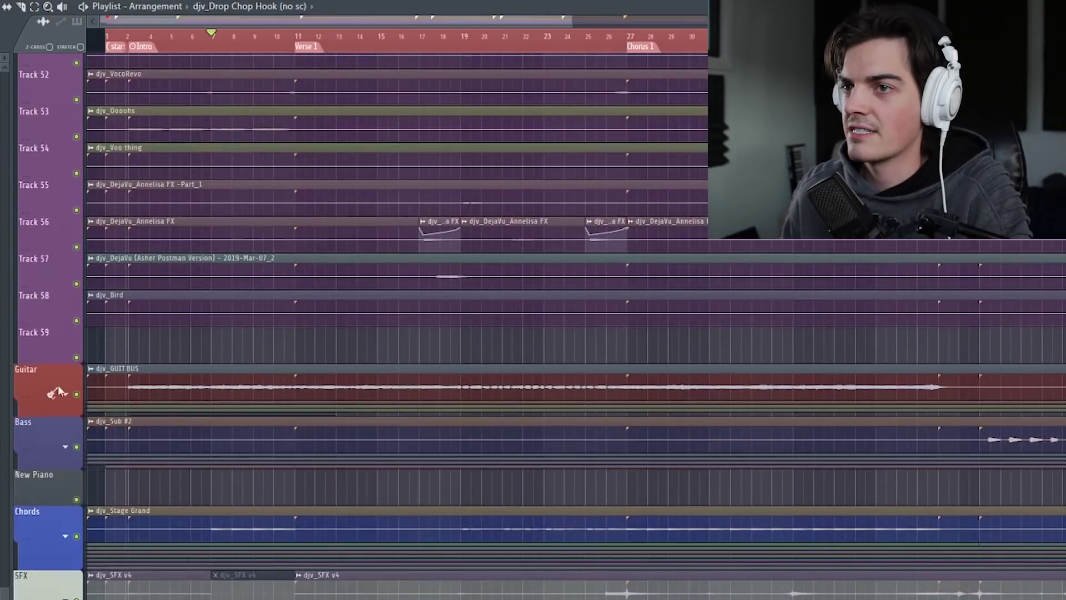
Expand the Guitar, Bass and Chords track groups in the playlist.
click(65, 394)
scroll(66, 397, down, 5)
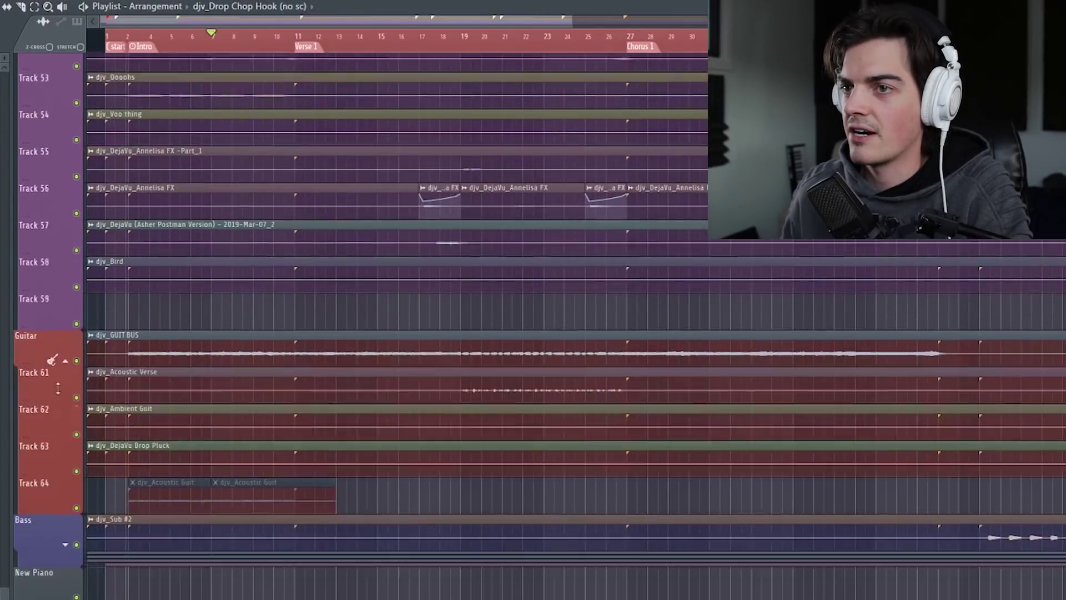
click(65, 393)
scroll(63, 385, down, 6)
click(65, 396)
scroll(64, 396, down, 8)
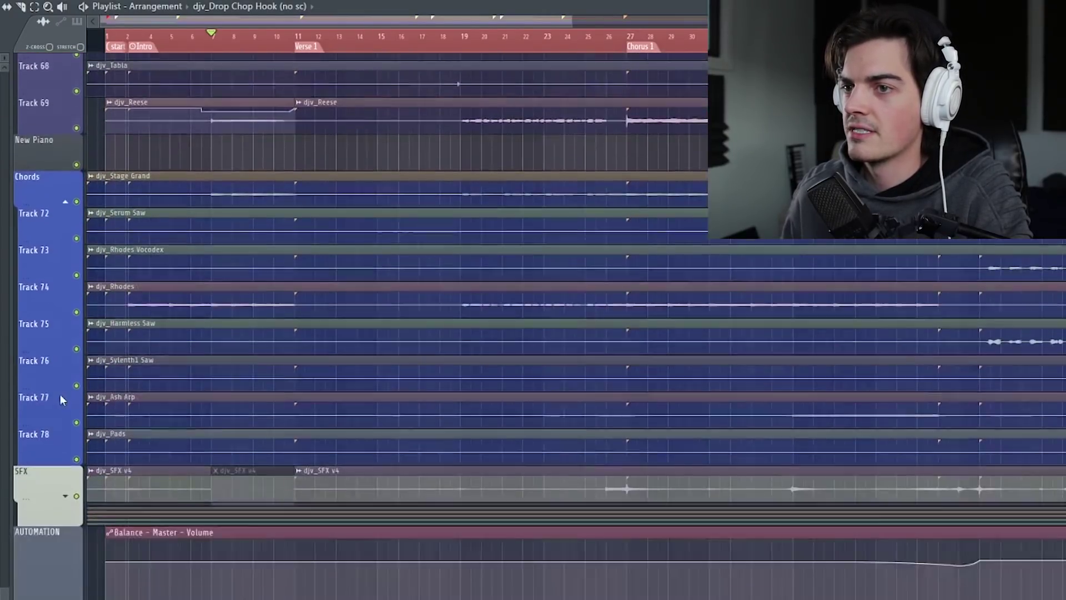
Expand the SFX and AUTOMATION track groups and look through the automation clips.
click(65, 396)
scroll(63, 441, down, 7)
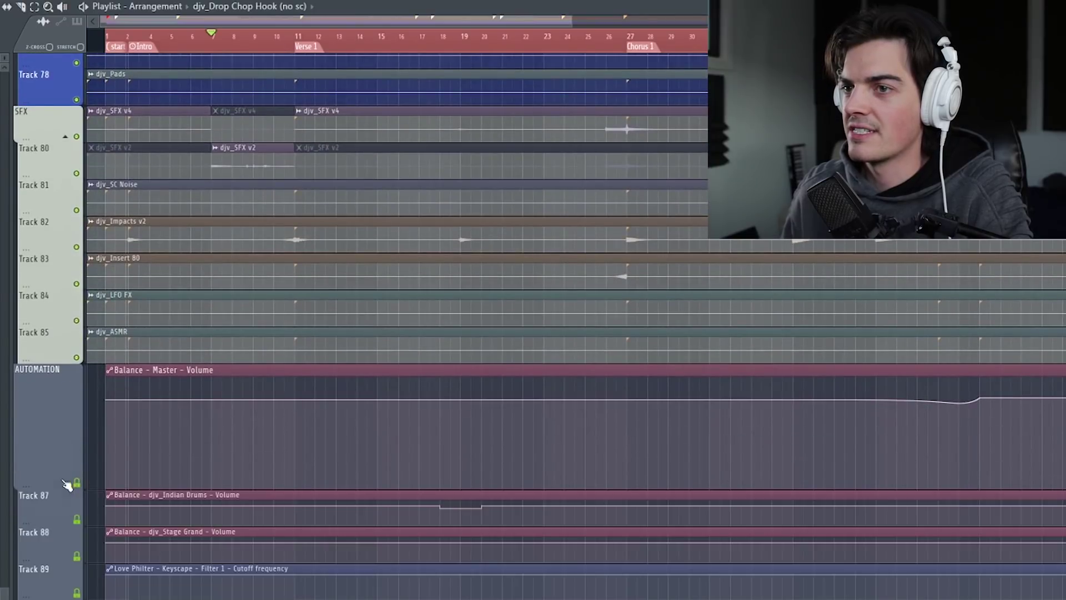
click(67, 484)
scroll(300, 369, down, 6)
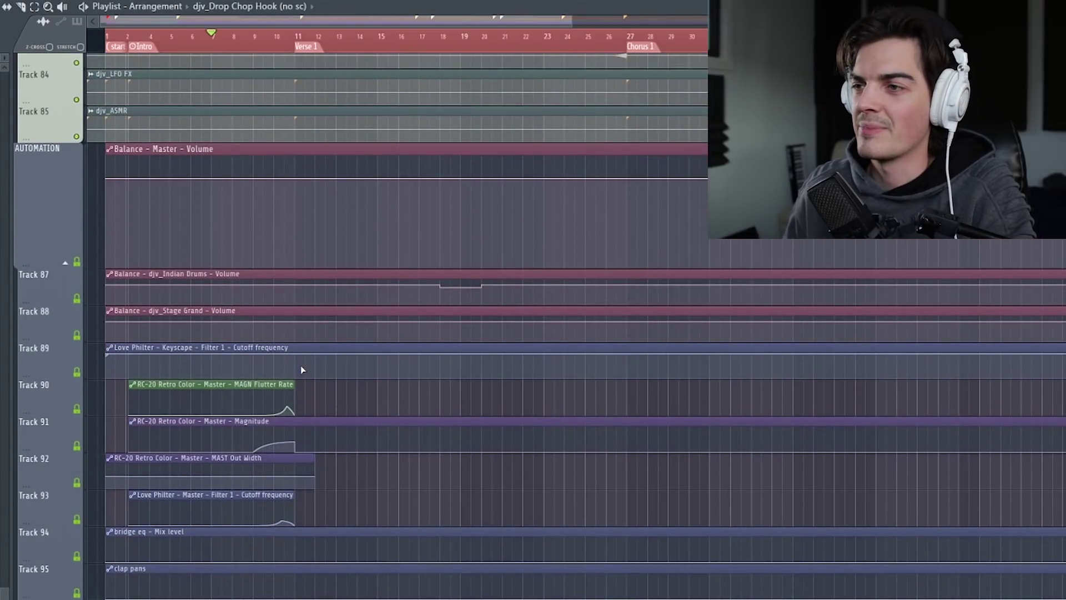
scroll(301, 367, down, 6)
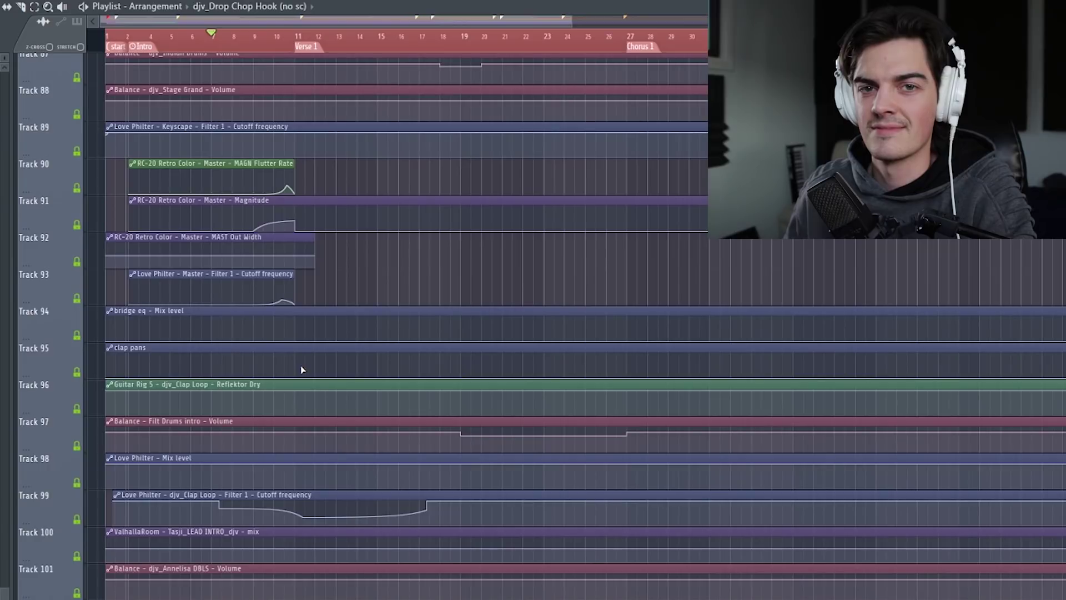
scroll(301, 365, down, 2)
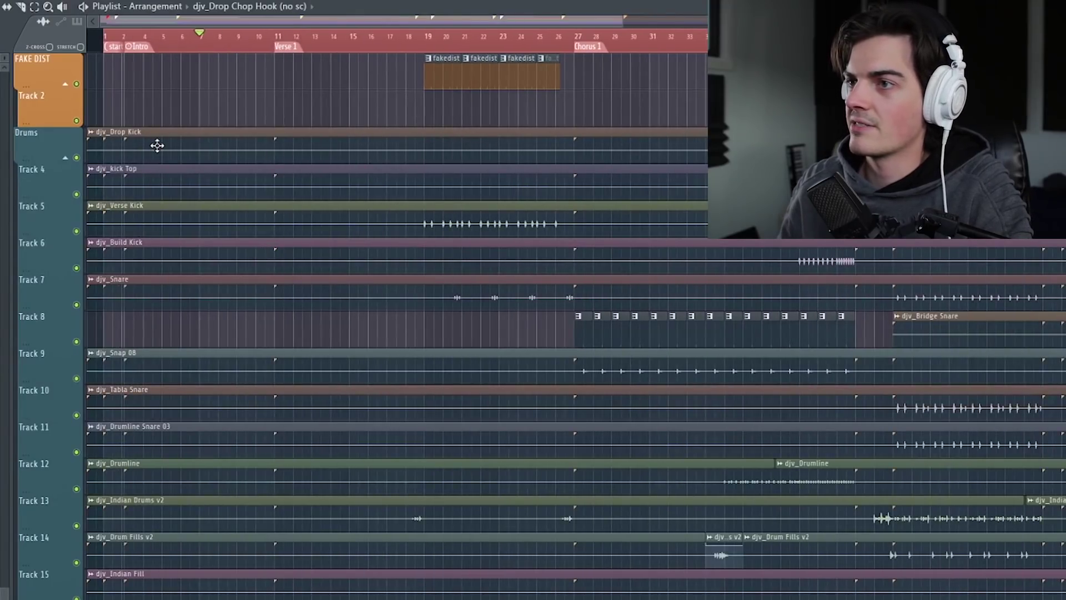
Review the drum, percussion and vocal tracks while the intro plays, stopping playback before Verse 1.
scroll(157, 145, down, 3)
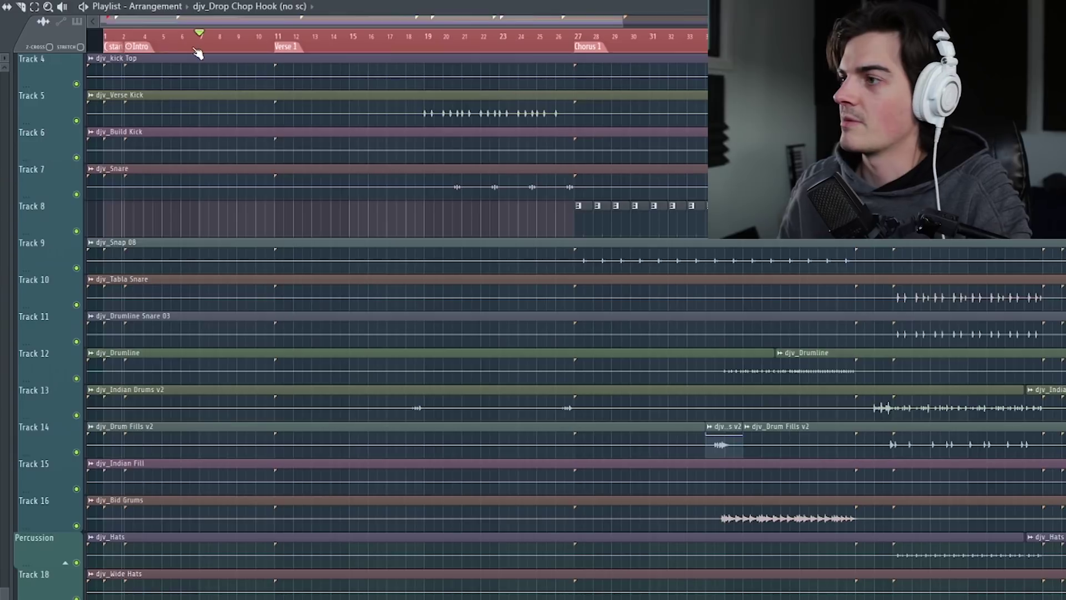
scroll(216, 138, down, 4)
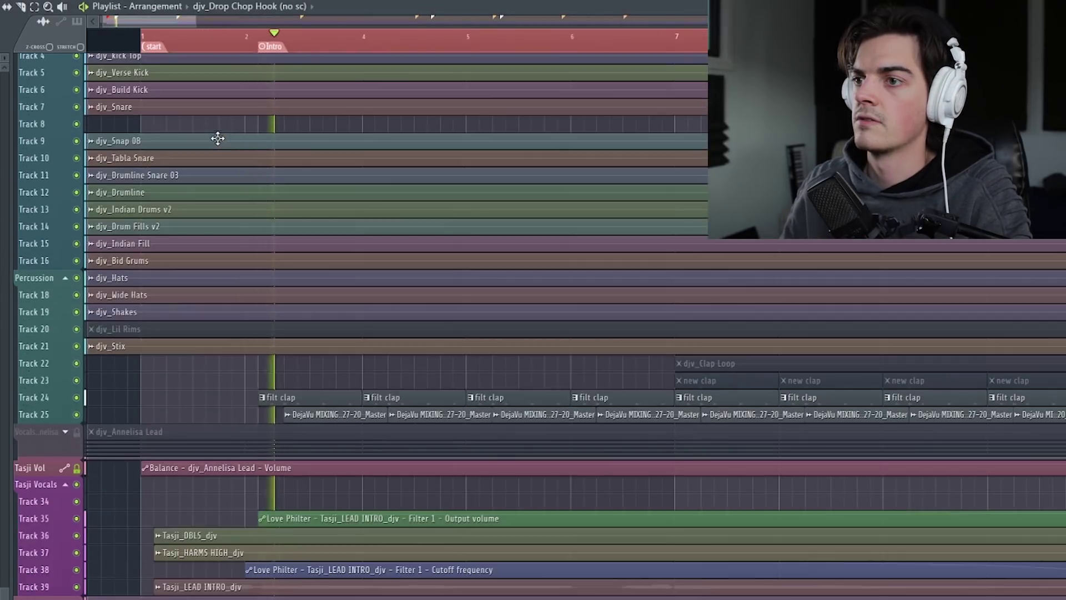
scroll(217, 138, down, 9)
scroll(254, 161, up, 5)
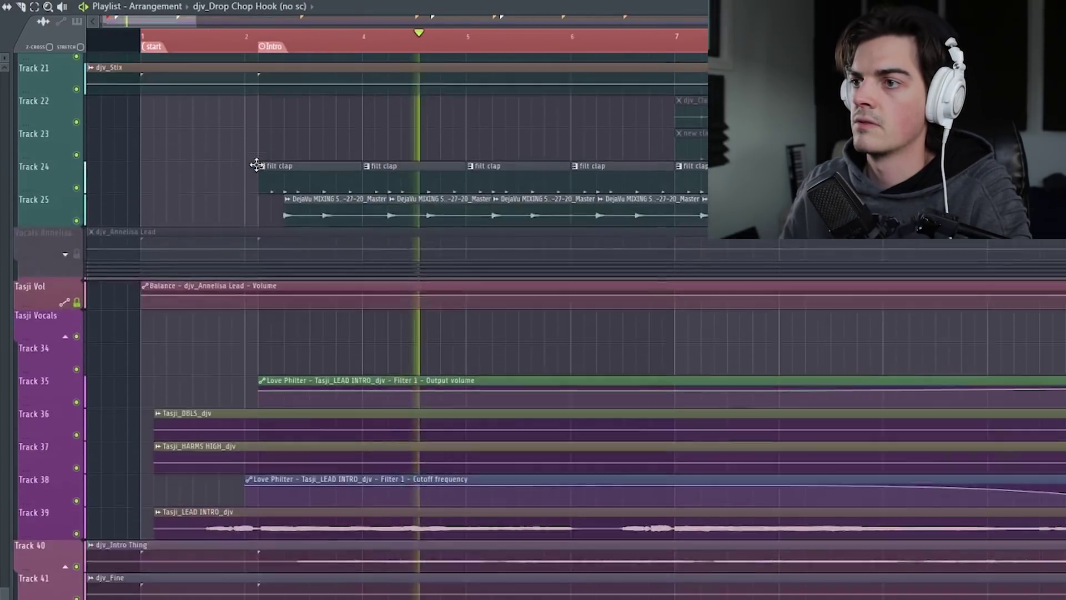
scroll(388, 53, down, 6)
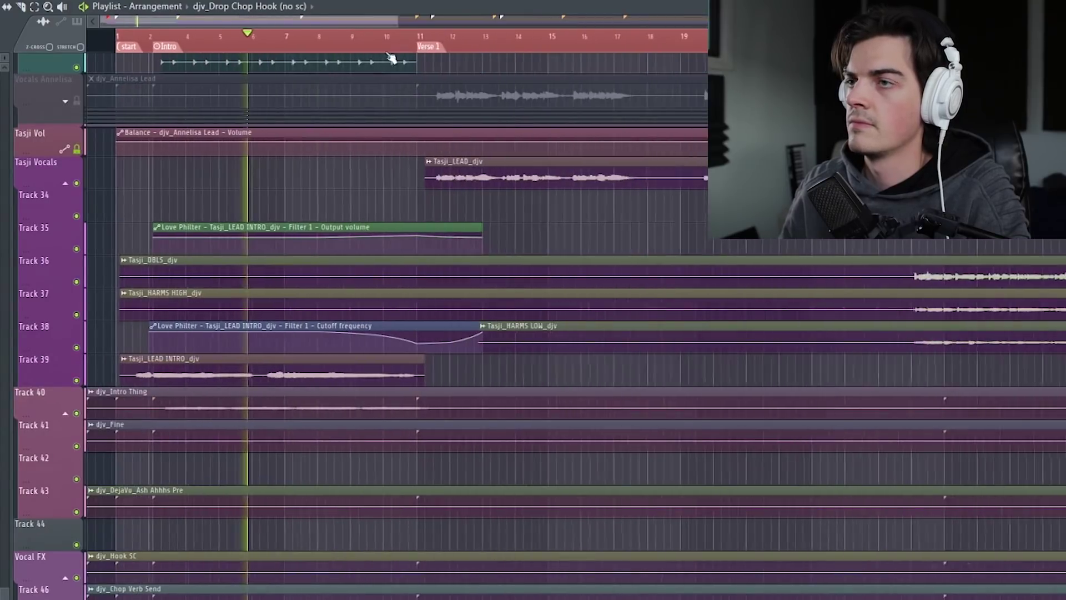
scroll(271, 227, up, 2)
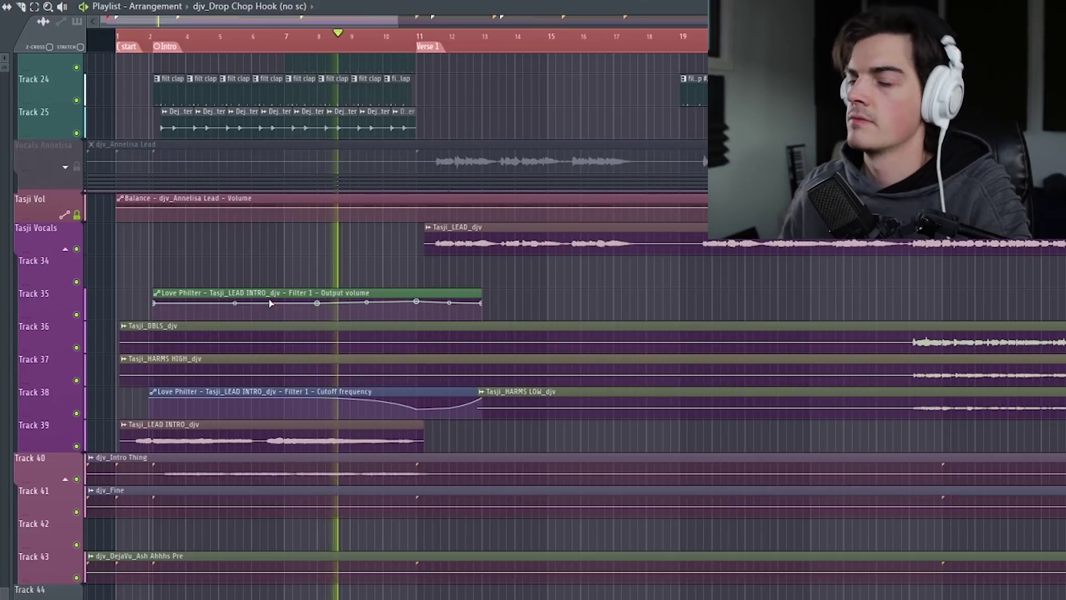
scroll(286, 290, down, 1)
scroll(286, 290, down, 1)
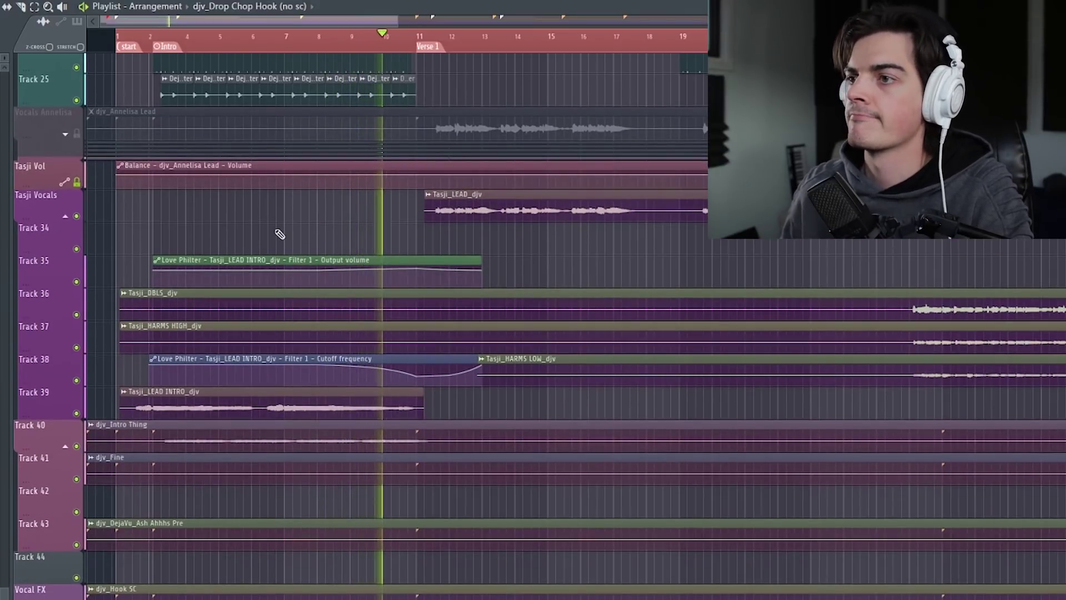
key(space)
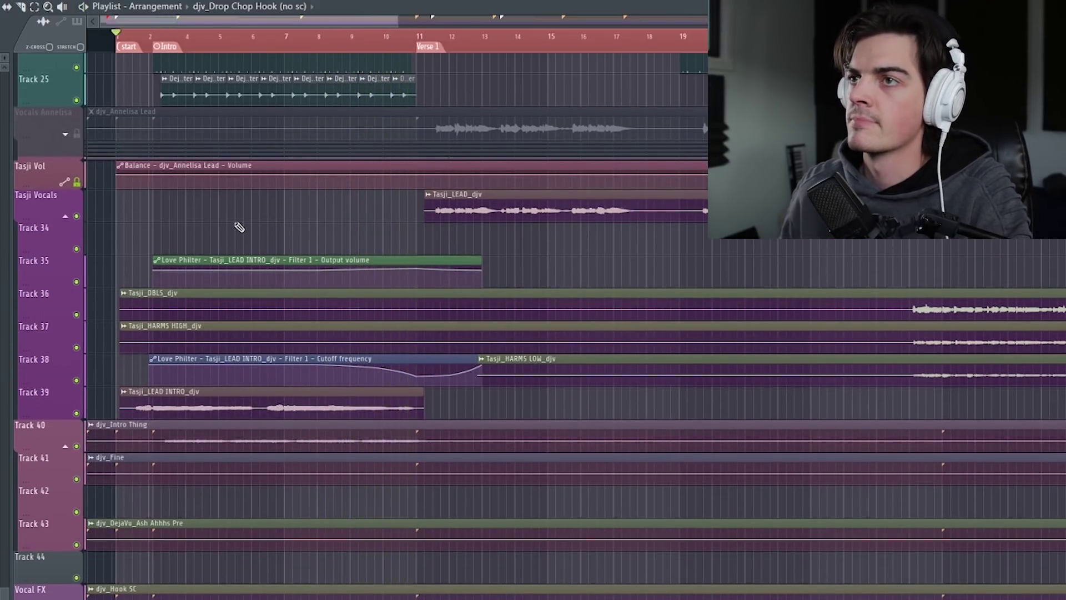
Place the playhead just before the Intro marker and expand the muted vocal group below Track 25.
click(148, 41)
scroll(151, 43, up, 3)
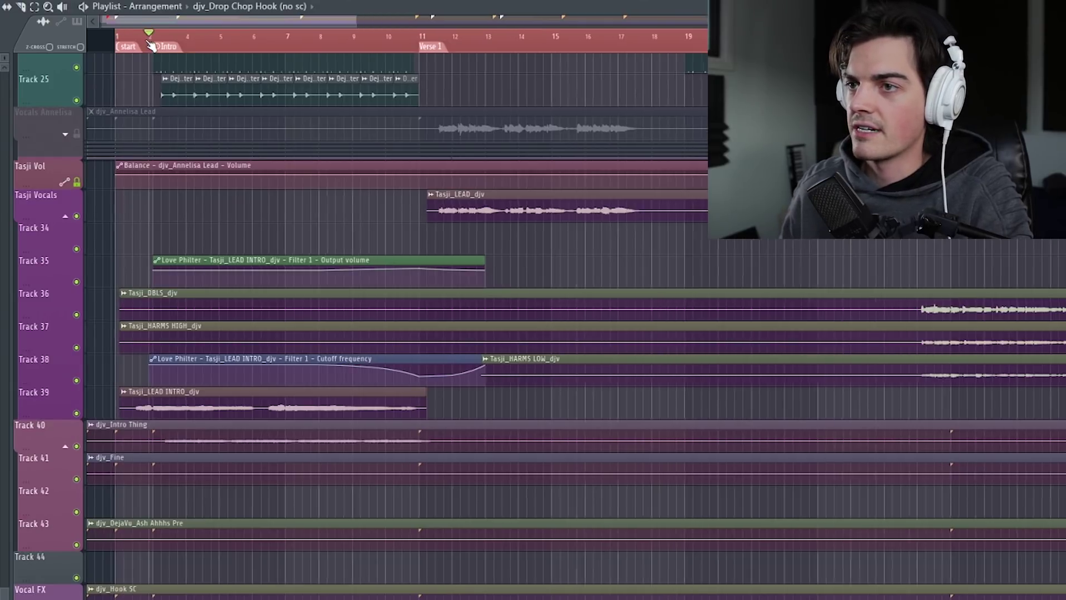
click(67, 135)
scroll(80, 164, up, 1)
scroll(57, 221, up, 3)
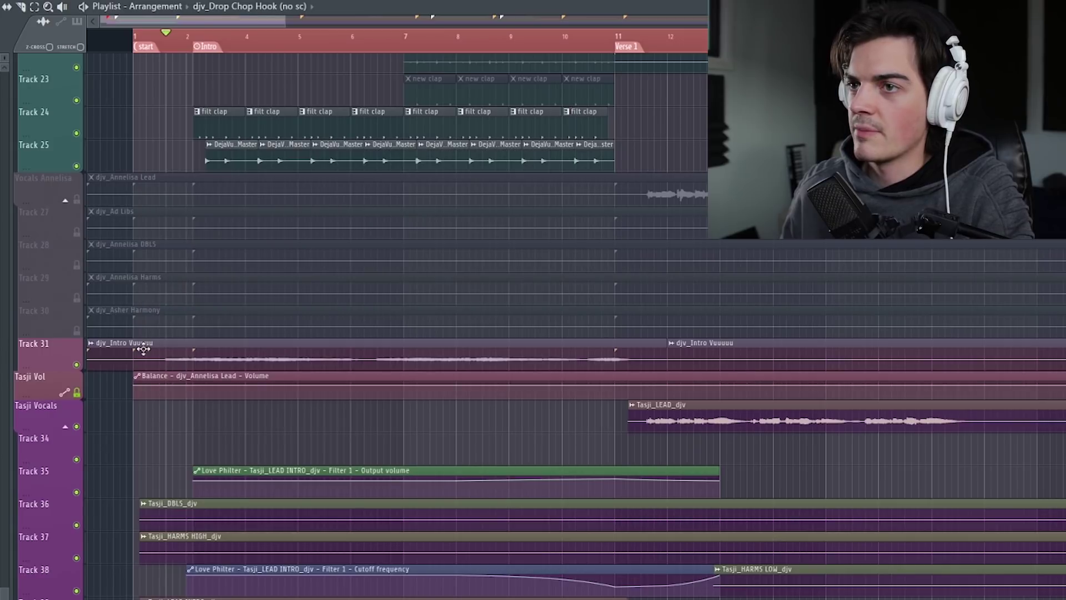
Solo Track 39, which holds the intro lead vocal, and play it from before the Intro marker.
scroll(428, 42, down, 3)
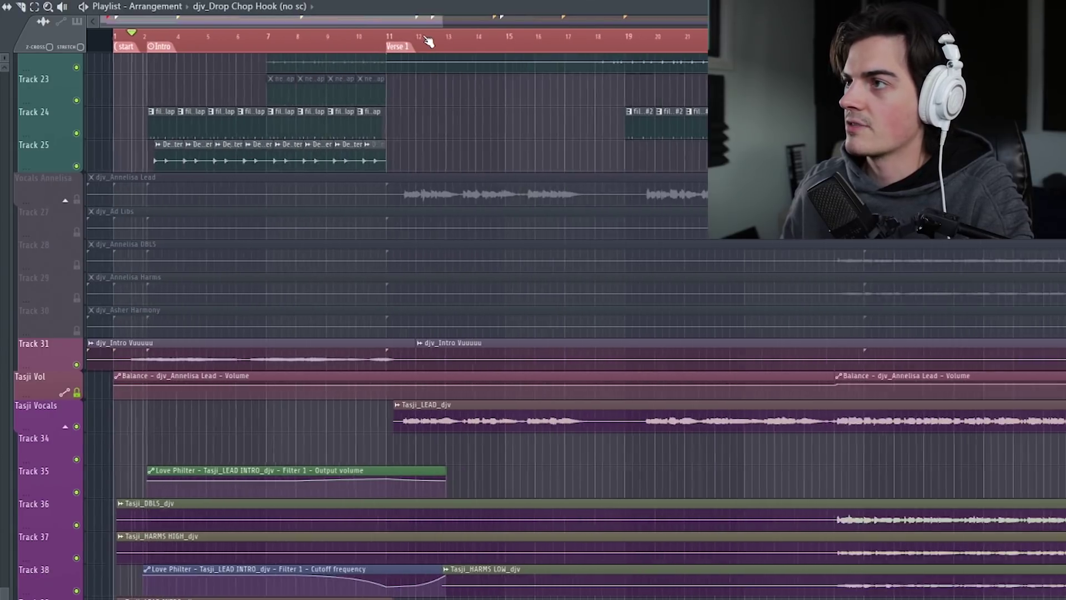
scroll(289, 44, down, 2)
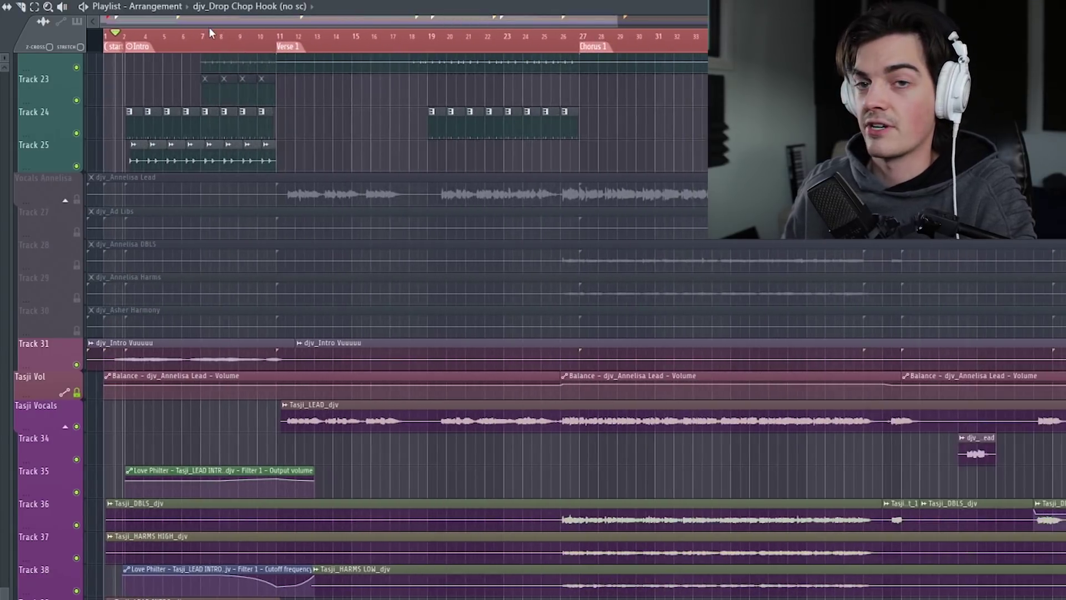
scroll(261, 225, down, 3)
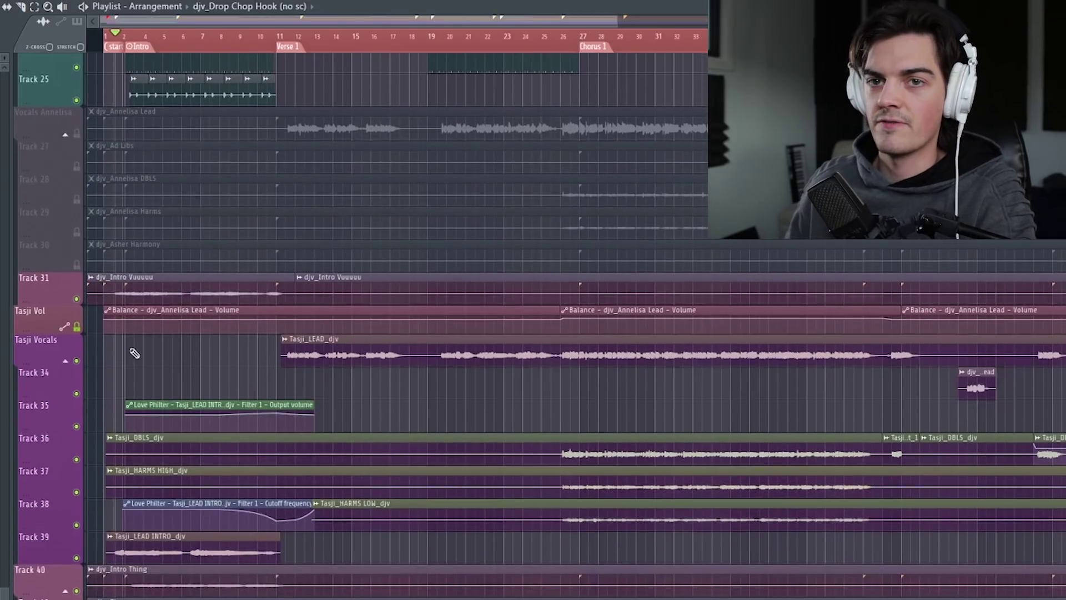
scroll(133, 341, down, 4)
scroll(183, 257, up, 4)
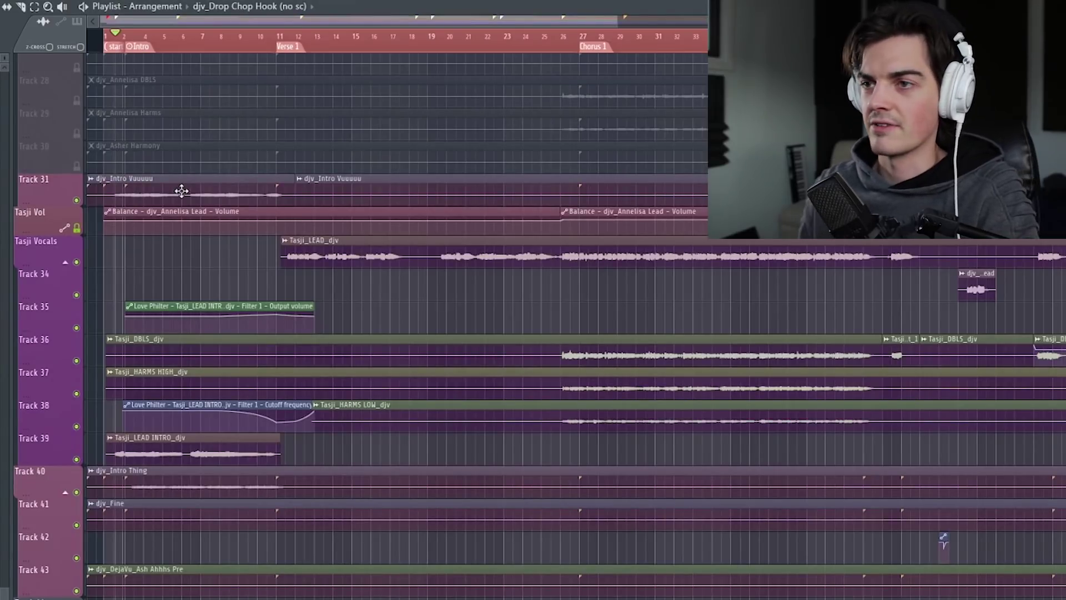
scroll(129, 495, up, 5)
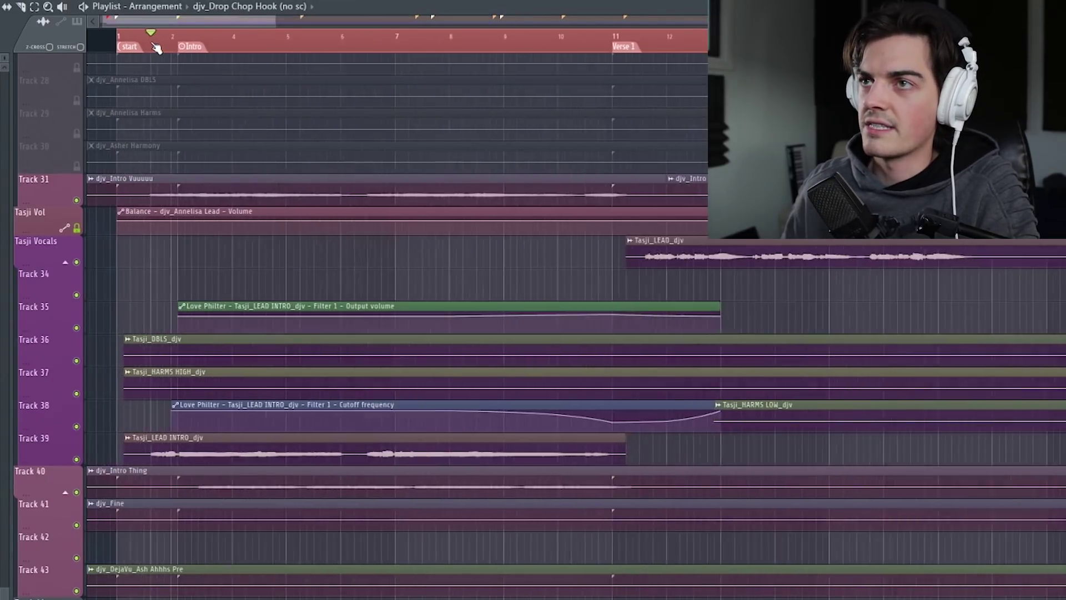
right_click(77, 459)
key(space)
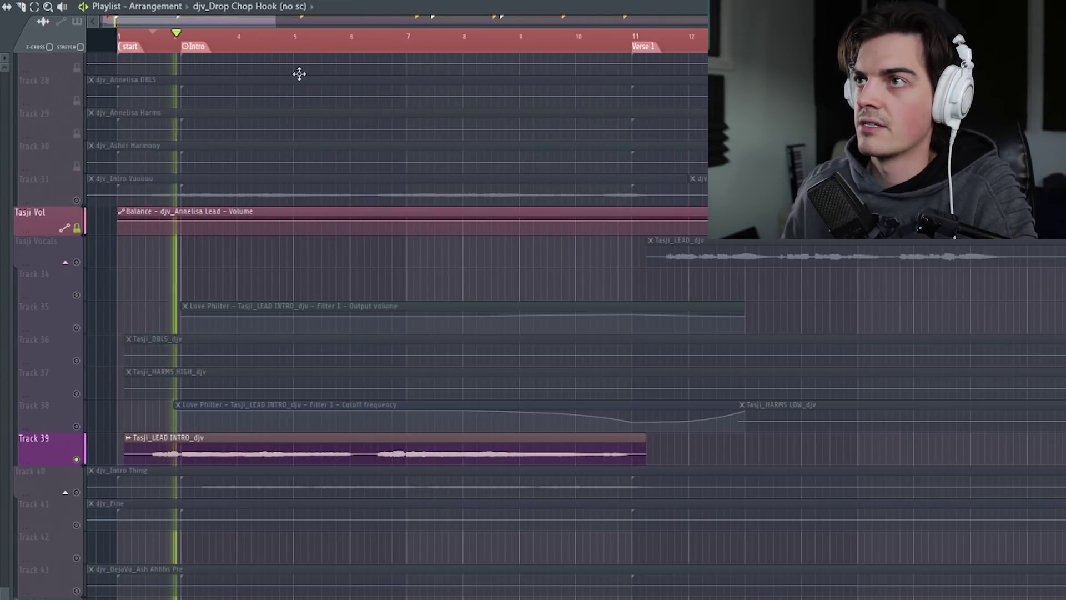
Show the mixer, select the intro lead vocal's insert and open its ValhallaRoom effect.
key(F9)
scroll(498, 274, left, 15)
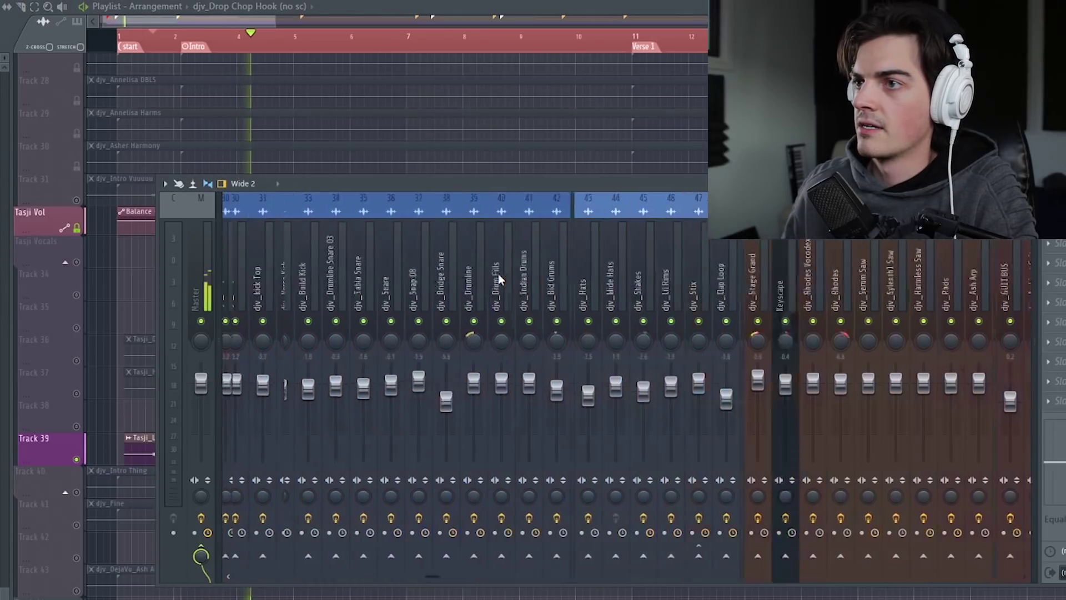
key(space)
key(space)
click(353, 295)
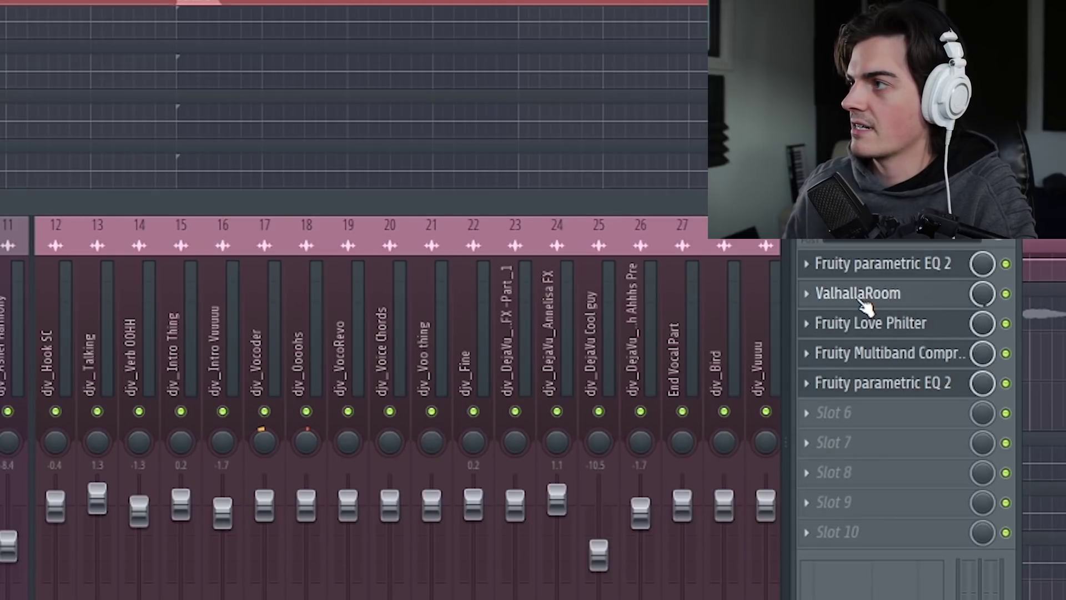
click(861, 295)
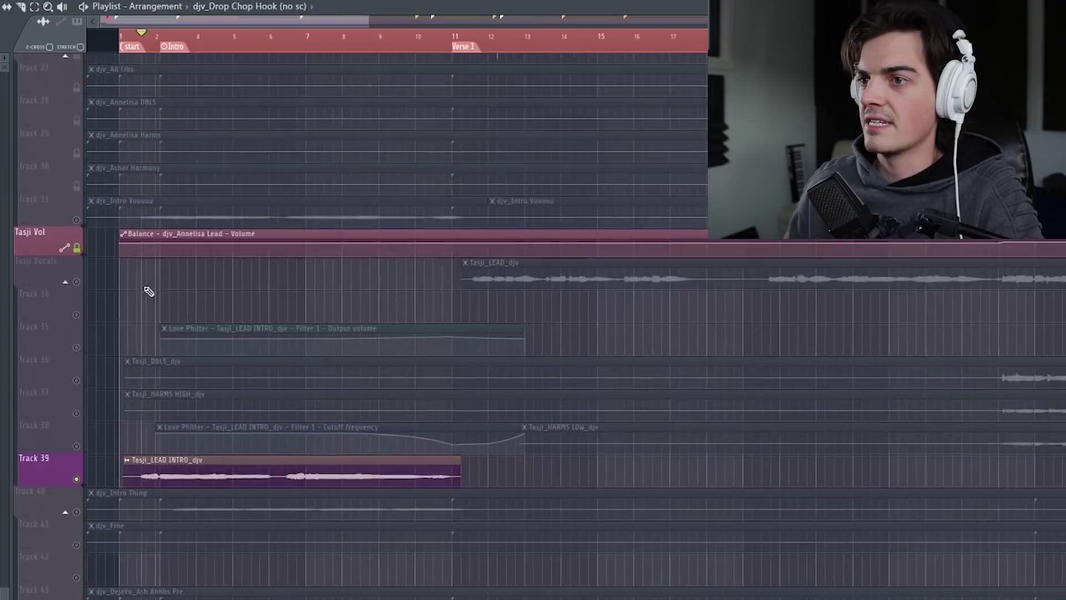
Solo Track 40 with the djv_Intro Thing clip and play it from the Intro marker.
scroll(127, 356, down, 2)
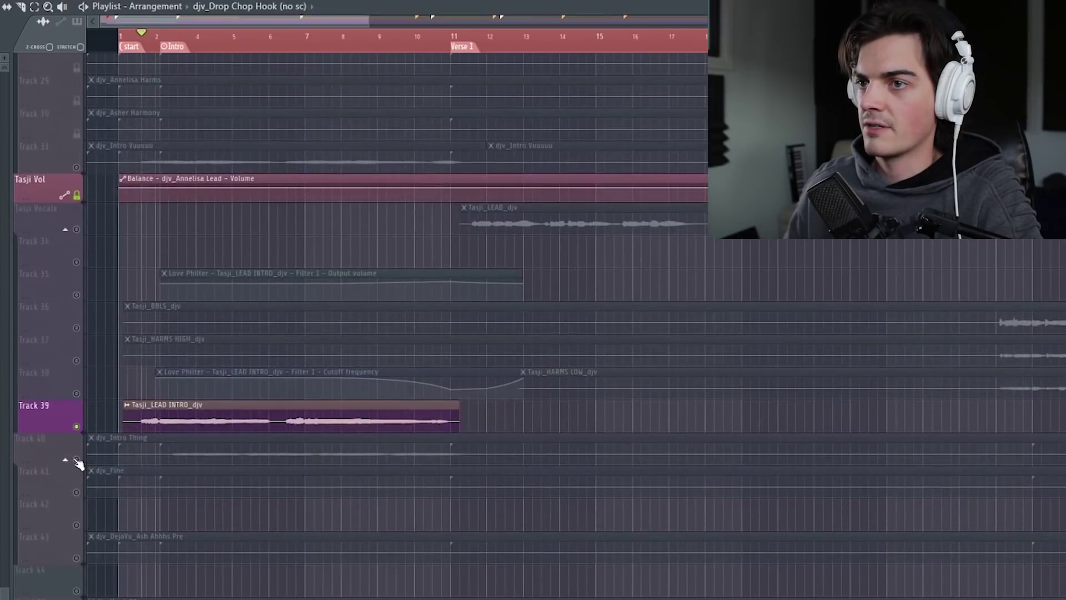
right_click(77, 461)
click(179, 47)
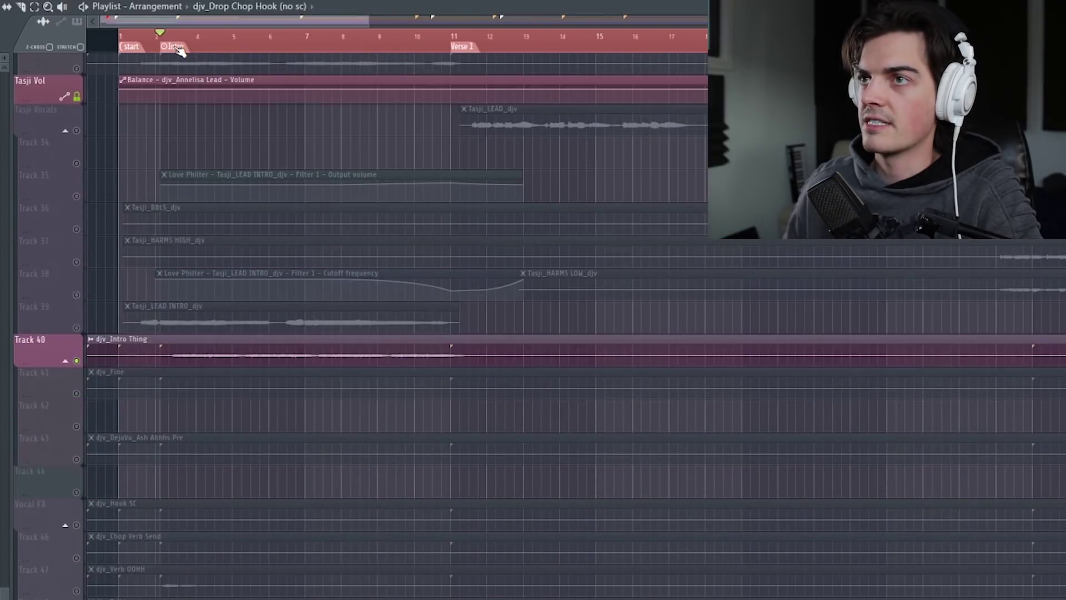
key(space)
scroll(184, 49, down, 3)
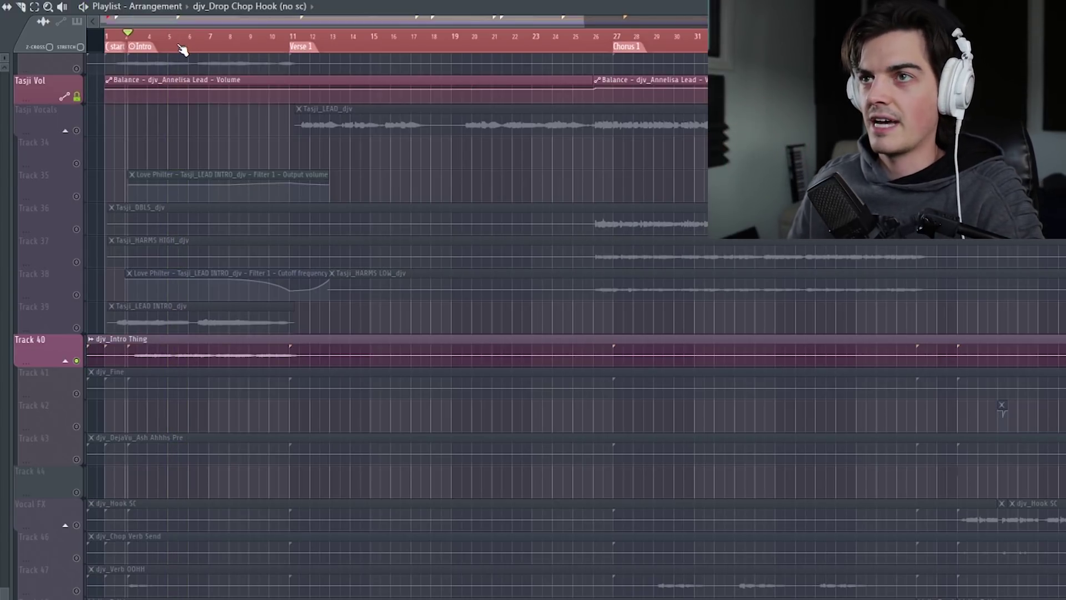
scroll(111, 42, up, 3)
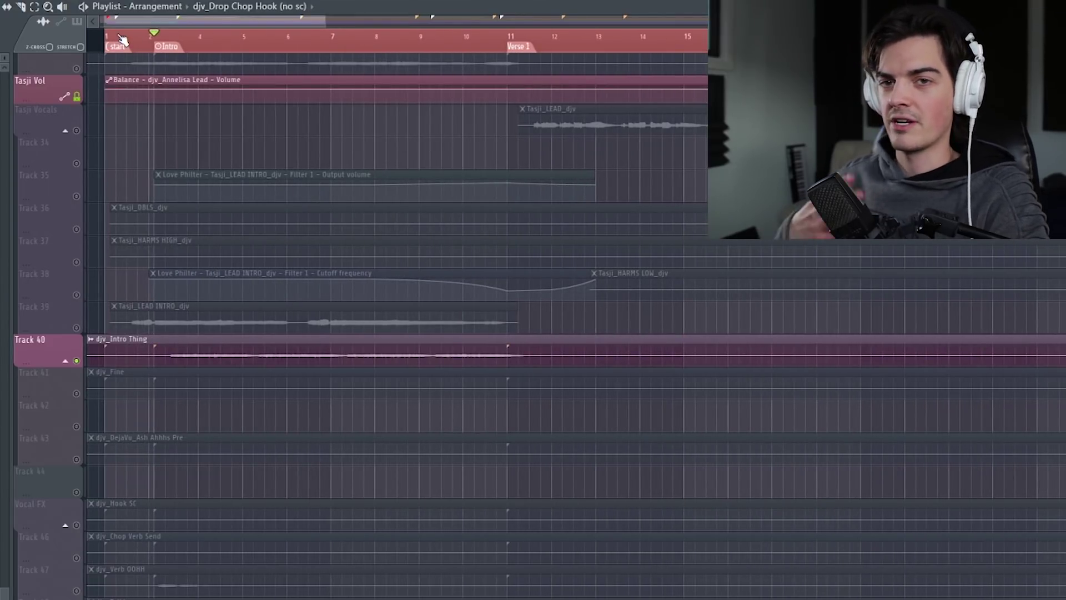
Clear the Track 40 solo, solo Track 47 with the djv_Verb OOHH clip and listen to it around Chorus 1.
scroll(183, 183, down, 1)
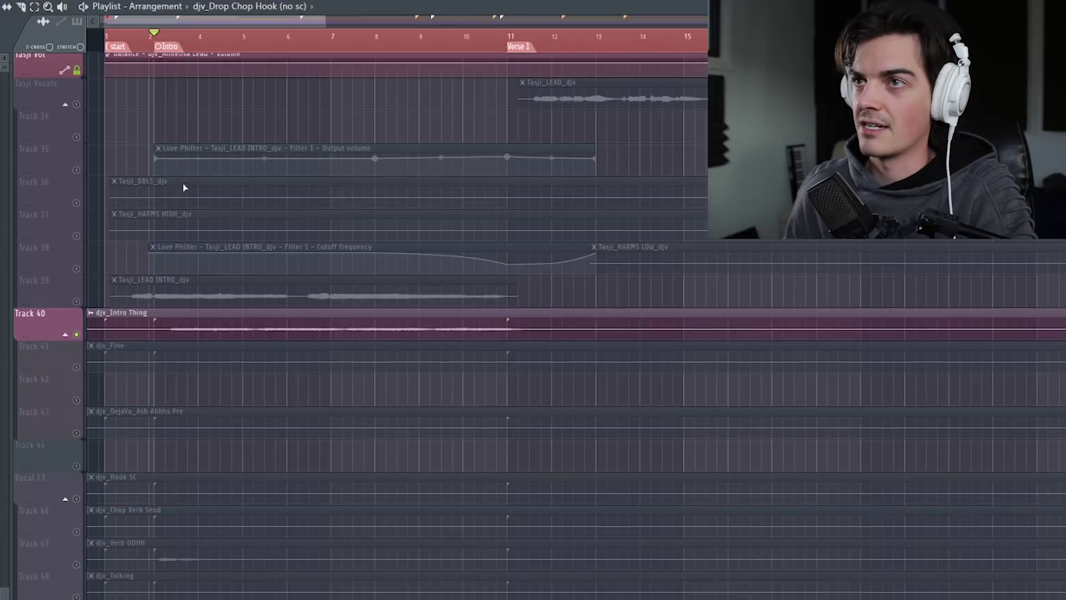
scroll(102, 263, down, 2)
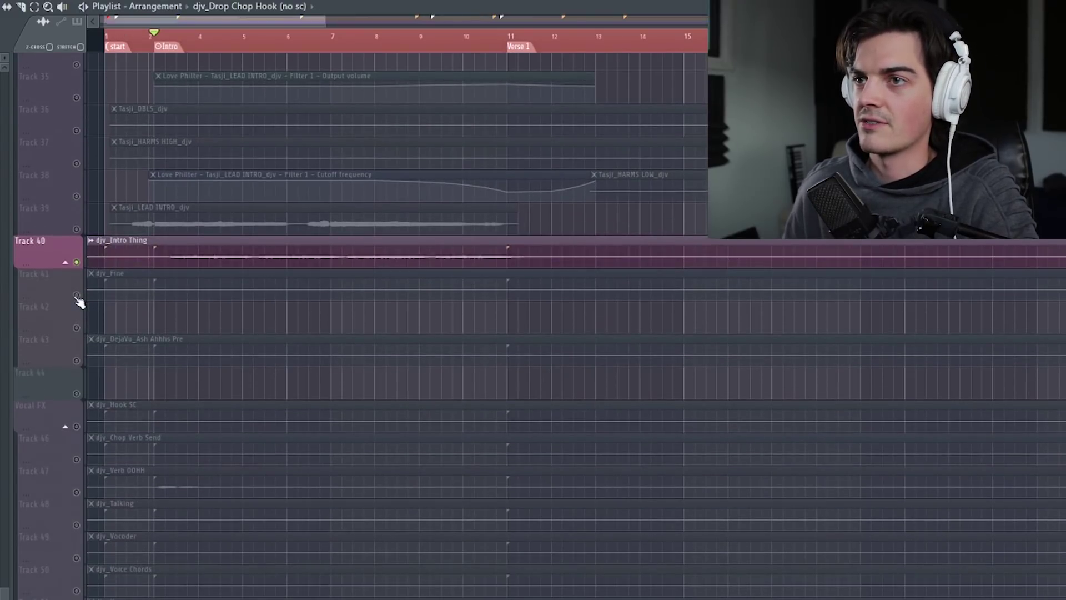
scroll(78, 302, up, 2)
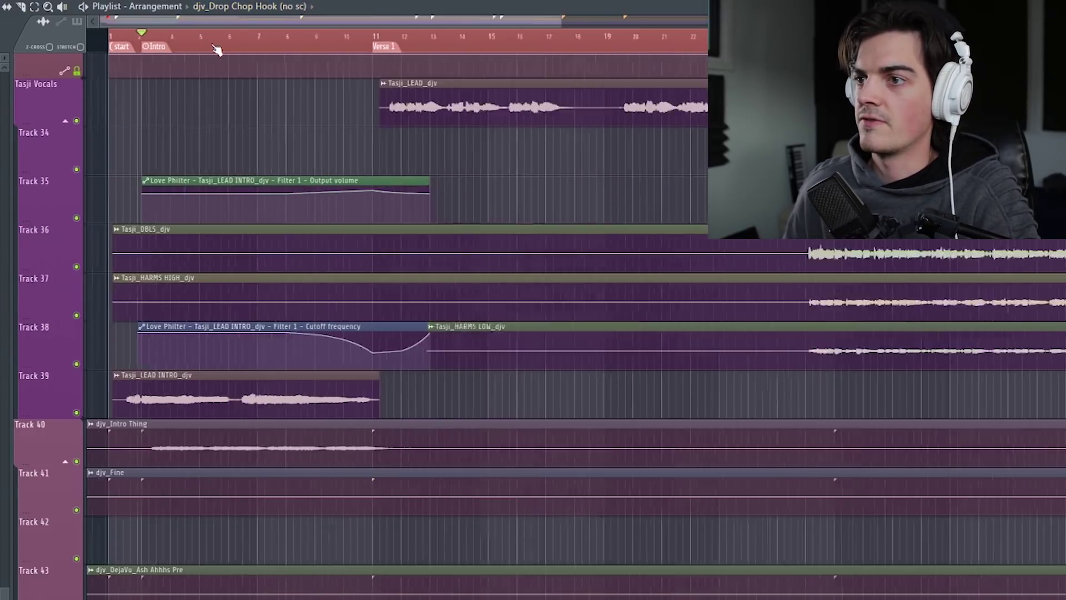
scroll(213, 47, down, 1)
scroll(174, 234, down, 8)
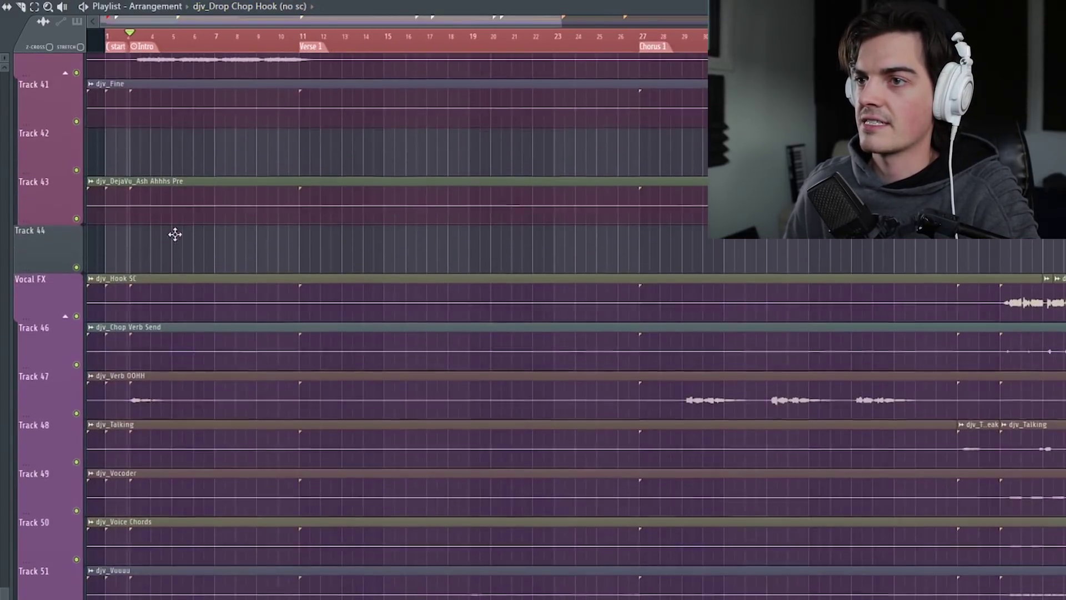
right_click(77, 412)
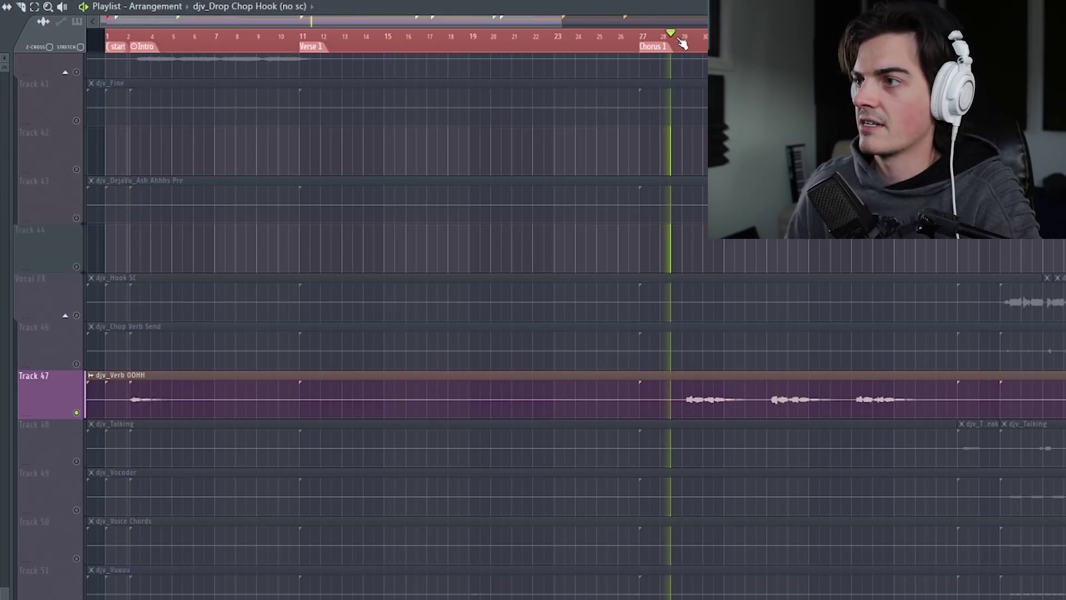
scroll(689, 41, down, 1)
scroll(647, 39, up, 2)
drag(502, 25, 477, 45)
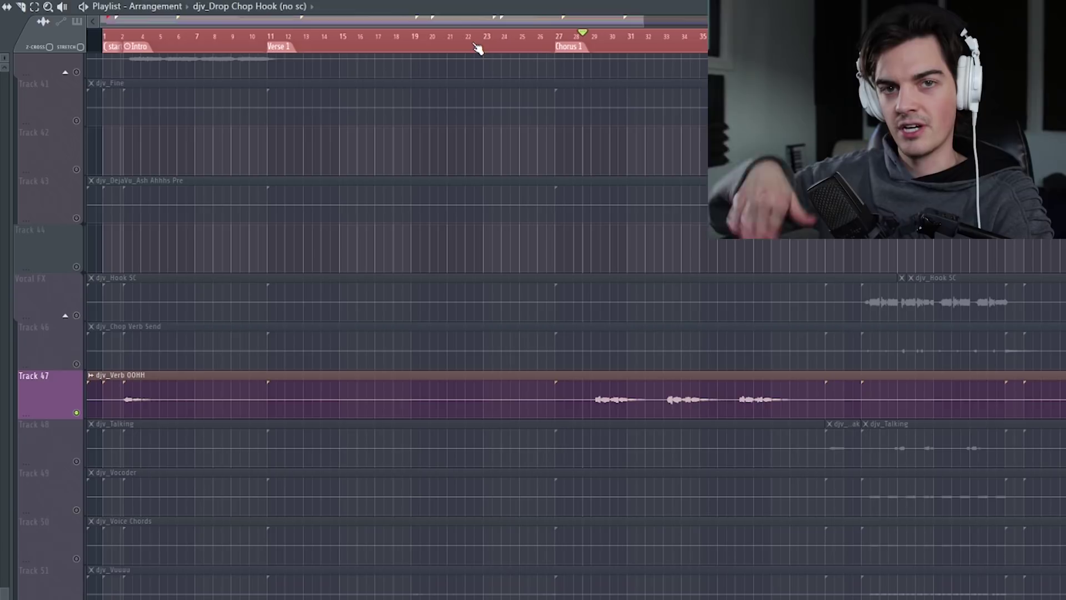
scroll(393, 37, down, 2)
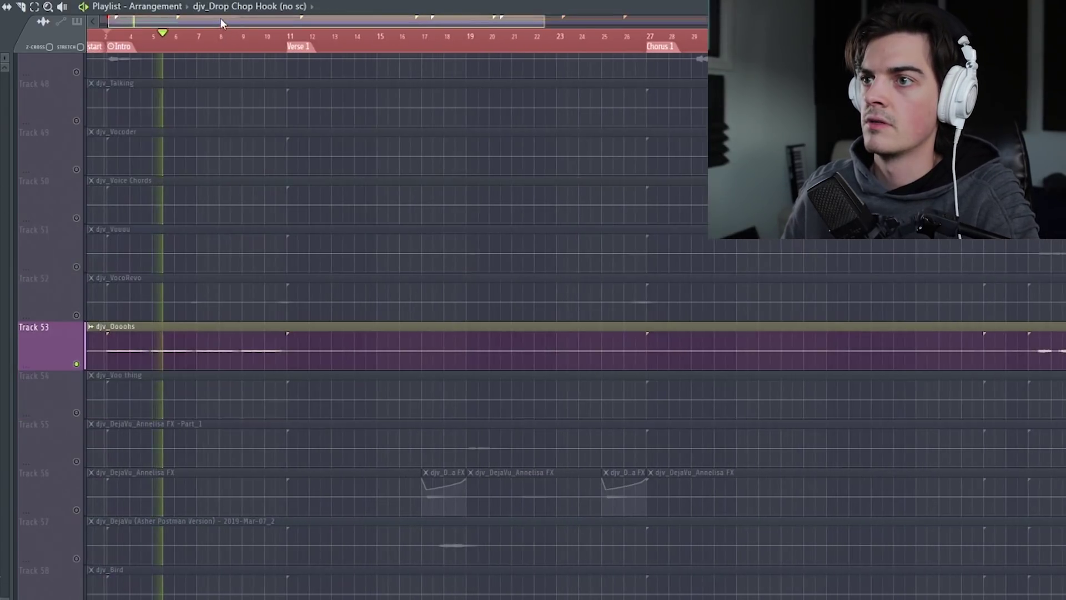
Solo the Guitar track with the djv_GUIT BUS clip and play it from the Intro marker.
scroll(220, 18, left, 1)
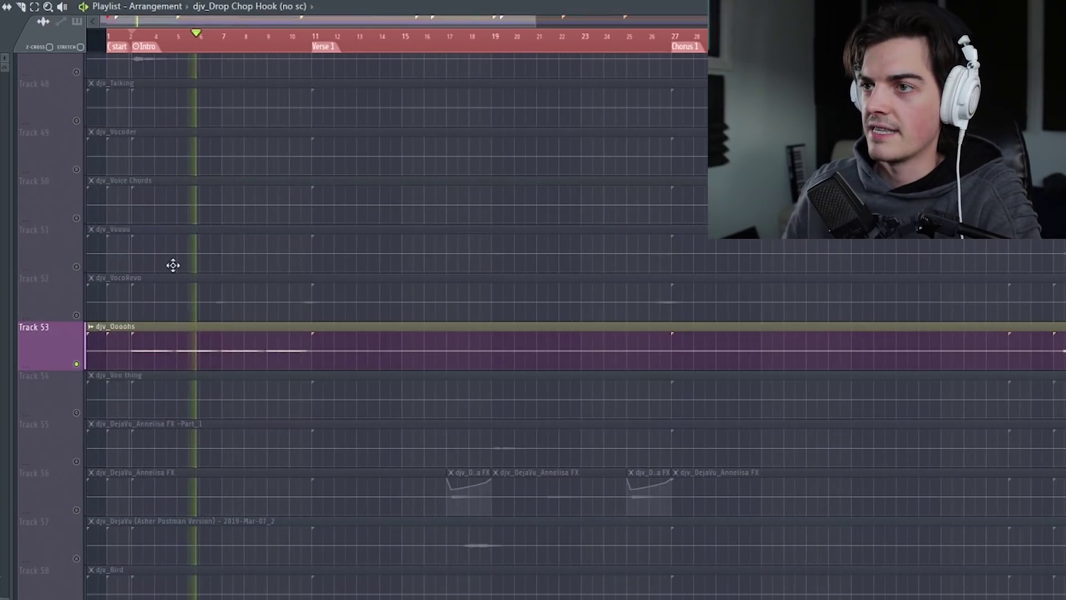
scroll(151, 337, down, 2)
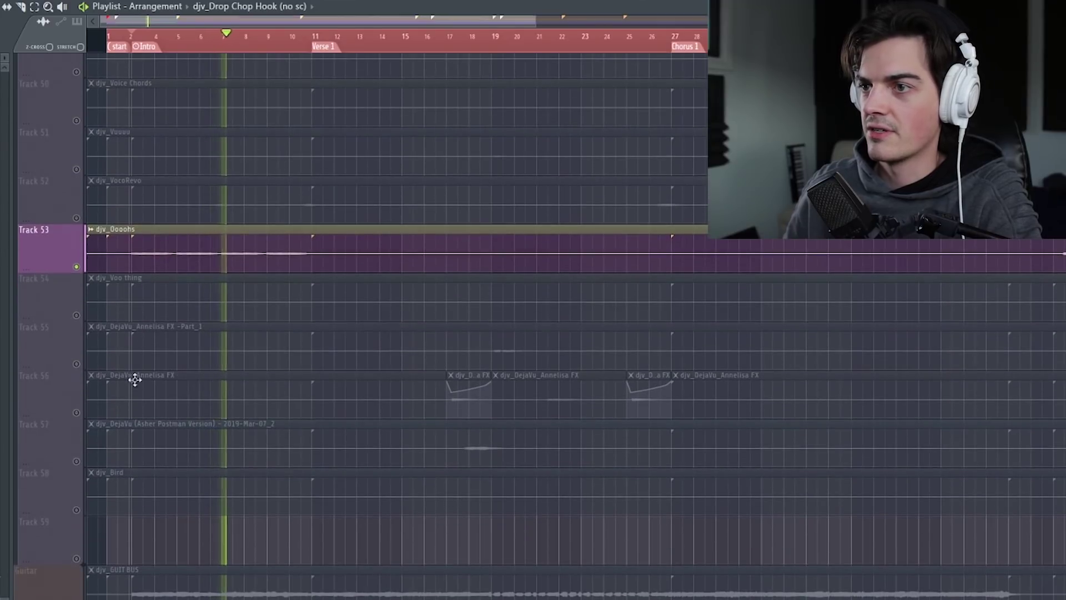
scroll(126, 466, down, 2)
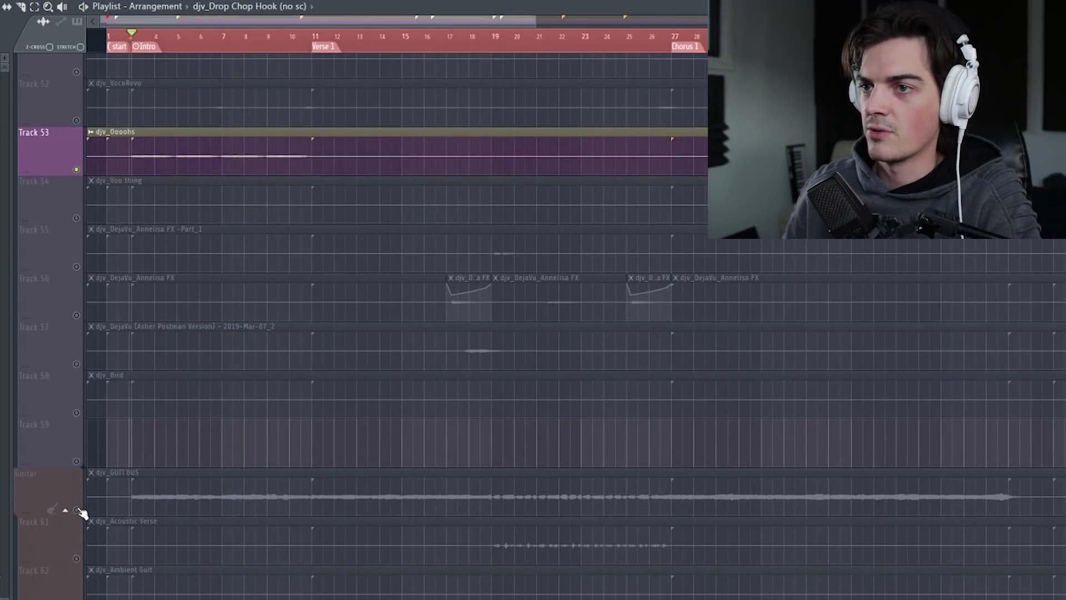
right_click(77, 510)
scroll(87, 487, down, 5)
key(space)
scroll(146, 43, up, 2)
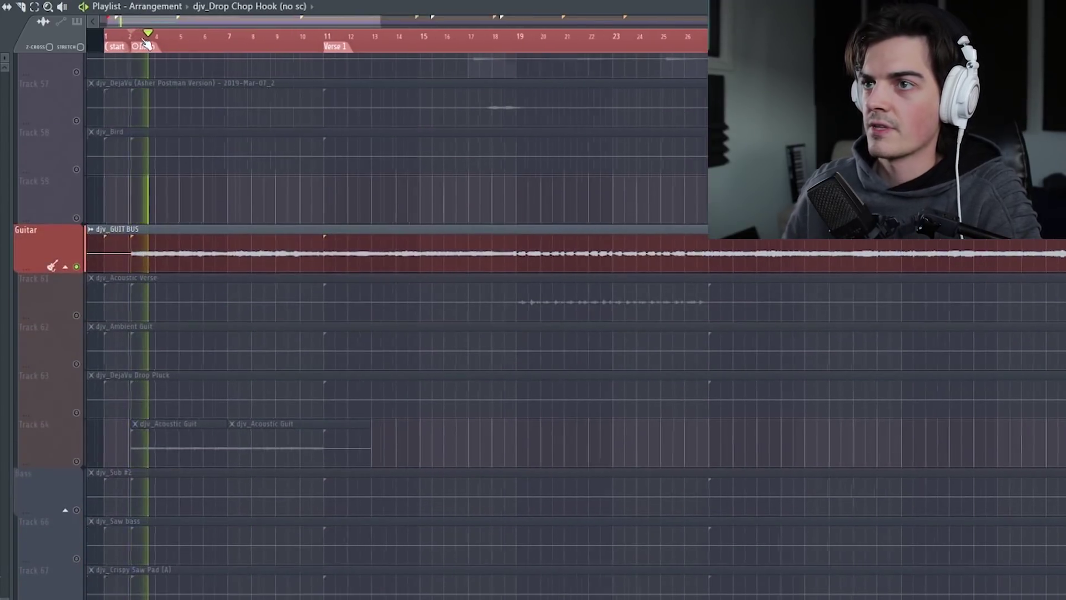
scroll(147, 45, up, 2)
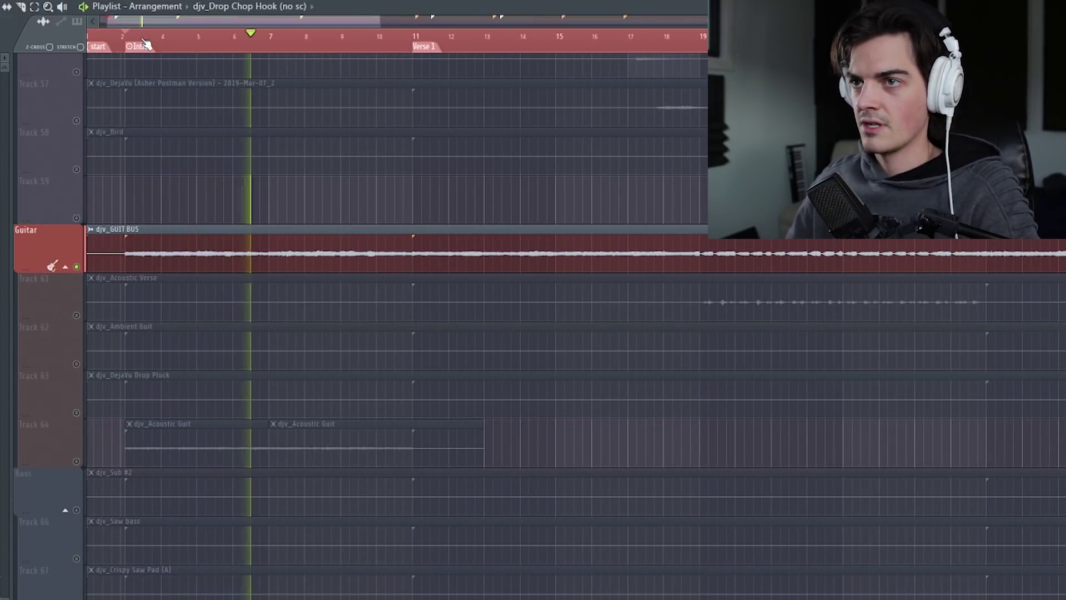
key(space)
scroll(162, 41, down, 2)
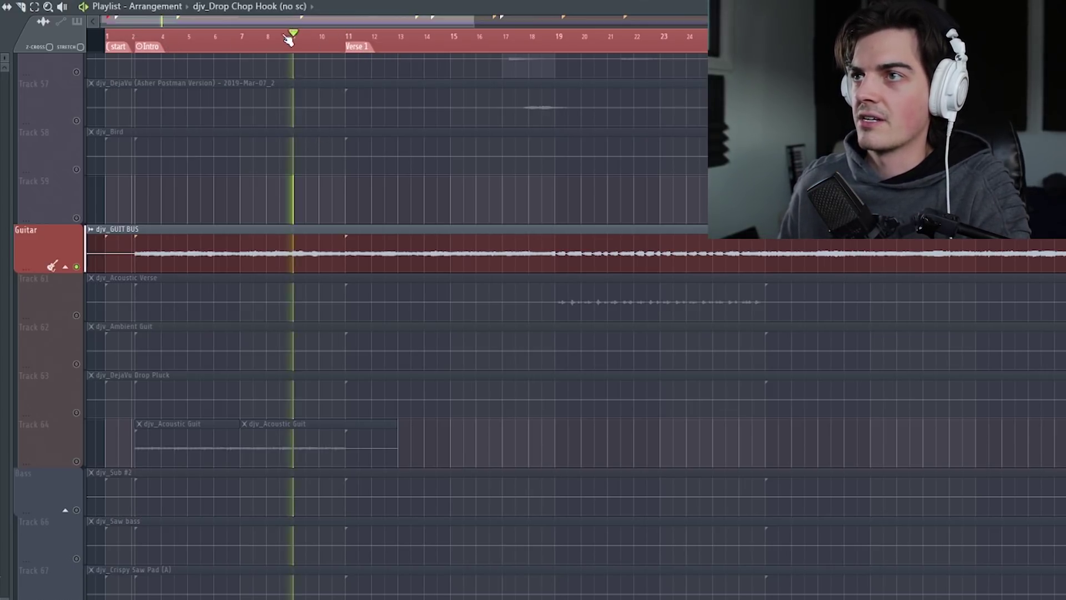
Solo Track 69 with the djv_Reese clips and play the intro's second half from bar 7.
scroll(289, 36, down, 2)
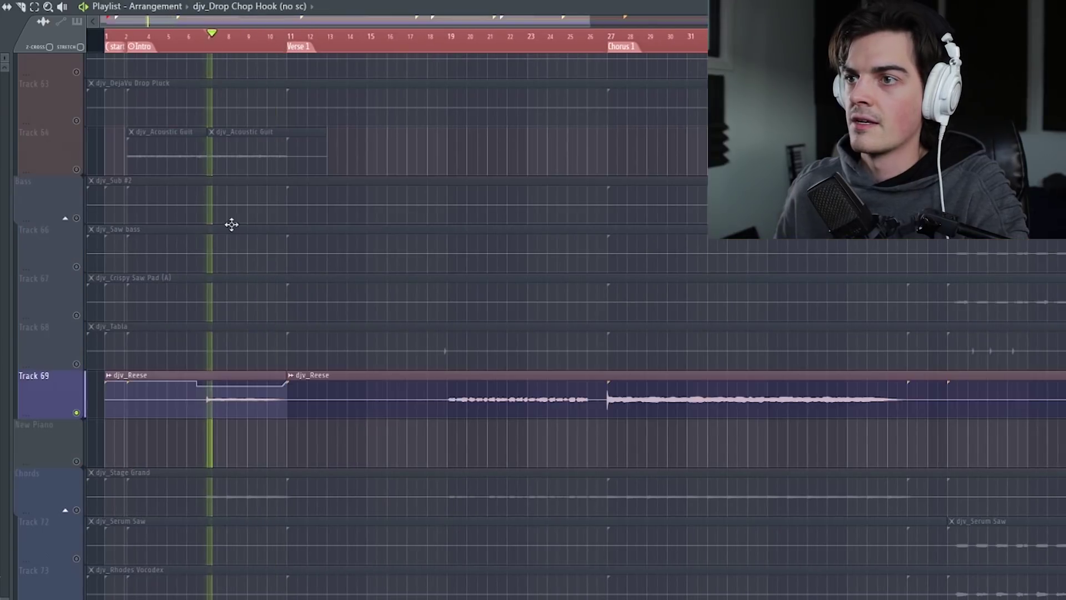
scroll(220, 266, down, 2)
scroll(231, 31, up, 2)
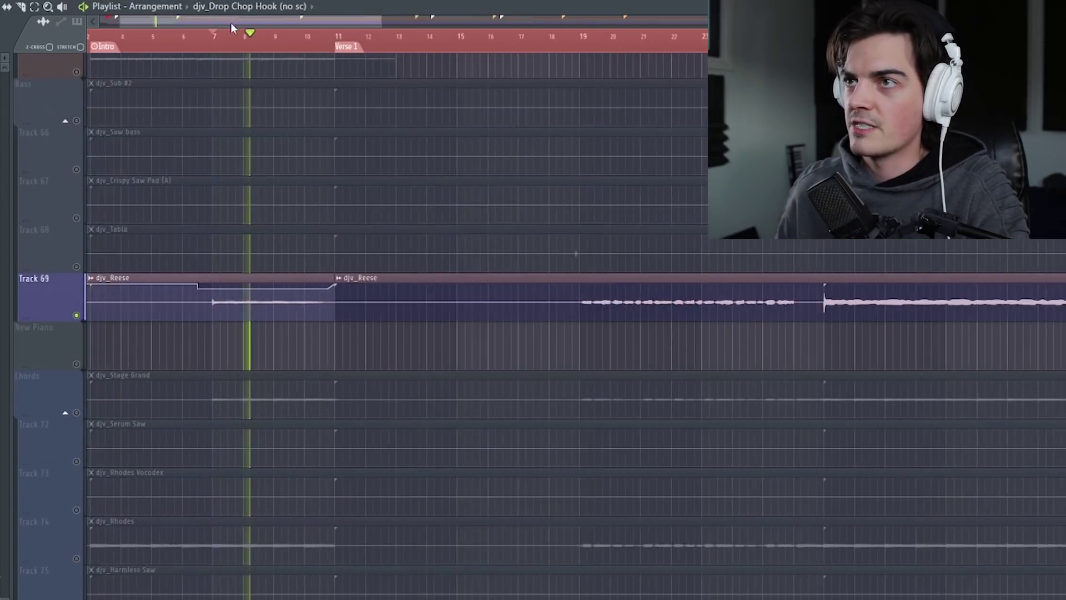
scroll(217, 25, up, 2)
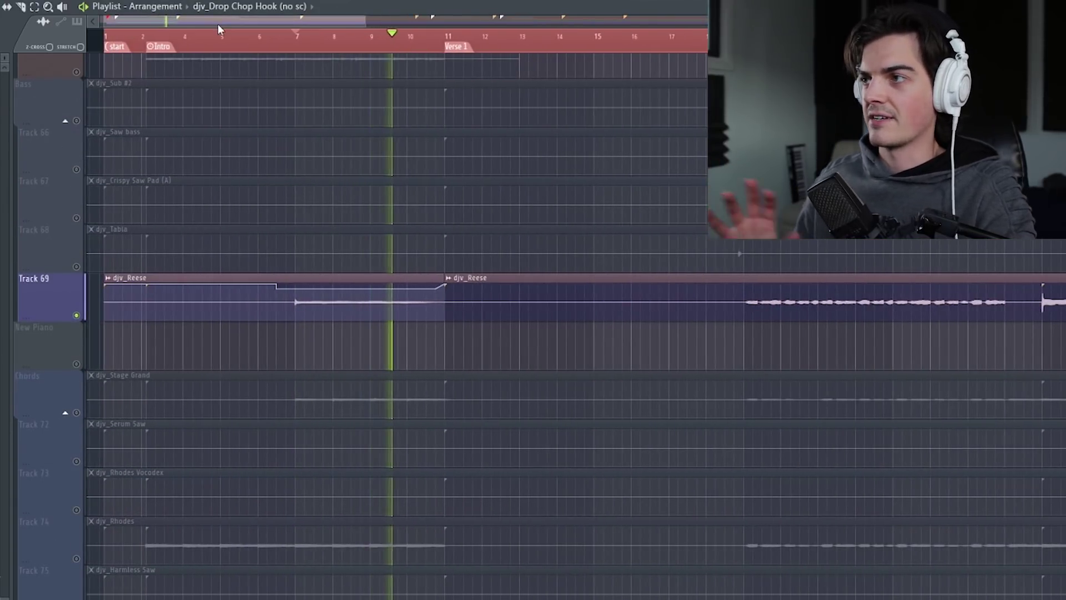
key(space)
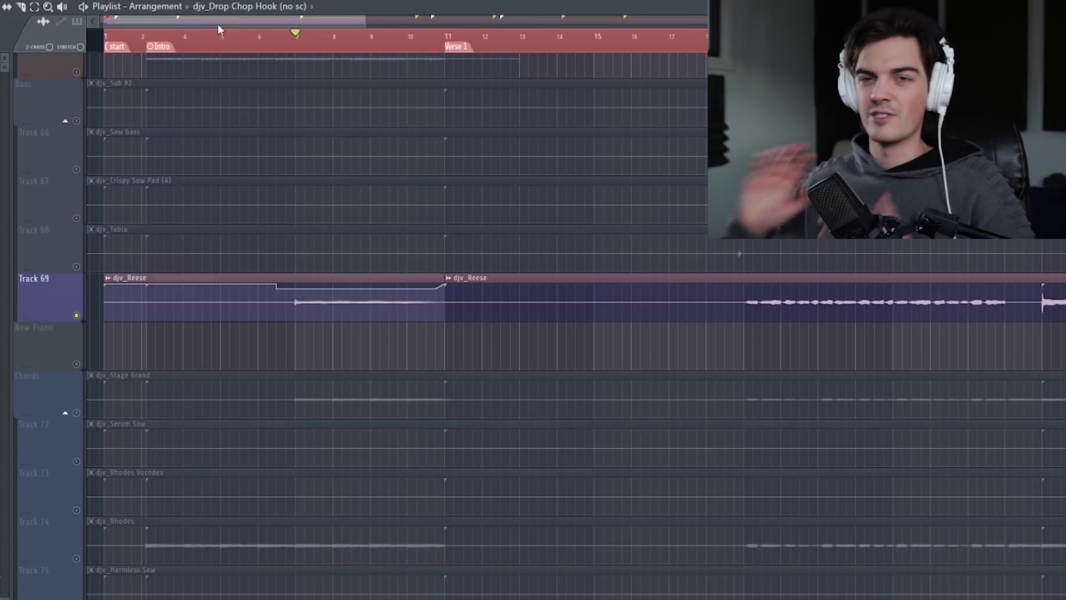
Solo Track 74 with the djv_Rhodes clip and play it from the Intro marker.
scroll(232, 48, down, 3)
key(space)
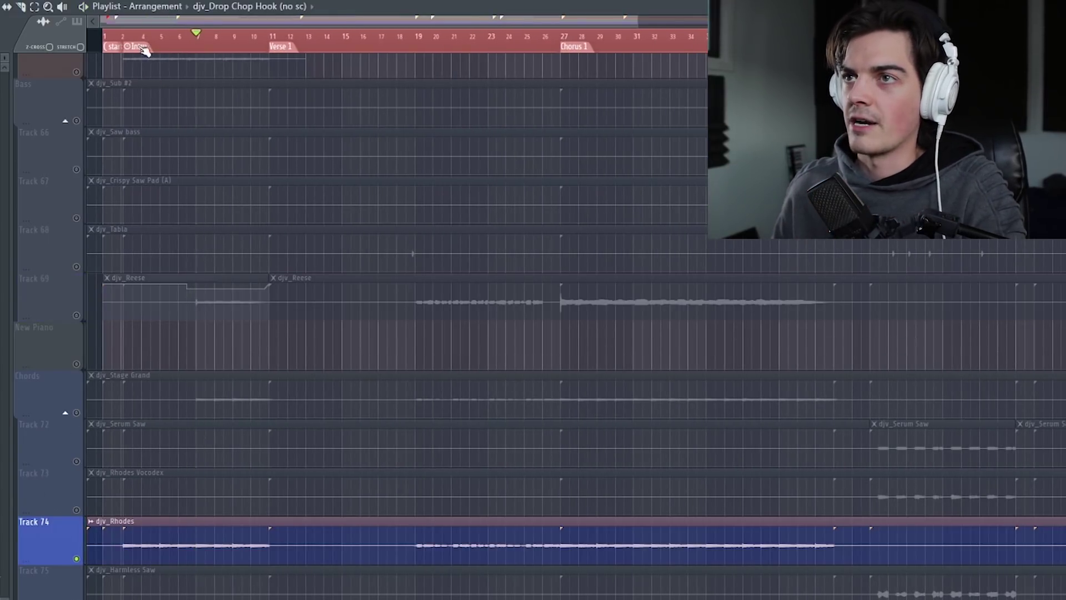
click(144, 51)
scroll(124, 332, down, 7)
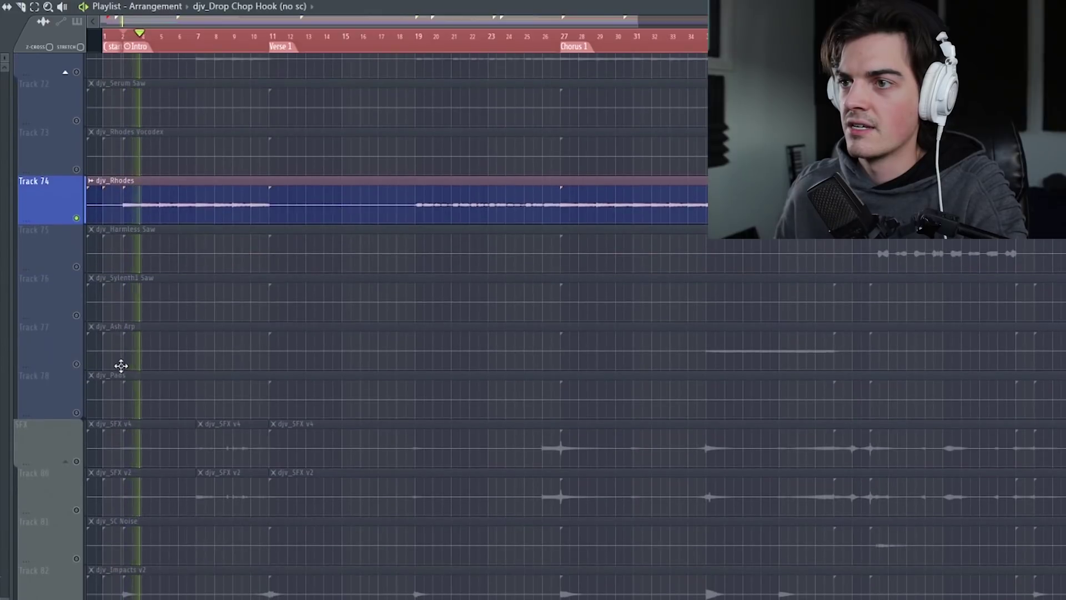
scroll(178, 45, up, 3)
key(space)
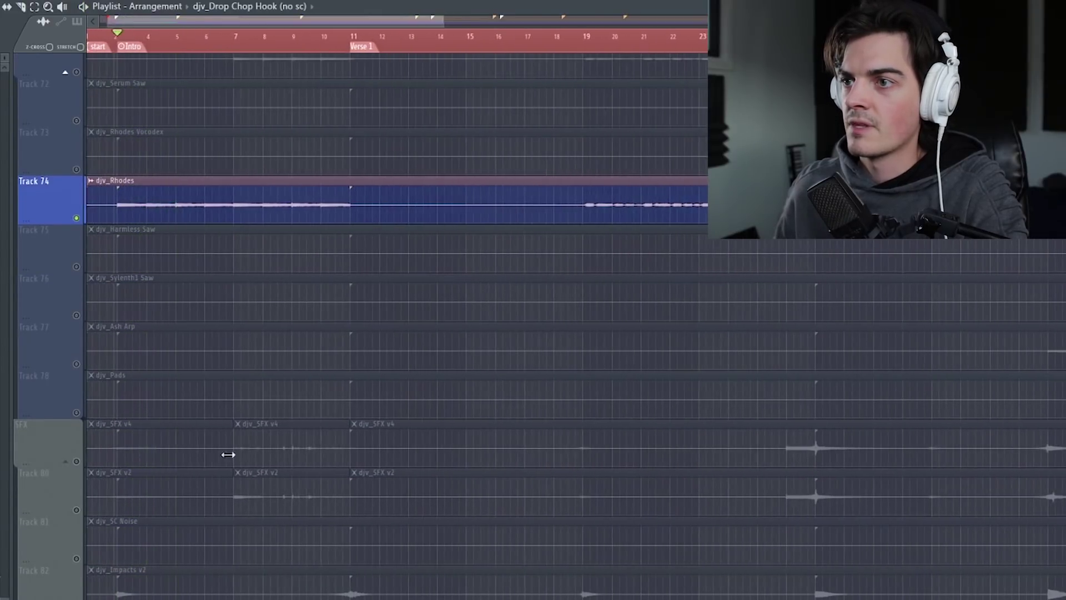
Solo the SFX track together with Track 80's djv_SFX v2 clip and play them from bar 7.
click(228, 454)
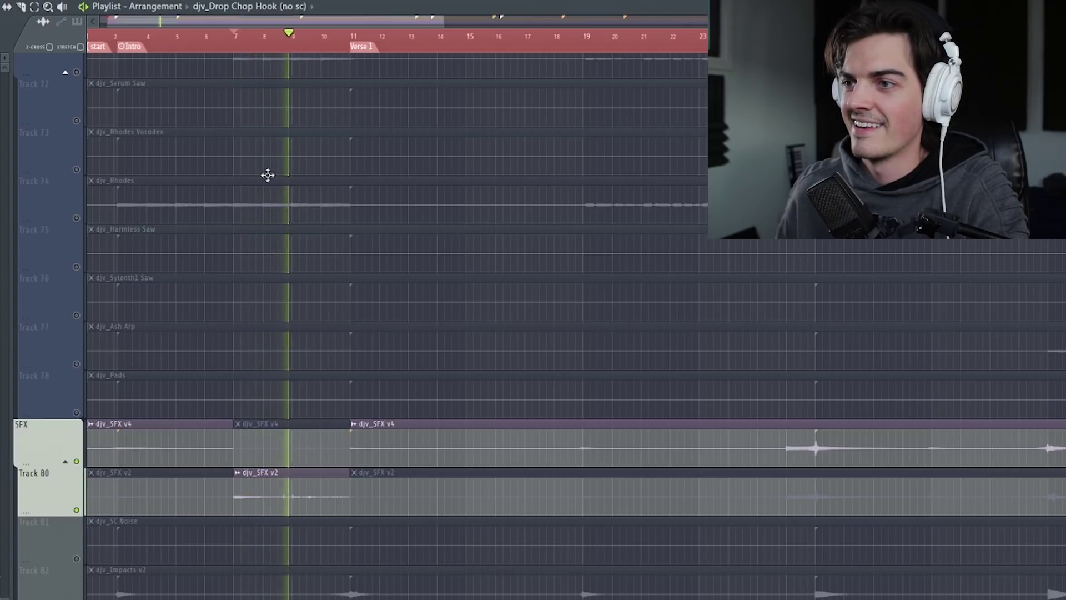
scroll(276, 275, down, 1)
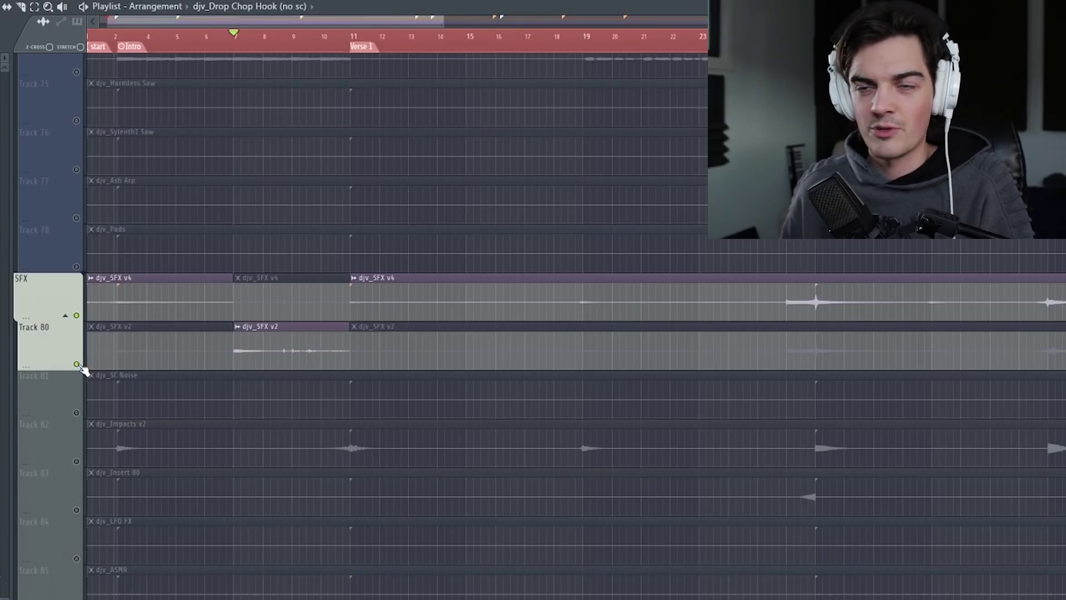
scroll(210, 103, up, 5)
key(space)
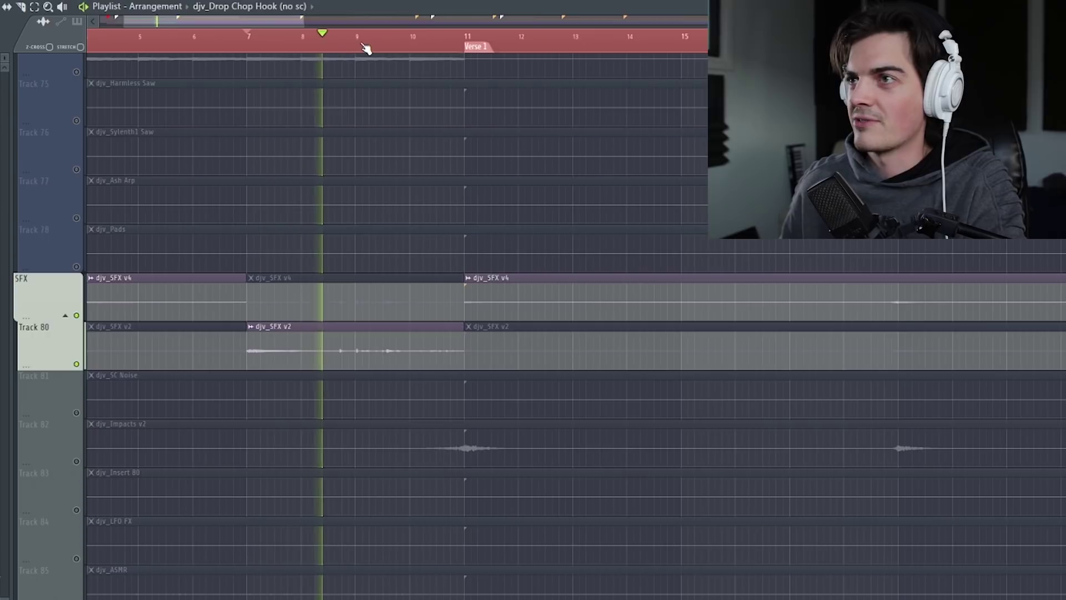
scroll(368, 48, down, 2)
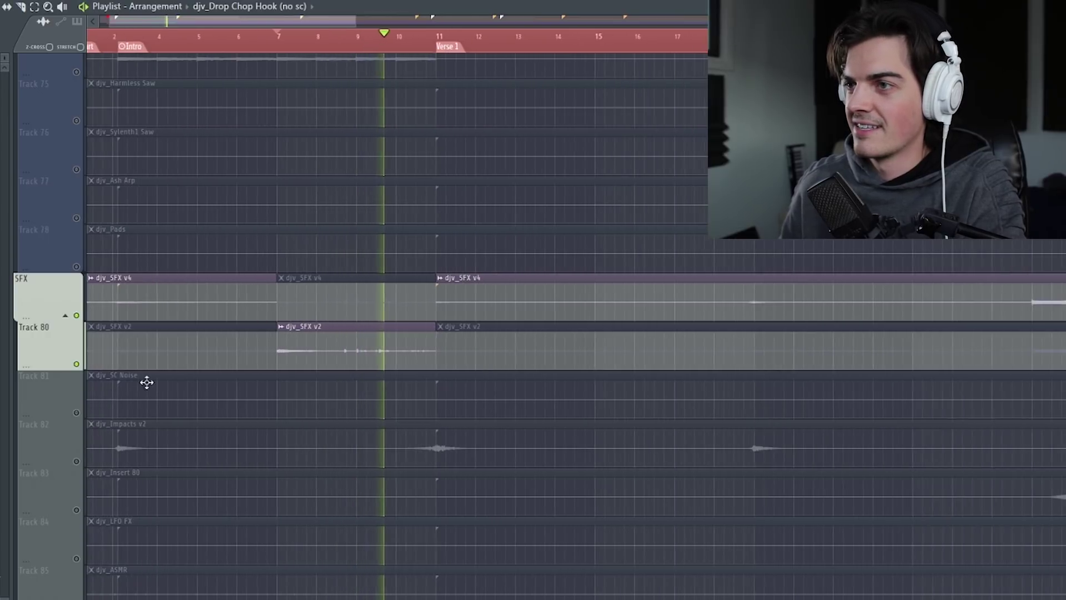
Solo only Track 80, clear the solo, and play all active tracks from bar 7.
right_click(77, 364)
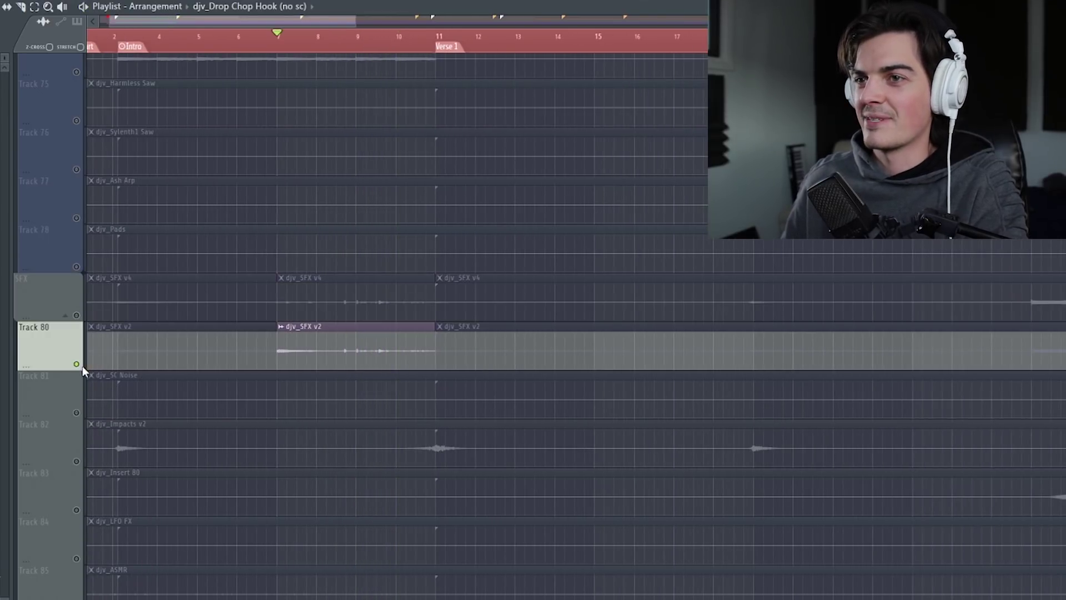
right_click(78, 364)
scroll(278, 62, down, 3)
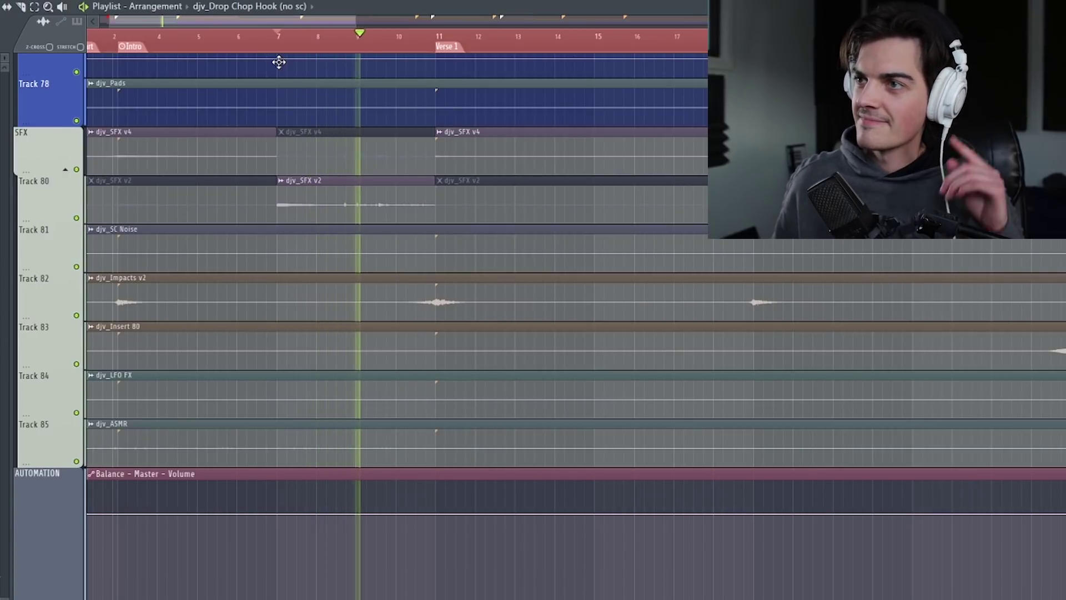
key(space)
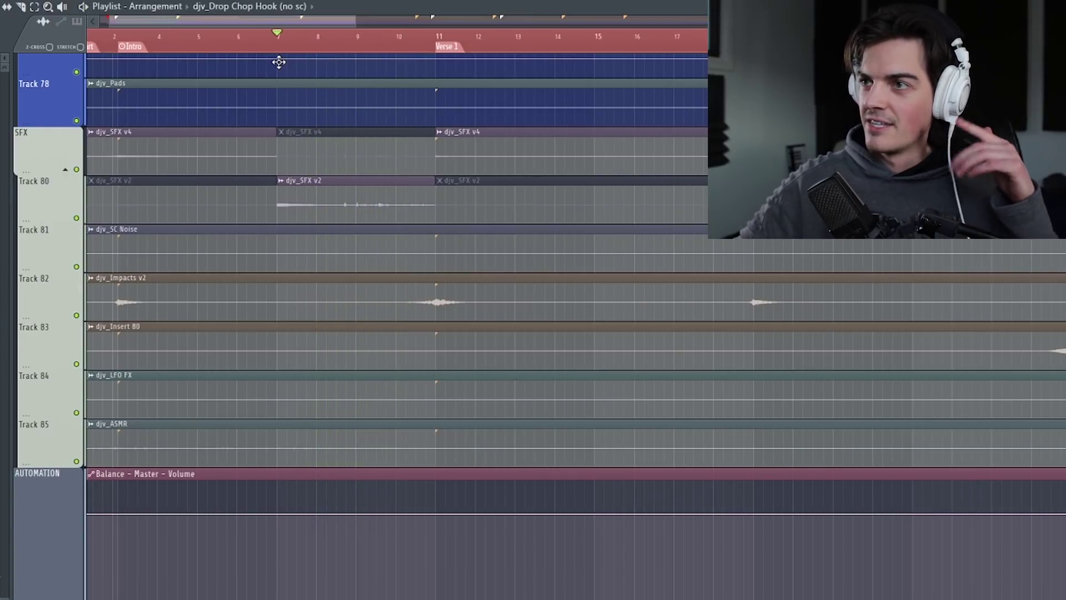
Isolate Tracks 24 and 25 in the Percussion group and play them together from the Intro marker.
scroll(277, 281, down, 5)
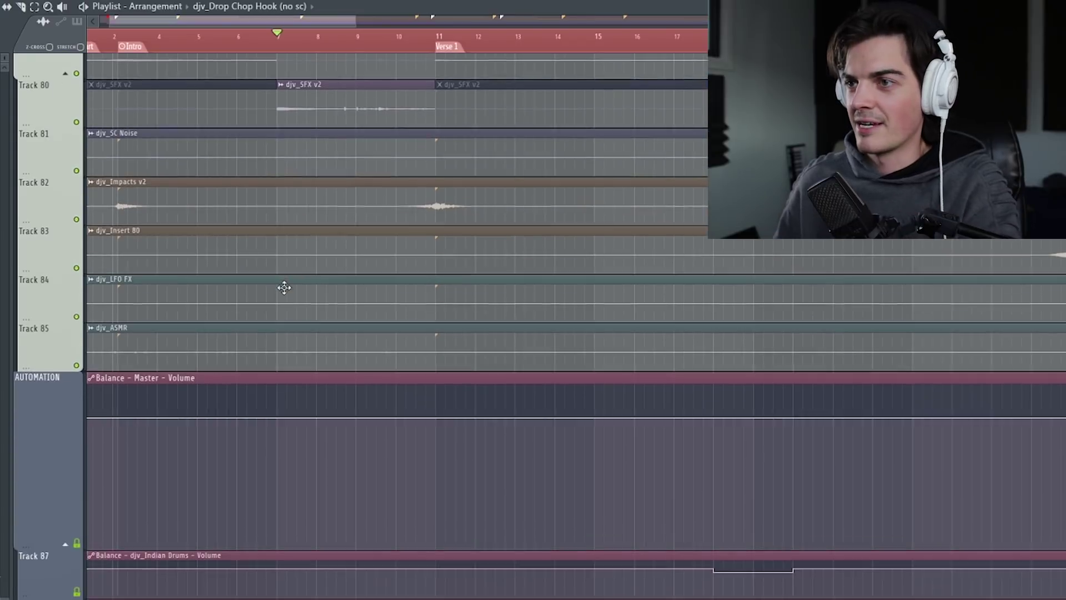
scroll(291, 287, up, 8)
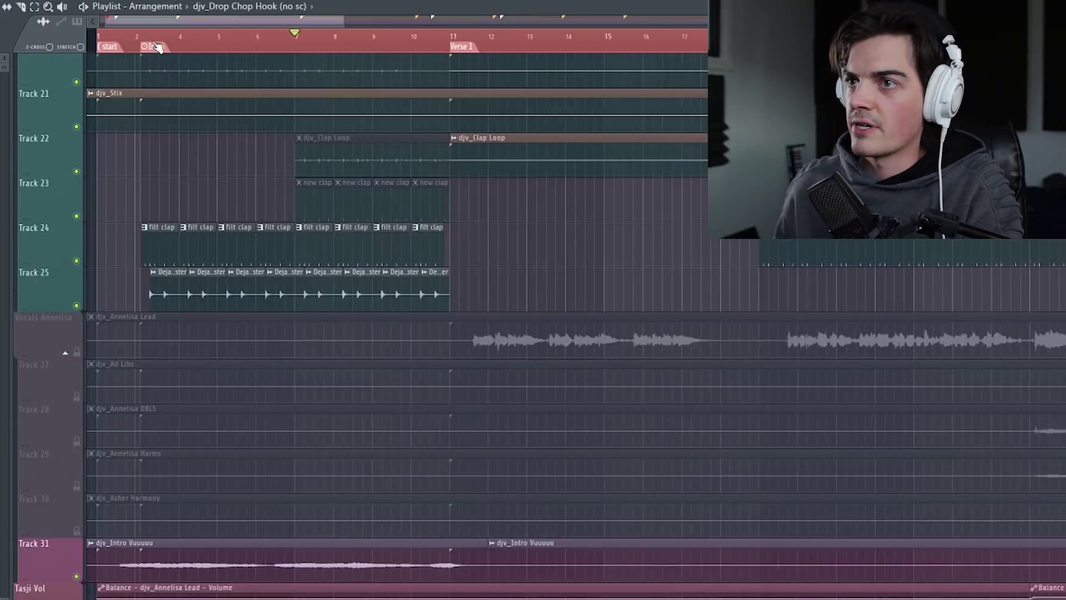
click(156, 45)
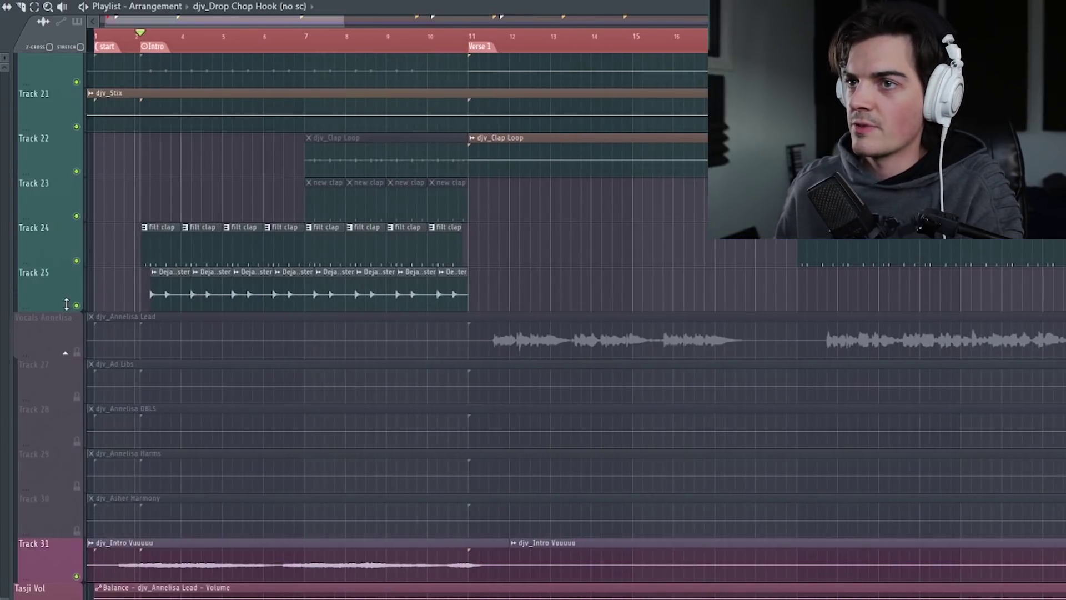
right_click(76, 305)
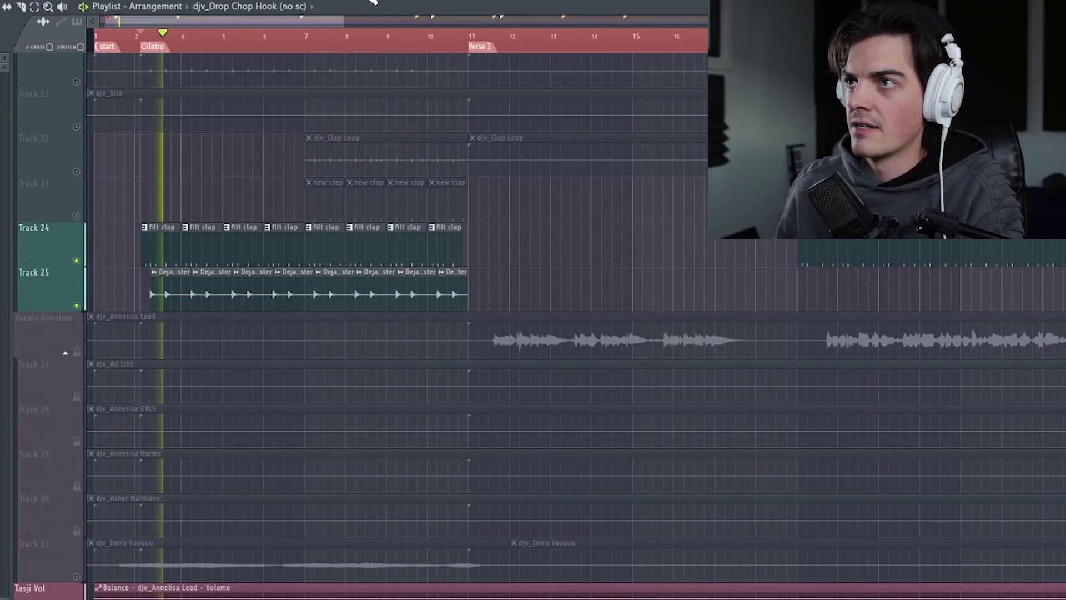
key(F9)
key(F9)
key(space)
Solo Track 25 and Track 24's filt clap clips one after the other, playing each from the Intro marker.
right_click(78, 306)
key(space)
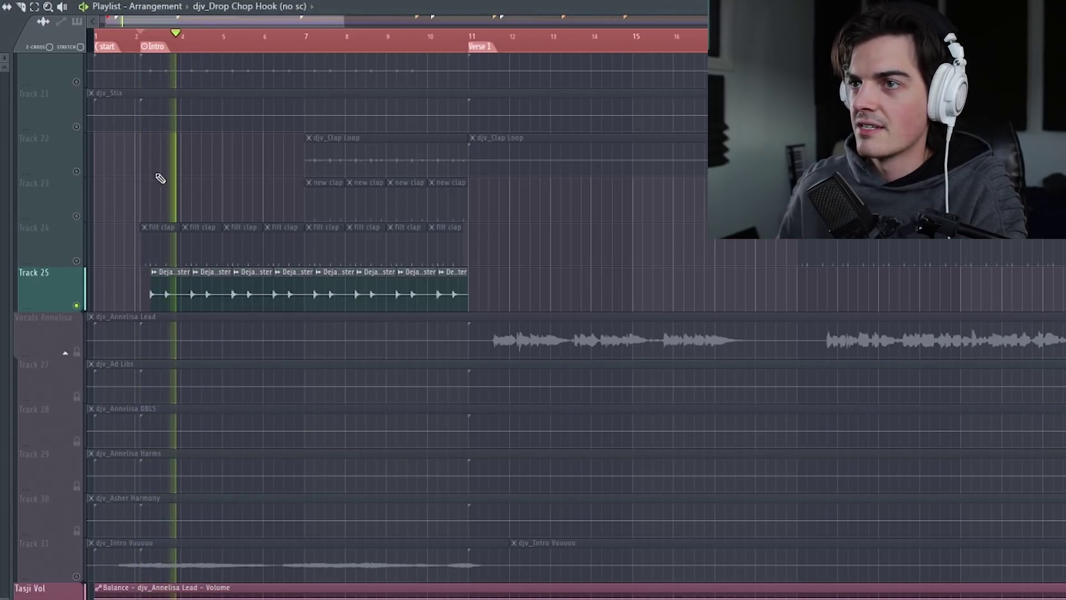
key(space)
click(78, 261)
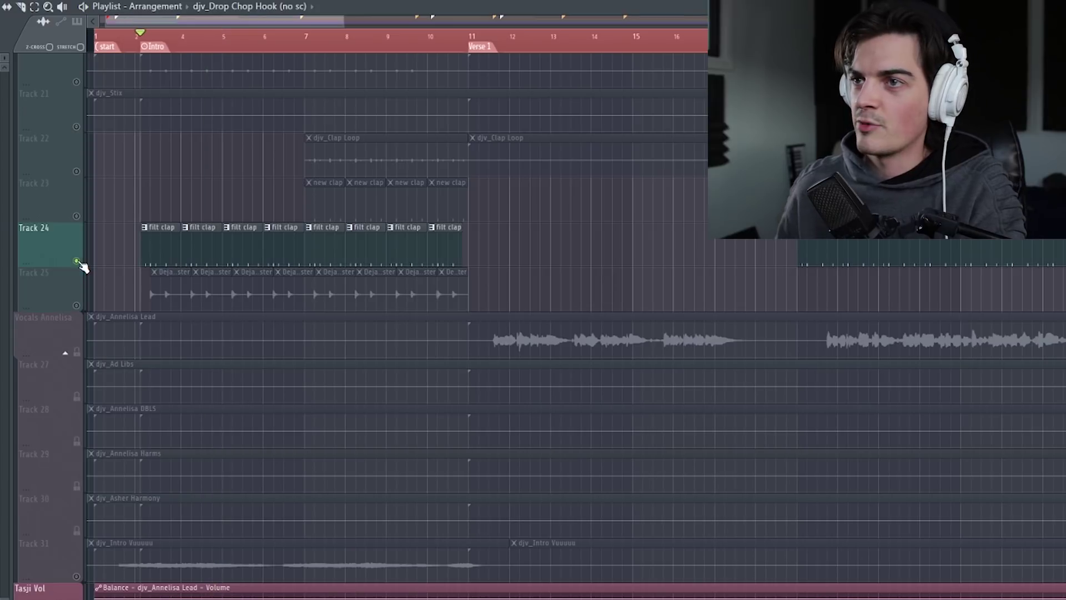
key(space)
Show the mixer and open the Parametric EQ and EngineersFilter effects on the Filt Drums intro insert.
key(F9)
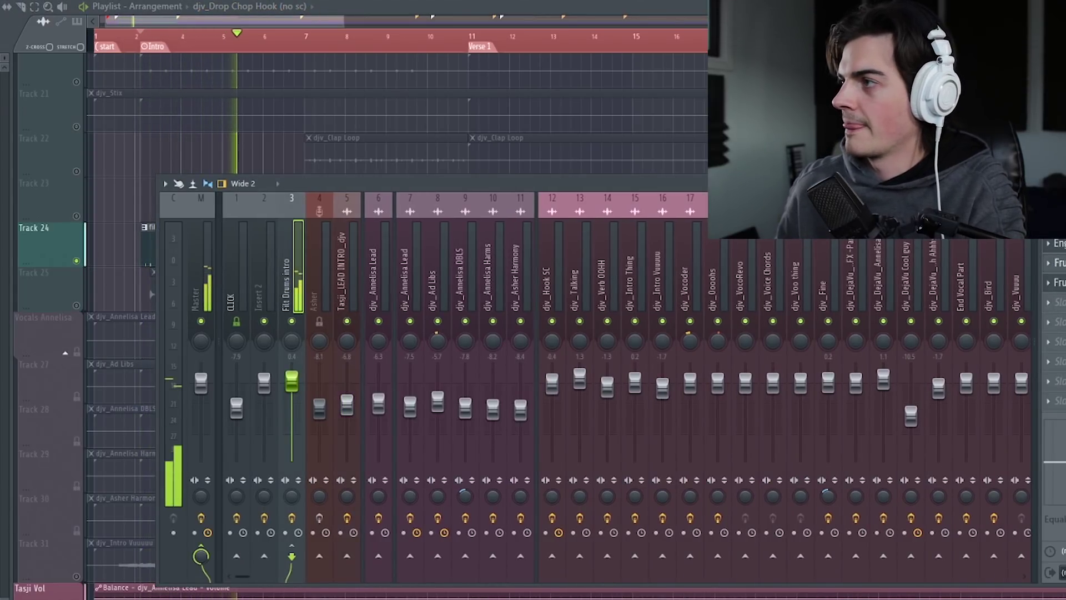
click(1058, 263)
click(1058, 243)
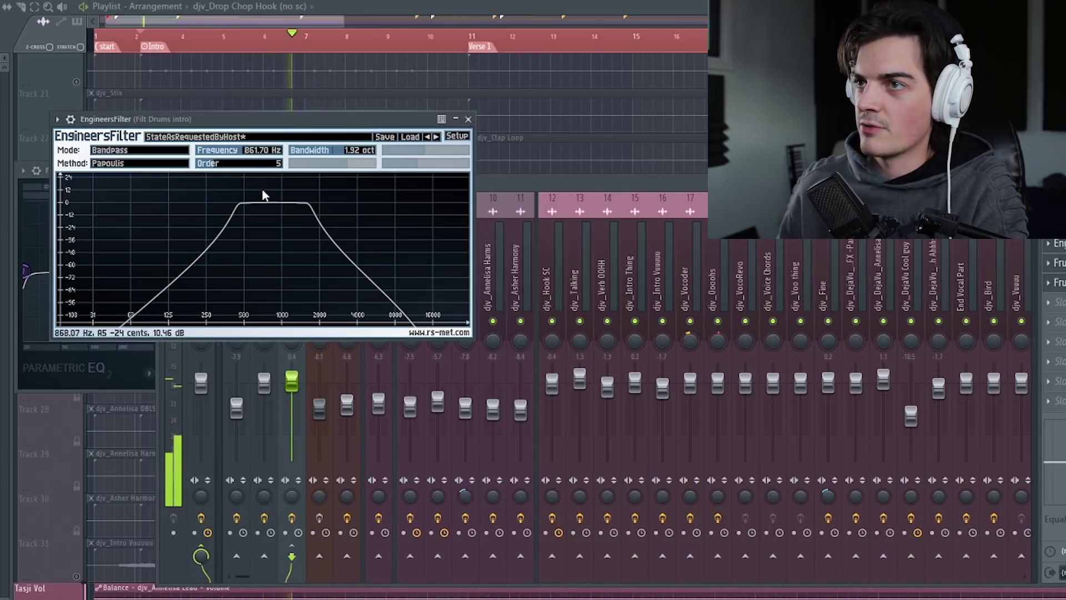
drag(293, 128, 348, 137)
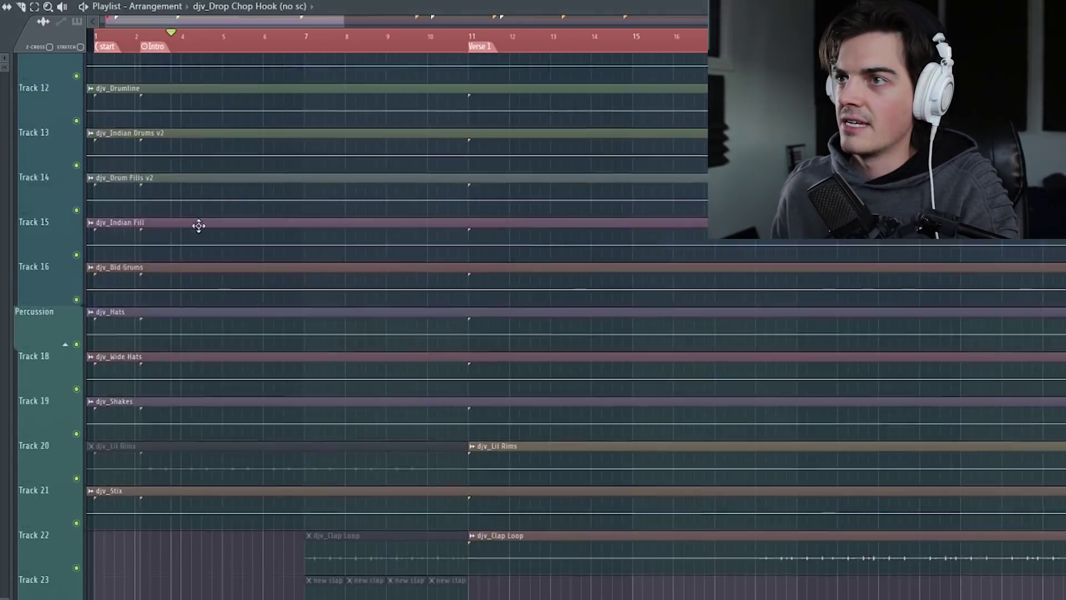
Play the full intro with the track solos cleared, reviewing the drum, percussion and vocal tracks.
scroll(197, 226, down, 2)
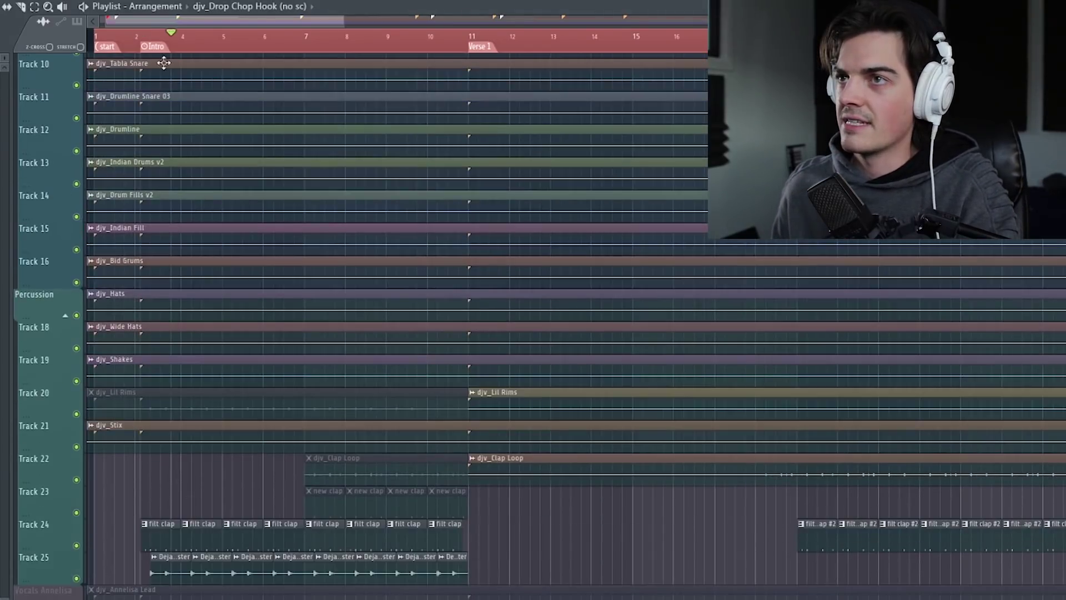
scroll(268, 280, down, 6)
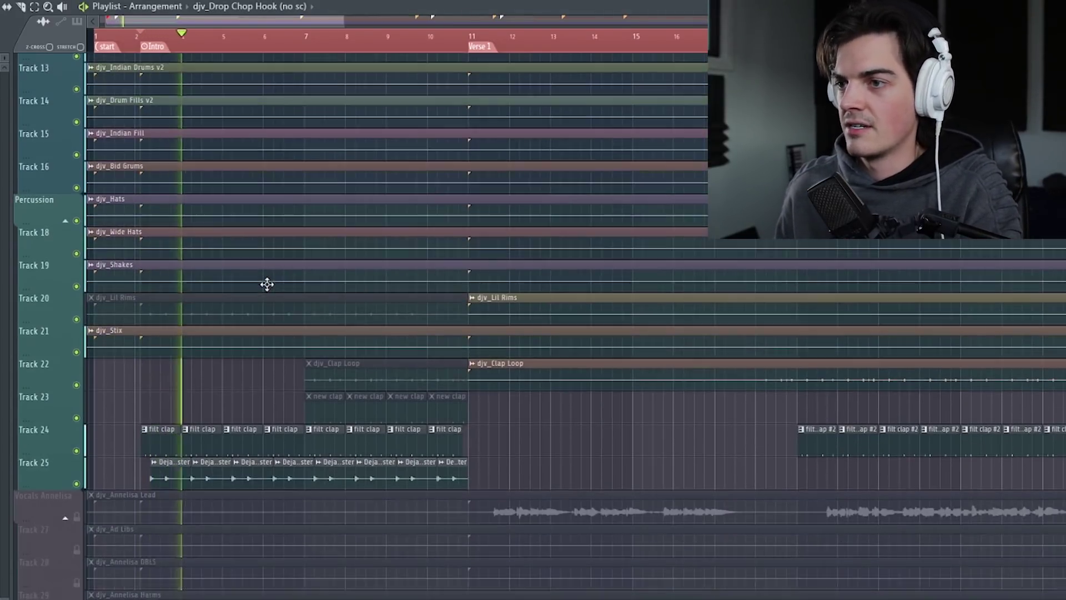
scroll(267, 284, down, 2)
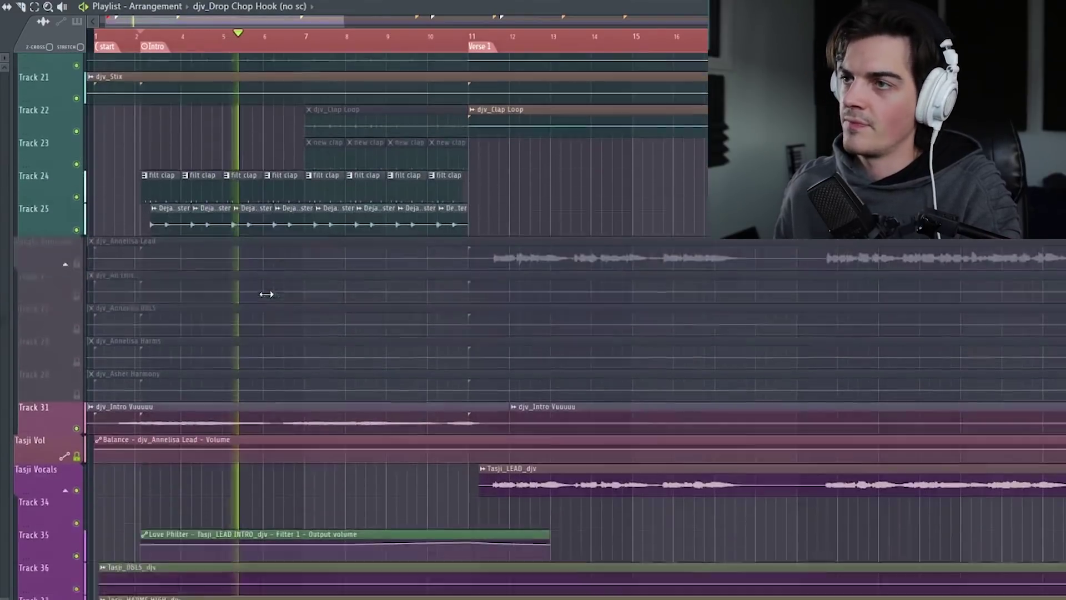
scroll(334, 209, up, 1)
Play the song from the Verse 1 marker and review the Tasji Vocals and Vocal FX tracks.
key(space)
scroll(377, 48, down, 3)
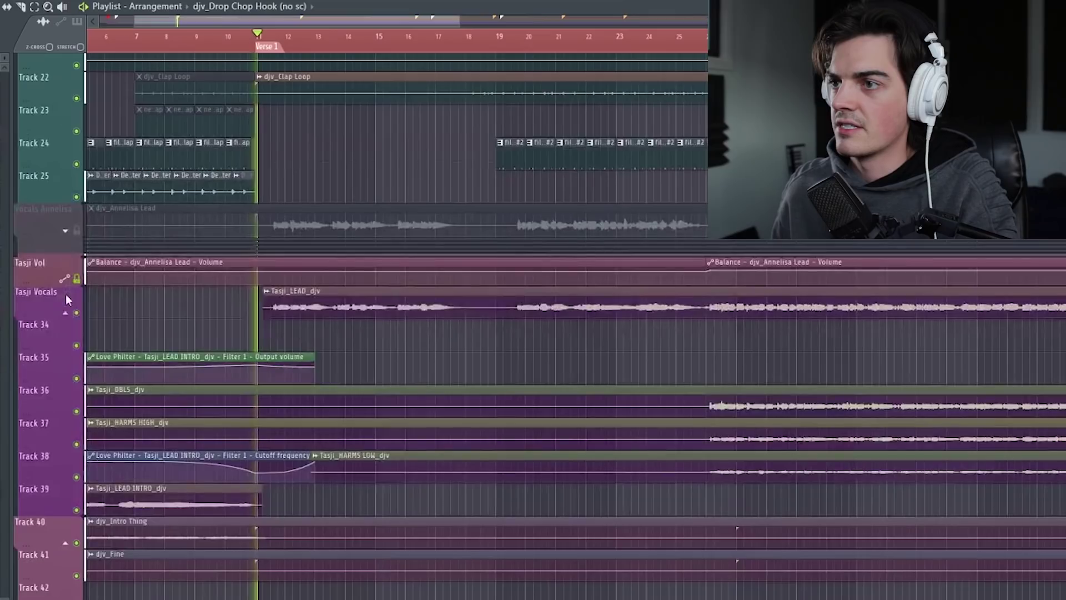
scroll(67, 300, down, 1)
scroll(65, 300, down, 5)
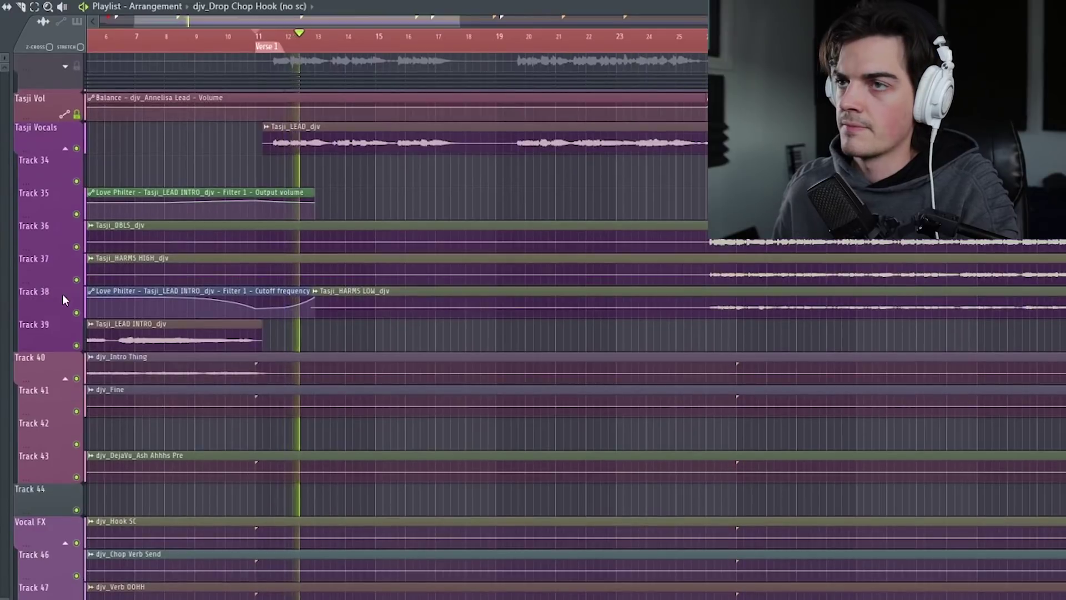
scroll(143, 208, down, 8)
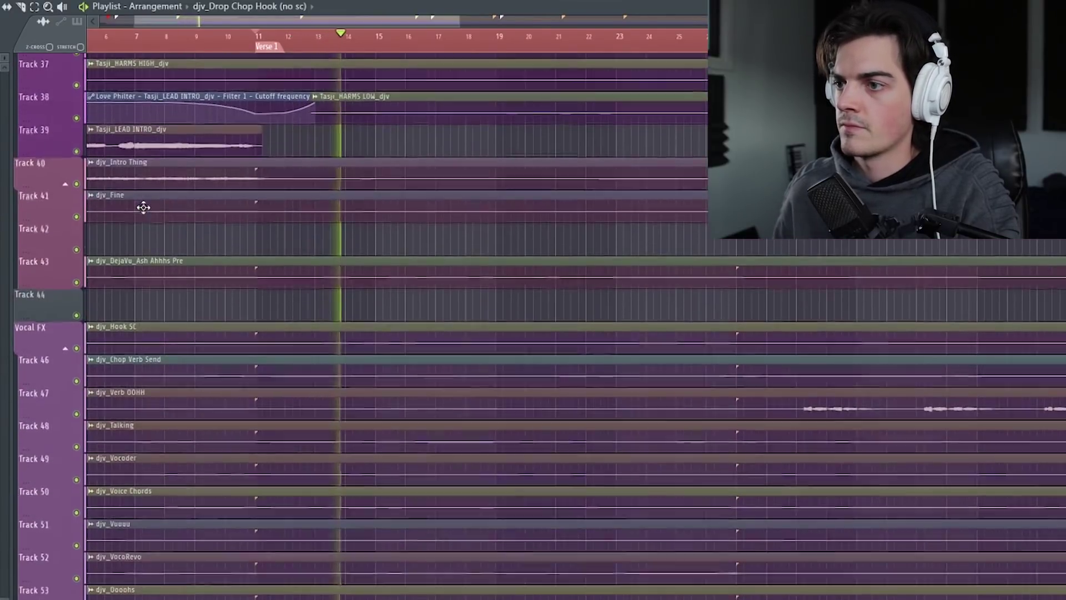
Solo the DejaVu vocal FX clips on Track 56 and Track 57 together and play them from bar 17.
scroll(191, 276, down, 10)
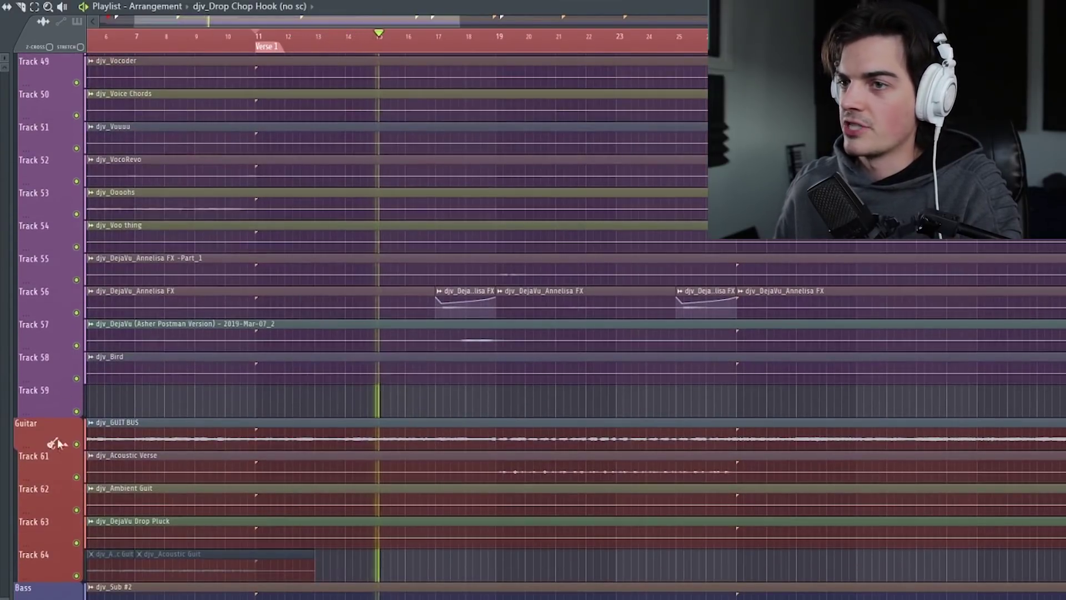
scroll(161, 207, up, 15)
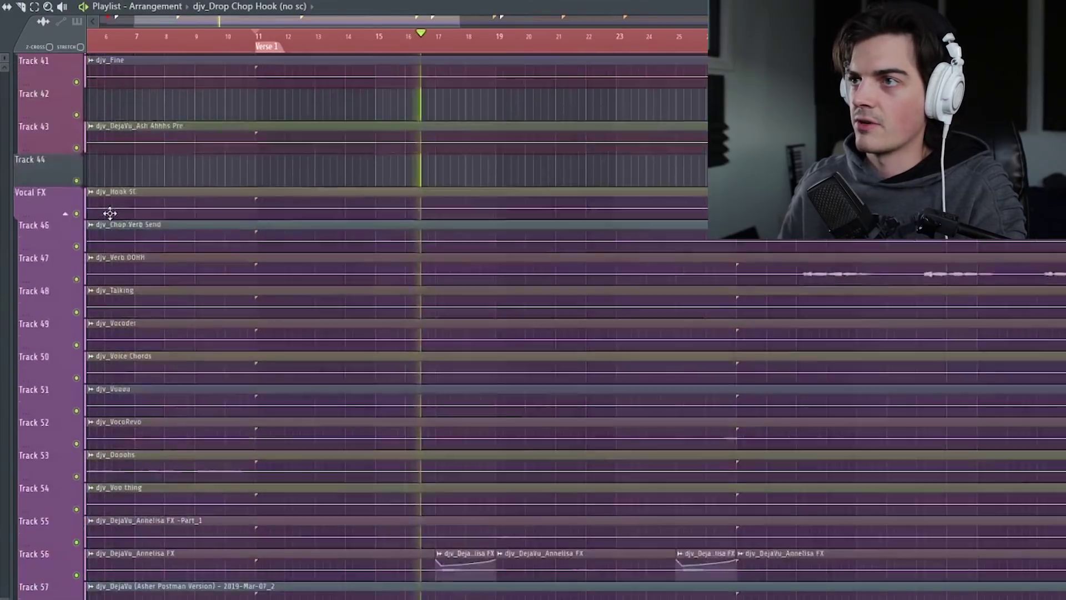
scroll(81, 166, up, 3)
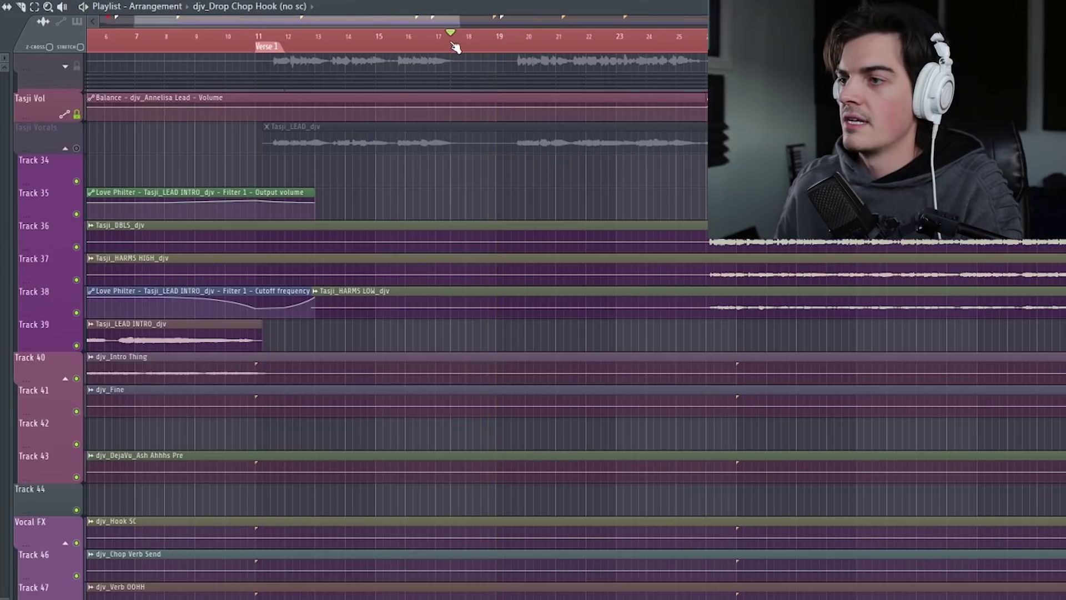
scroll(270, 307, down, 8)
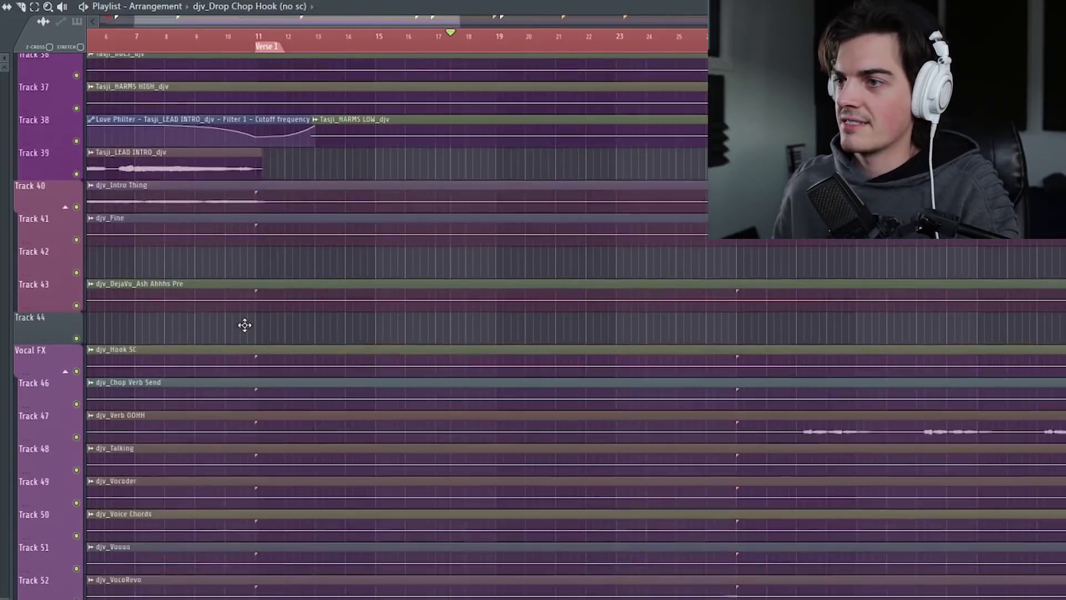
scroll(278, 317, down, 9)
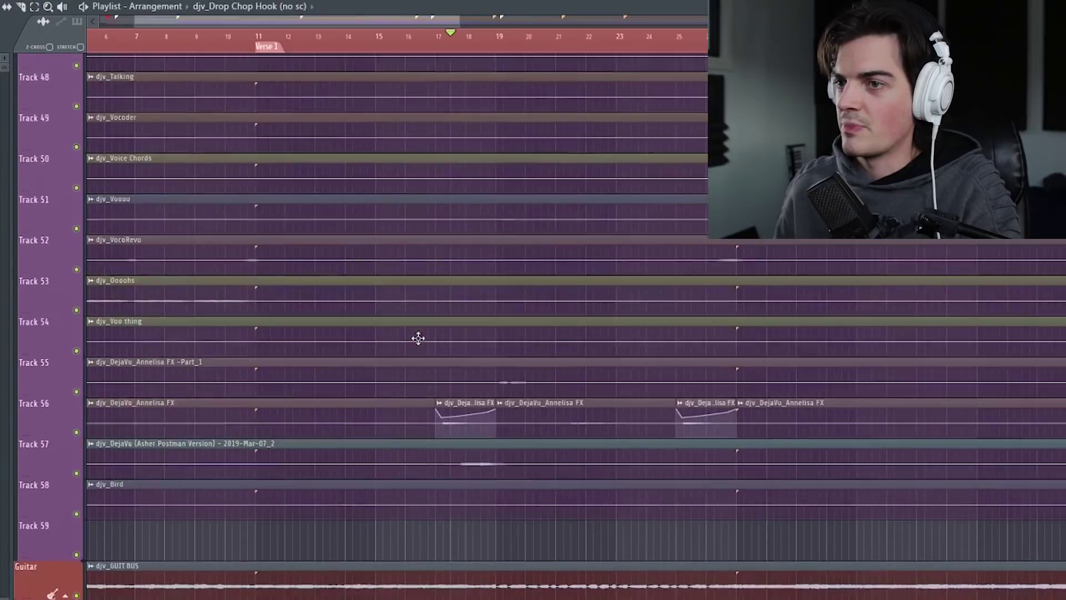
scroll(440, 87, up, 3)
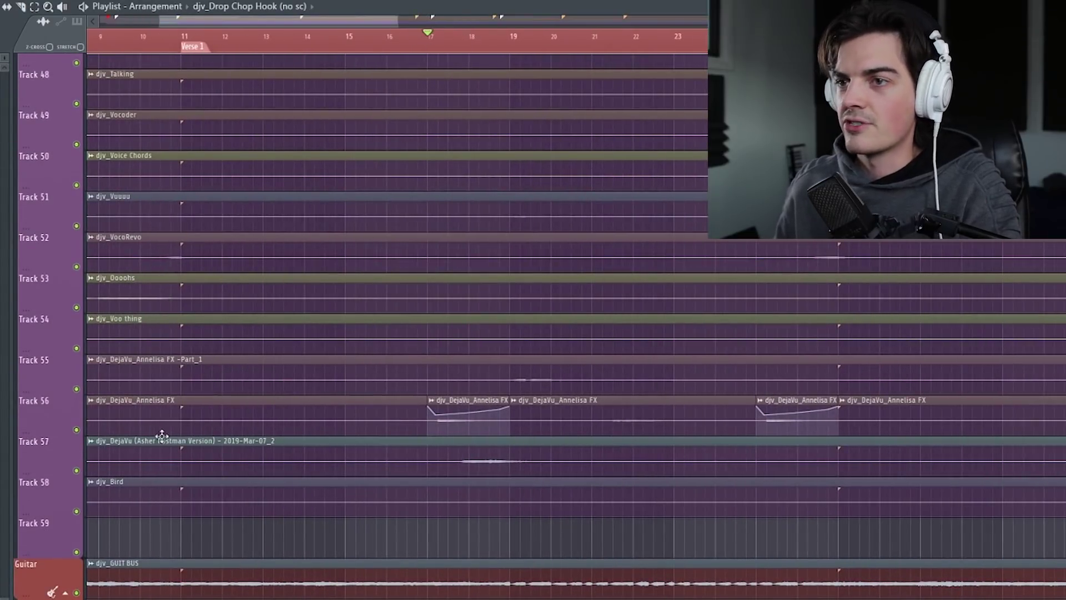
ctrl+click(77, 429)
click(76, 471)
key(space)
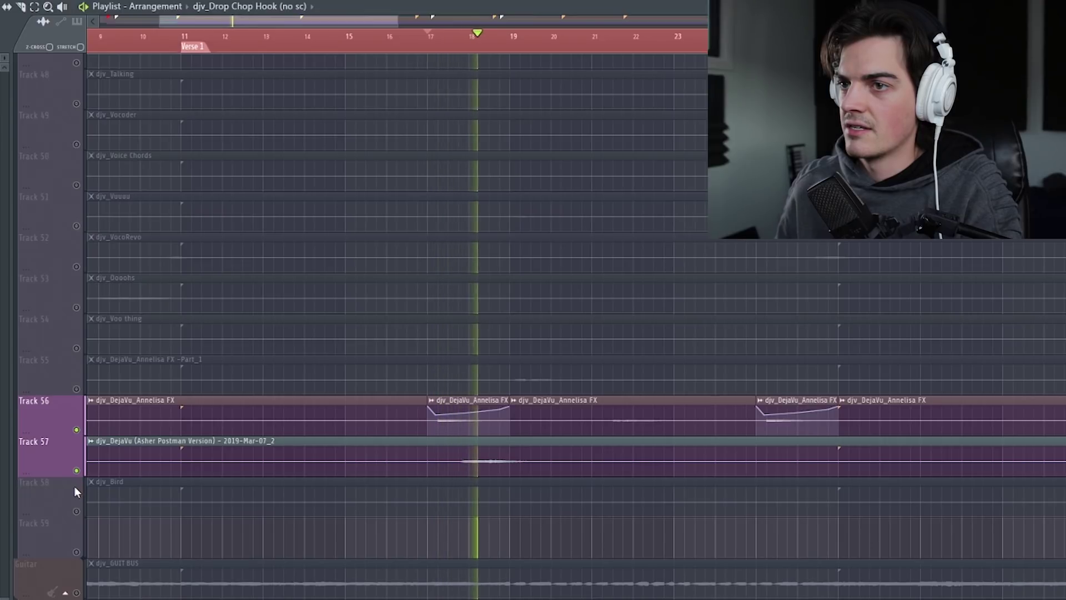
Play Track 57's DejaVu clip on its own, and view its Cool guy insert in the mixer.
click(77, 429)
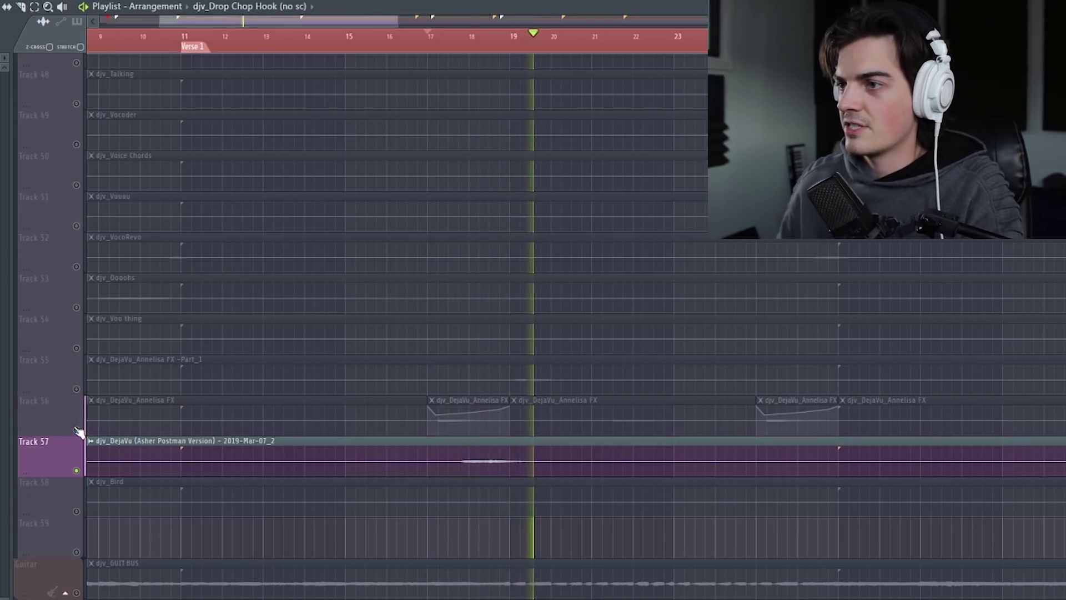
key(space)
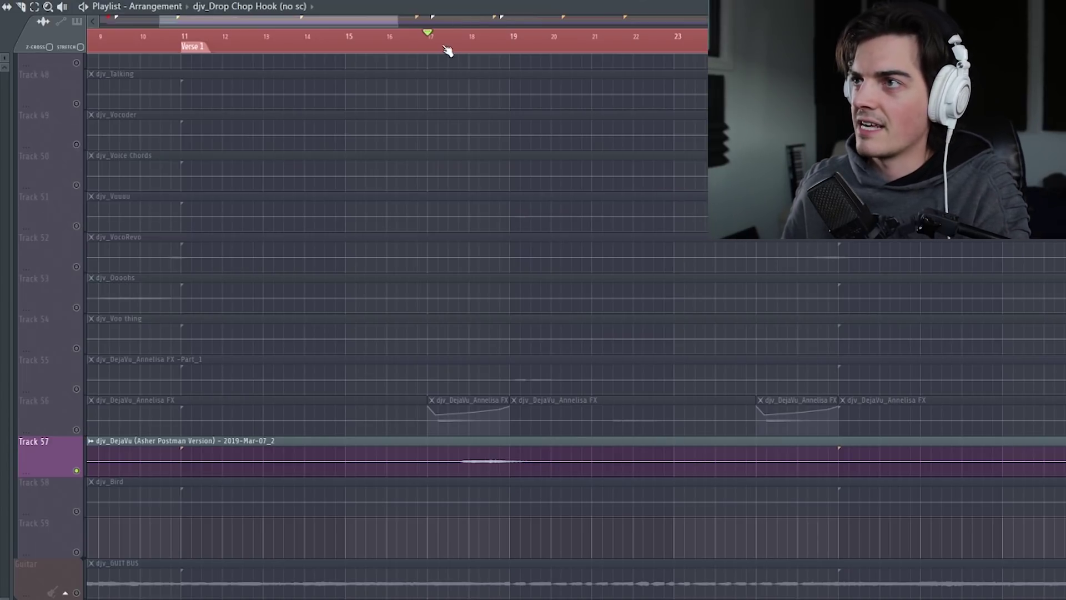
key(space)
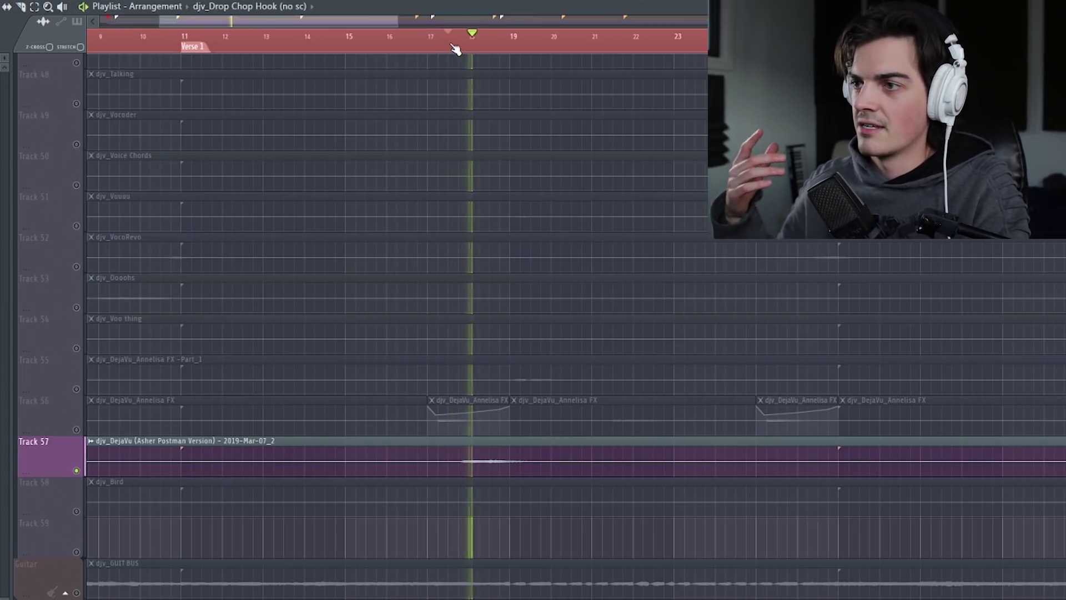
key(space)
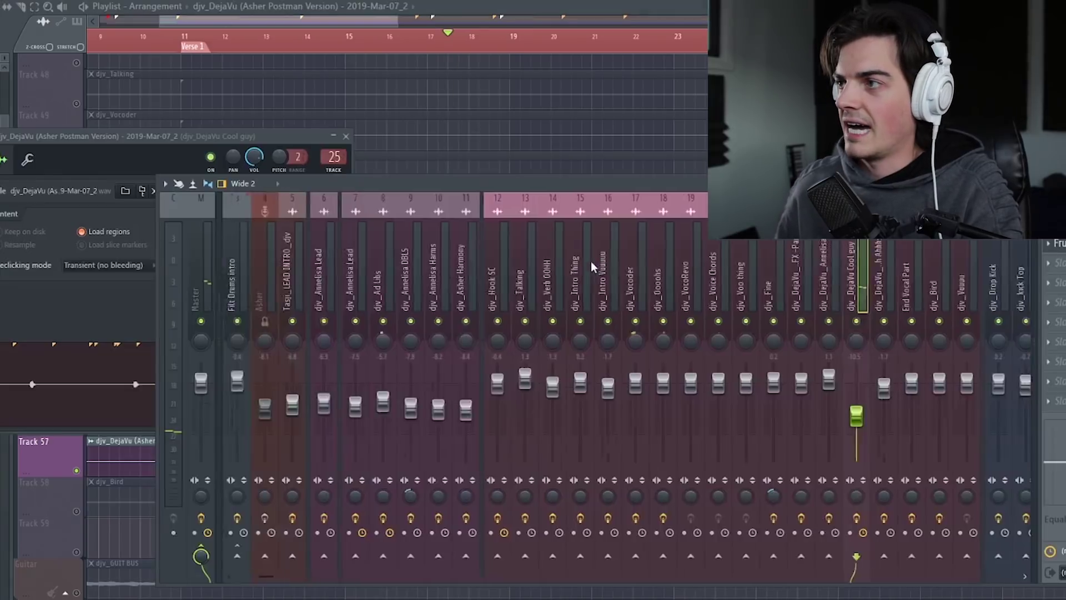
scroll(617, 276, down, 3)
scroll(620, 278, up, 1)
click(255, 26)
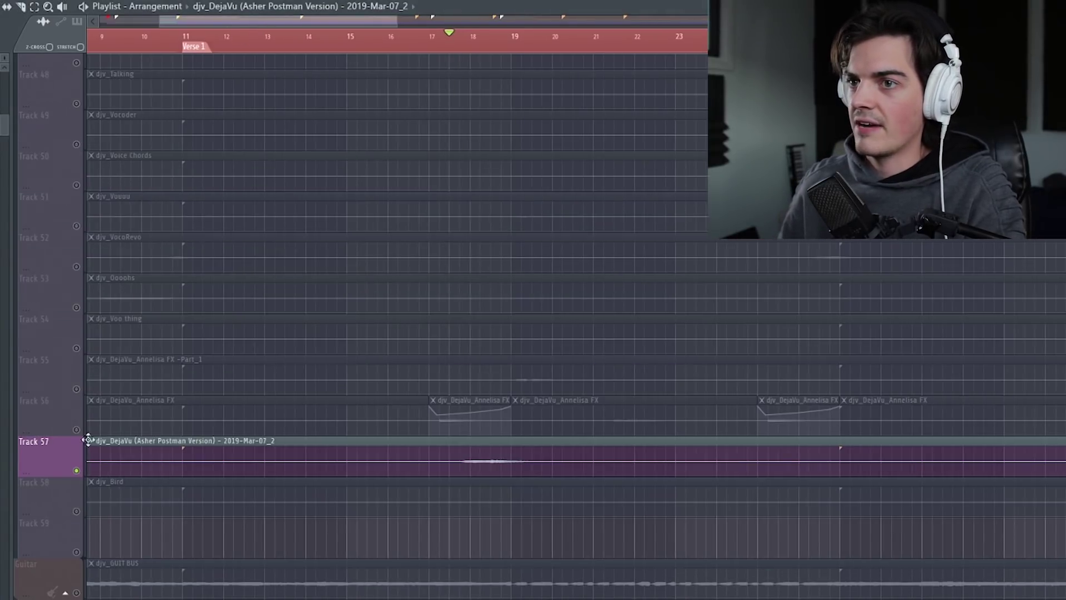
Clear the track solo and browse the vocal FX inserts in the mixer.
scroll(92, 436, up, 1)
right_click(77, 511)
scroll(47, 399, up, 2)
scroll(46, 393, up, 2)
scroll(103, 266, down, 3)
key(F9)
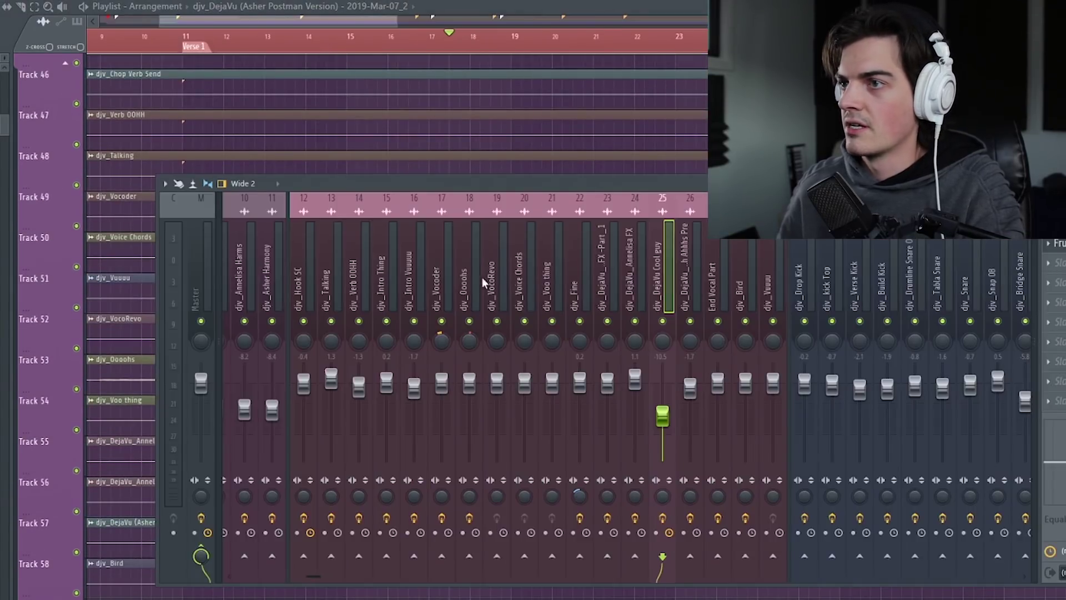
click(480, 271)
scroll(481, 268, down, 6)
Play the soloed Acoustic Verse guitar clip on Track 61, and clear the solo.
key(space)
click(670, 299)
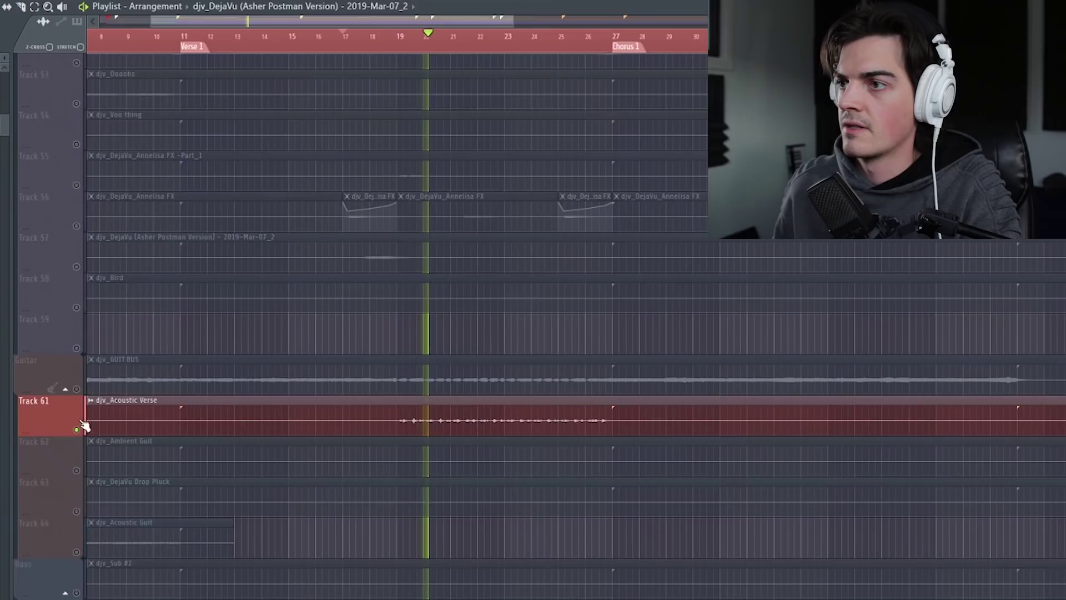
scroll(391, 54, down, 2)
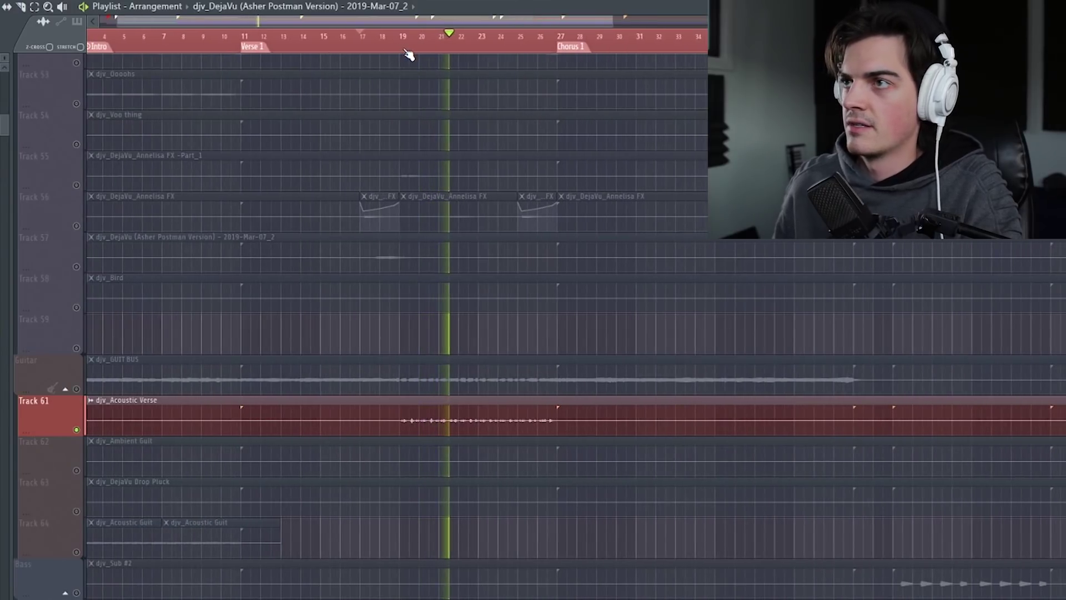
scroll(367, 233, down, 4)
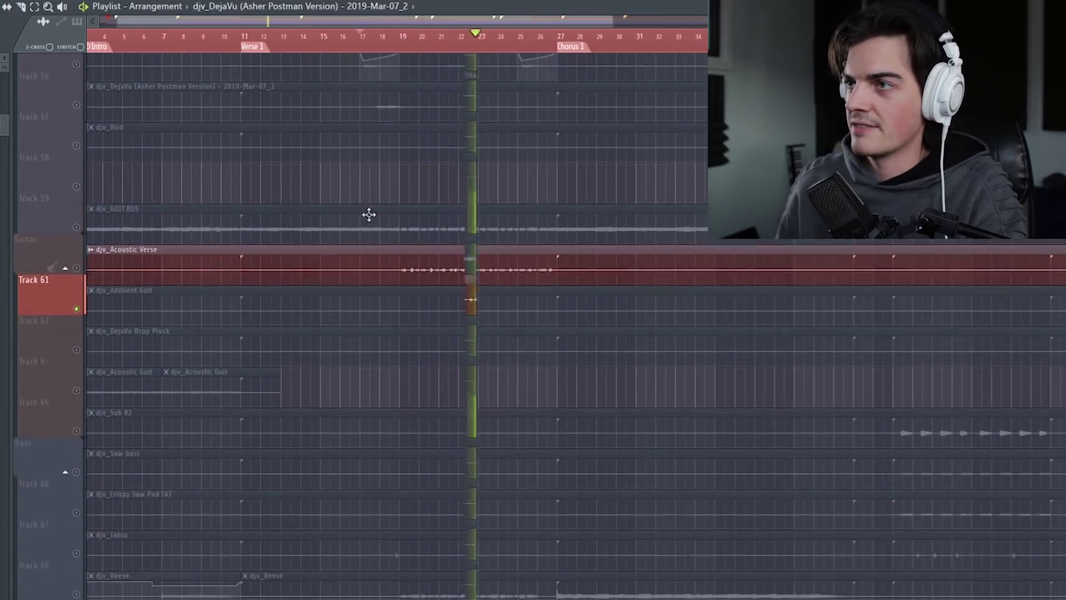
scroll(38, 377, up, 2)
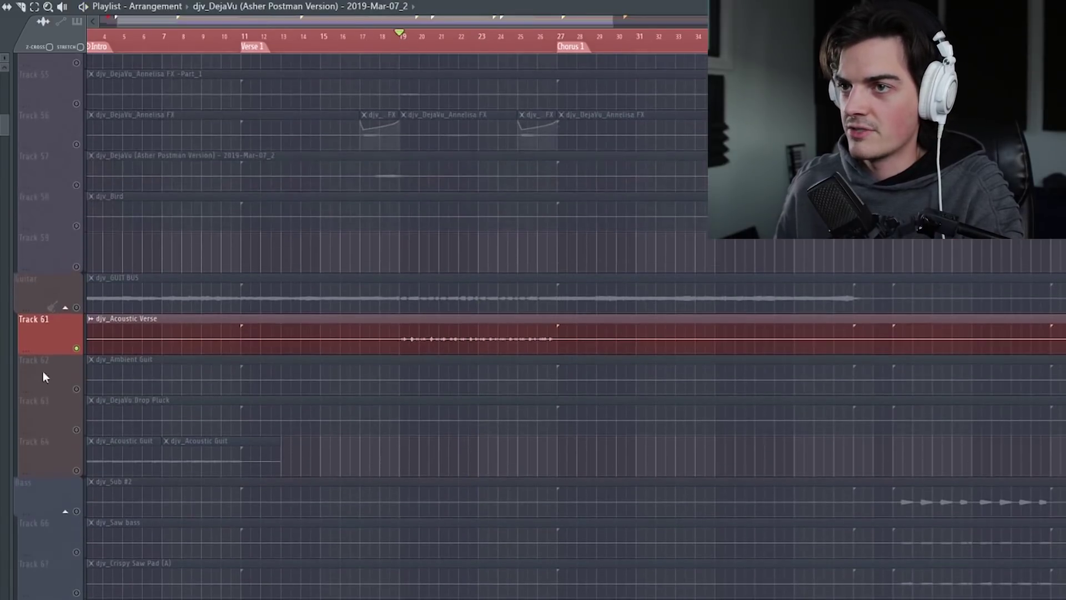
right_click(76, 349)
Solo the Reese bass on Track 69, play it through the second half of Verse 1, and clear the solo.
scroll(76, 362, down, 4)
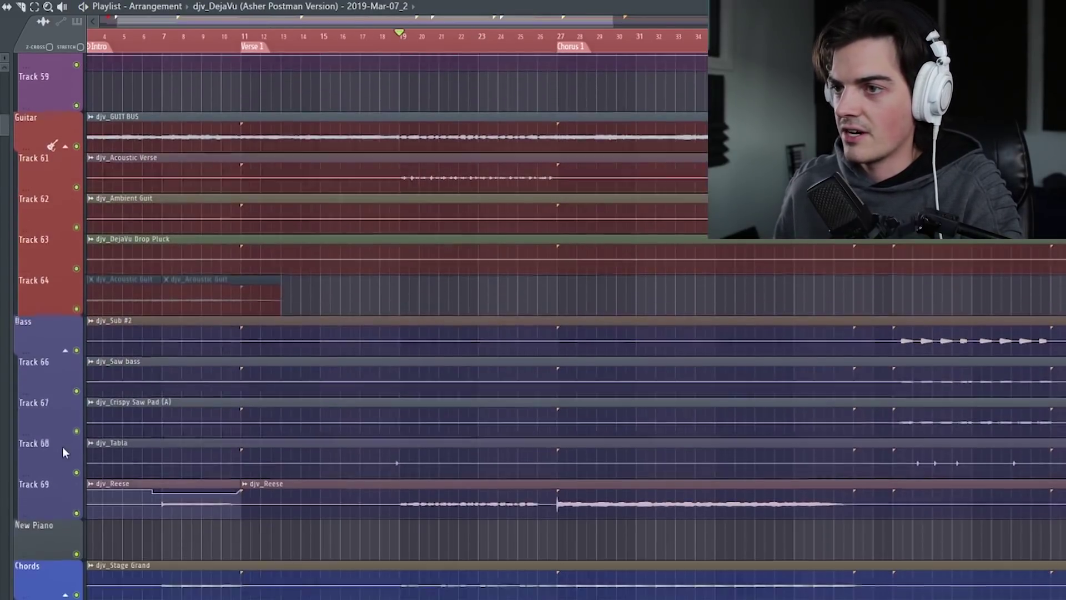
right_click(76, 511)
key(space)
scroll(405, 354, down, 2)
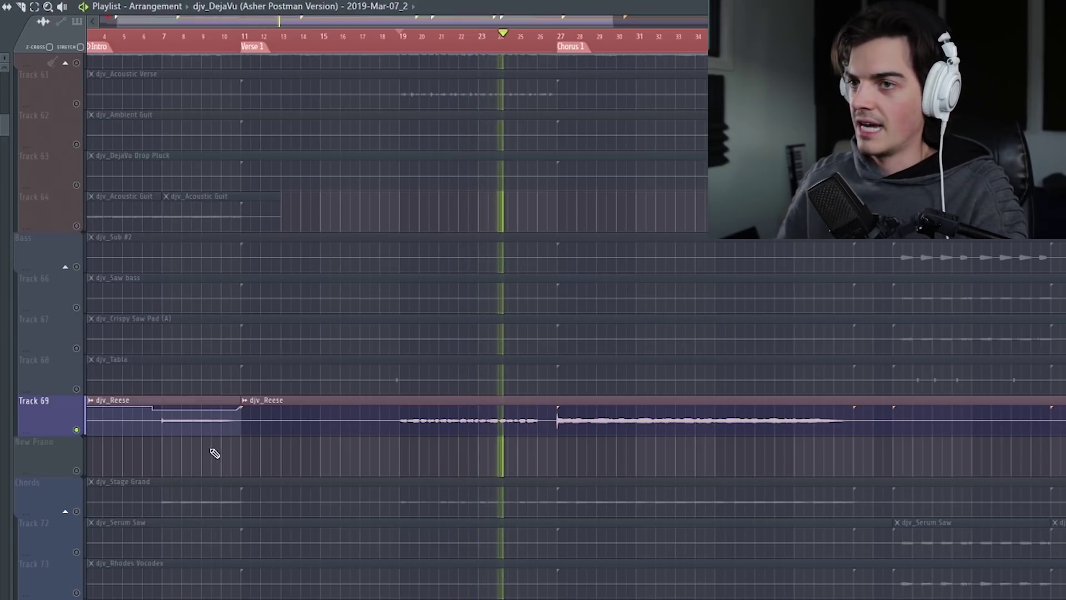
ctrl+click(78, 430)
Play the Stage Grand, Reese and Rhodes tracks together from bar 19 with everything else muted.
scroll(333, 344, down, 1)
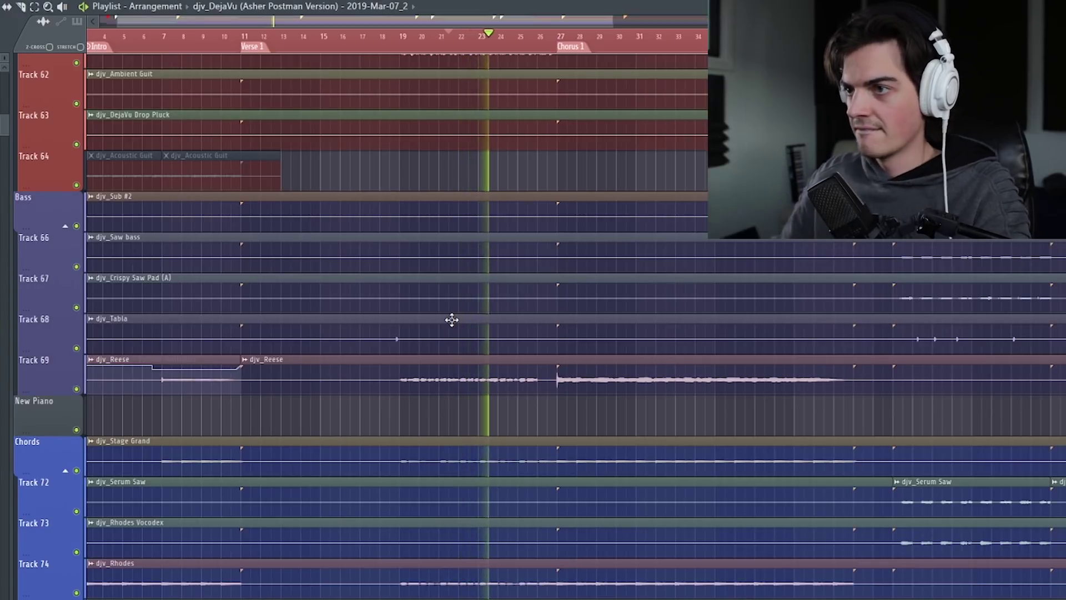
scroll(360, 250, down, 4)
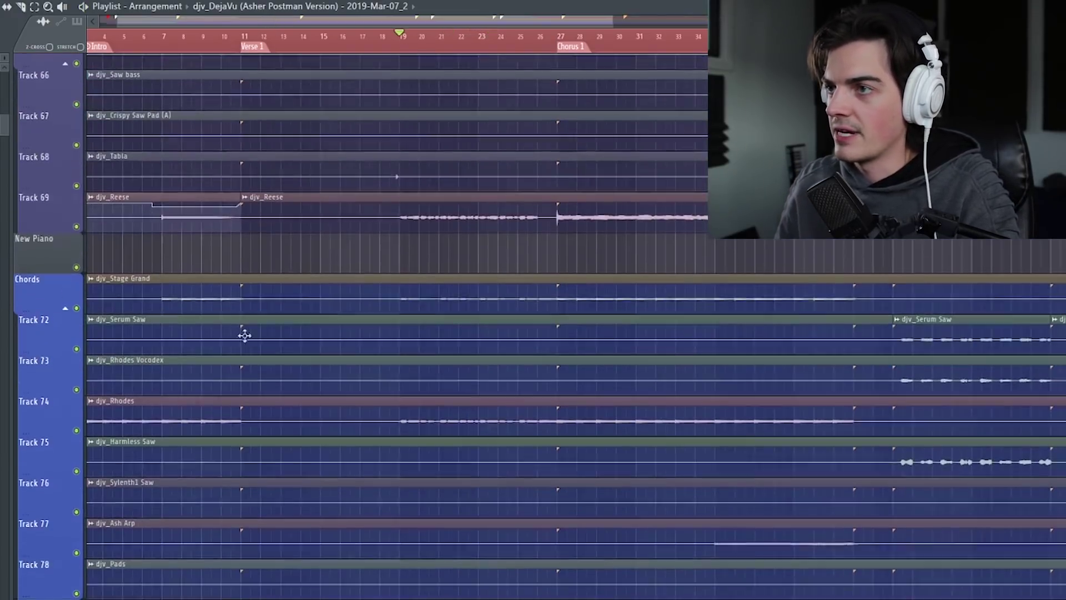
ctrl+click(78, 304)
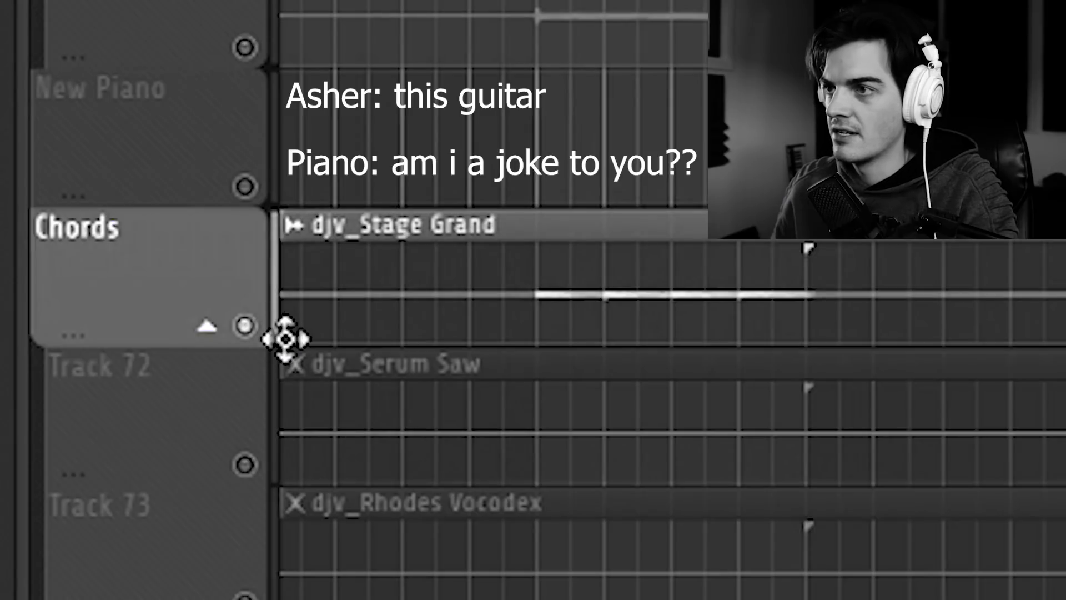
click(246, 49)
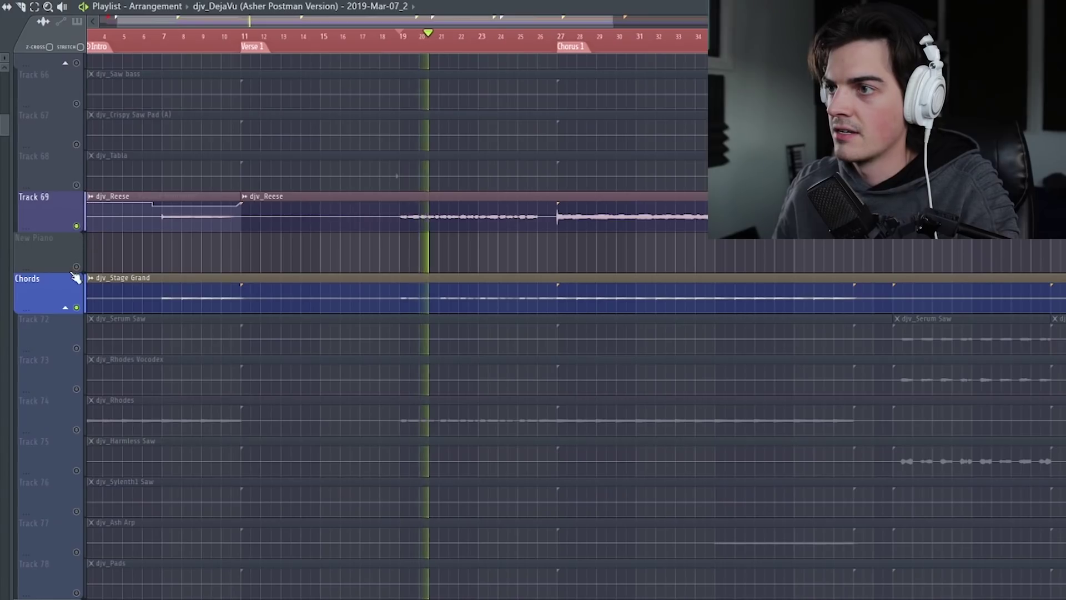
scroll(61, 353, down, 1)
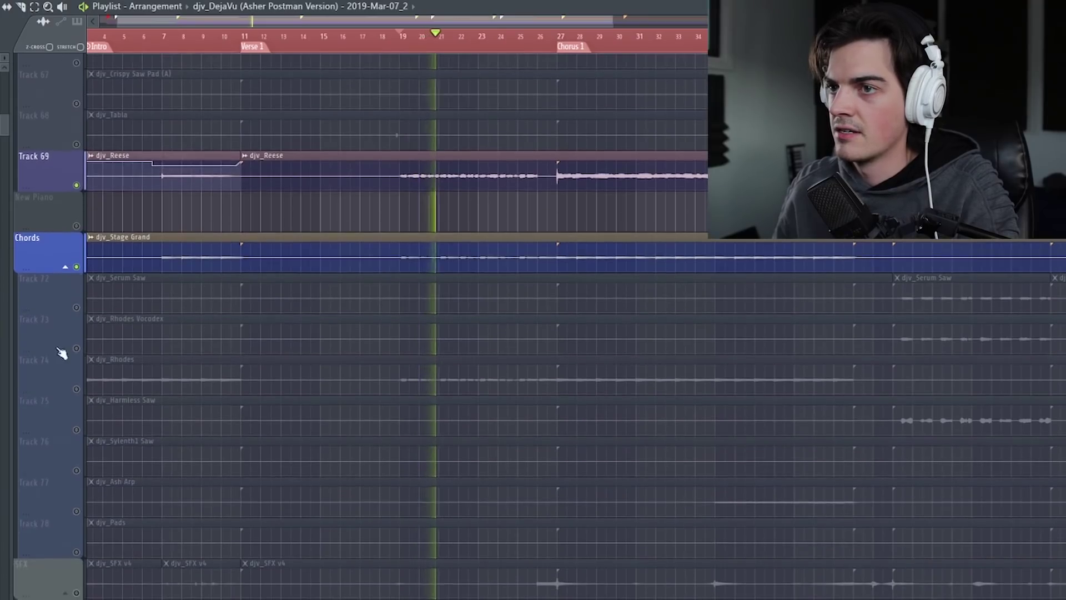
click(77, 389)
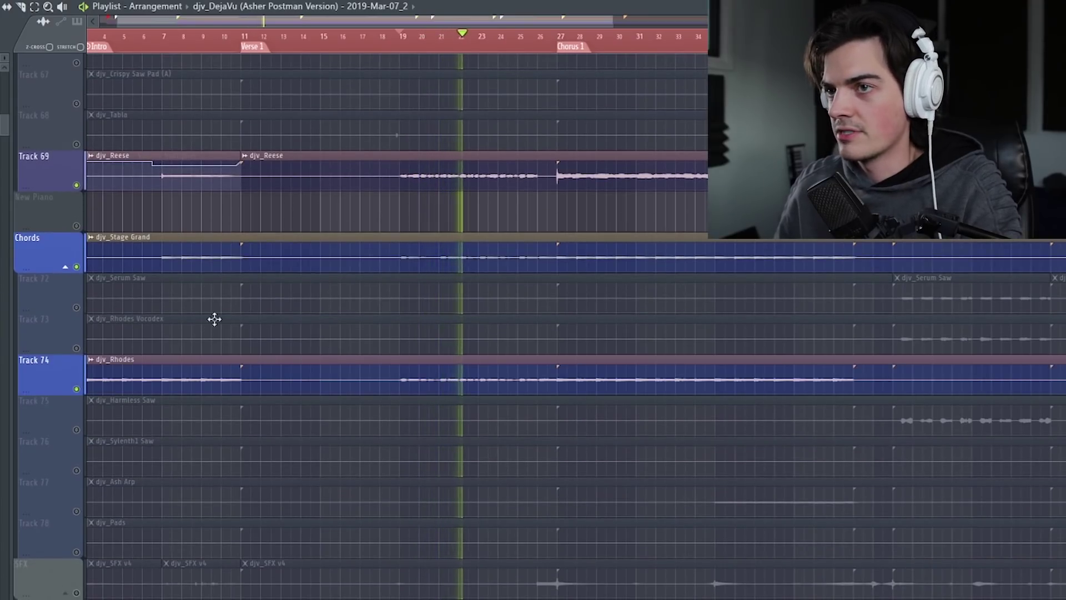
Isolate the Rhodes on Track 74 together with the Stage Grand chords and play the pair without the Reese.
right_click(77, 389)
scroll(401, 45, up, 2)
key(space)
click(77, 266)
key(space)
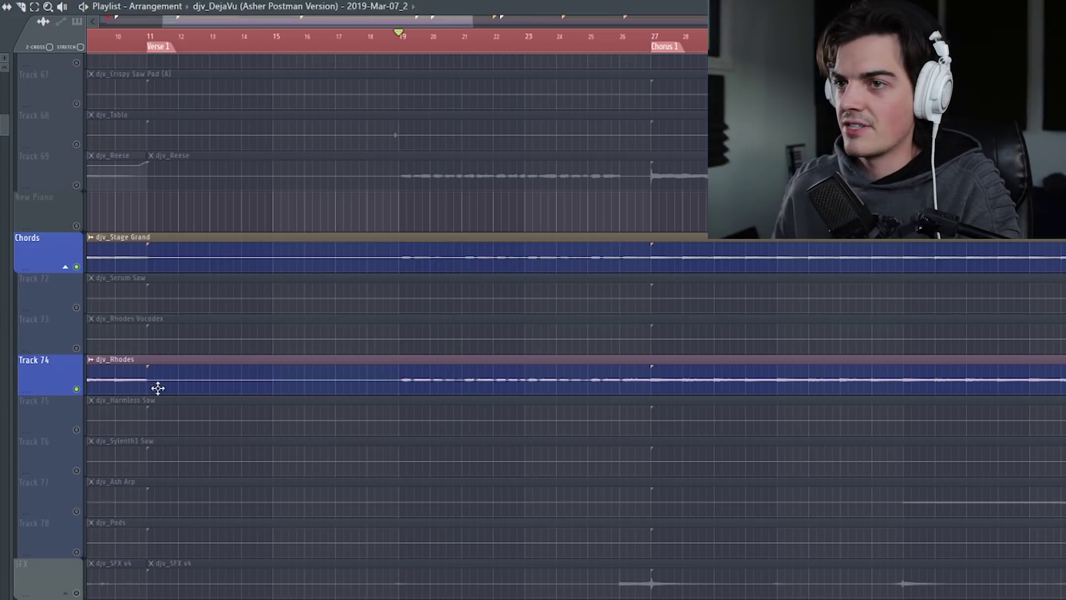
Solo Track 74's Rhodes clip and open the Keyboard folder under FL Packs > Instruments.
right_click(79, 393)
scroll(76, 167, up, 1)
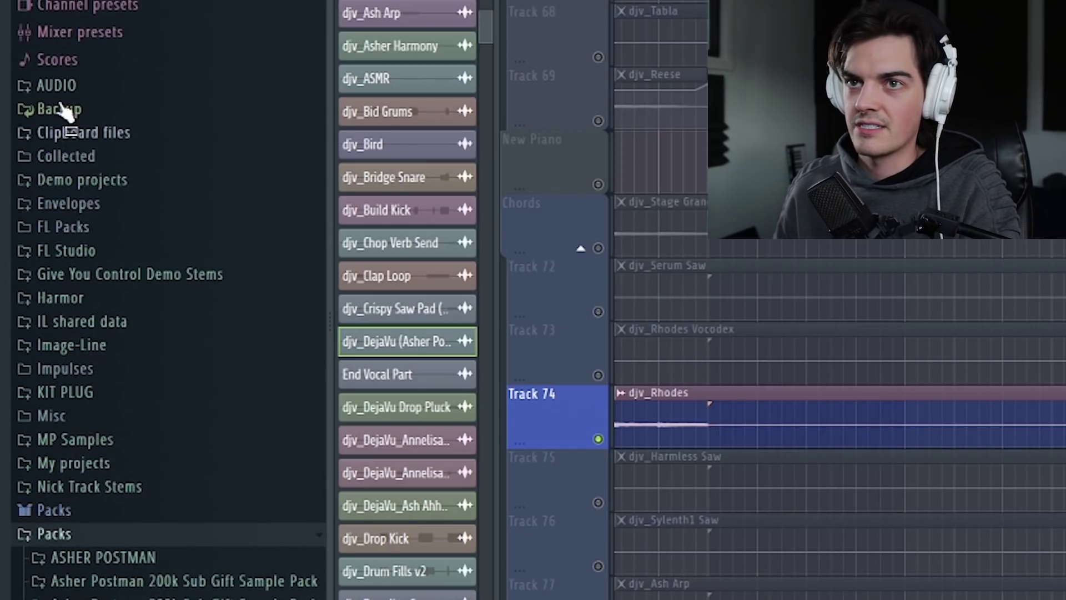
click(77, 226)
click(111, 300)
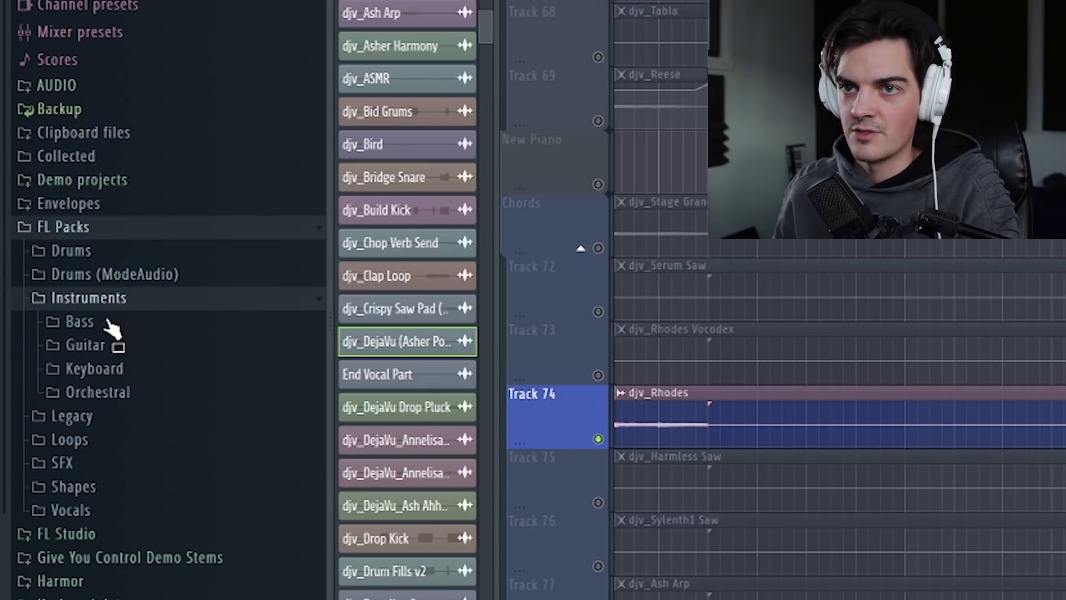
click(109, 373)
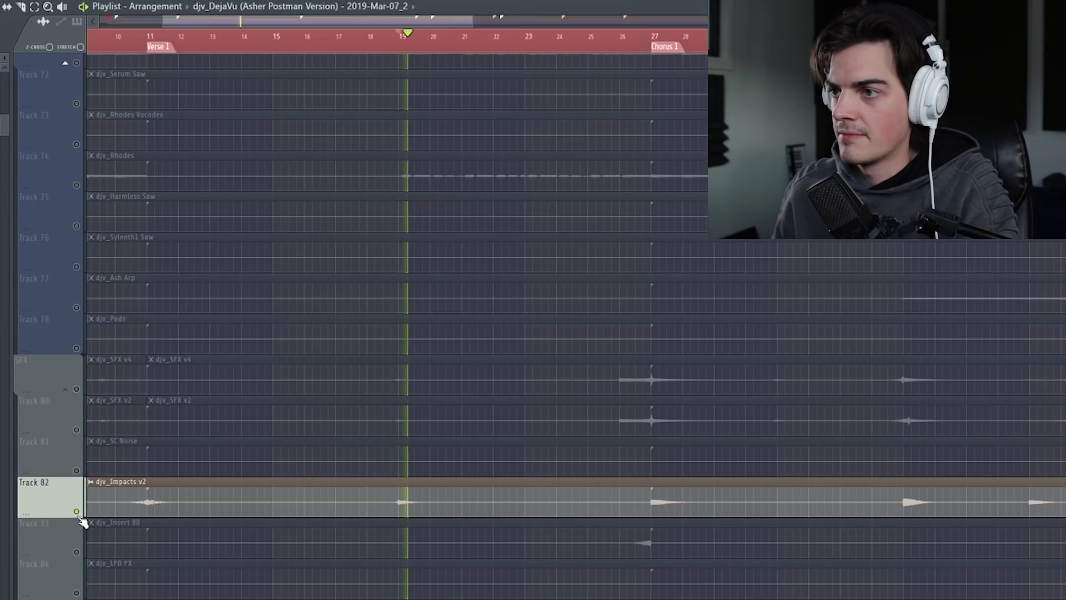
Stop the soloed Impacts v2 clip on Track 82, clear the solo and view the SFX tracks.
key(space)
right_click(77, 513)
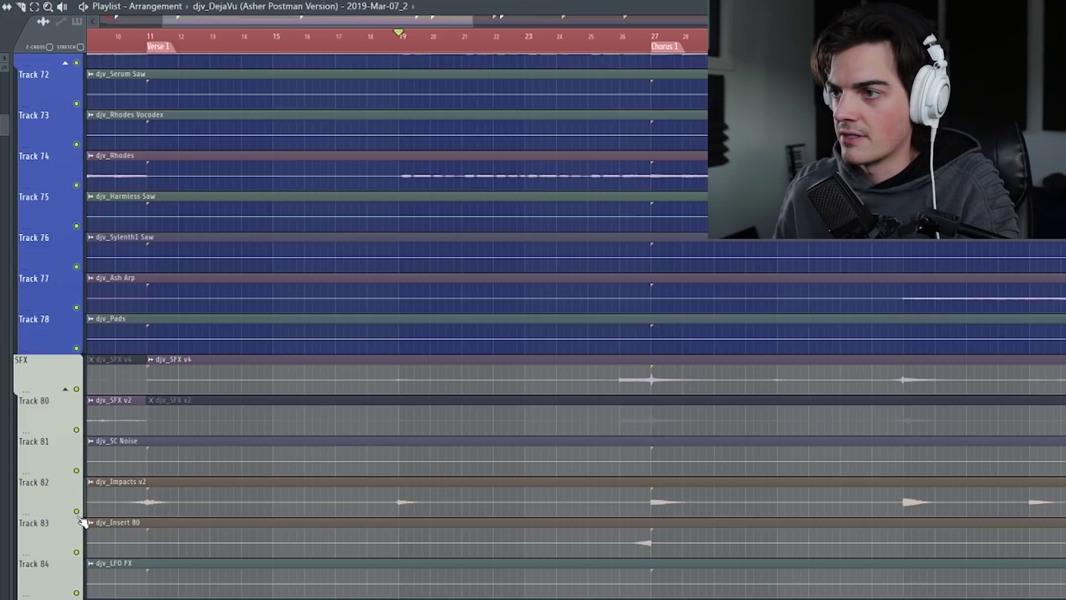
scroll(230, 517, down, 2)
Mute the Tasji Vocals track and play the song from between bars 17 and 18.
scroll(288, 499, up, 10)
scroll(346, 388, up, 8)
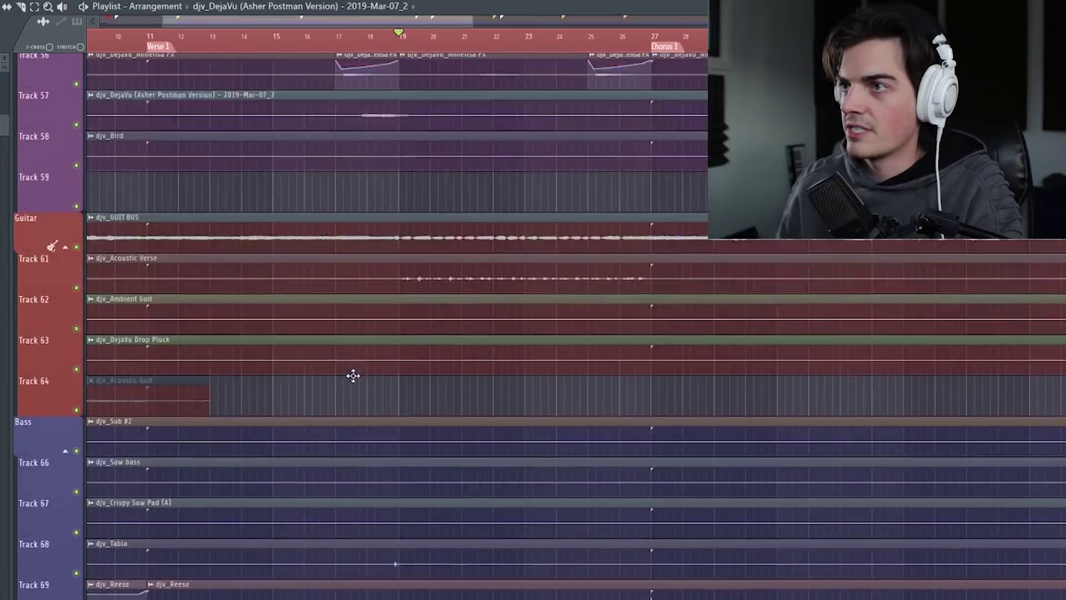
scroll(323, 325, up, 6)
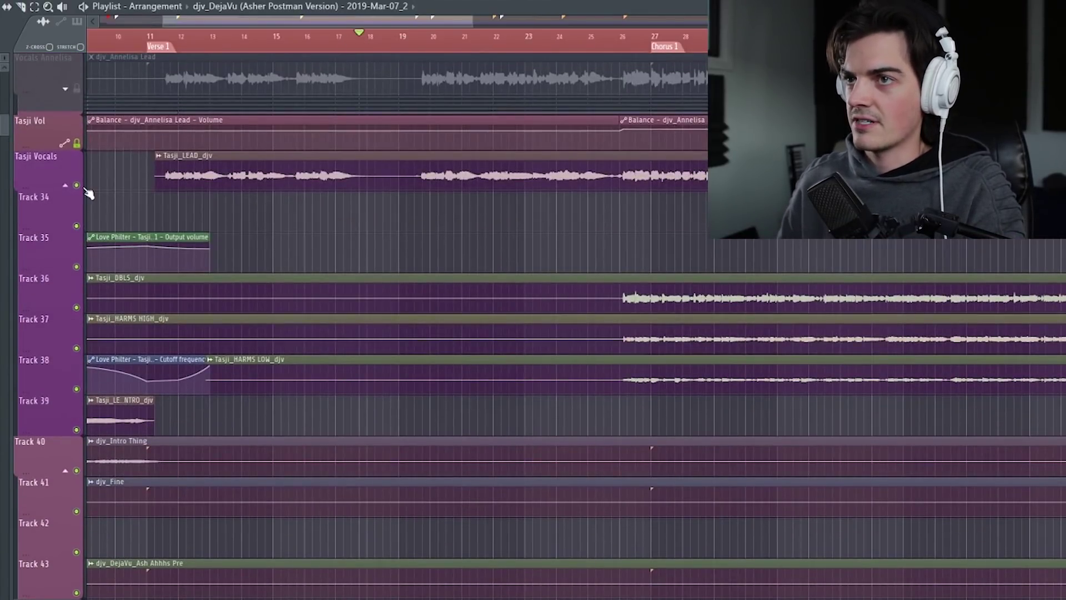
click(76, 185)
key(space)
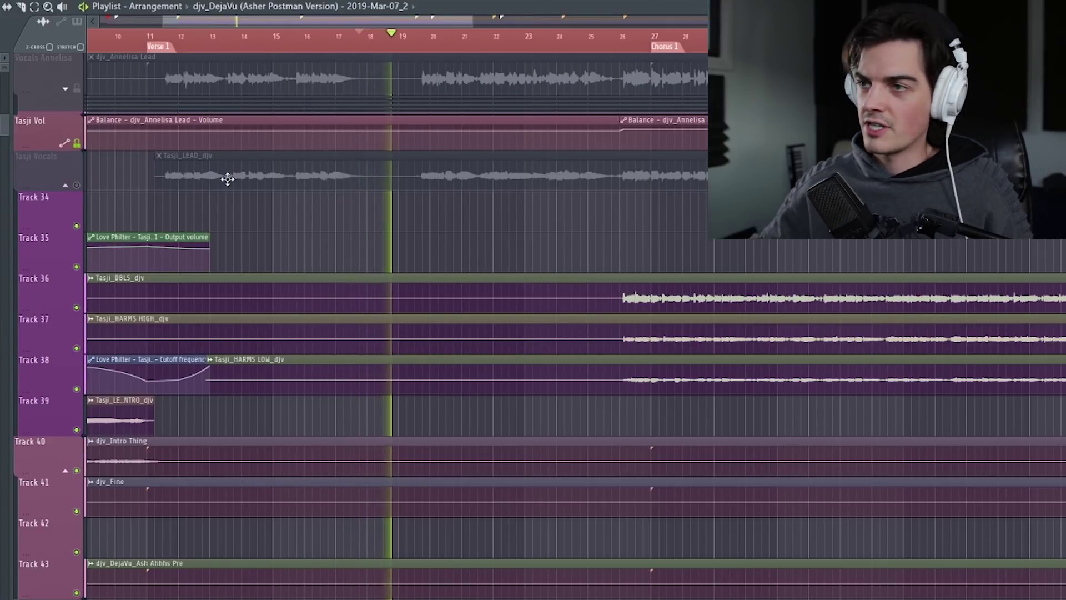
Solo the Clap Loop on Track 22 during playback of Verse 1.
scroll(72, 253, up, 8)
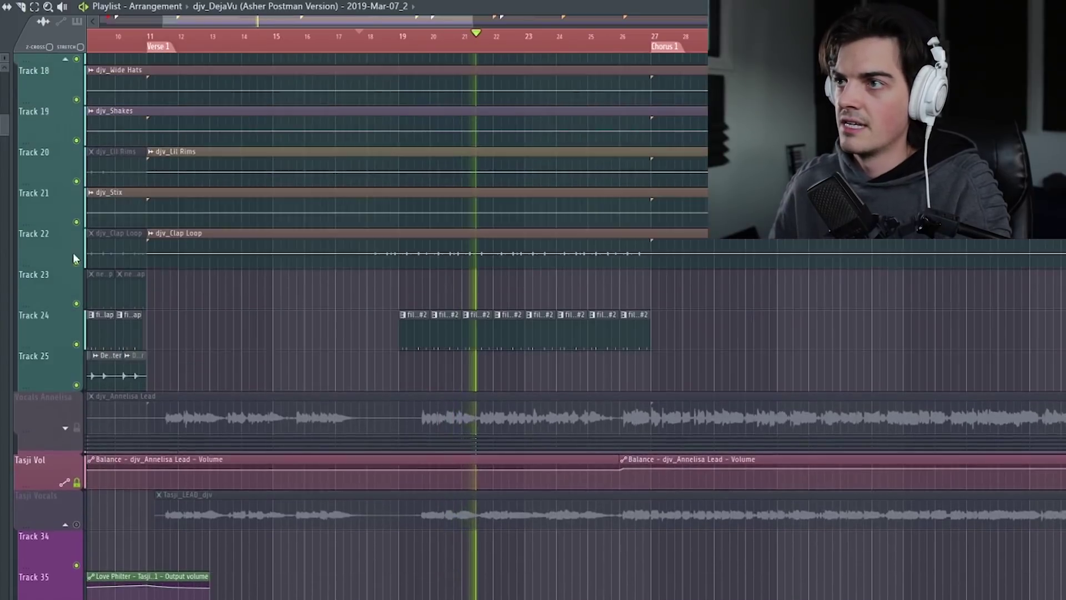
scroll(73, 253, up, 1)
right_click(76, 290)
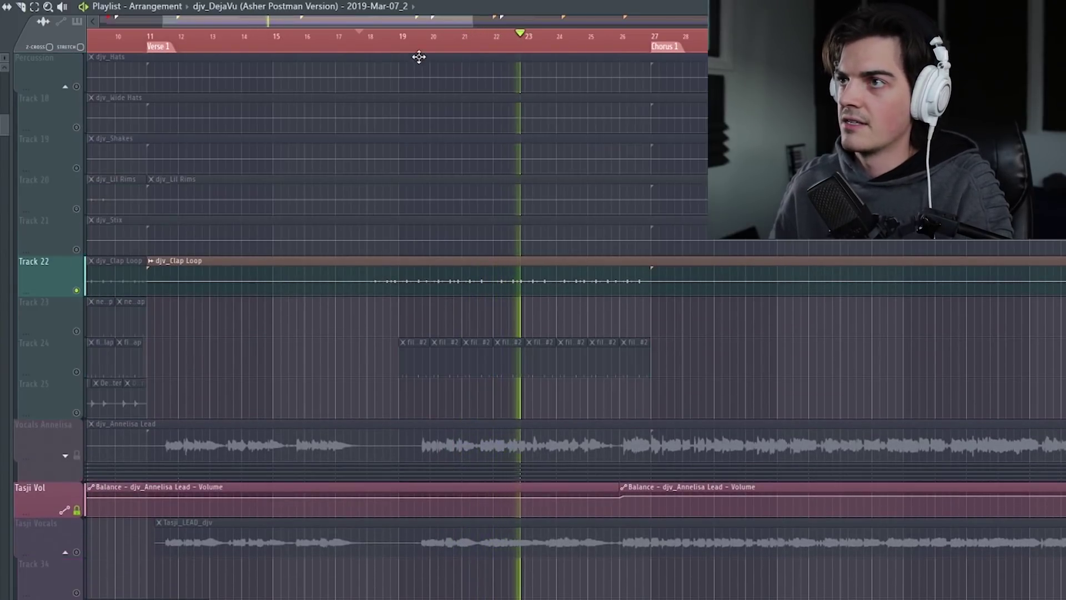
Add the filtered clap on Track 24, the Verse Kick and the Snare to the soloed Clap Loop during playback.
click(76, 371)
scroll(78, 361, up, 6)
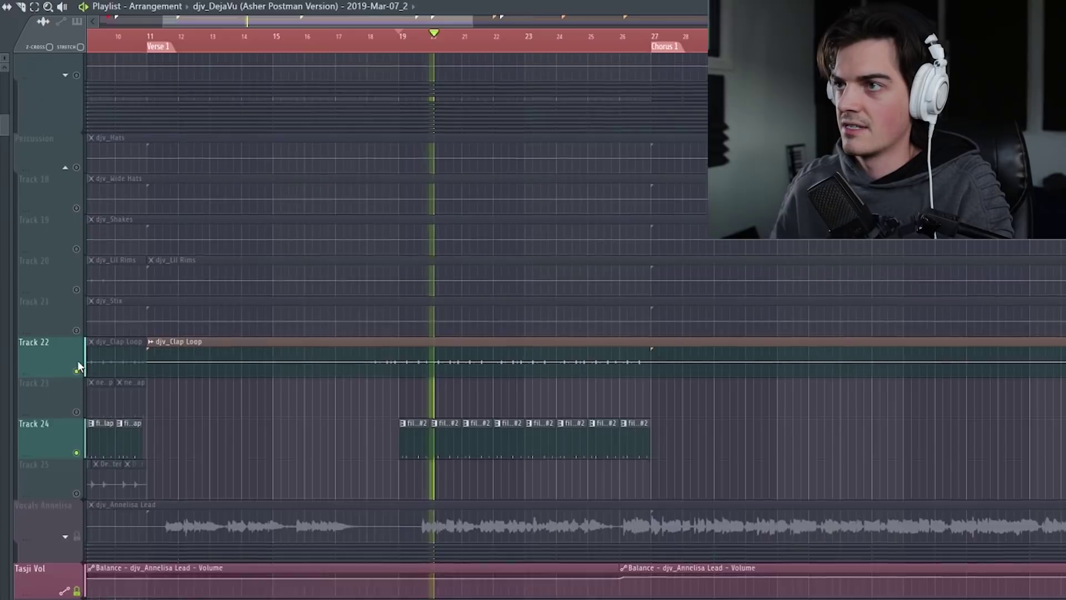
click(66, 159)
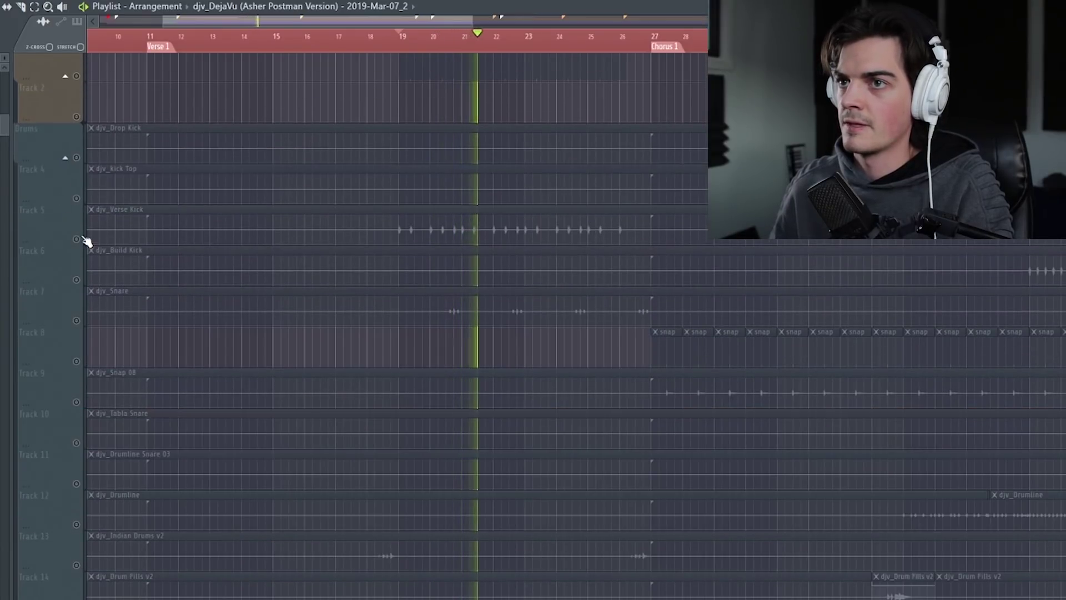
click(83, 239)
click(78, 320)
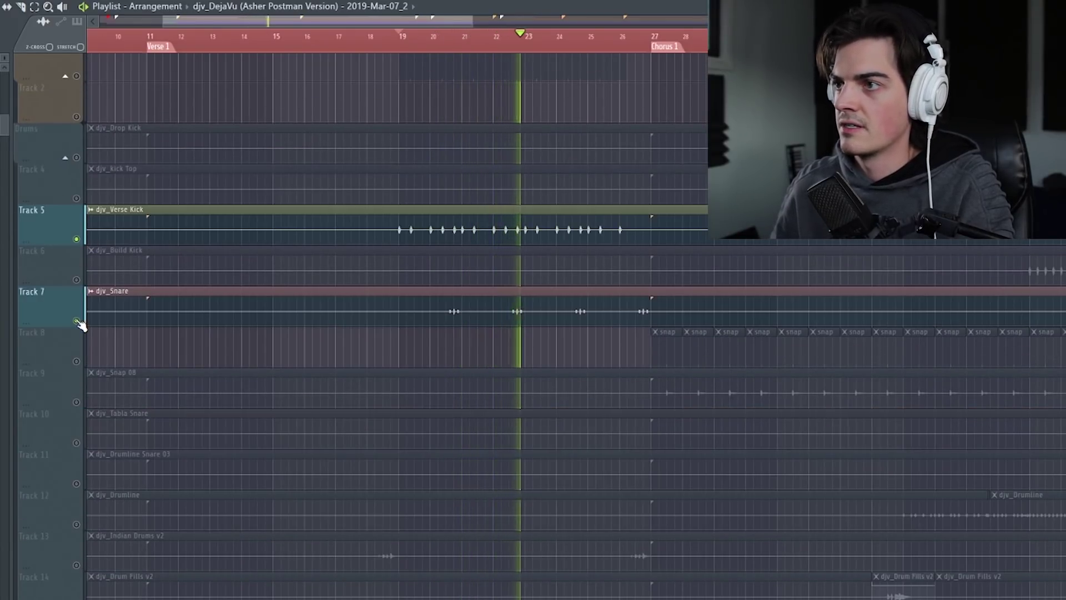
scroll(83, 428, down, 10)
click(78, 524)
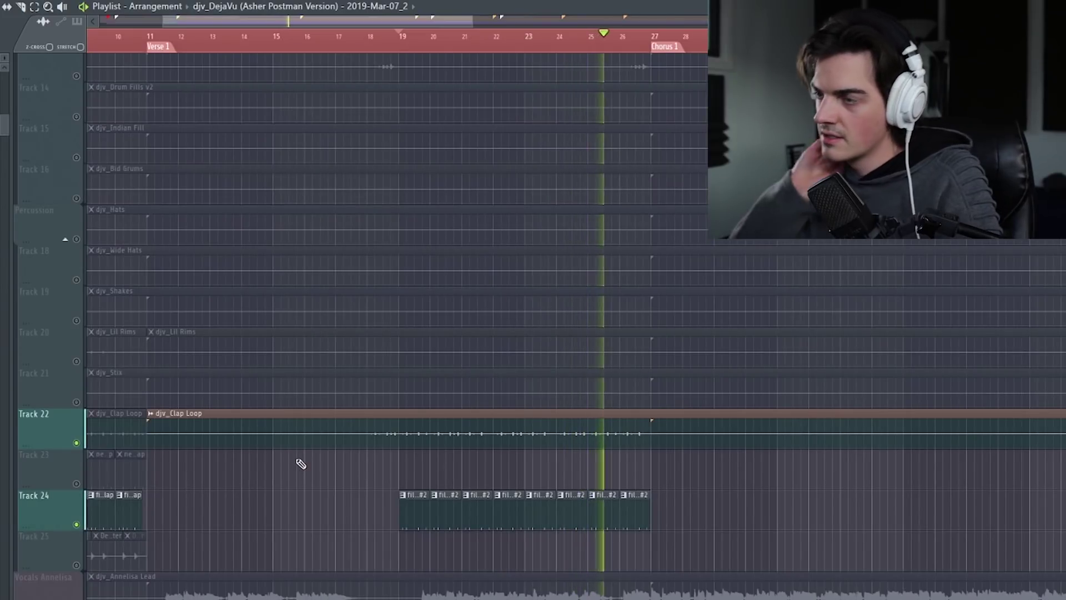
Enable the Annelisa lead vocal, and play the full mix from bar 19 with the Tasji Vocals track muted.
scroll(192, 416, down, 6)
click(77, 363)
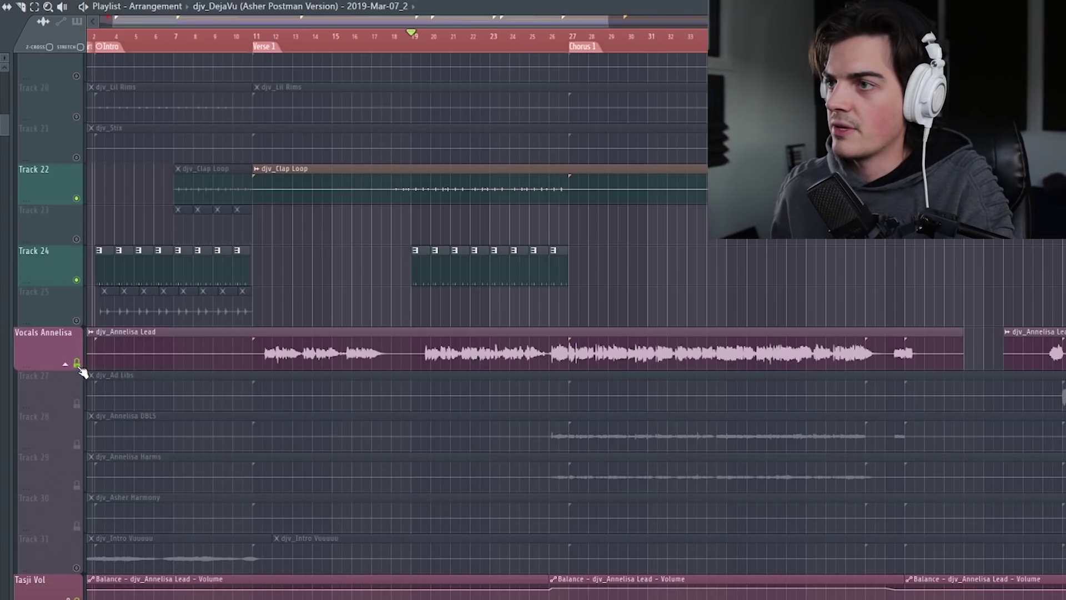
scroll(61, 411, down, 5)
click(77, 440)
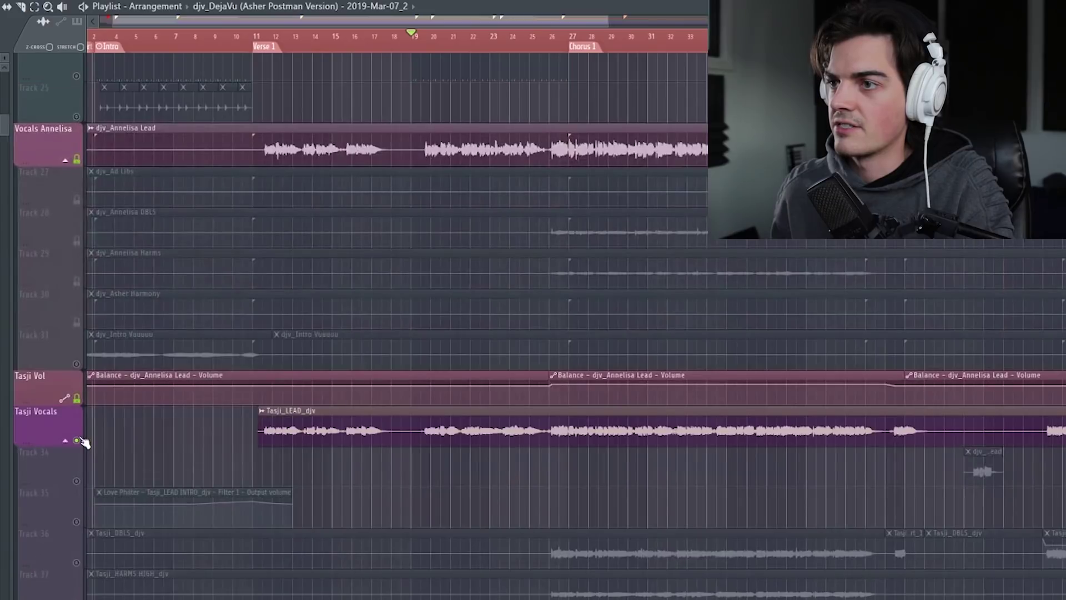
click(77, 440)
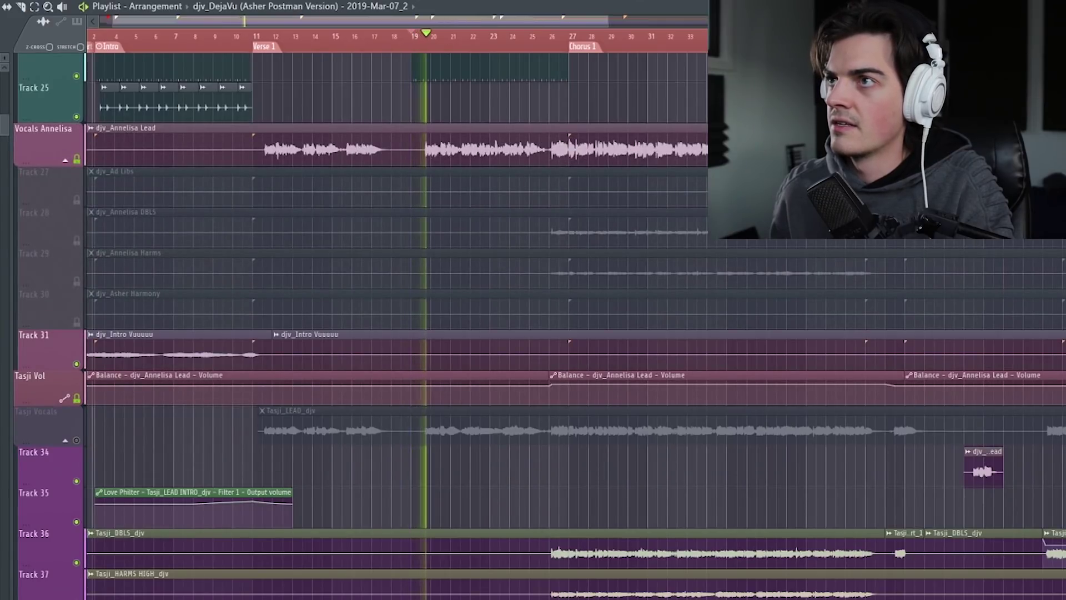
Check the mixer levels while Verse 1 plays into Chorus 1, and mute the Vocals Annelisa track.
scroll(400, 137, up, 1)
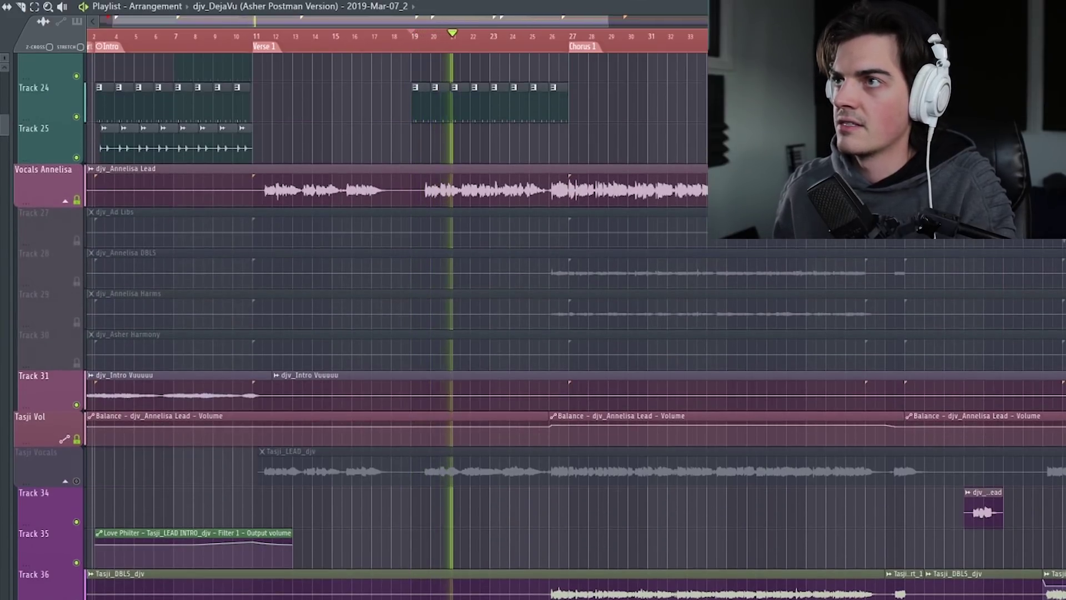
key(F9)
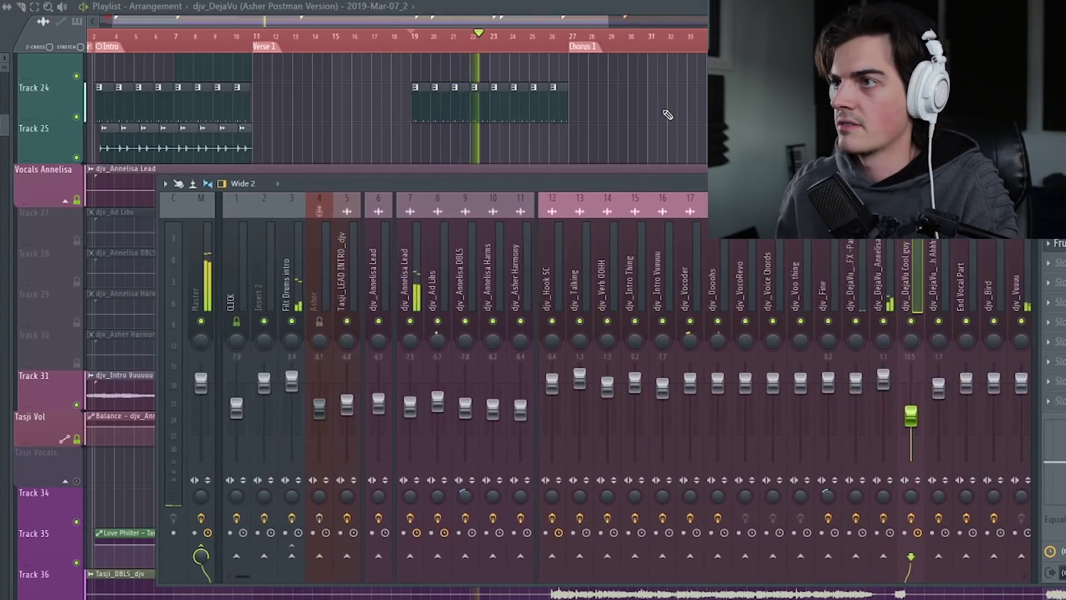
key(F9)
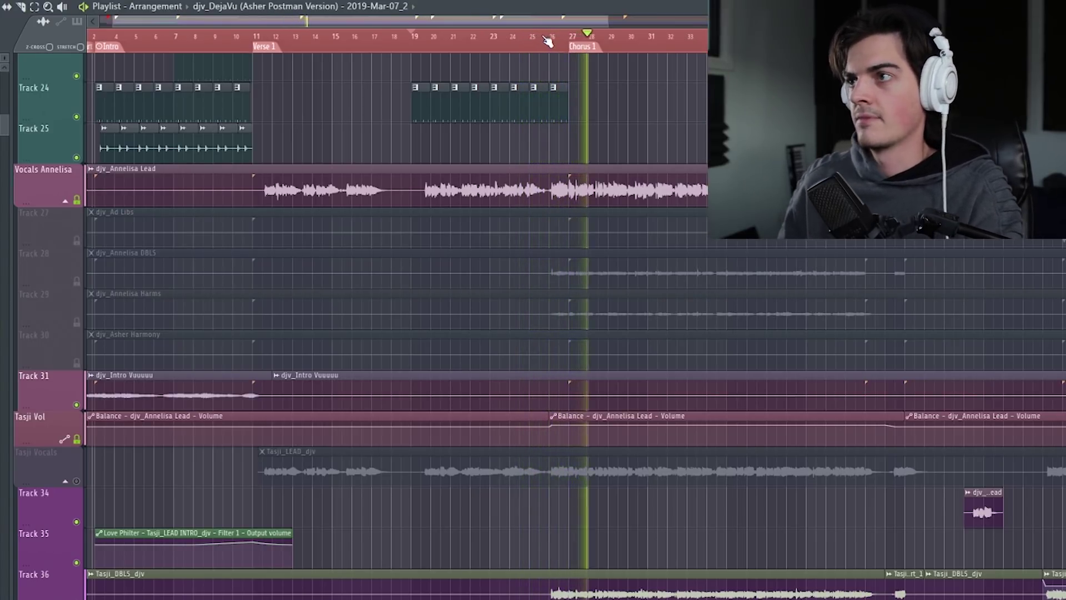
click(79, 200)
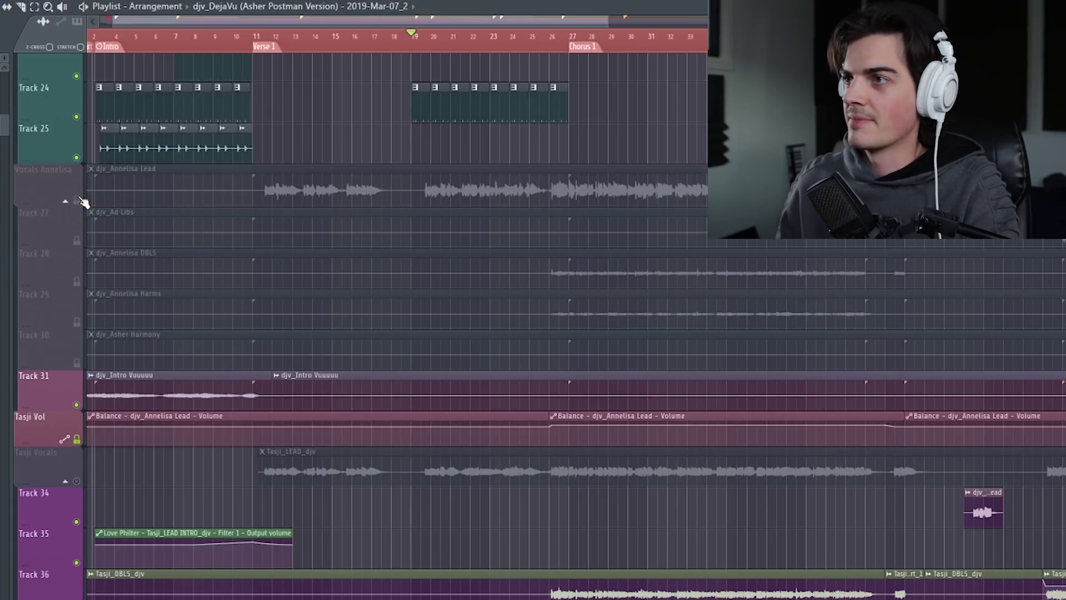
scroll(422, 149, up, 2)
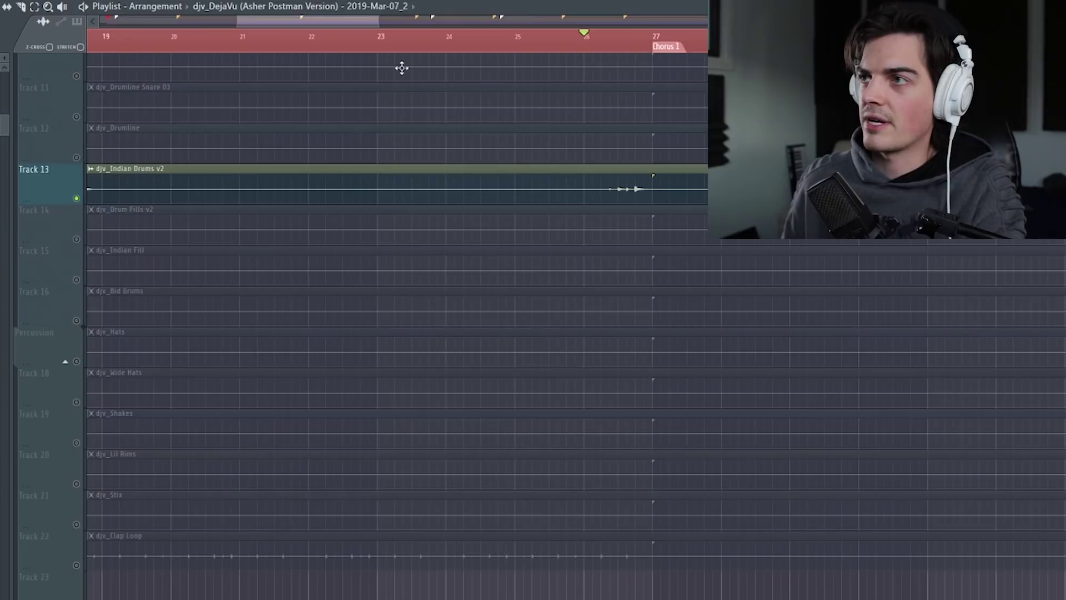
Cue the soloed Indian Drums v2 clip on Track 13 just after bar 26 and clear the solo.
click(604, 45)
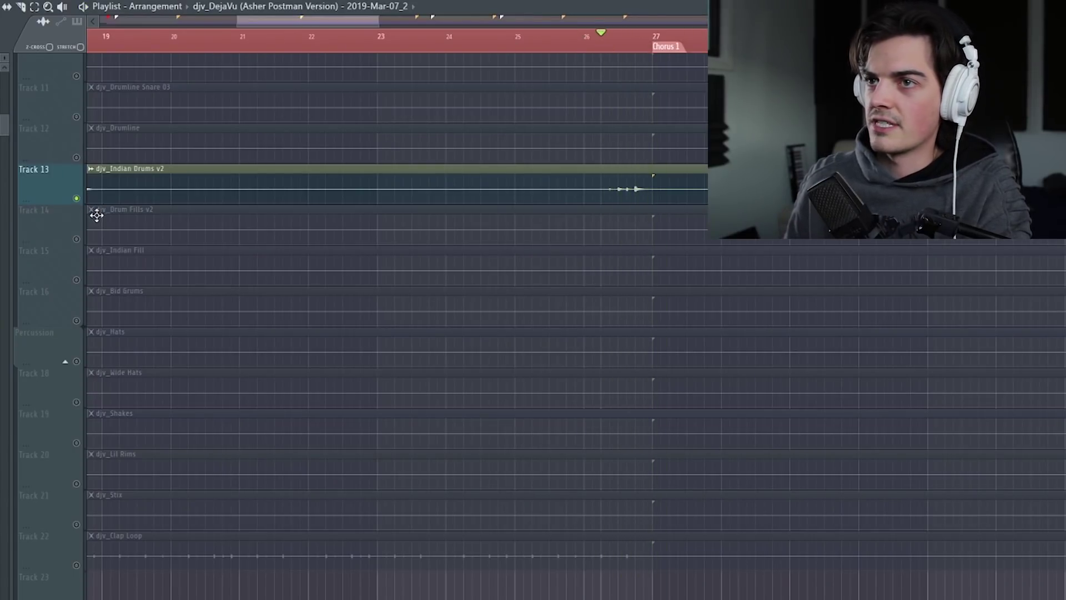
ctrl+click(76, 198)
key(space)
scroll(405, 222, down, 2)
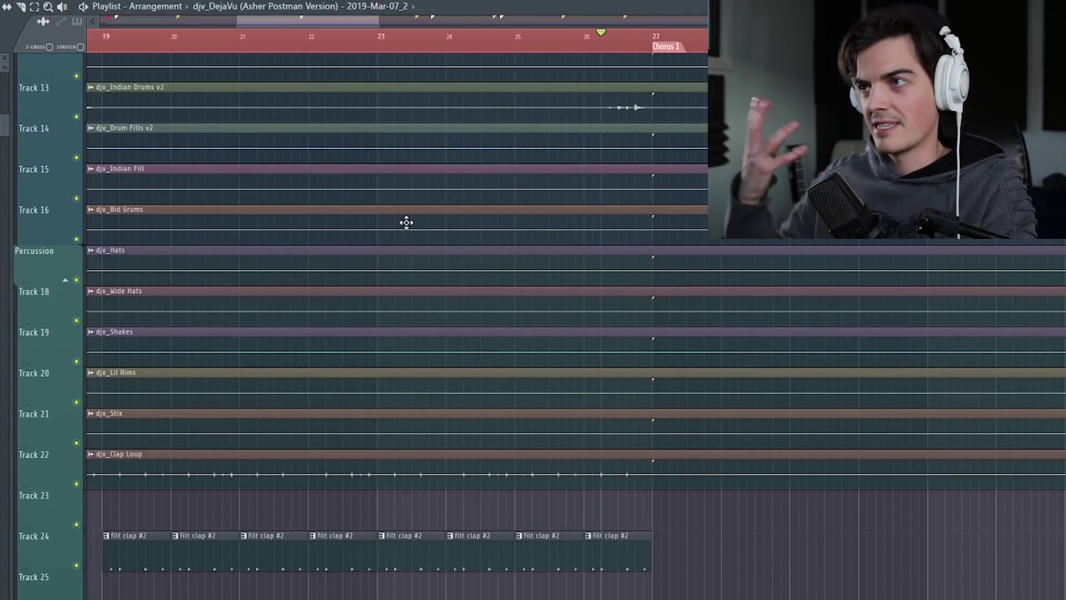
scroll(420, 258, down, 3)
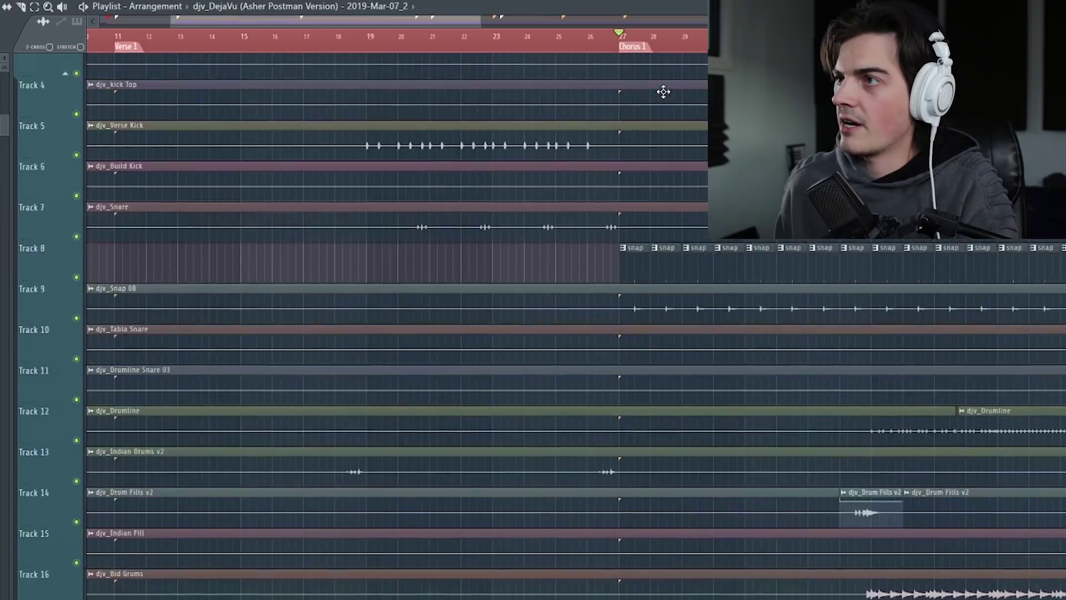
Look through the drum, vocal and guitar tracks while Chorus 1 plays, and move the playback position to bar 25.
scroll(686, 111, up, 3)
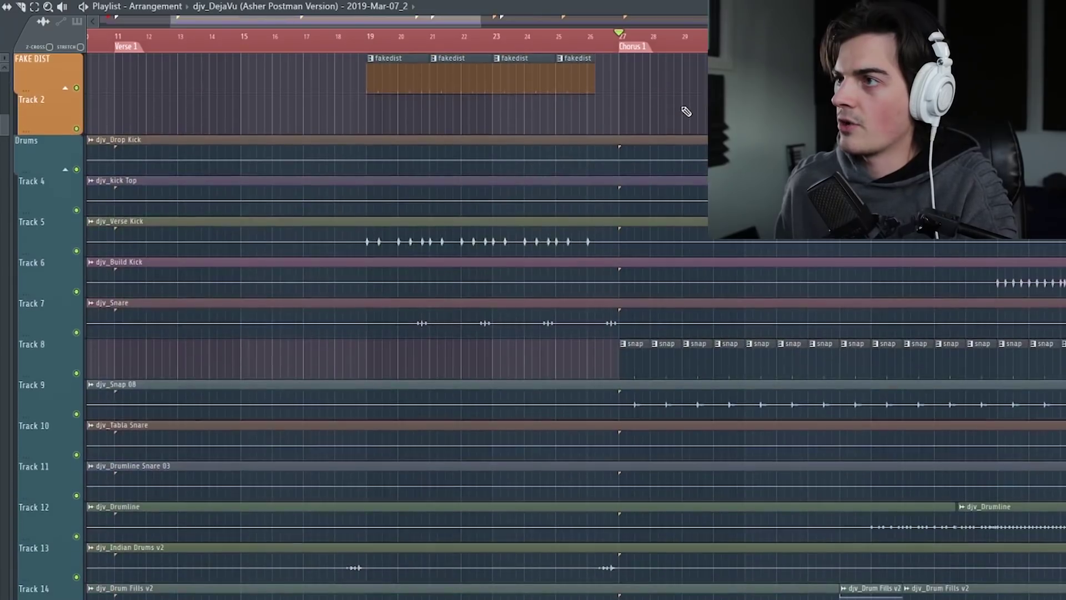
scroll(697, 128, down, 4)
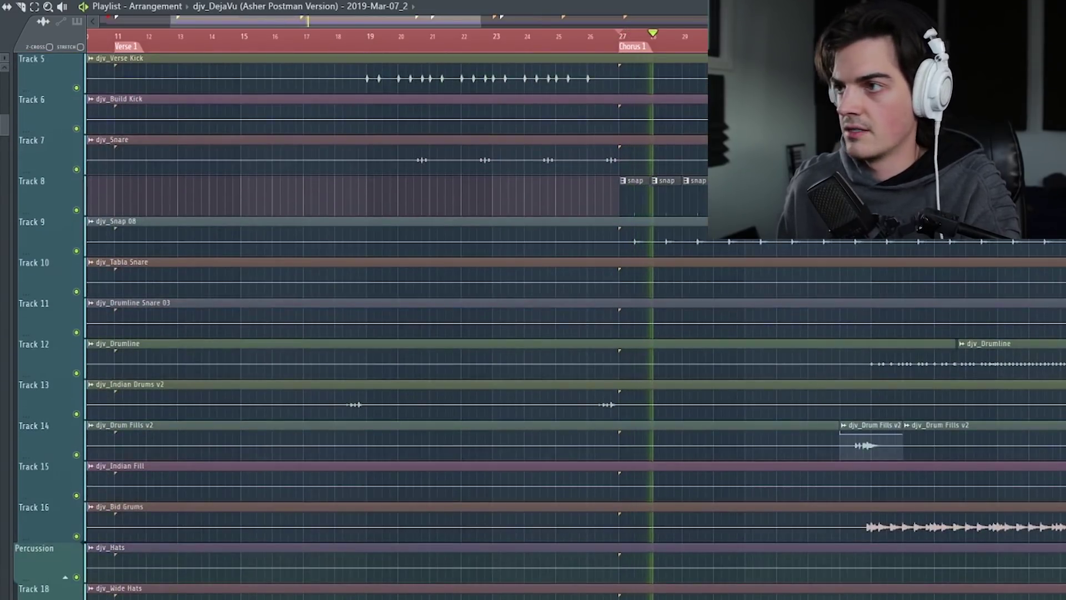
scroll(649, 325, down, 20)
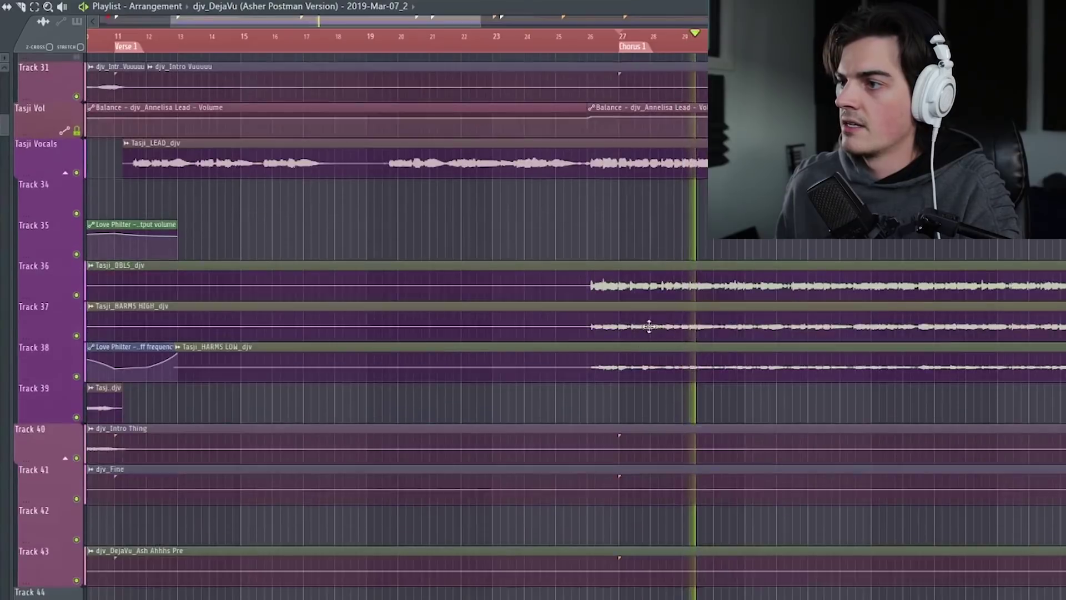
scroll(649, 326, down, 20)
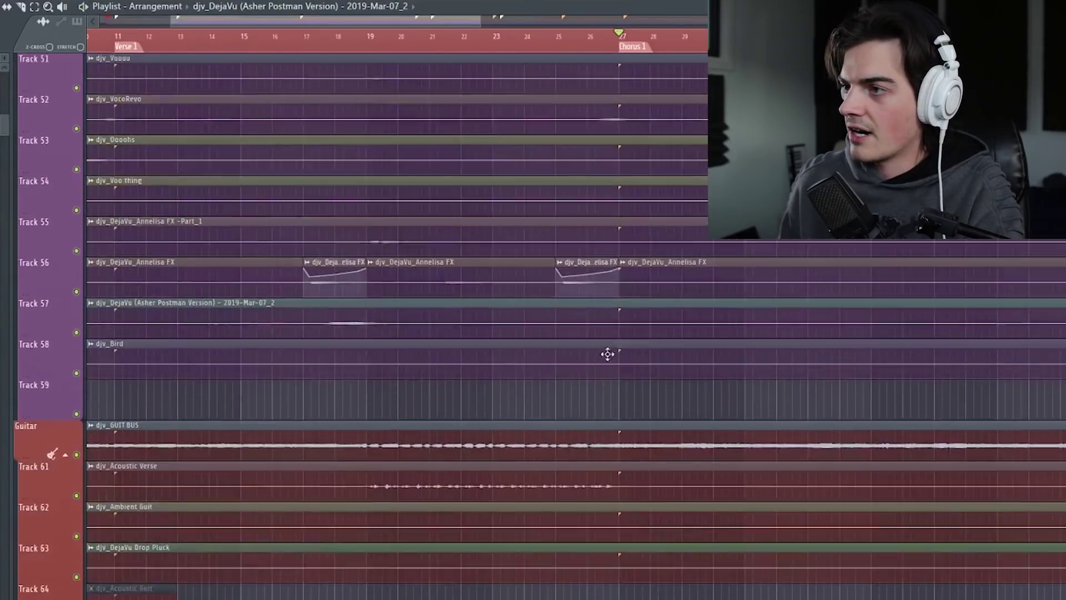
click(557, 34)
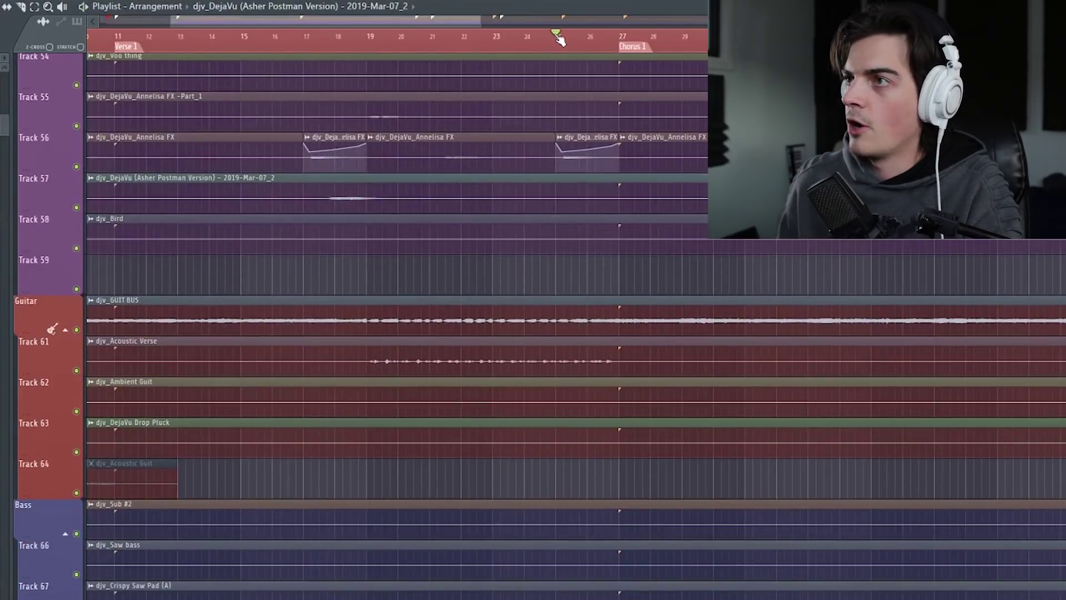
Solo the GUIT BUS track, and play Chorus 1 with only the Reese bass on Track 69 enabled.
ctrl+click(77, 330)
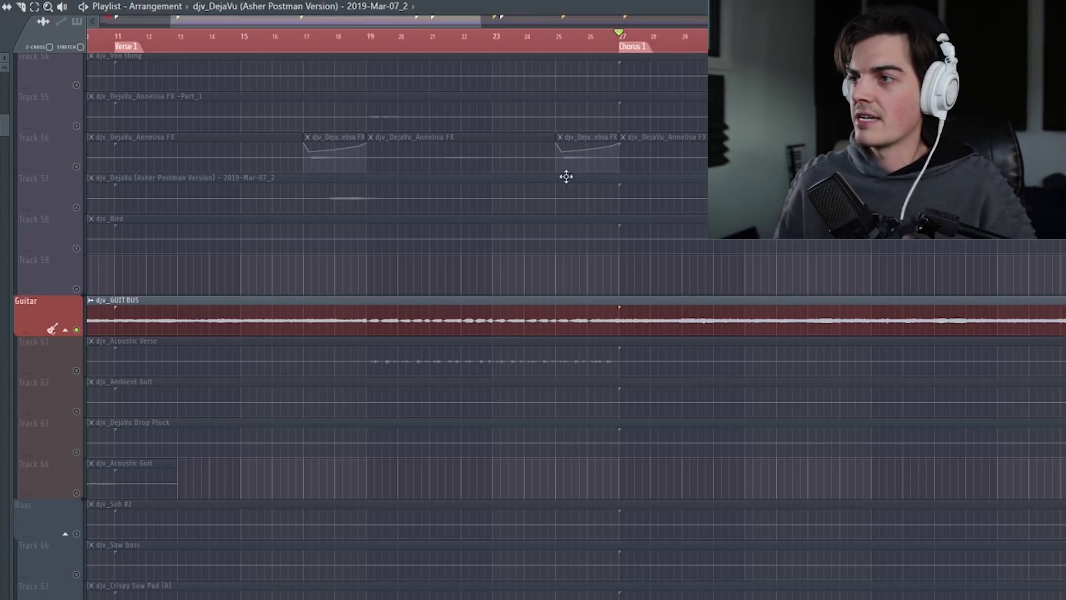
scroll(472, 297, down, 7)
click(81, 416)
key(space)
scroll(133, 413, down, 1)
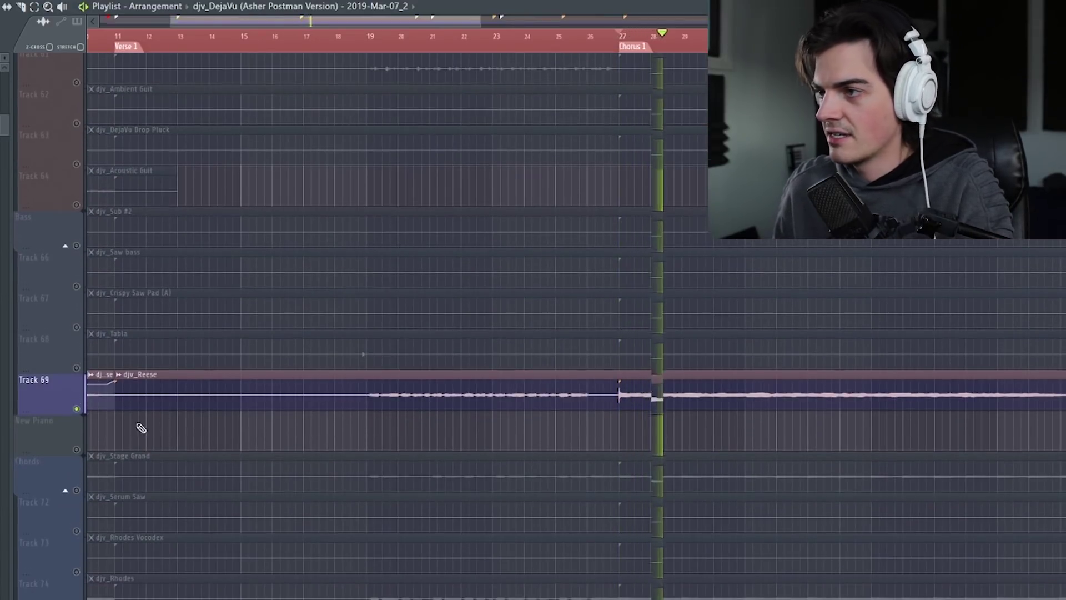
Solo the Stage Grand chords from the start of Chorus 1 and add the Rhodes on Track 74.
click(89, 450)
key(space)
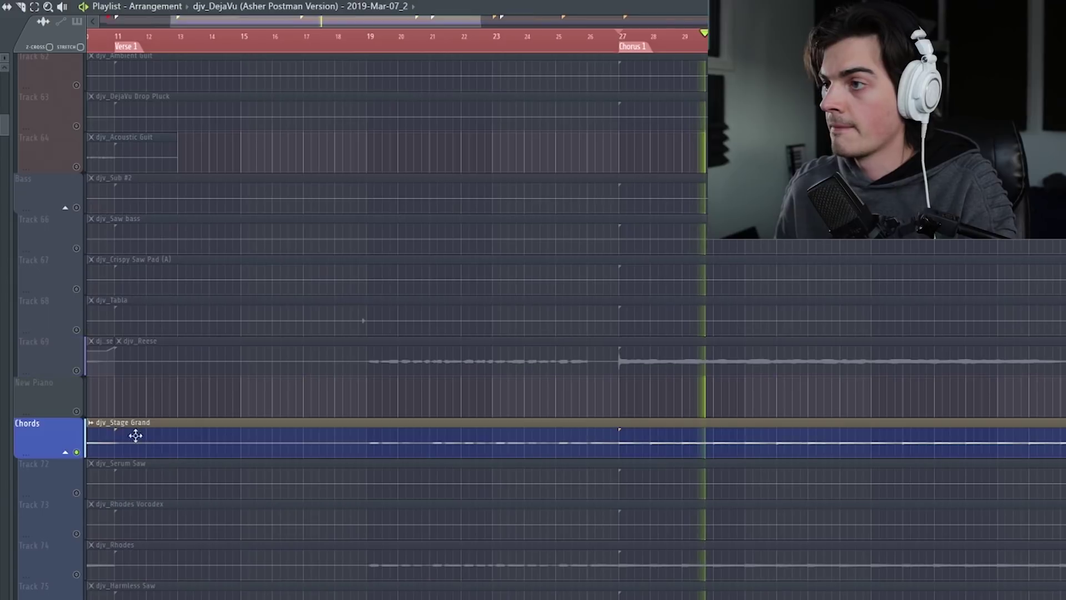
key(space)
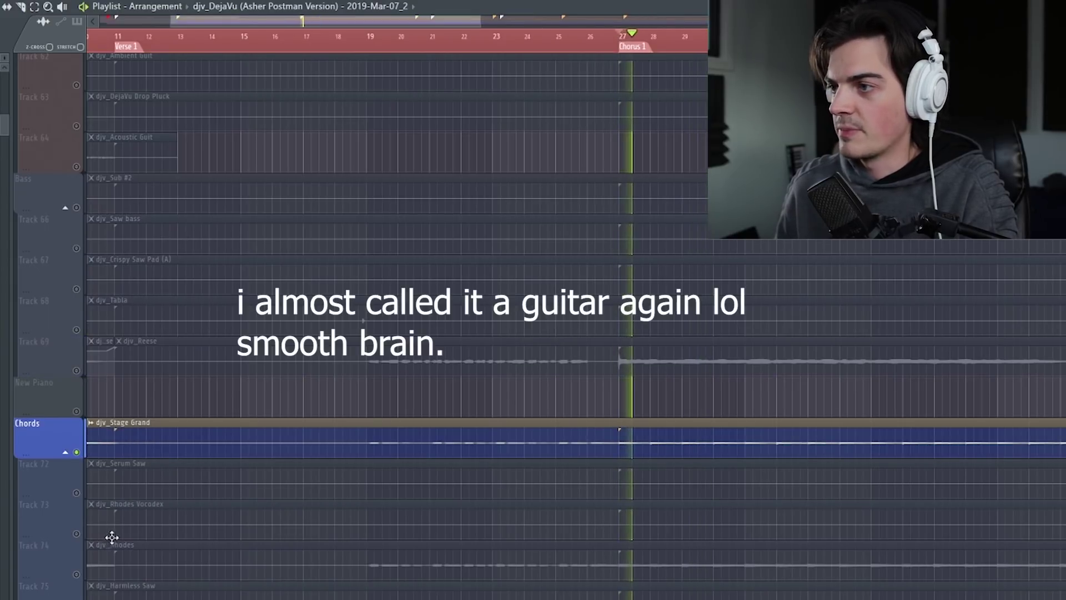
click(73, 562)
scroll(69, 518, down, 6)
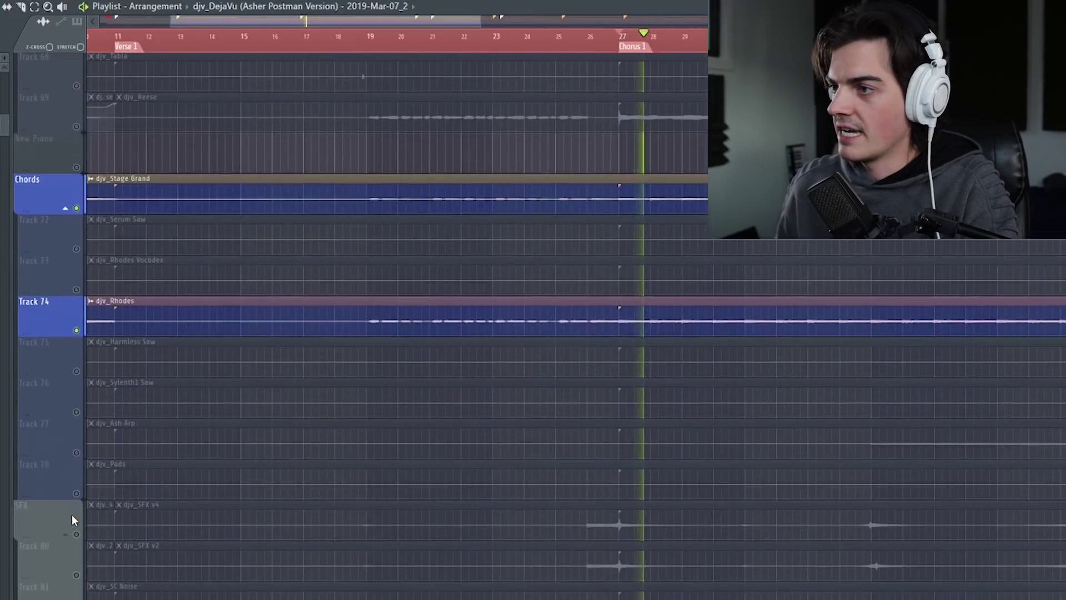
Add the SFX v4 track and the SFX v2 clip on Track 80 to the soloed chord layers.
click(77, 535)
key(space)
click(79, 575)
scroll(78, 570, down, 2)
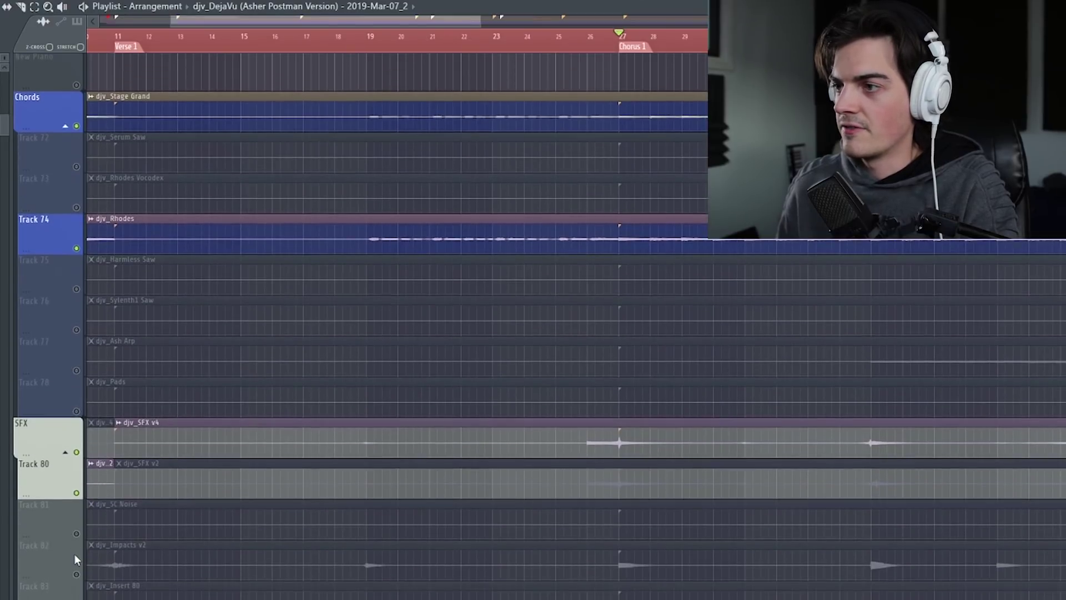
key(space)
Clear the solo and play Chorus 1 with all drum and percussion tracks up to bar 35.
scroll(58, 502, down, 1)
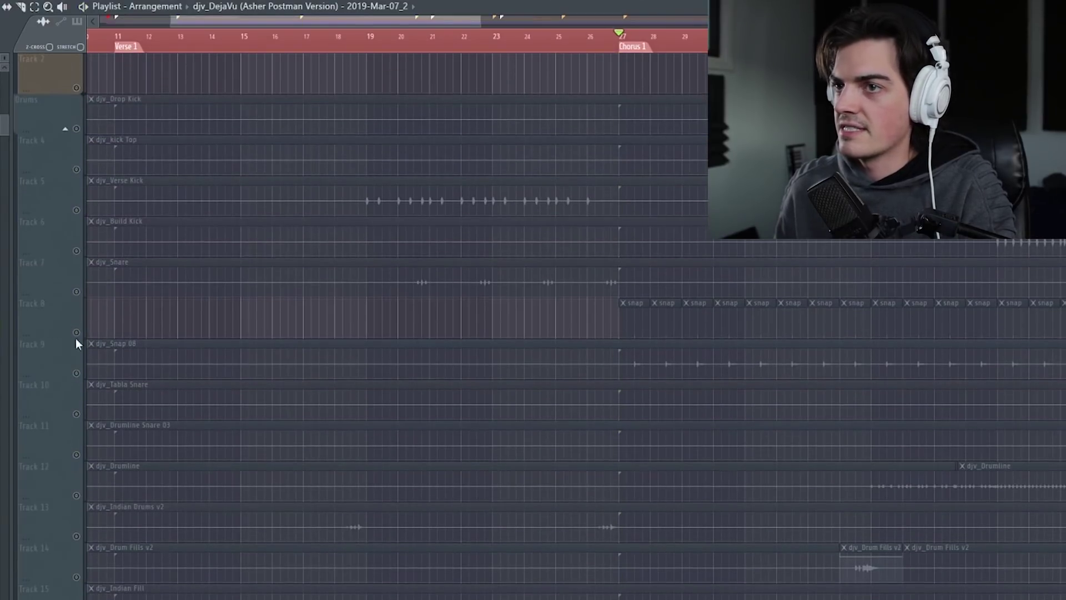
click(76, 336)
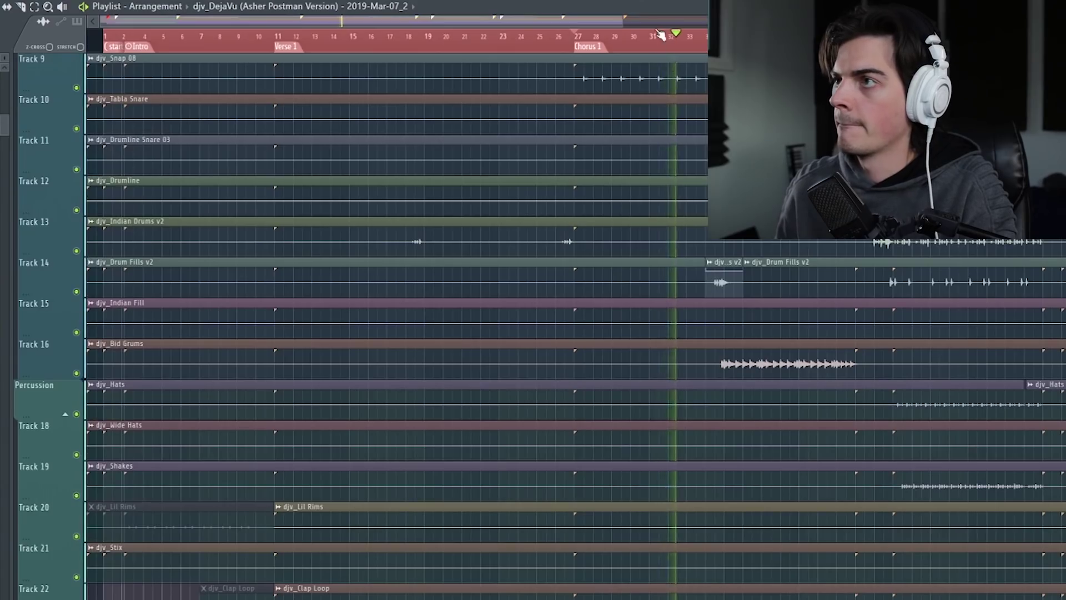
scroll(660, 35, up, 5)
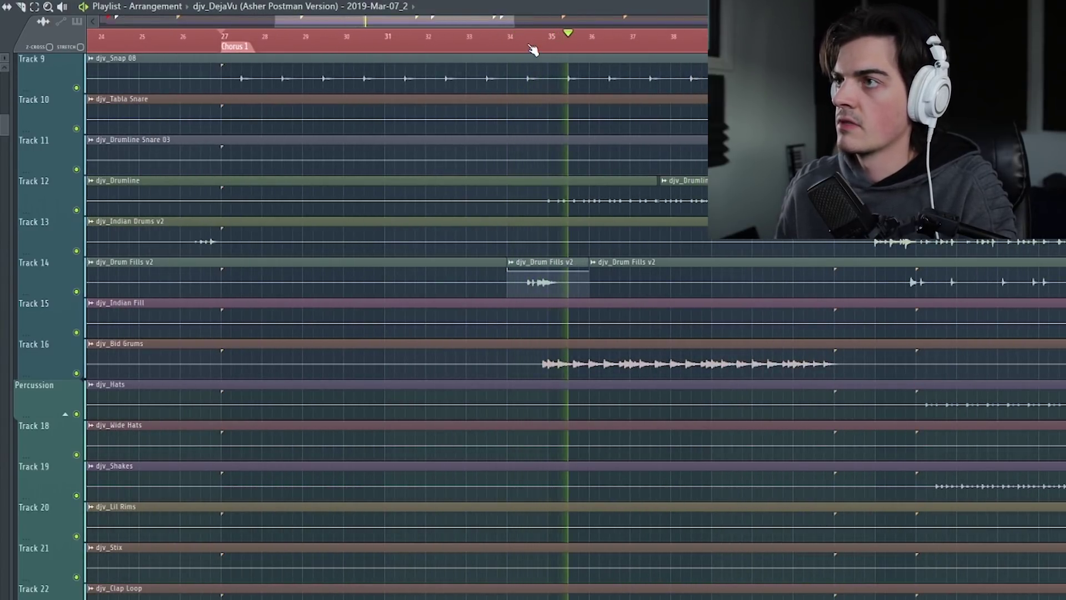
Solo the Bid Grums clip on Track 16, and switch the solo to the Drumline on Track 12.
right_click(76, 373)
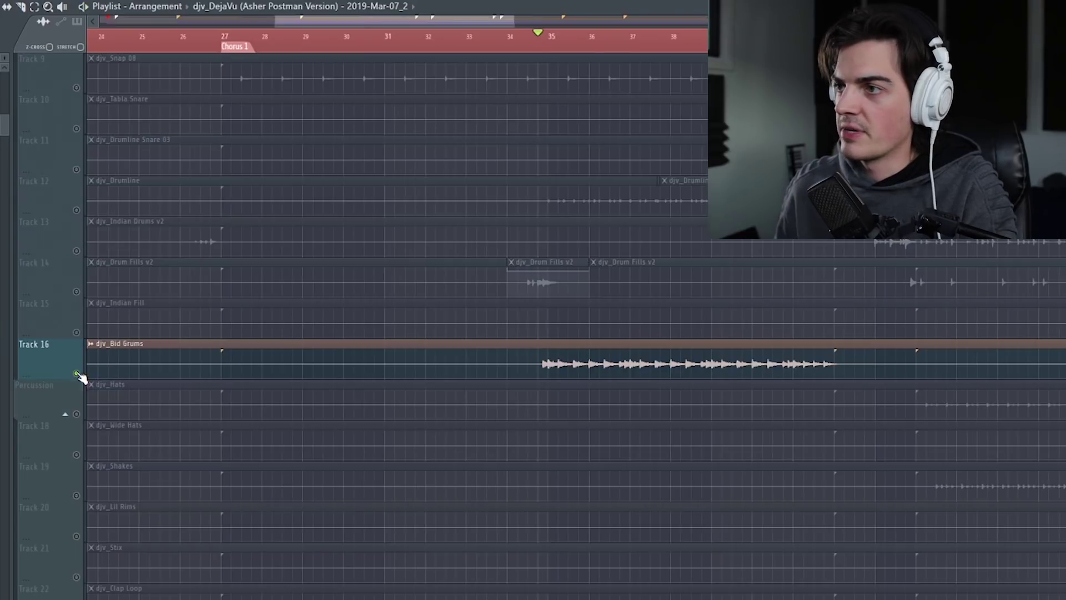
click(77, 210)
right_click(78, 210)
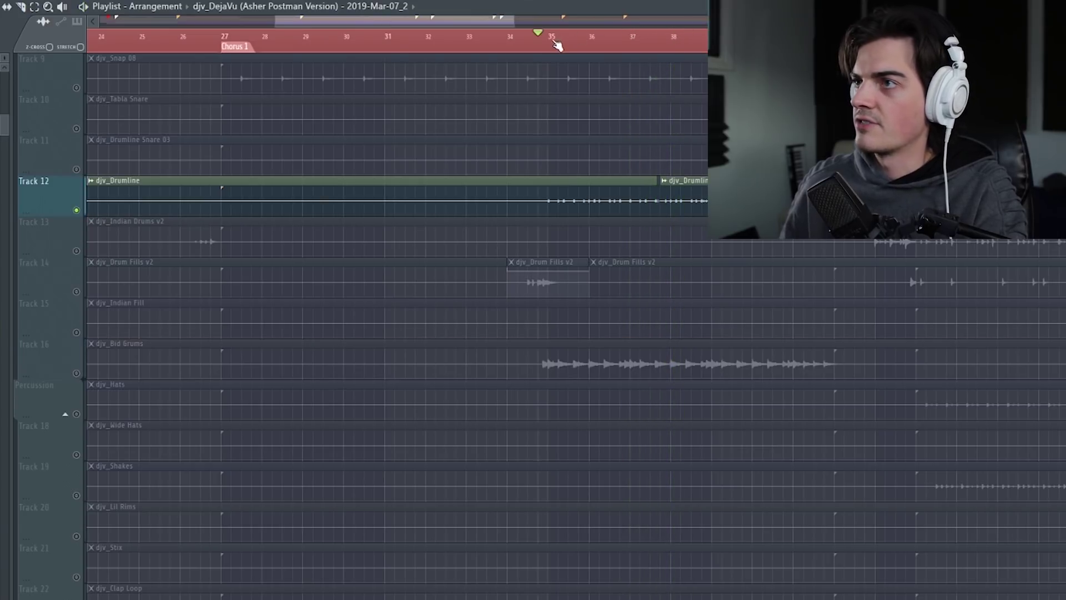
Play the build from bar 35 with Build Kick, Snare, snaps, Drumline and Bid Grums enabled, and clear the solo.
click(78, 372)
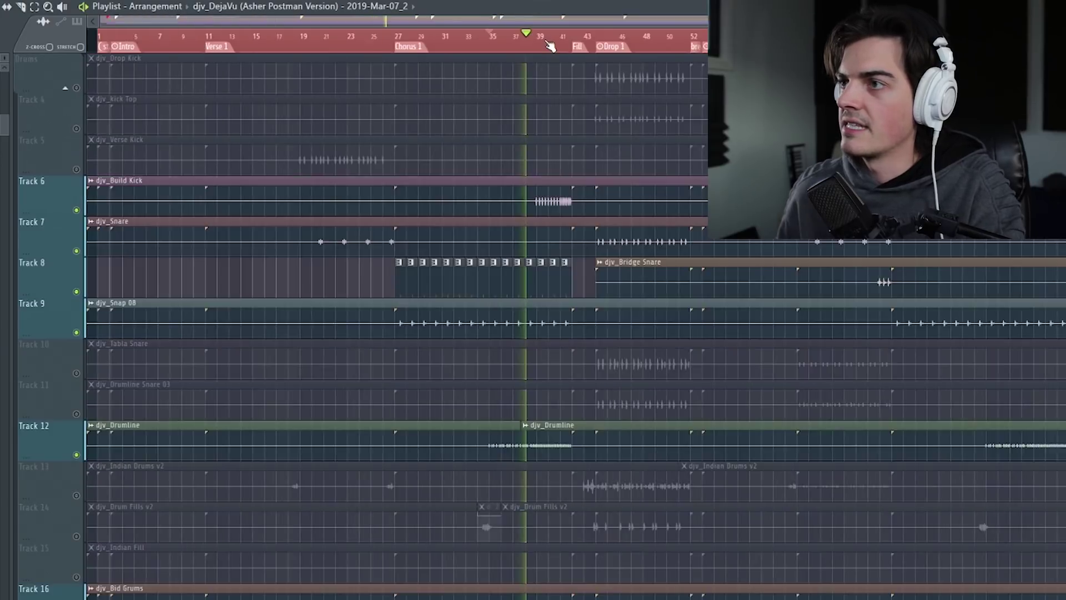
drag(548, 44, 526, 52)
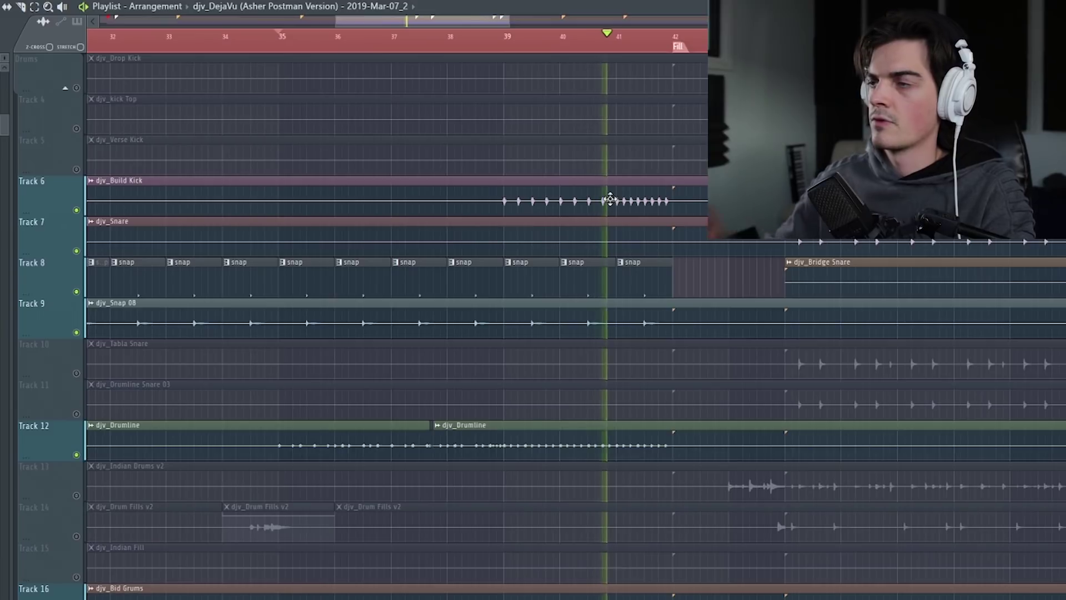
key(space)
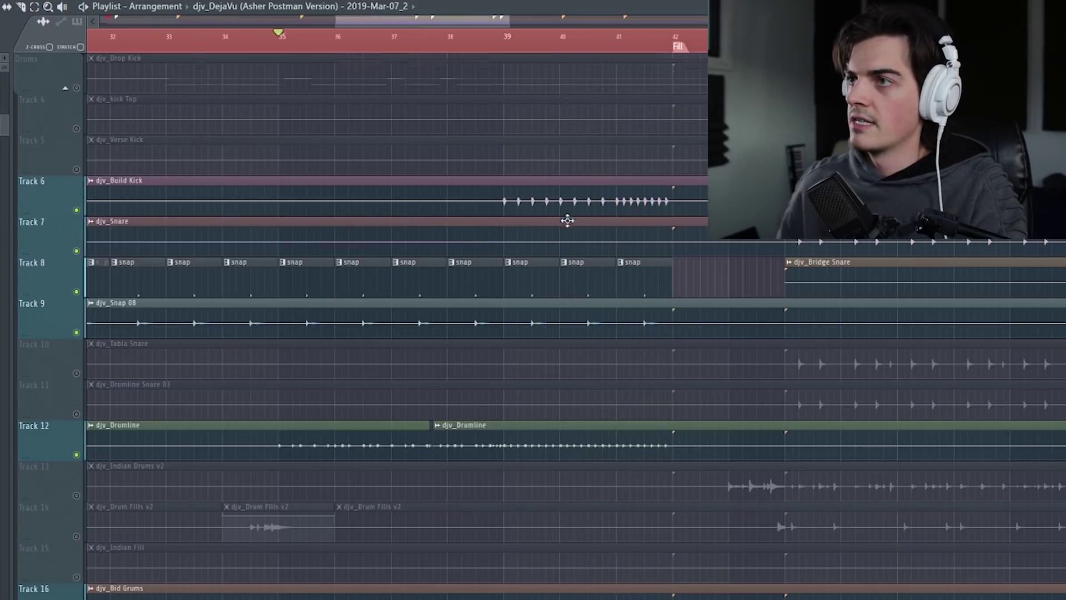
scroll(493, 270, up, 2)
click(77, 88)
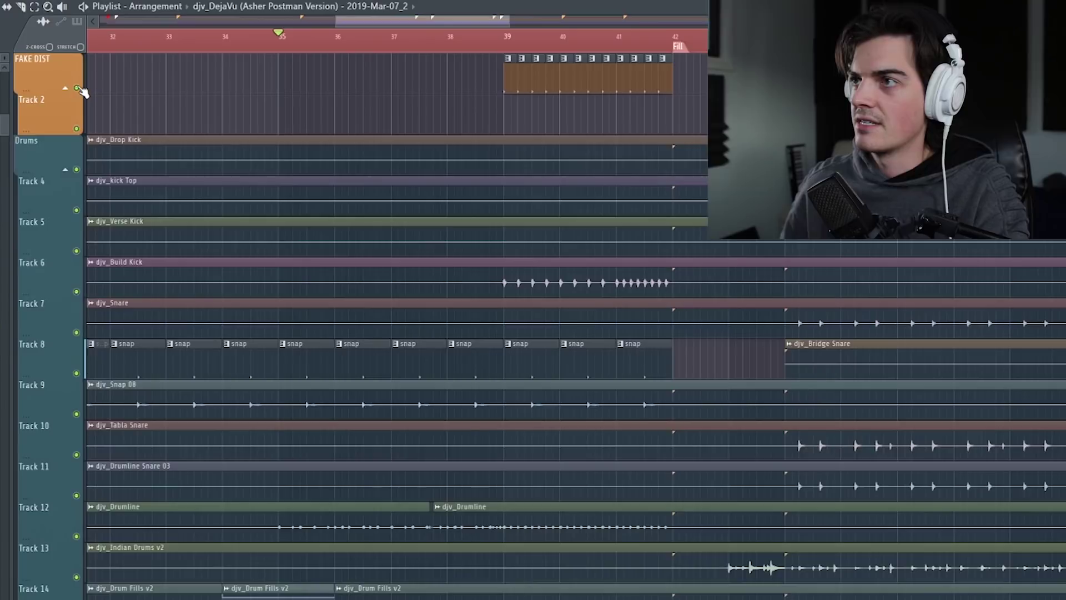
Solo the SFX v4 track and play the Fill section into Drop 1.
scroll(375, 167, down, 20)
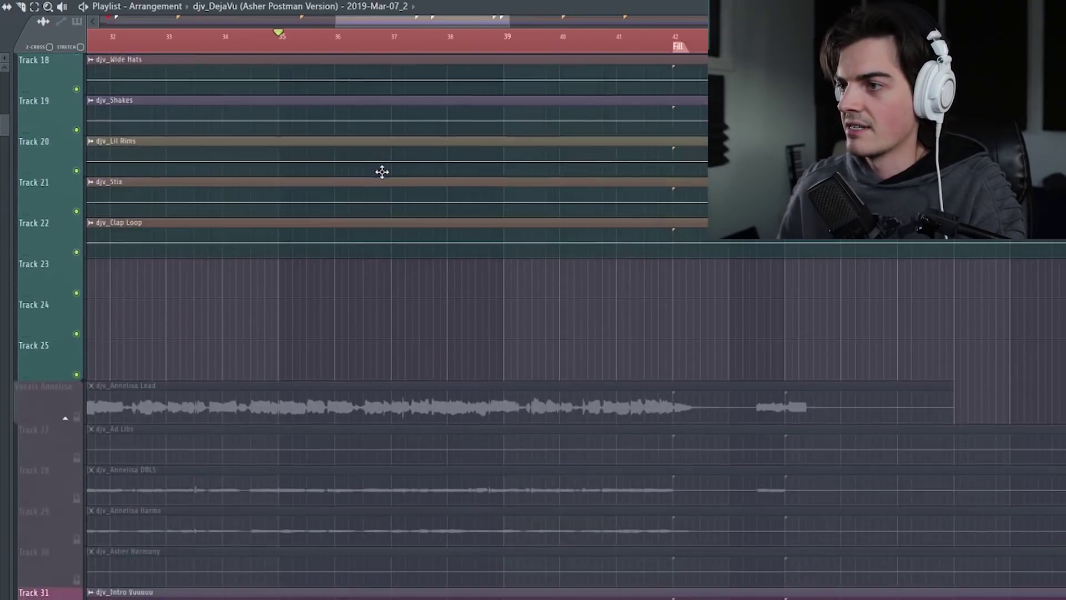
scroll(535, 43, down, 2)
scroll(534, 43, up, 1)
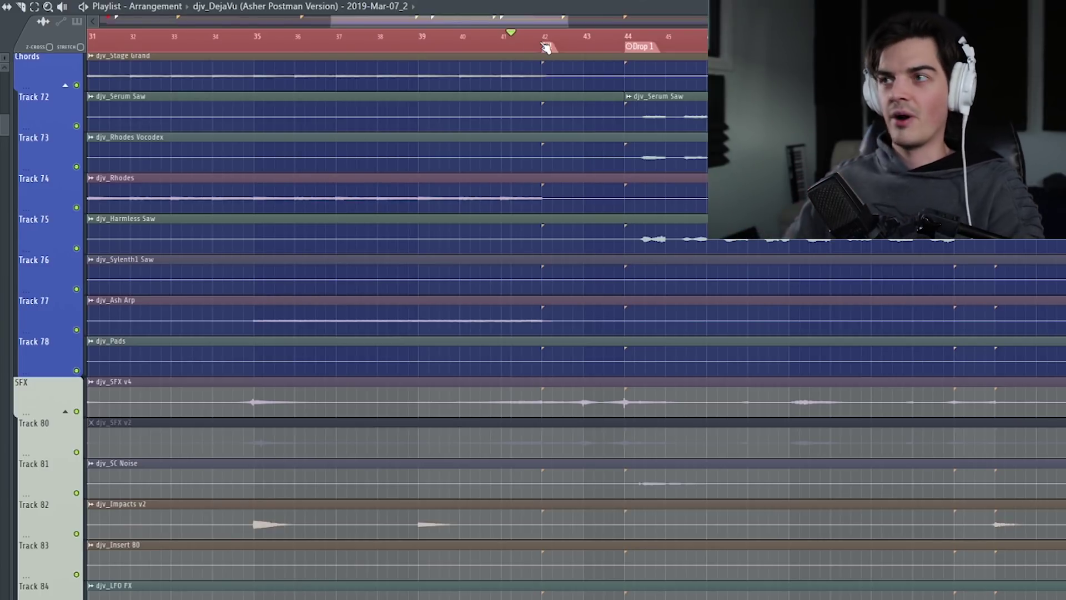
scroll(602, 248, down, 2)
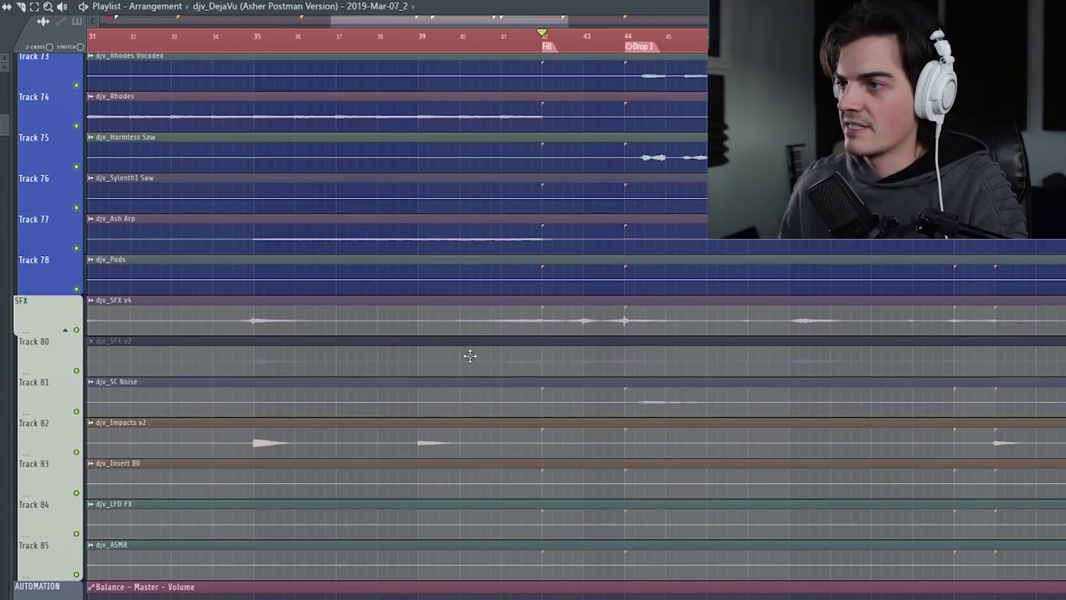
scroll(598, 358, up, 1)
scroll(598, 359, down, 1)
right_click(78, 279)
key(space)
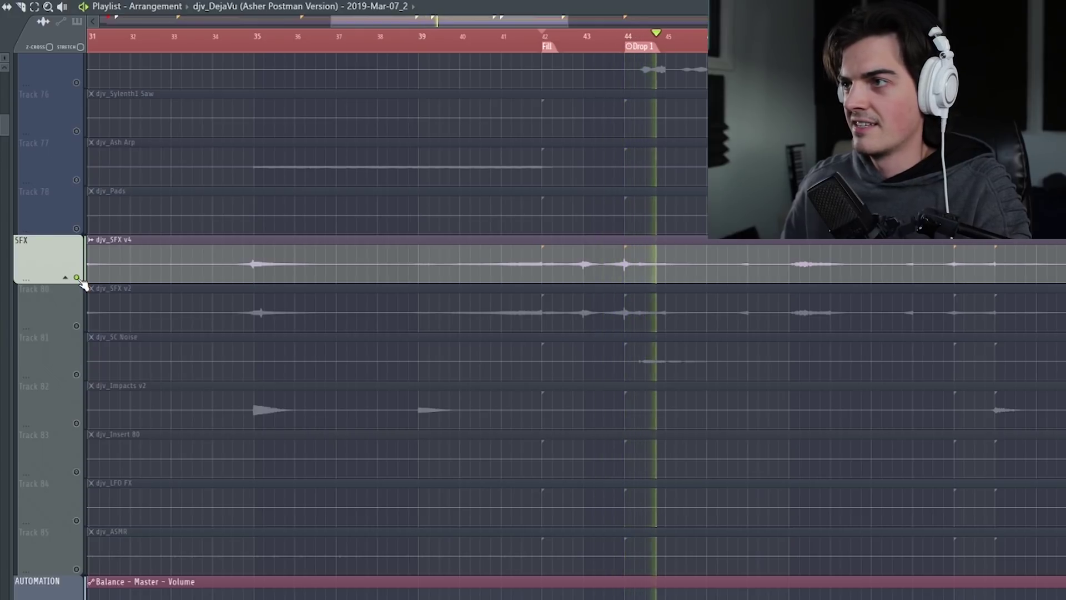
Return the playhead to the Fill marker at bar 42 and examine the SFX v4 clip up to bar 44.
click(564, 50)
scroll(564, 50, up, 2)
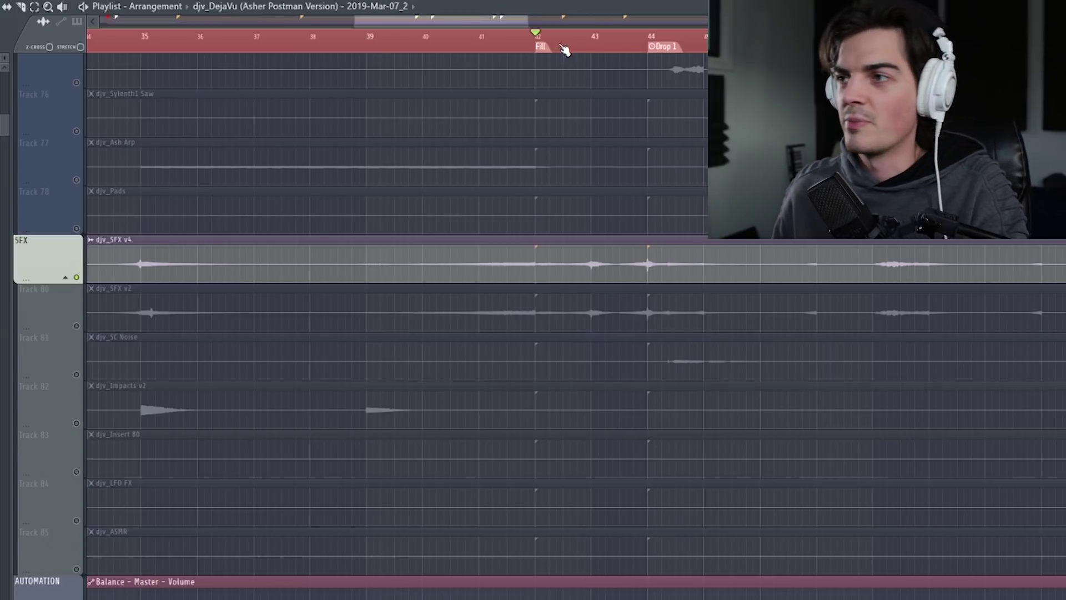
scroll(564, 53, up, 2)
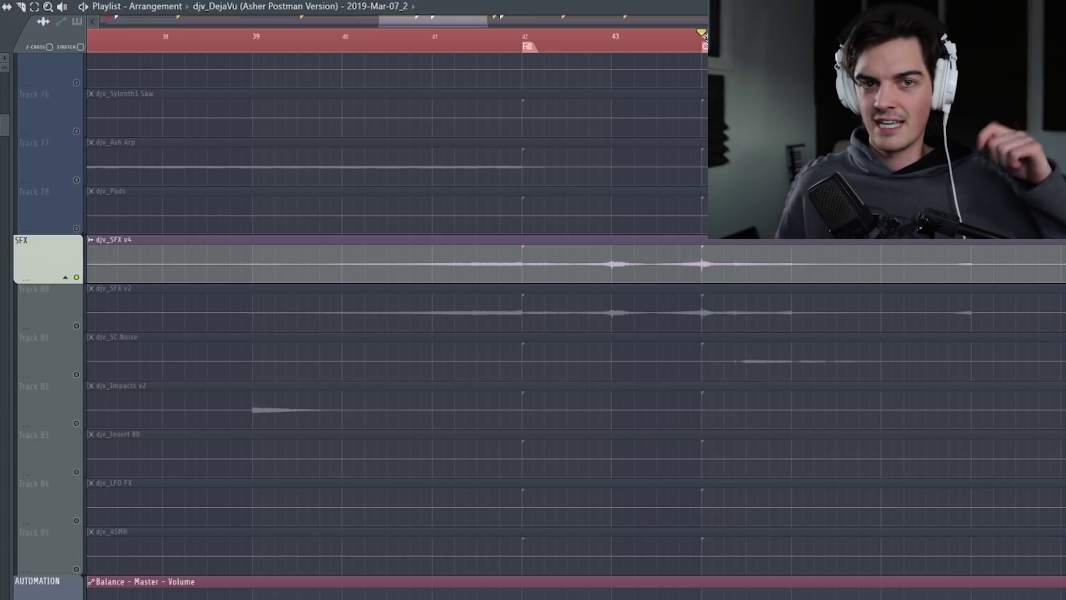
scroll(657, 39, down, 3)
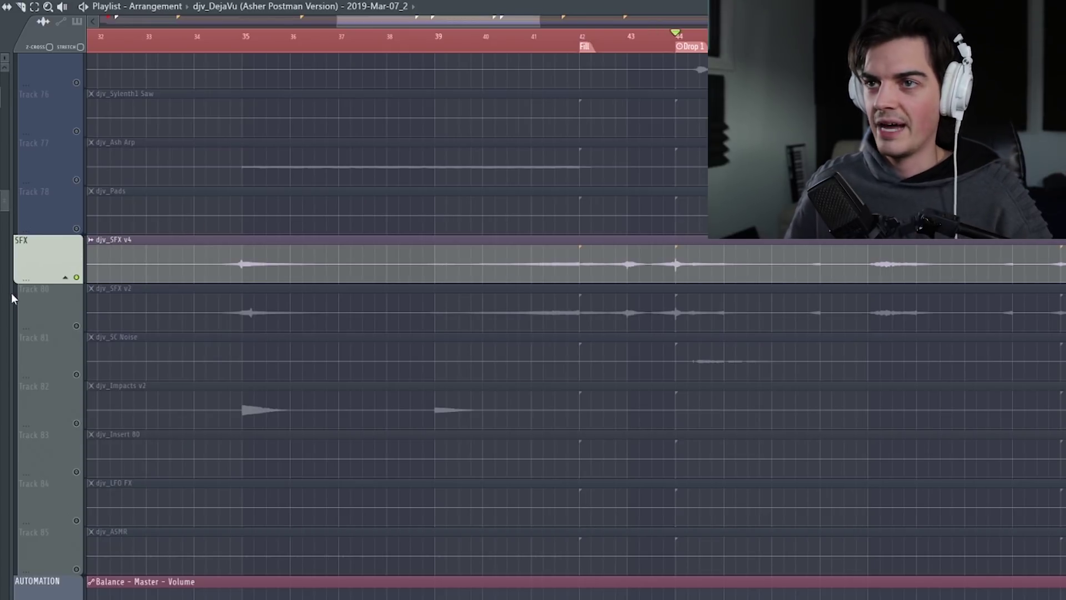
Solo the Indian Drums v2 clip on Track 13, play it through the Fill section, and clear the solo.
scroll(647, 169, up, 15)
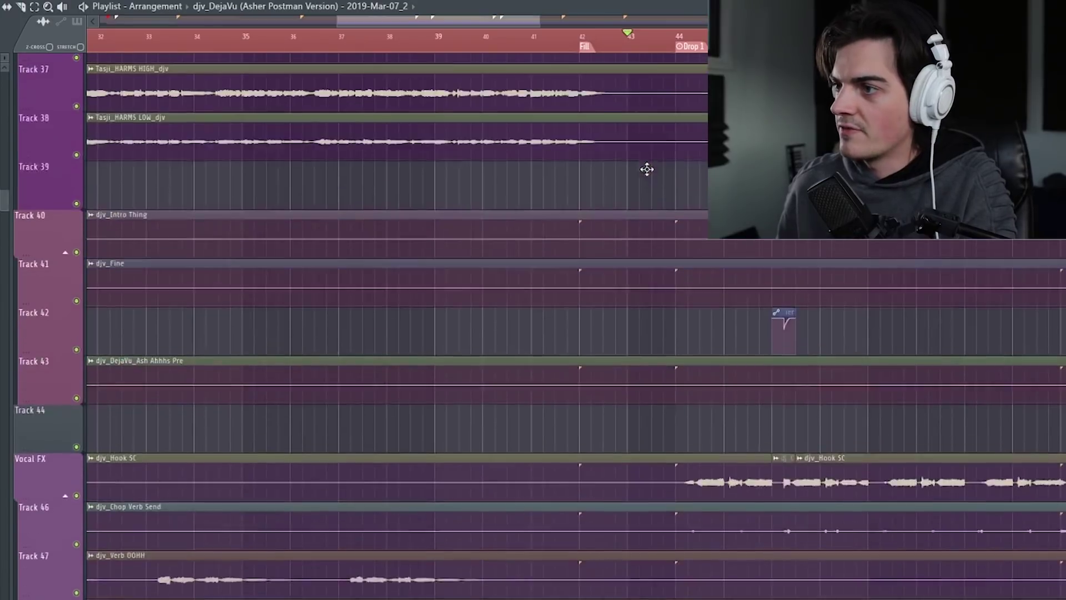
scroll(644, 178, up, 12)
right_click(76, 379)
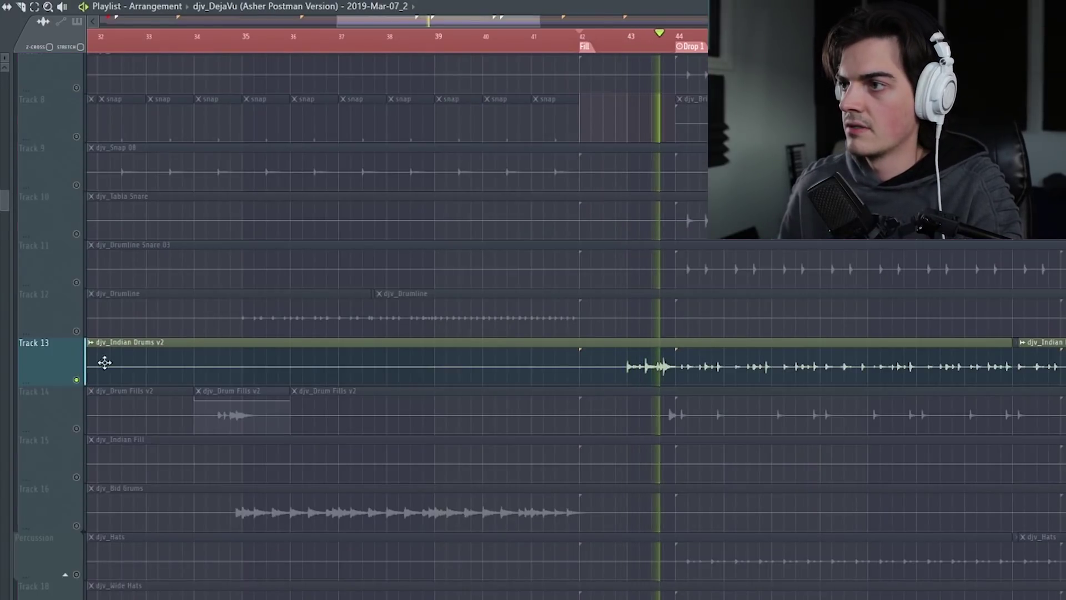
scroll(612, 46, down, 4)
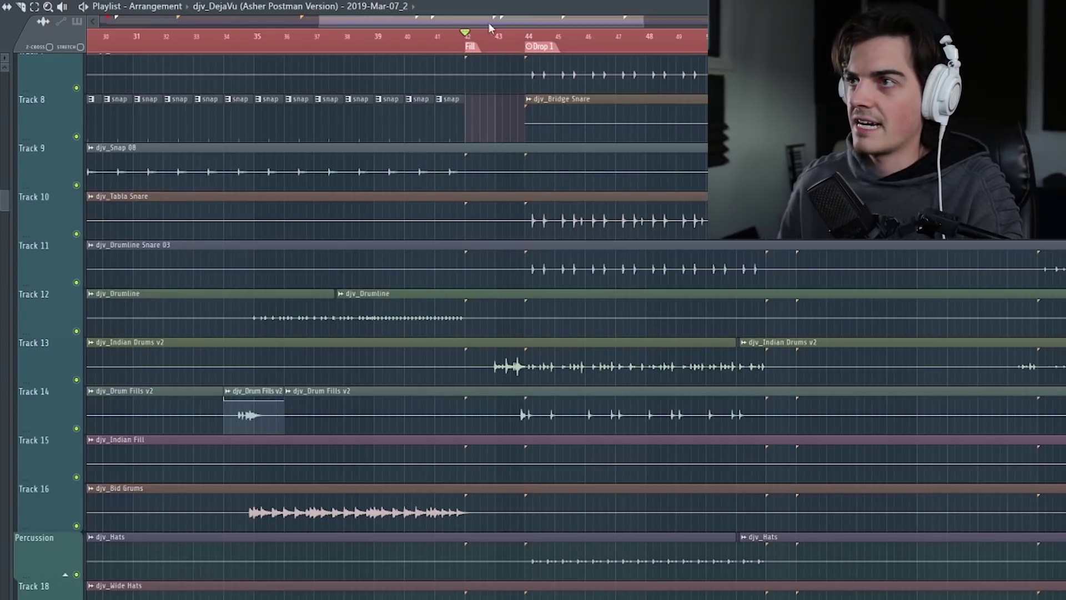
Play the Fill section from bar 42 towards Drop 1 with all drum tracks enabled.
scroll(487, 48, up, 4)
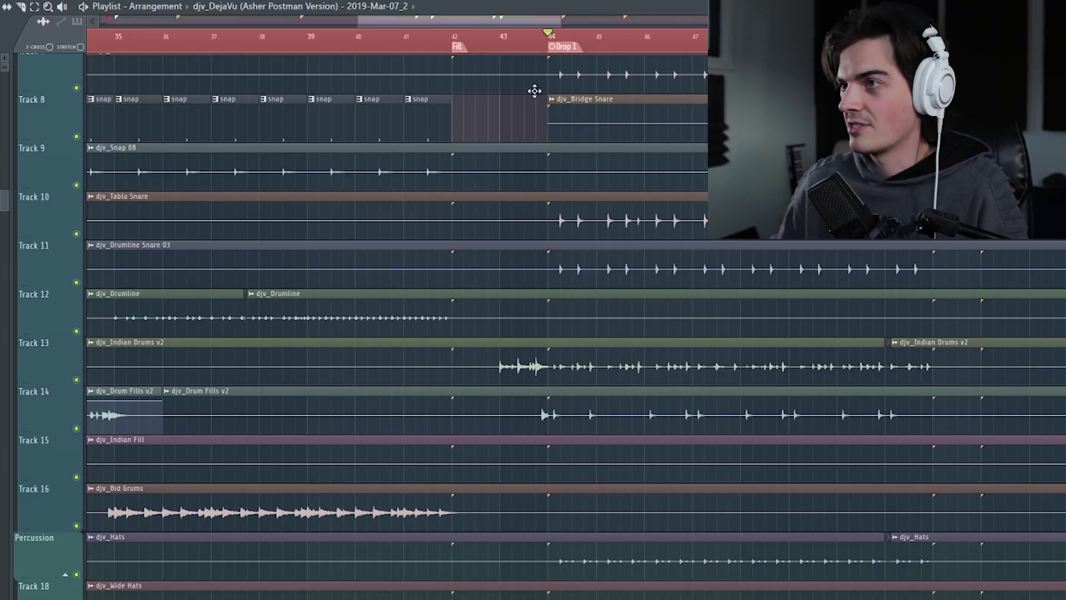
drag(597, 40, 597, 107)
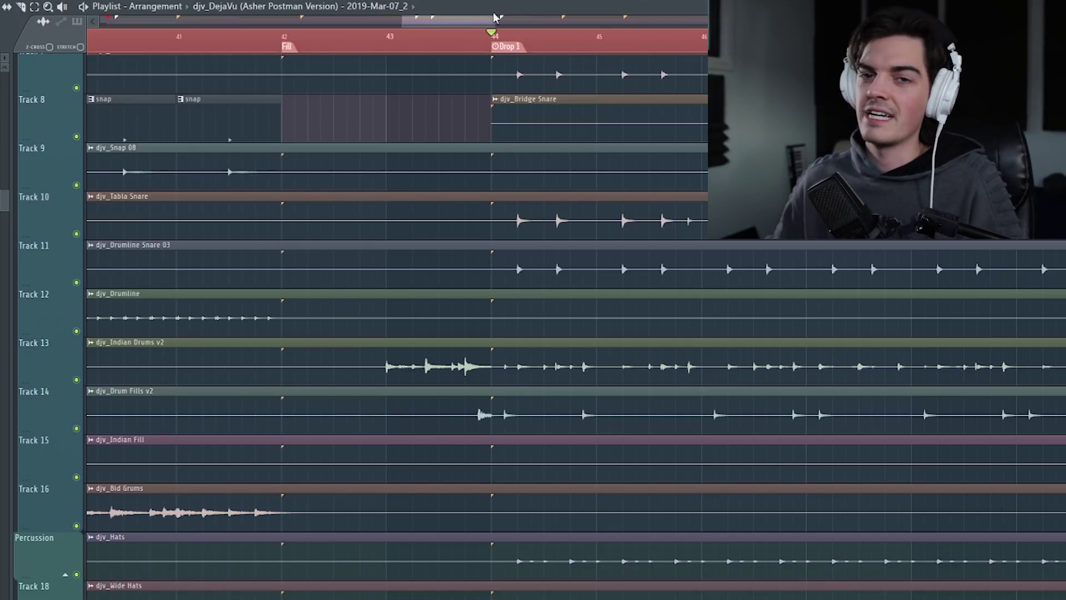
scroll(509, 49, down, 3)
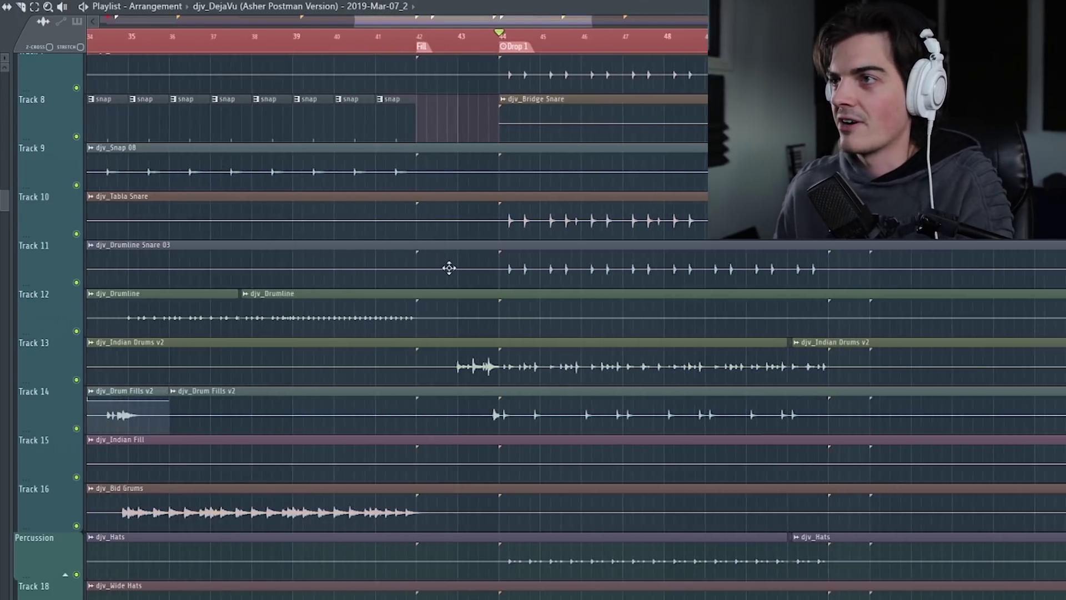
scroll(150, 192, up, 3)
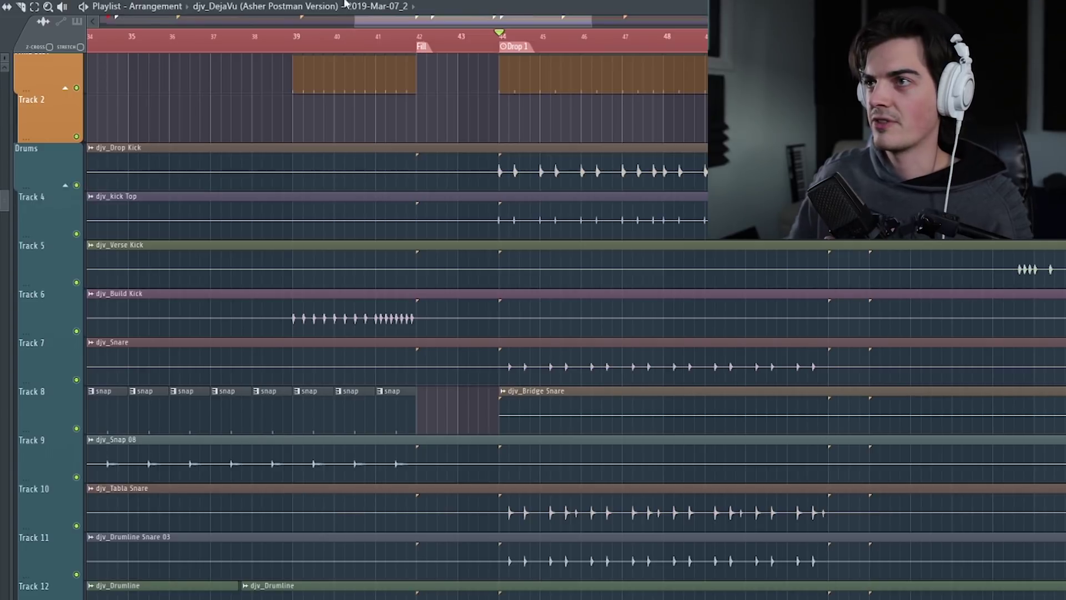
click(430, 50)
scroll(431, 50, up, 3)
key(space)
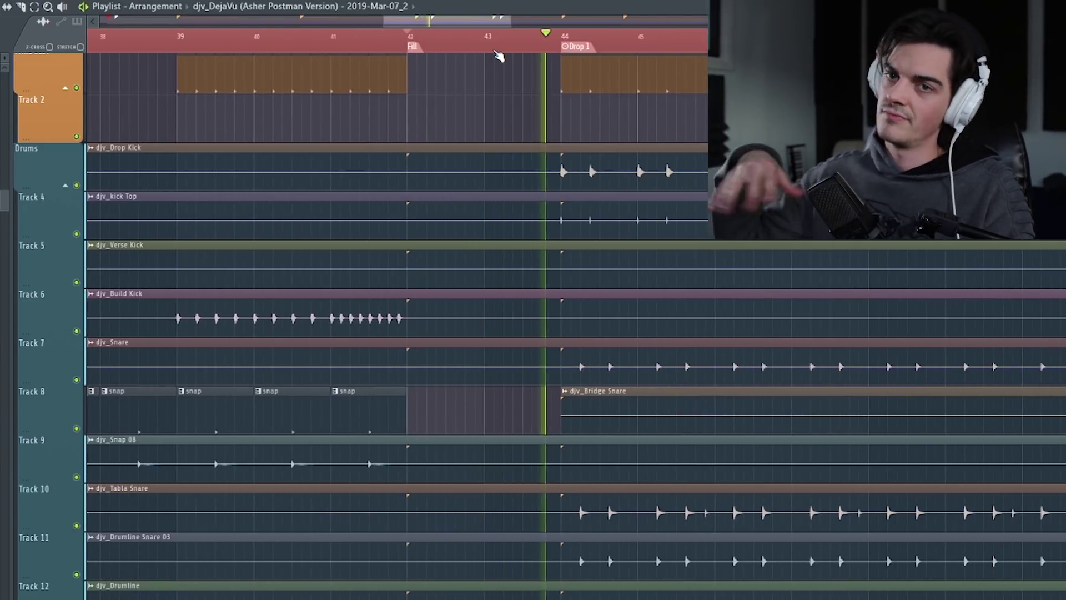
key(space)
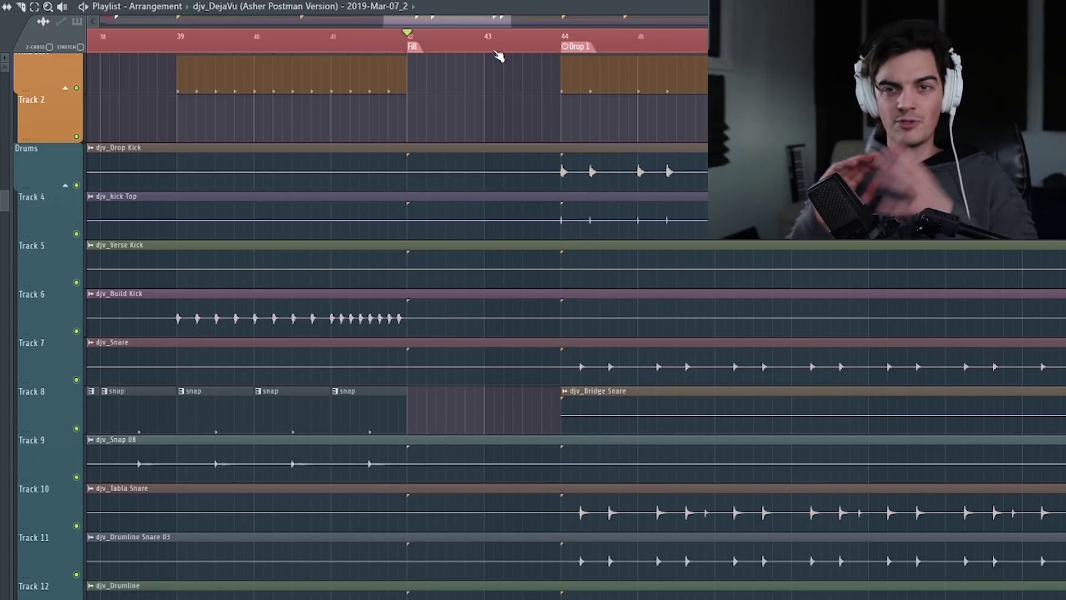
Open the mixer and isolate the lead vocal and Ad Libs channels from the other vocal channels.
scroll(546, 147, down, 10)
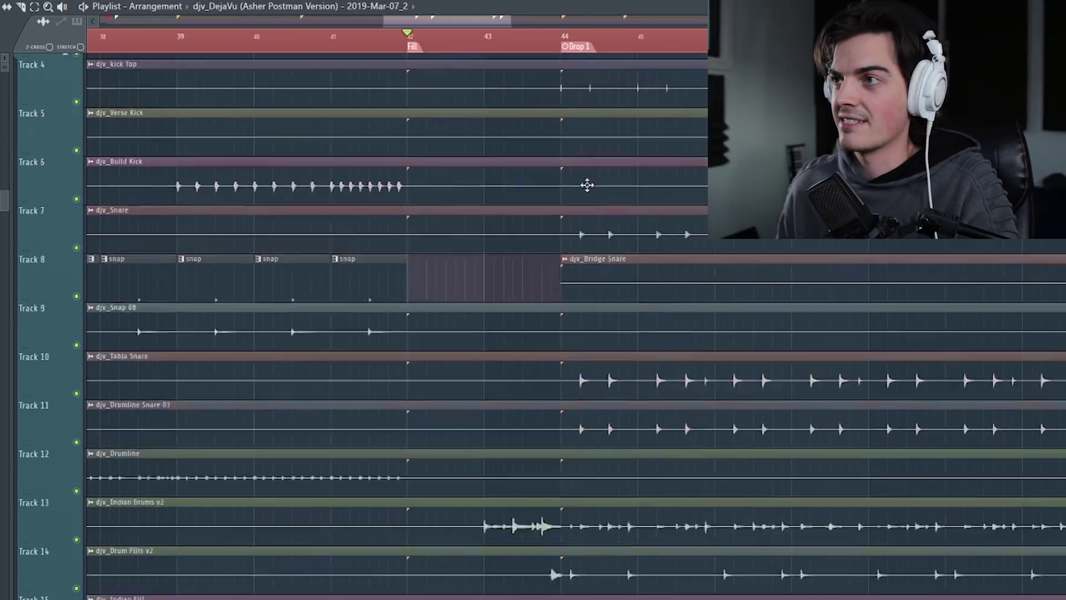
key(F9)
scroll(378, 297, up, 10)
right_click(430, 322)
right_click(423, 322)
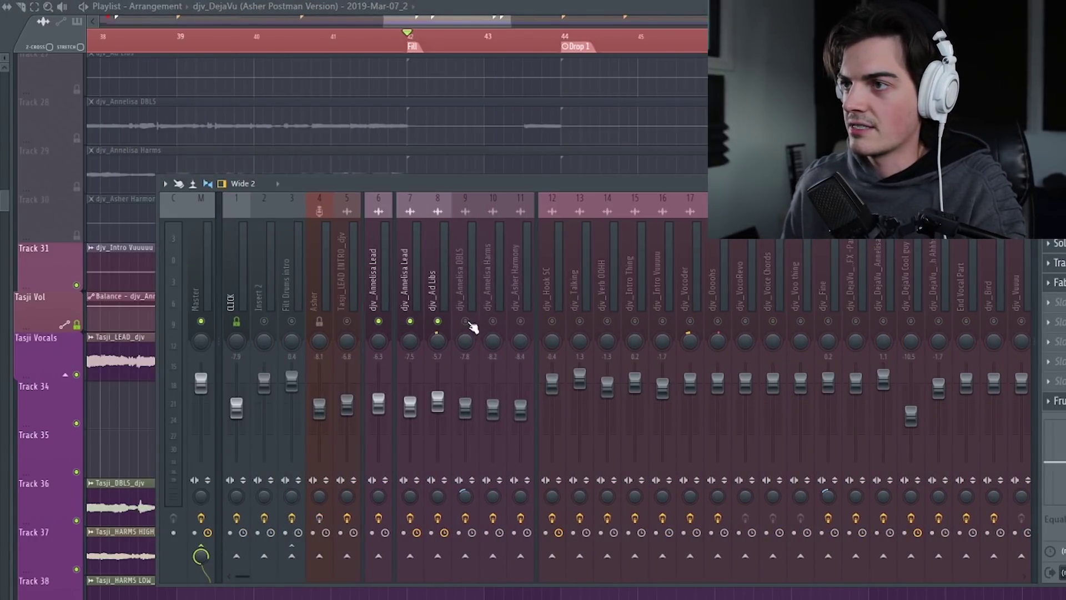
Place the playhead inside bar 43, switch the lead vocal track off and back on, and play the vocals of the Fill section.
click(508, 40)
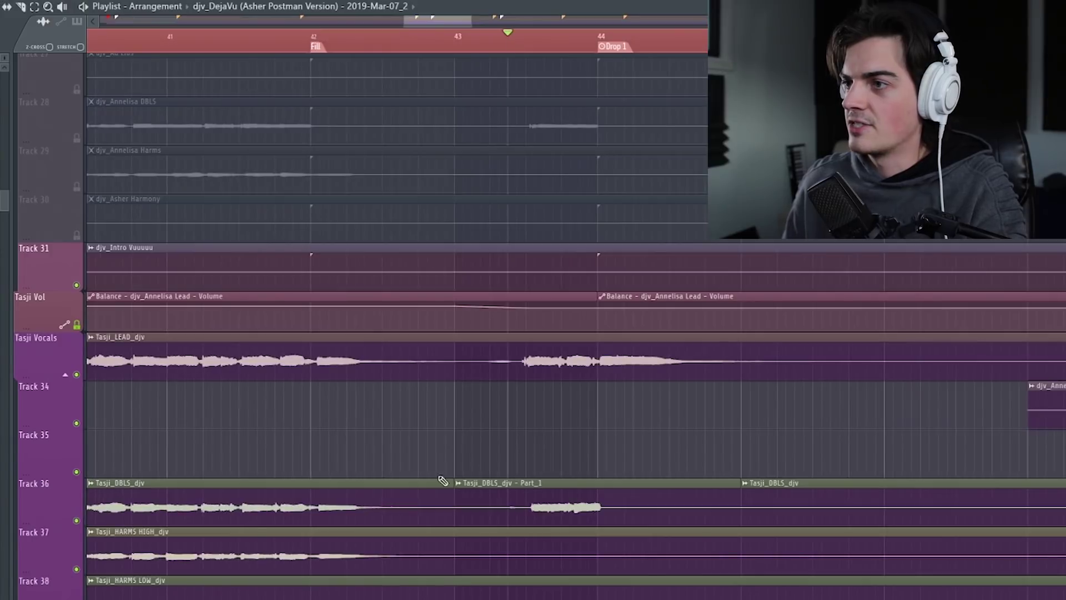
click(77, 375)
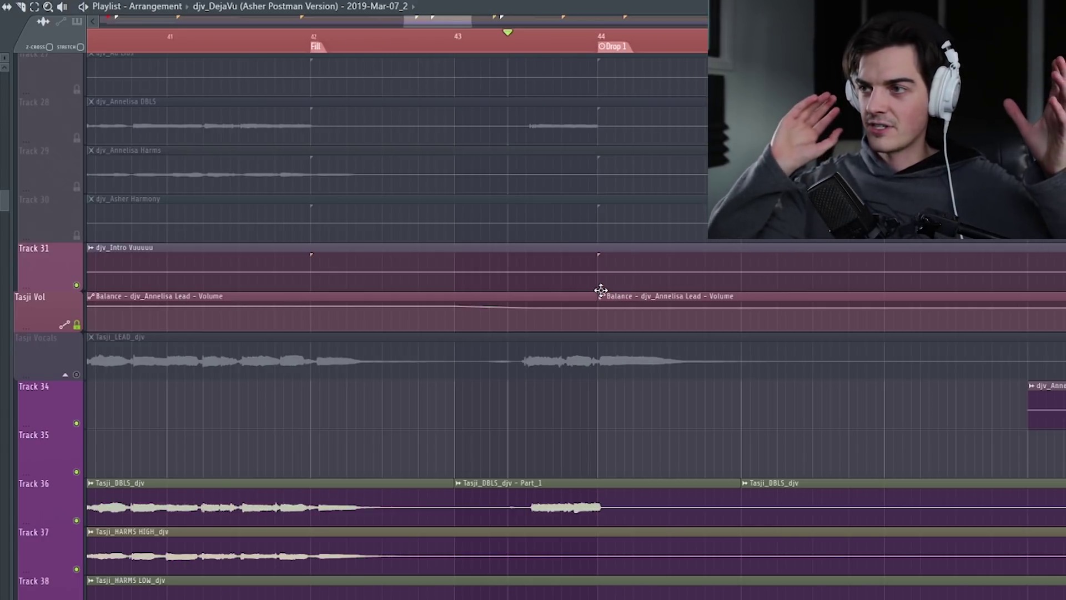
click(76, 375)
key(space)
key(space)
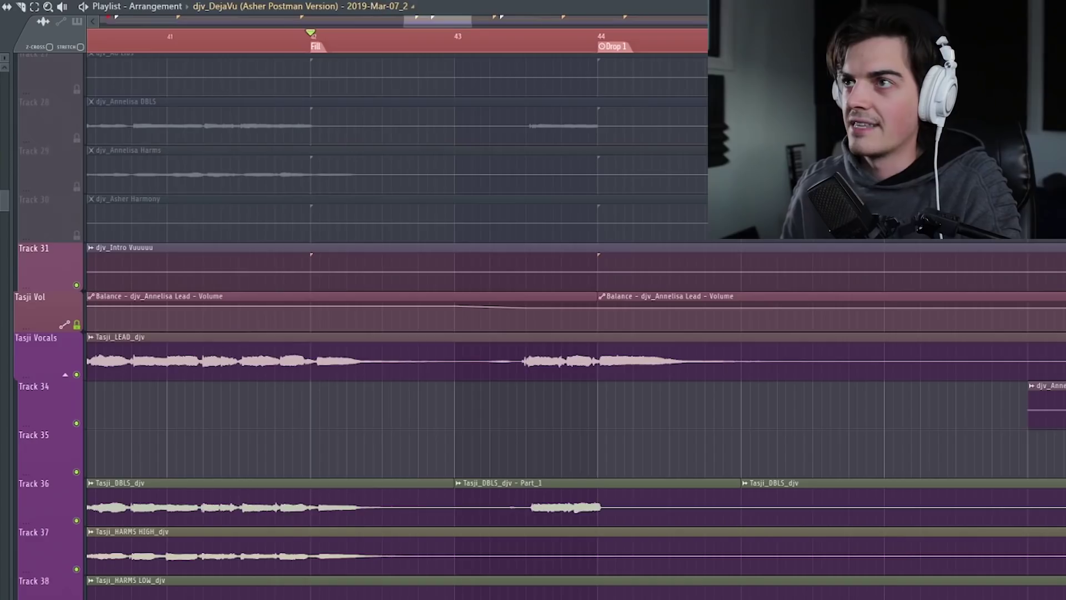
Play the vocal tracks from the Fill marker at bar 42 through Drop 1 to bar 51.
key(F9)
key(F9)
scroll(452, 37, down, 4)
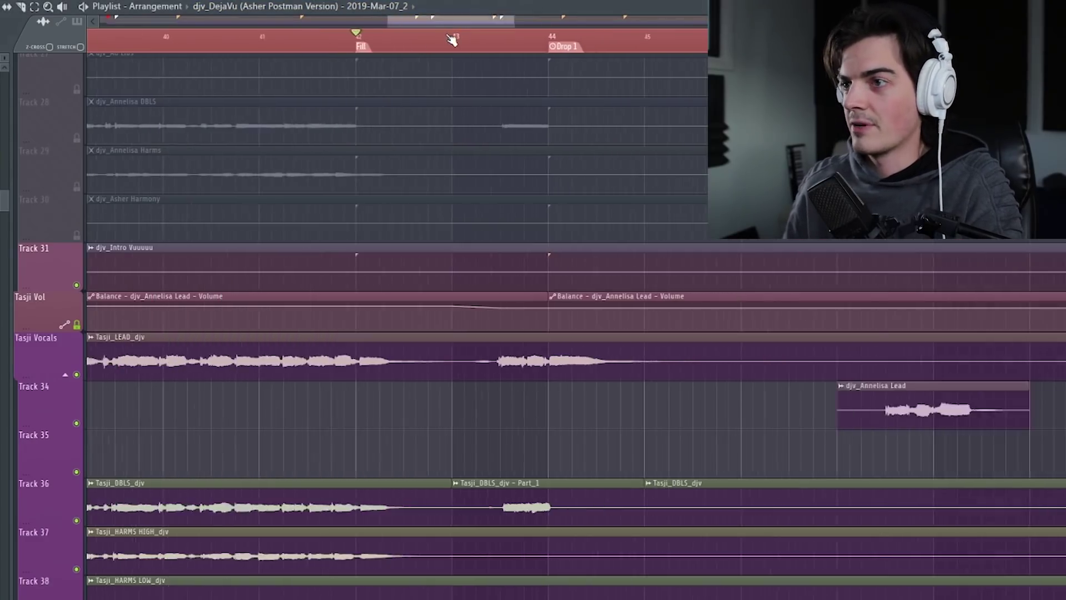
key(space)
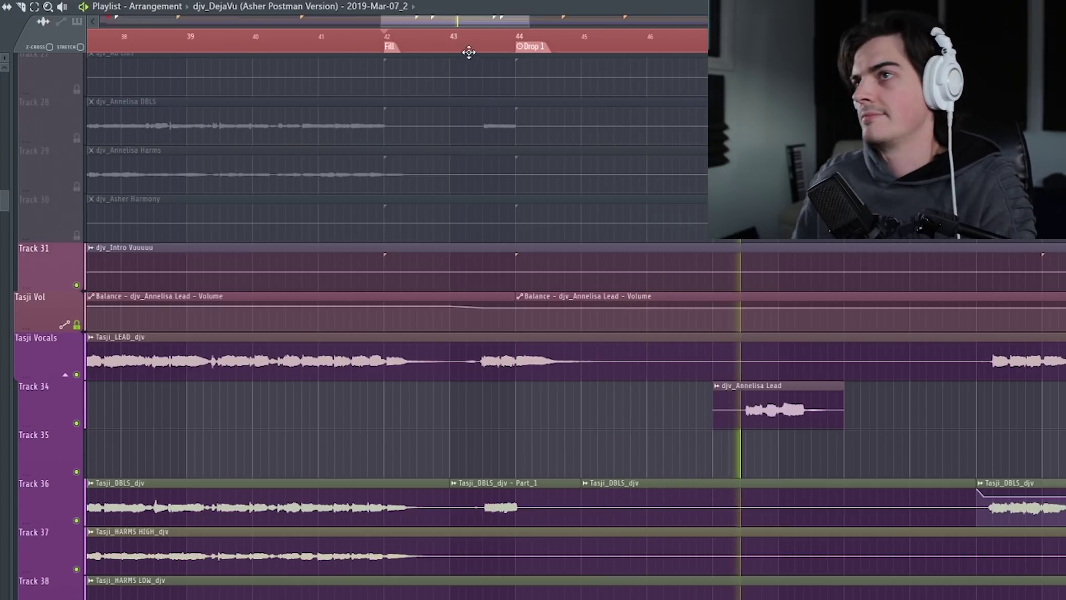
scroll(506, 41, down, 2)
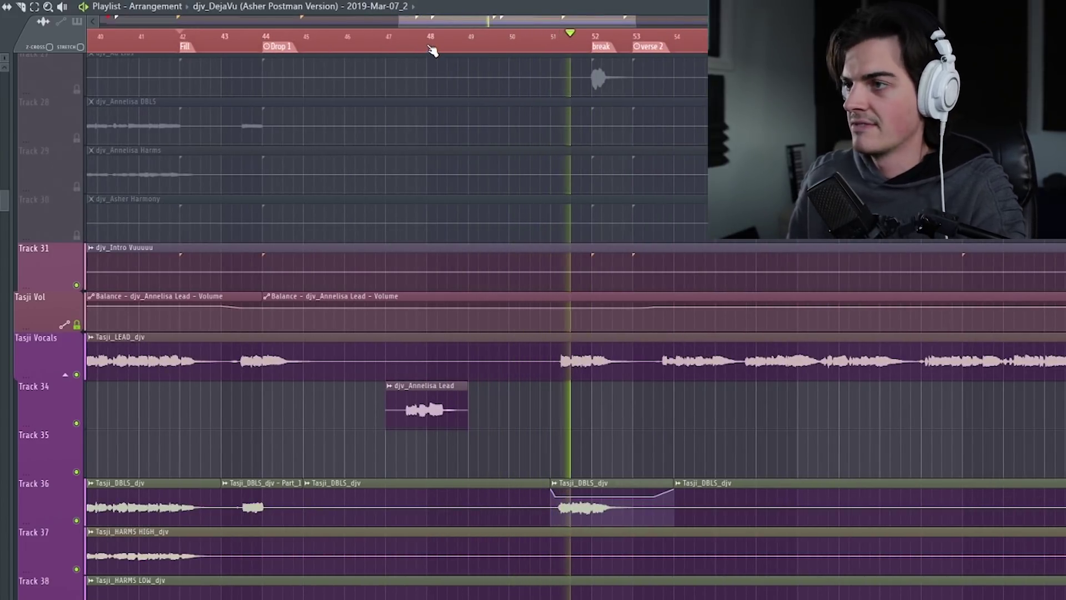
key(space)
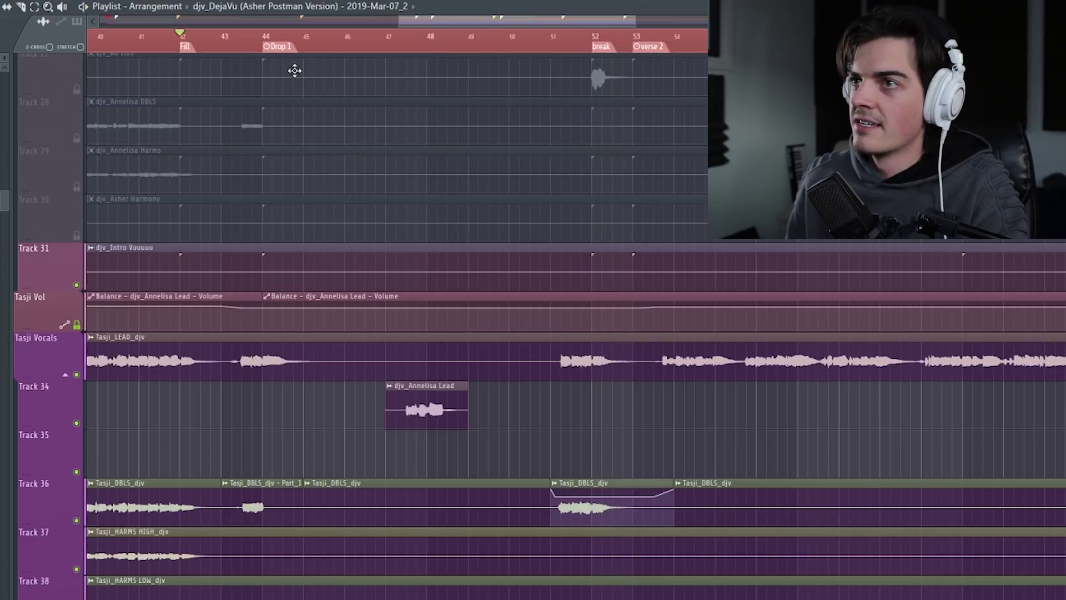
Play Drop 1 from bar 44 to bar 48 with all drum tracks enabled.
scroll(294, 230, up, 20)
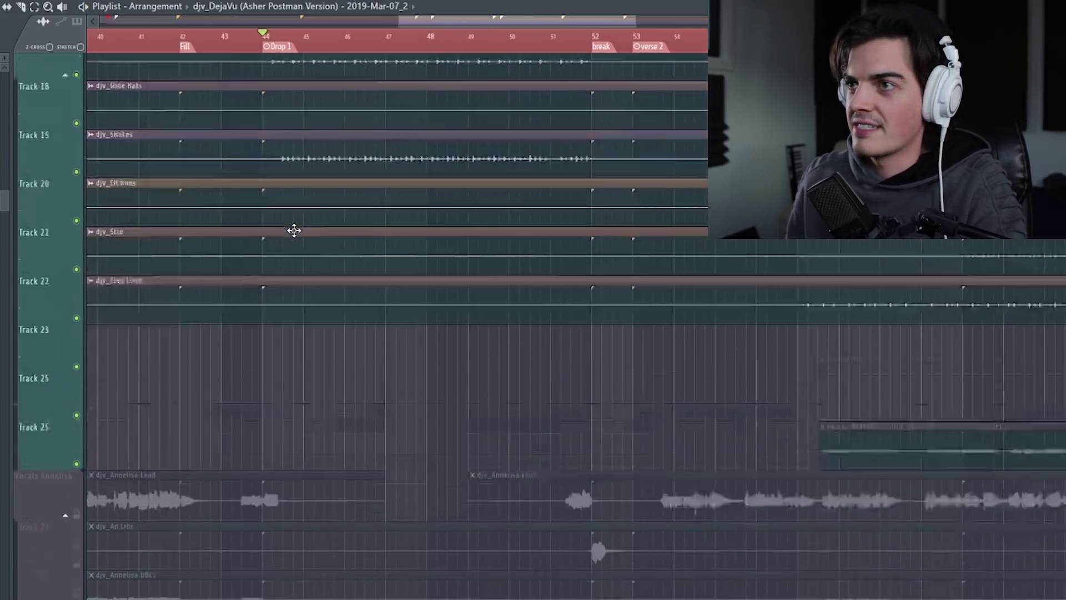
scroll(293, 231, up, 5)
scroll(259, 45, up, 3)
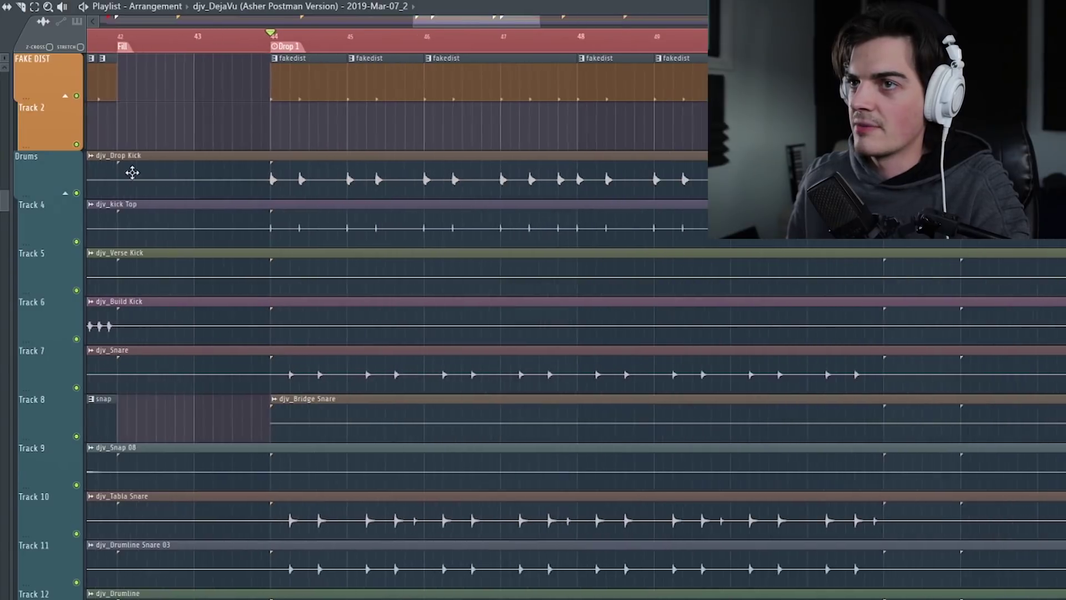
click(387, 0)
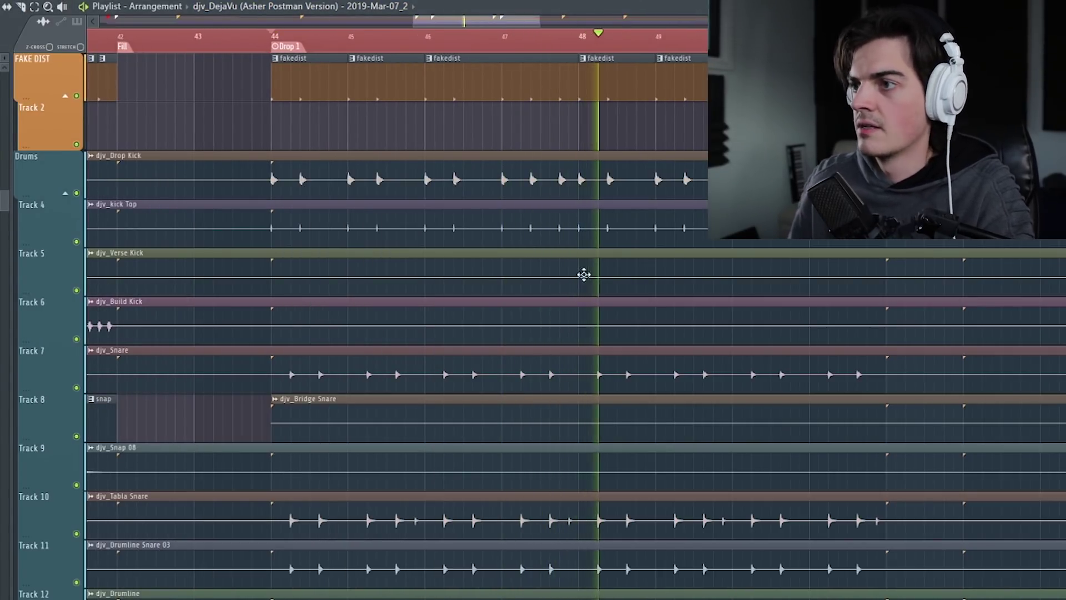
key(space)
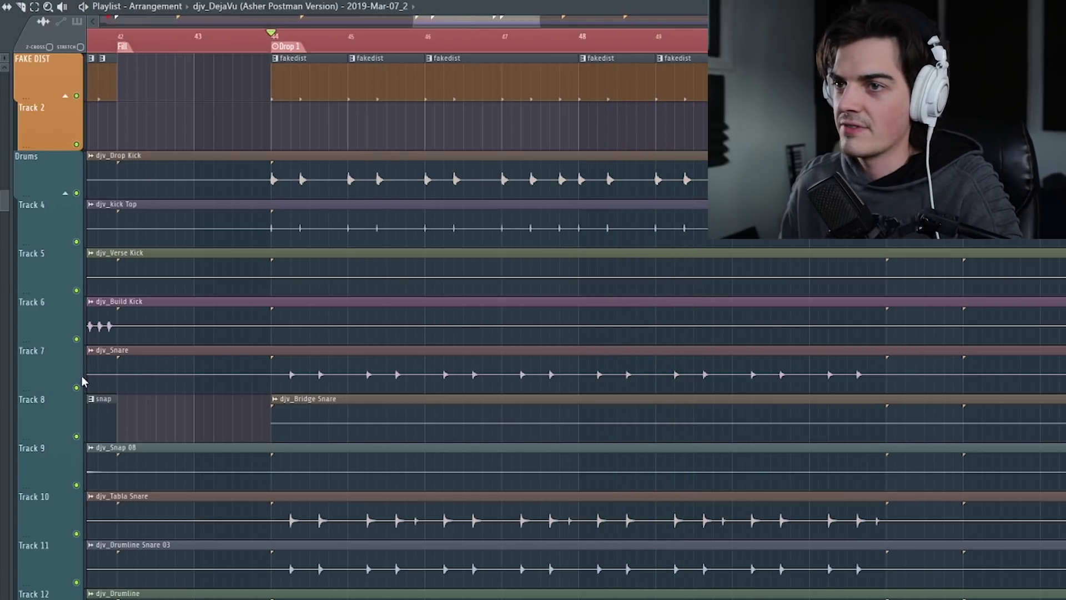
Solo the Snare, Tabla Snare and Drumline Snare 03 tracks in turn from bar 44, and enable all three together.
scroll(335, 164, down, 2)
scroll(282, 66, up, 2)
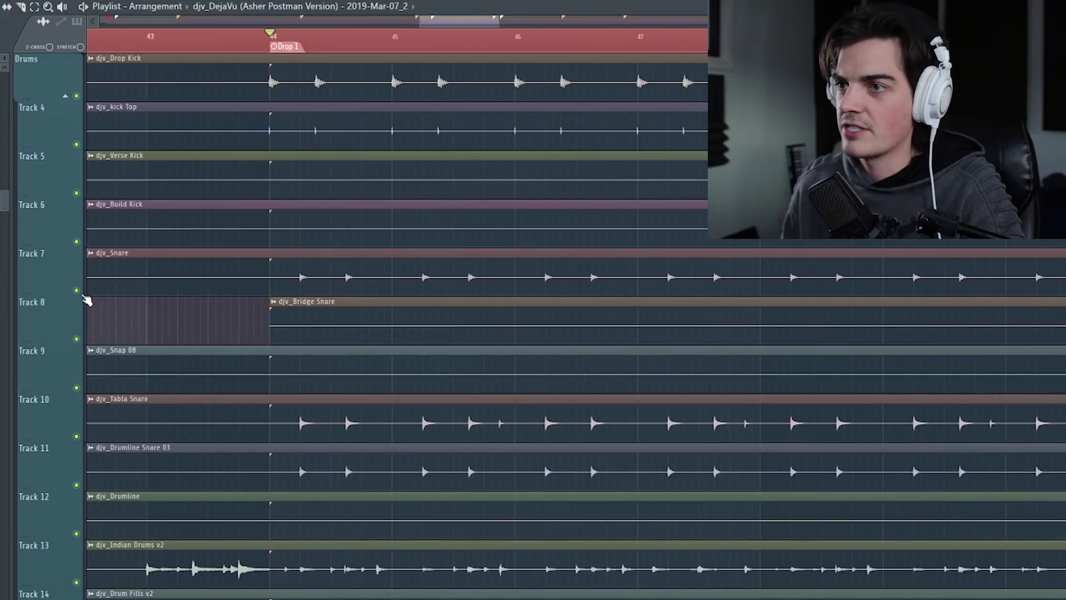
right_click(77, 291)
key(space)
ctrl+click(82, 436)
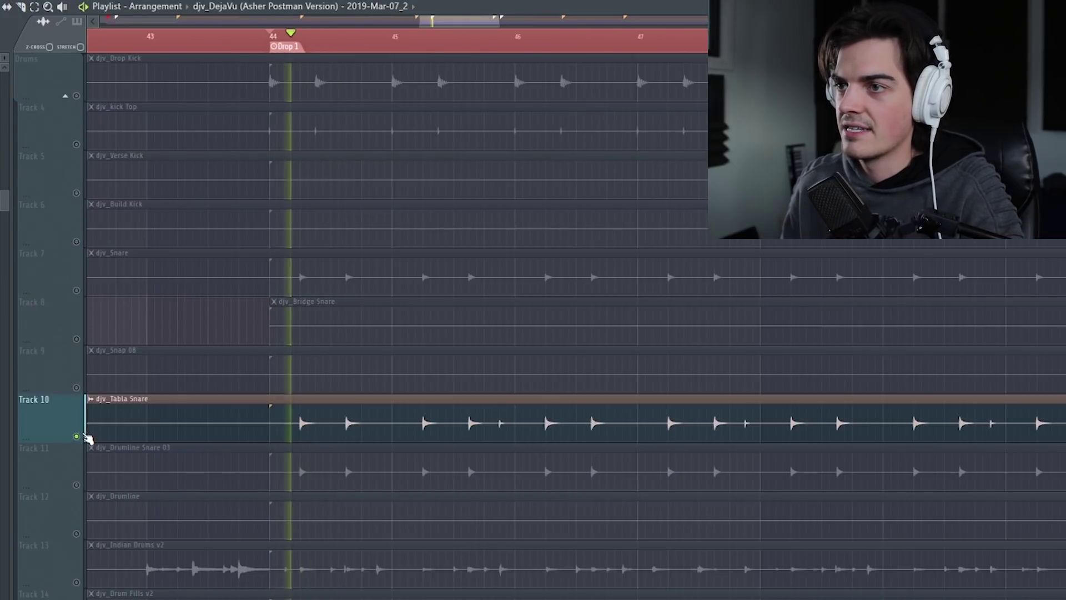
ctrl+click(76, 483)
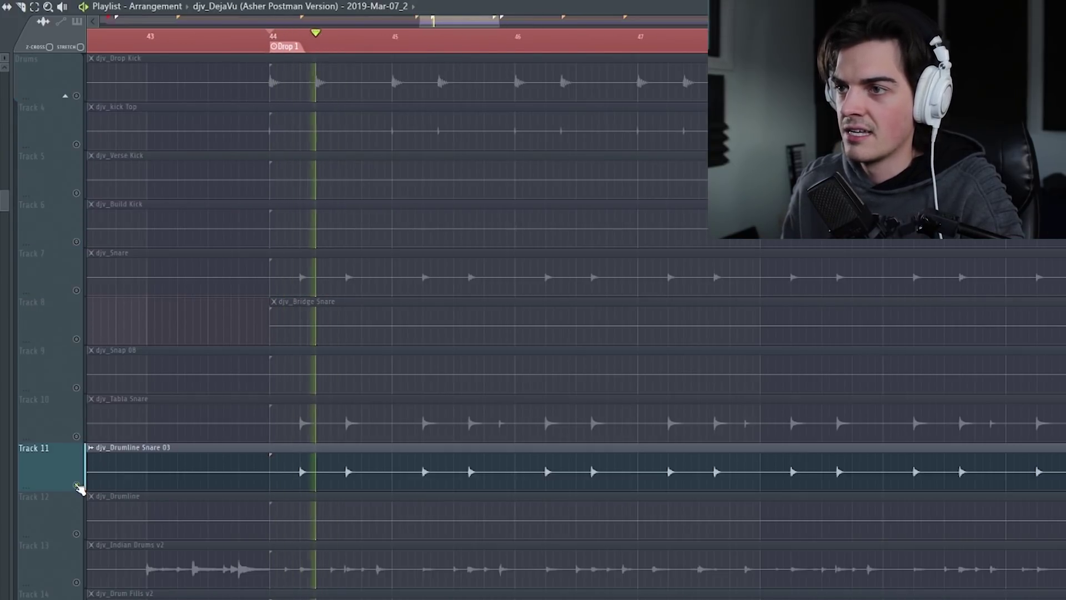
click(77, 436)
click(77, 291)
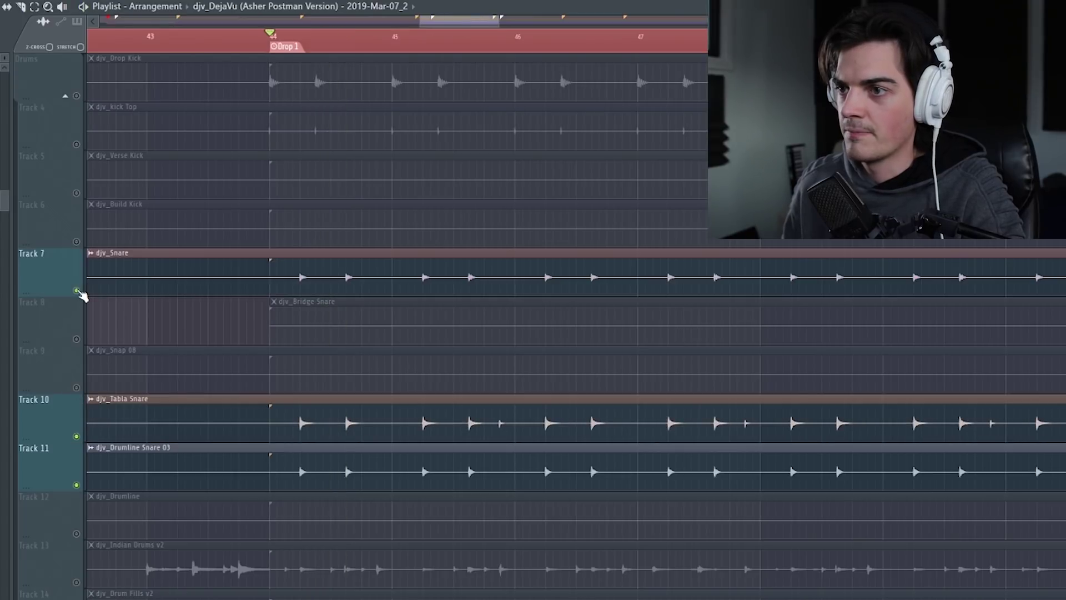
Solo the Drop Kick track, and switch the solo to kick Top on Track 4.
scroll(82, 270, up, 2)
ctrl+click(76, 192)
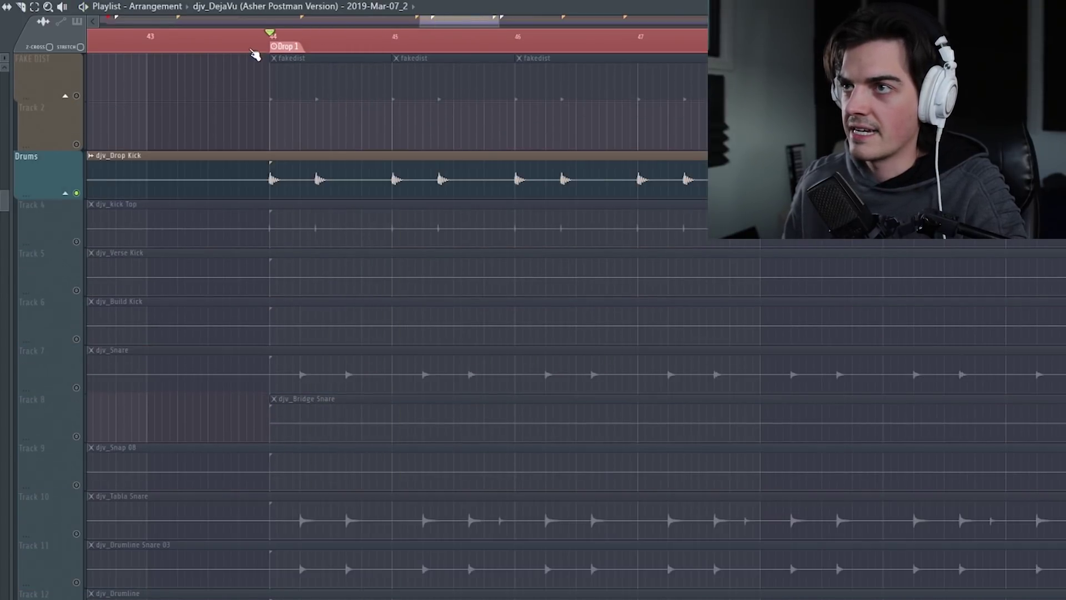
scroll(257, 52, up, 2)
ctrl+click(77, 242)
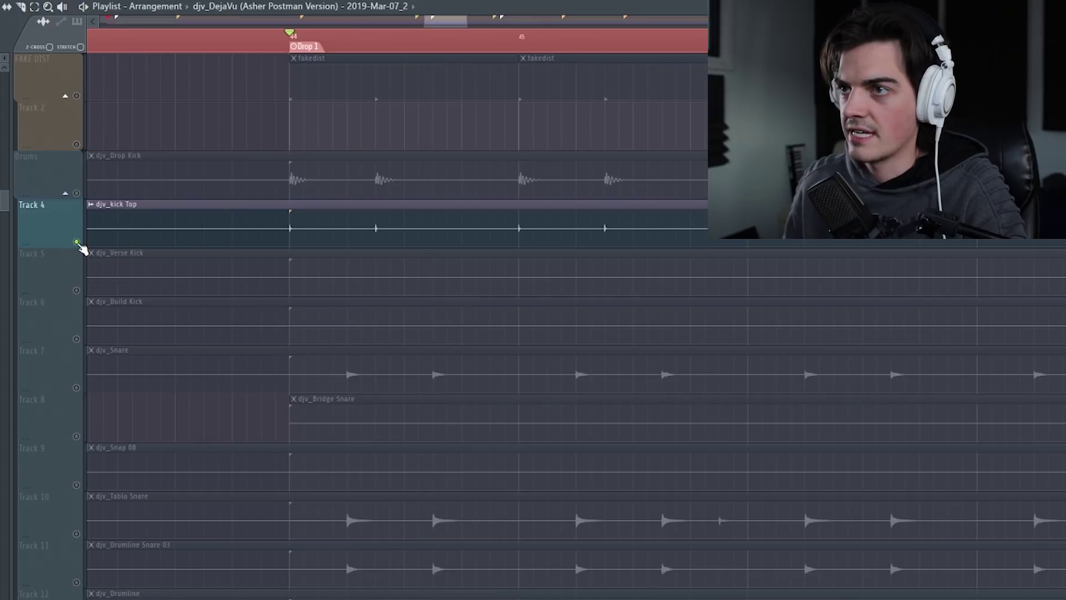
Solo Indian Drums v2 on Track 13 from bar 44, and add the Drumline Snare 03 and Tabla Snare tracks during playback.
click(77, 193)
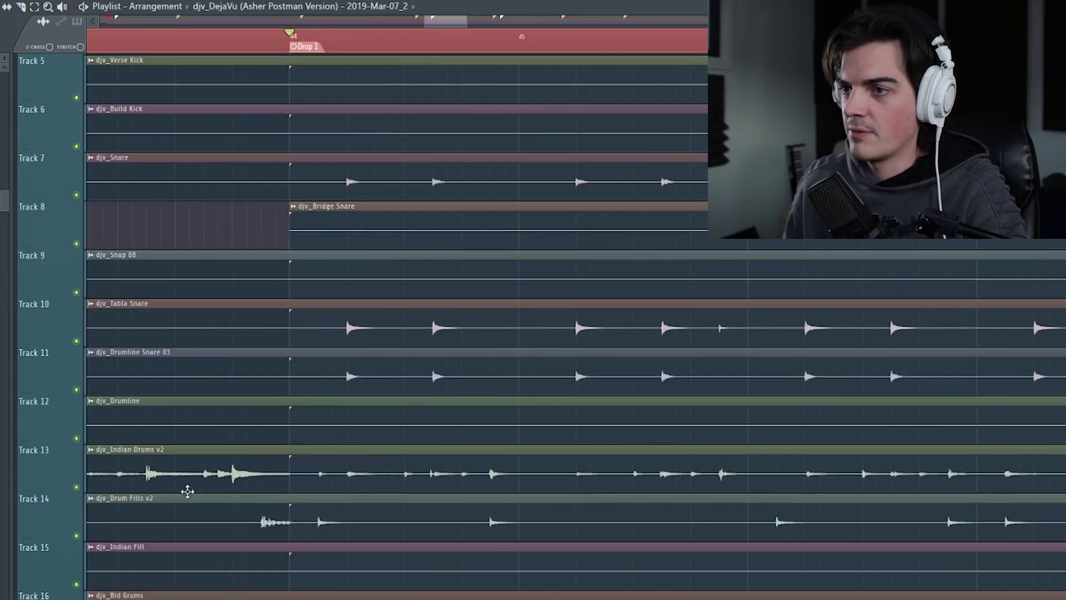
ctrl+click(77, 486)
key(space)
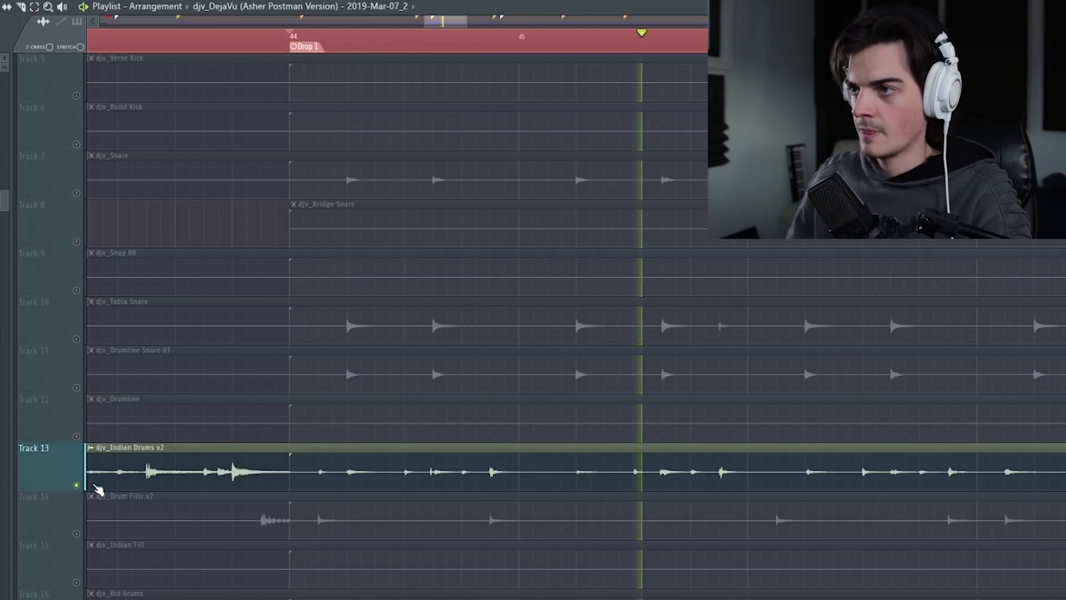
click(76, 387)
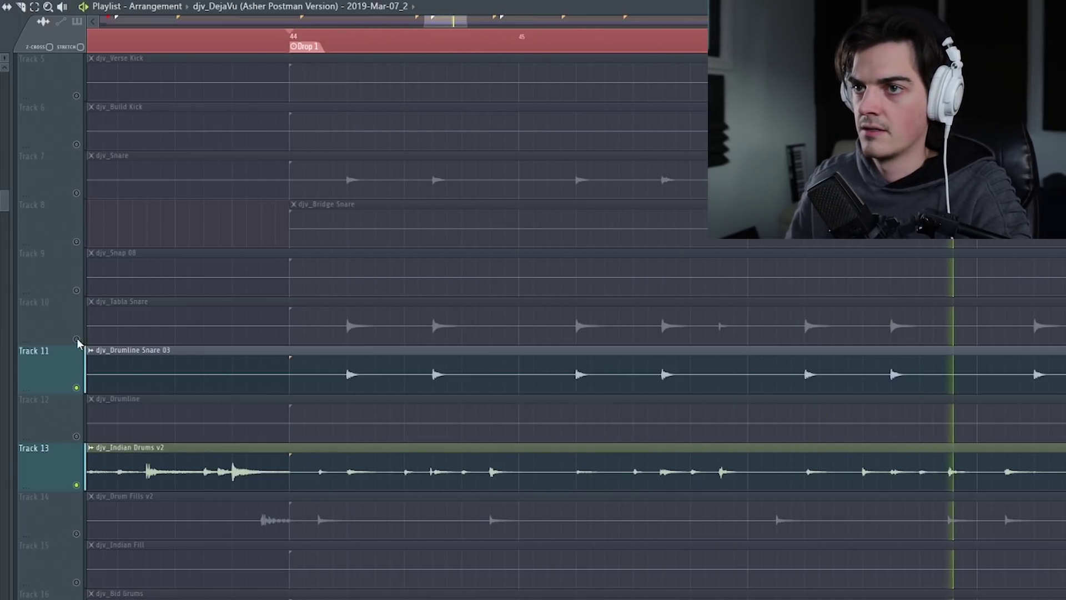
click(76, 338)
key(space)
Enable the Drum Fills v2 track alongside the soloed Indian Drums and snare tracks.
scroll(426, 49, down, 4)
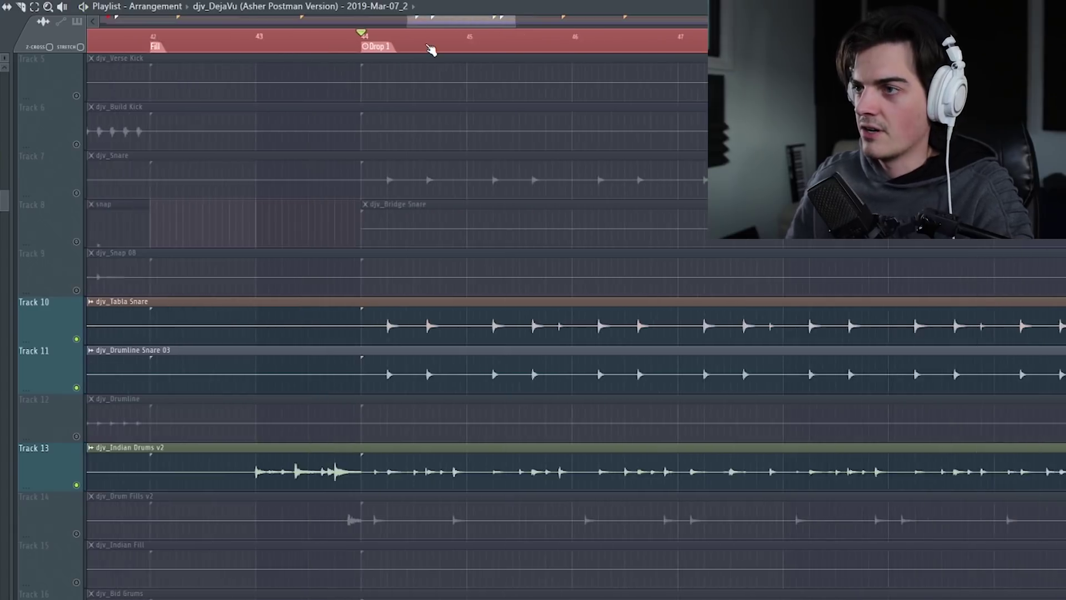
scroll(492, 424, down, 2)
click(77, 436)
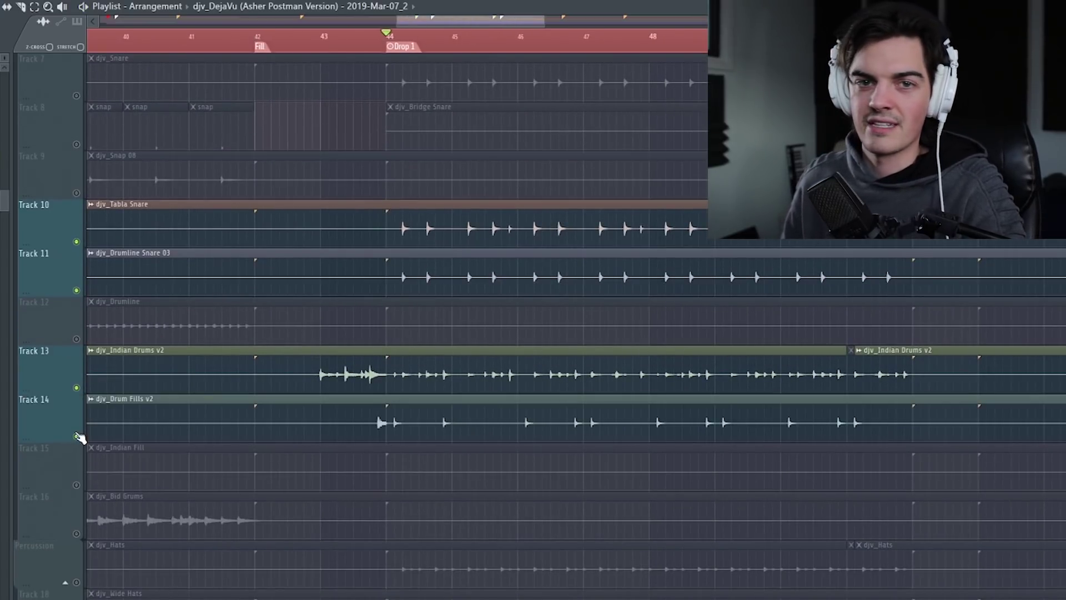
Solo the Hats track and then Shakes on Track 19 during Drop 1 playback, and unmute all tracks.
scroll(304, 340, down, 2)
scroll(398, 50, up, 4)
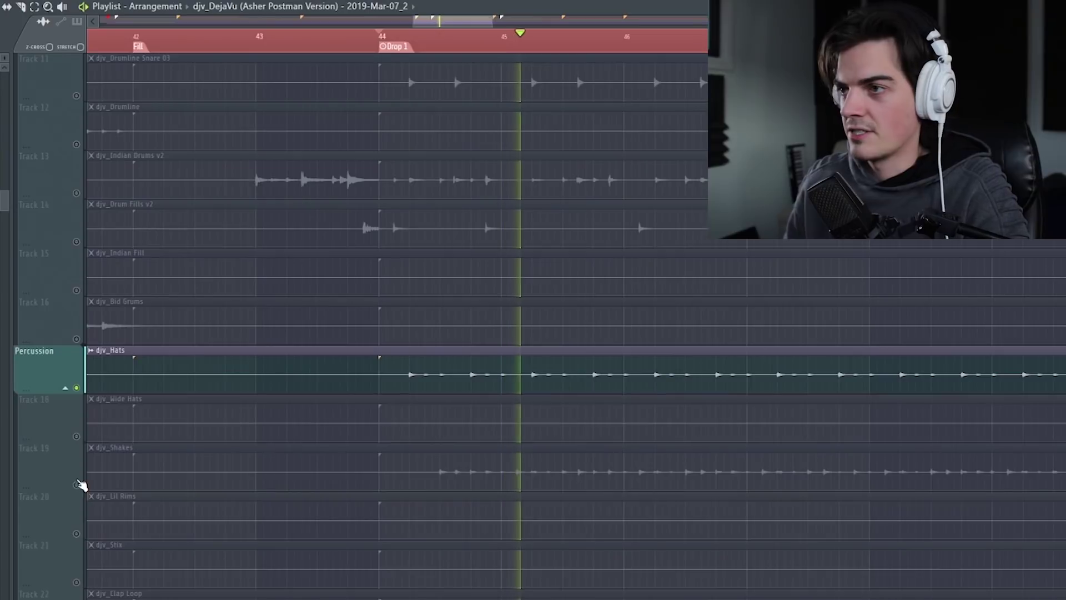
click(78, 485)
right_click(78, 485)
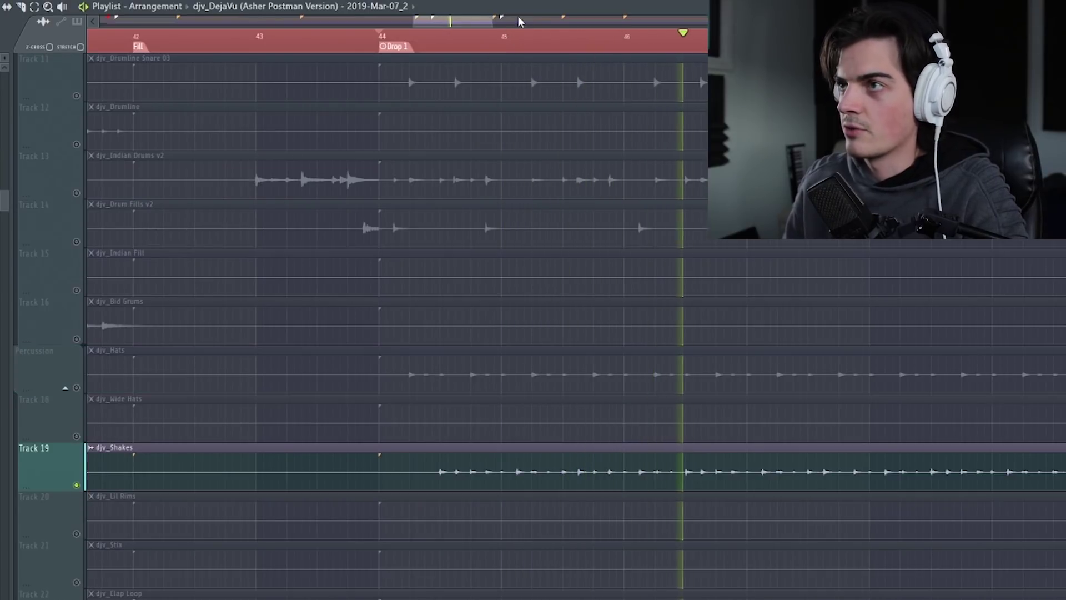
right_click(77, 485)
Open the mixer, solo the Drop Kick insert, and play Drop 1 from bar 44.
scroll(336, 383, down, 4)
scroll(545, 42, down, 3)
scroll(644, 248, up, 1)
scroll(644, 248, up, 7)
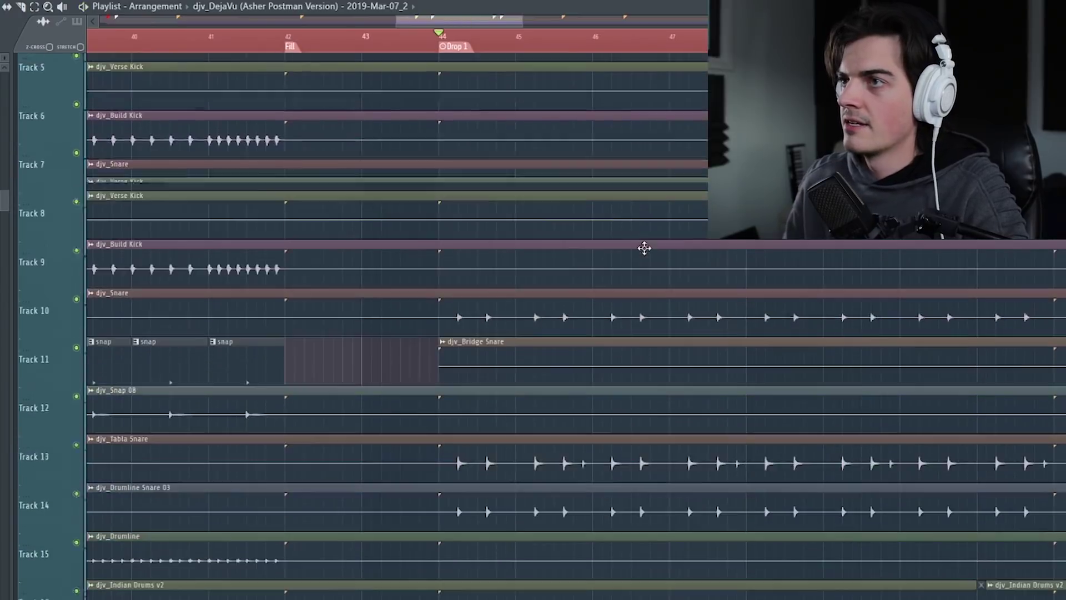
key(F9)
scroll(618, 278, down, 4)
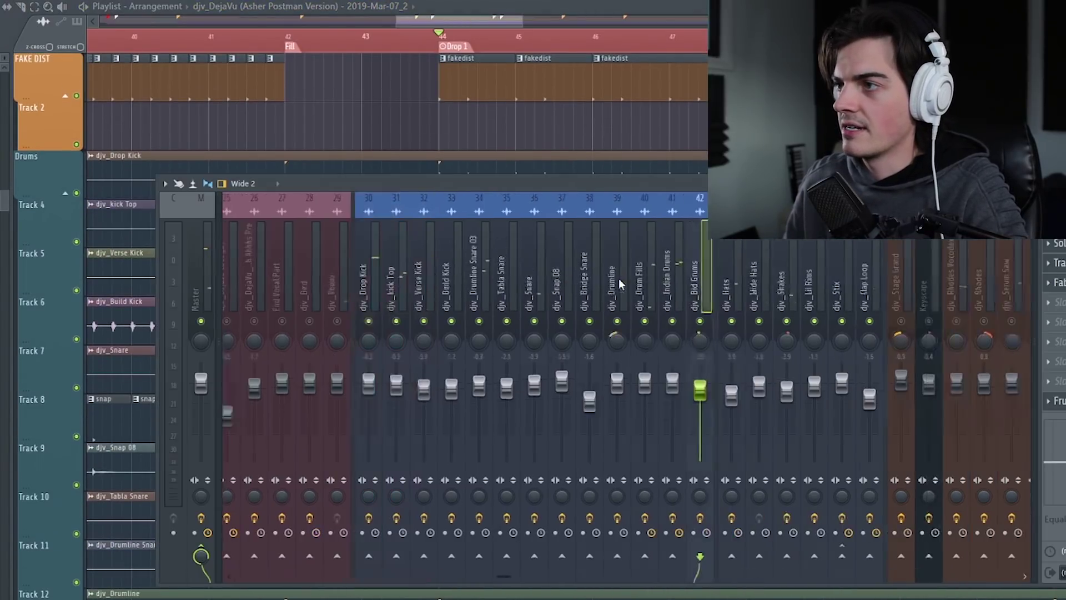
scroll(508, 279, up, 12)
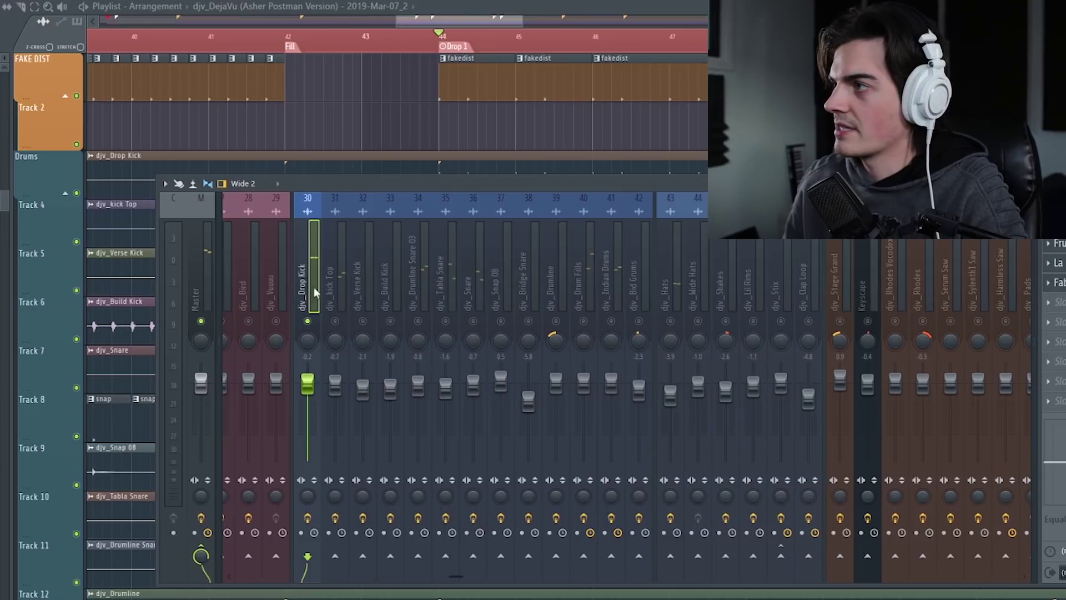
key(space)
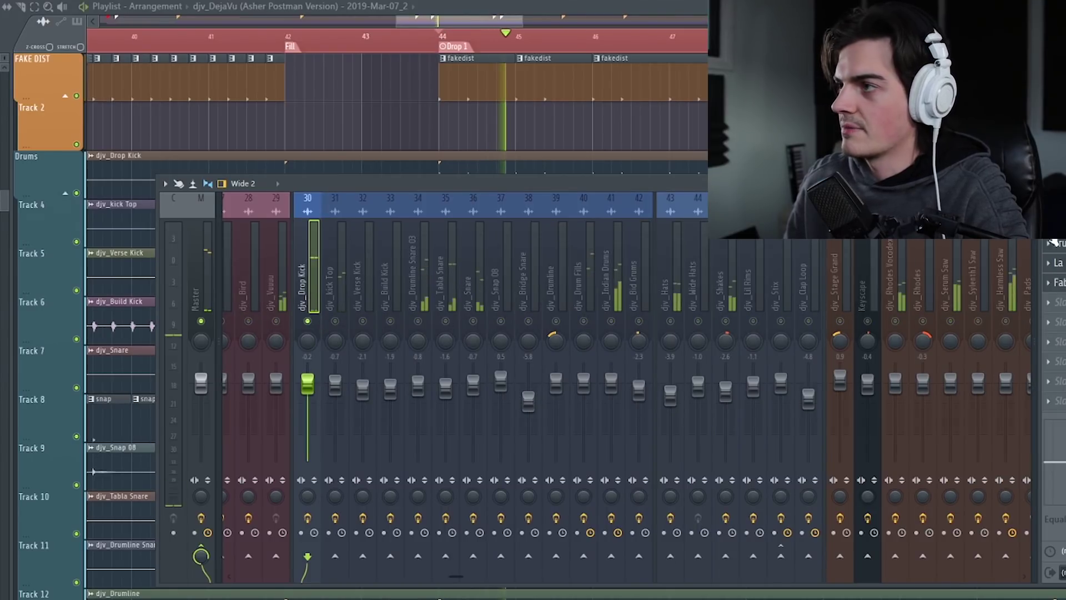
key(space)
key(space)
Inspect the La Petite Excite and FabFilter Pro-Q 3 effects on the Drop Kick insert while playing Drop 1.
click(314, 518)
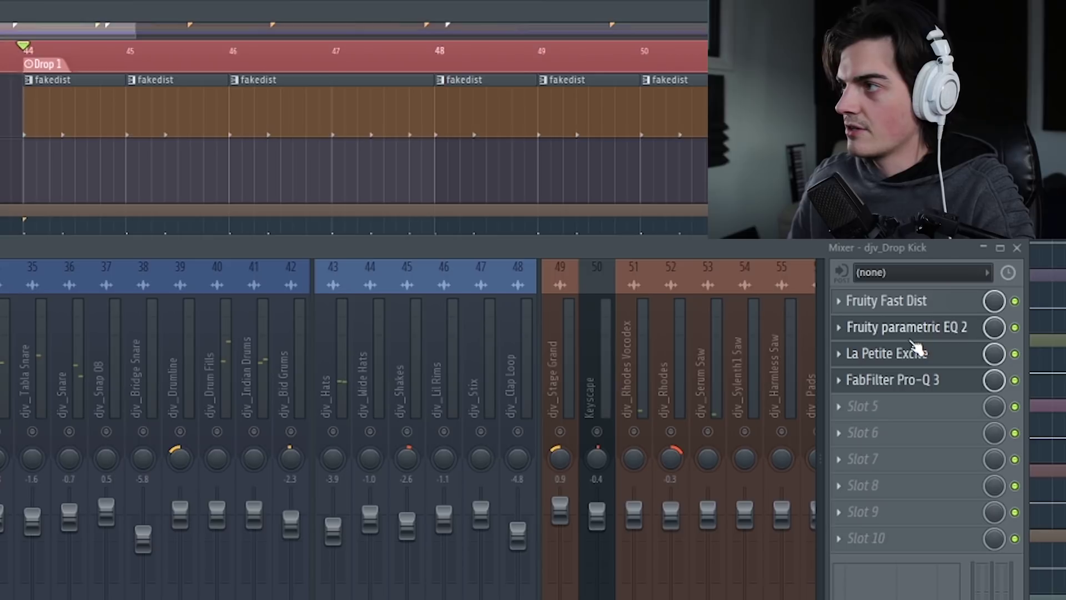
click(919, 359)
drag(276, 128, 393, 176)
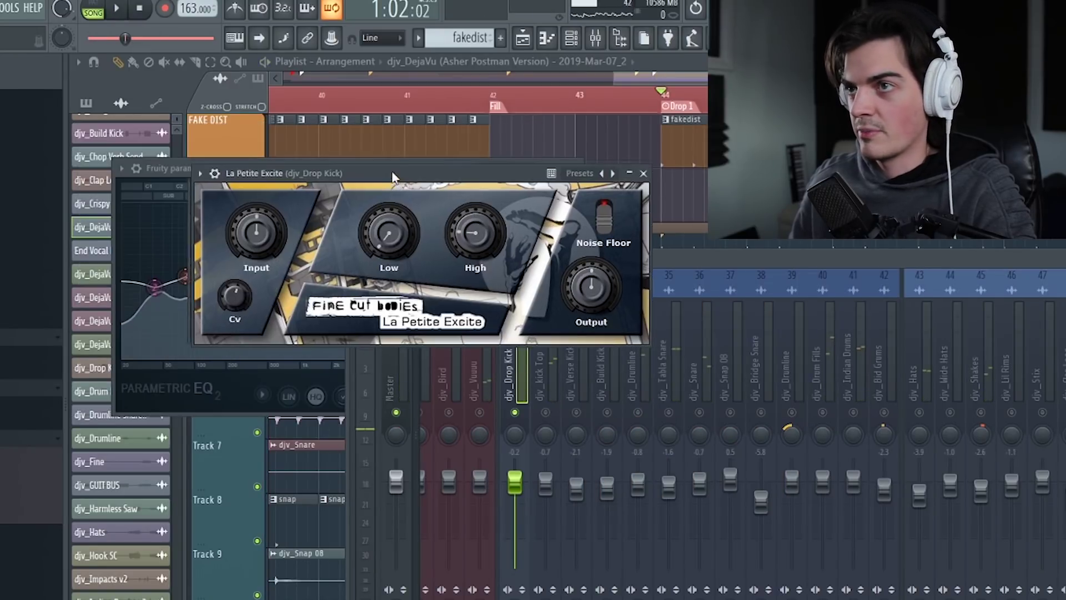
click(1055, 282)
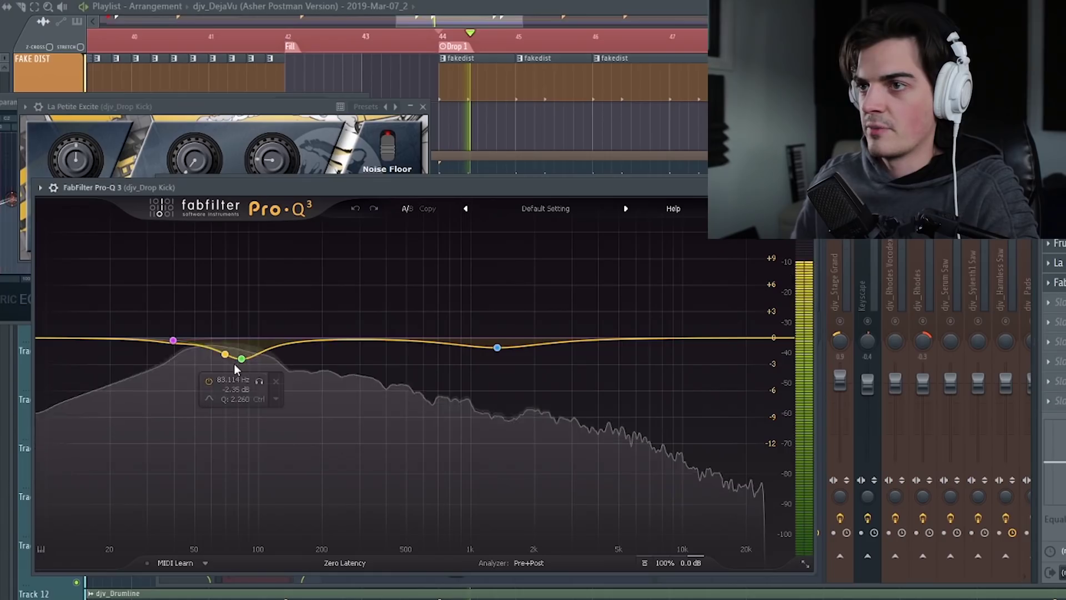
key(space)
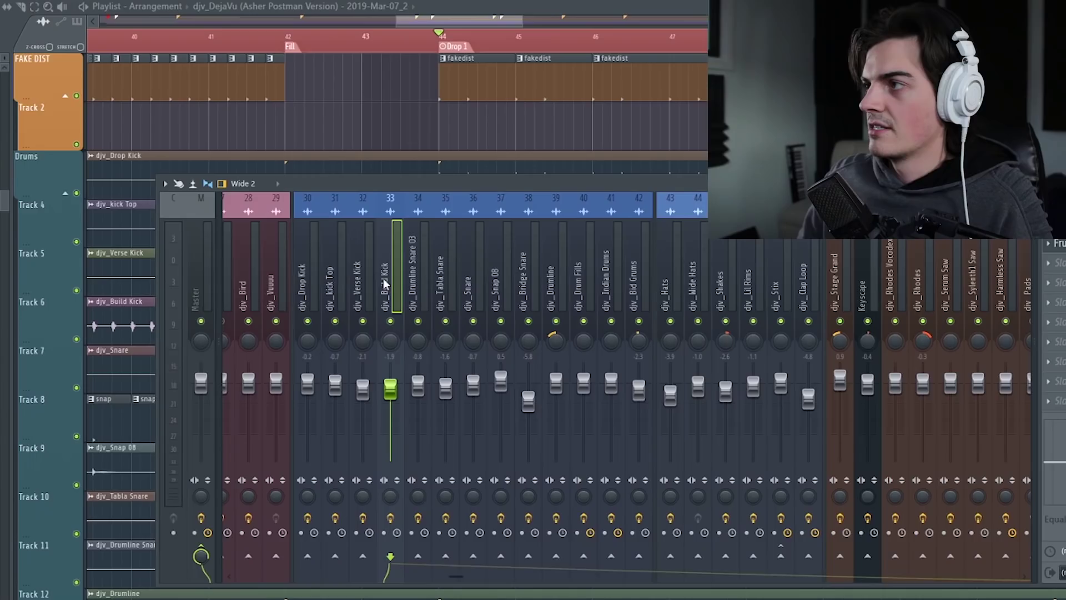
Review the effects on the Drumline Snare 03, Tabla Snare and Drop Kick inserts in turn.
click(419, 290)
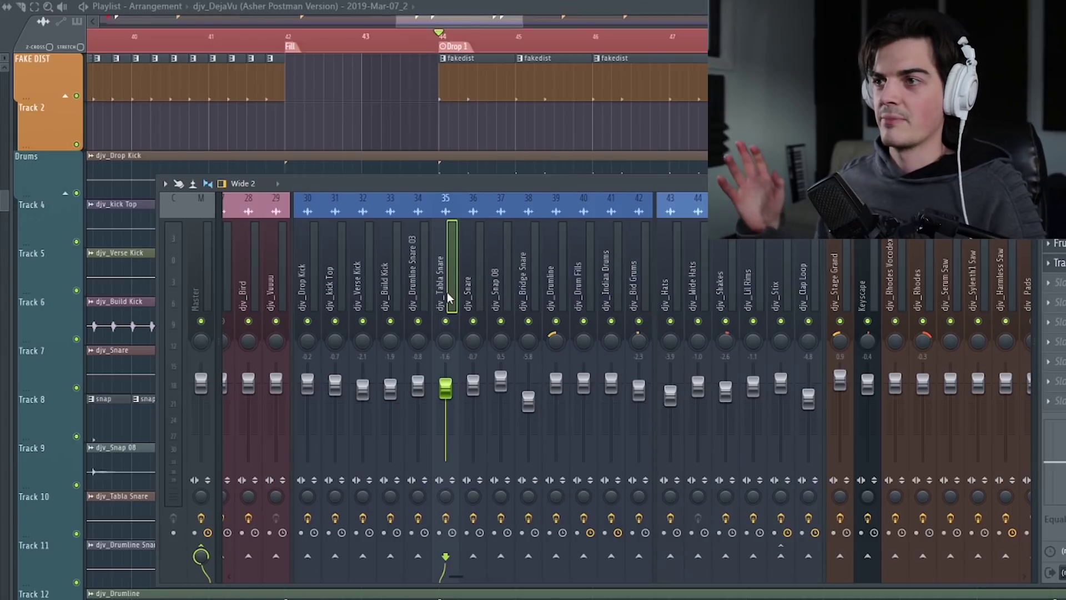
click(315, 304)
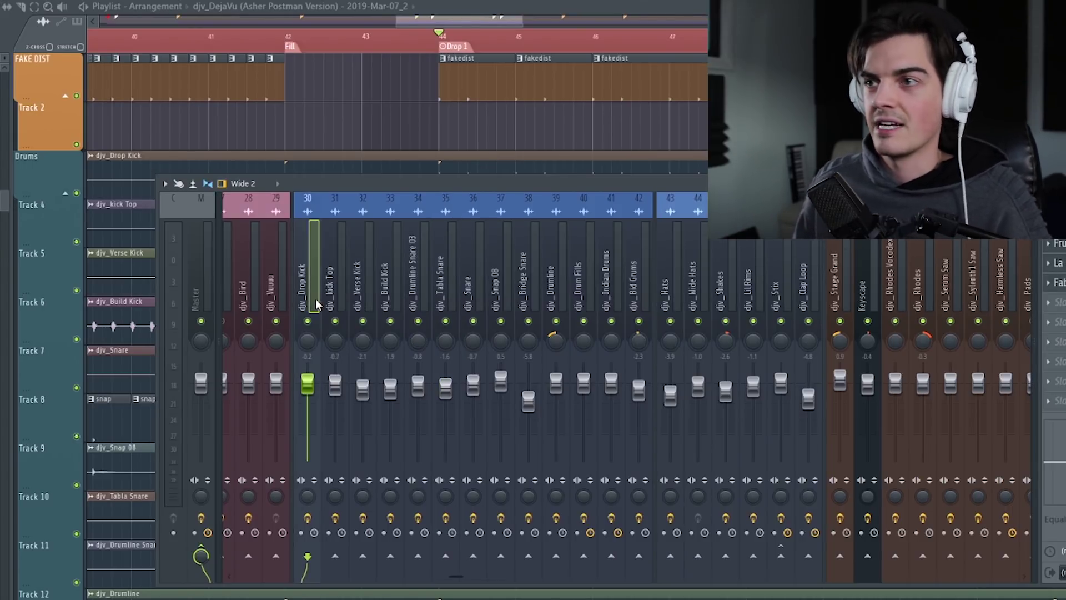
key(F9)
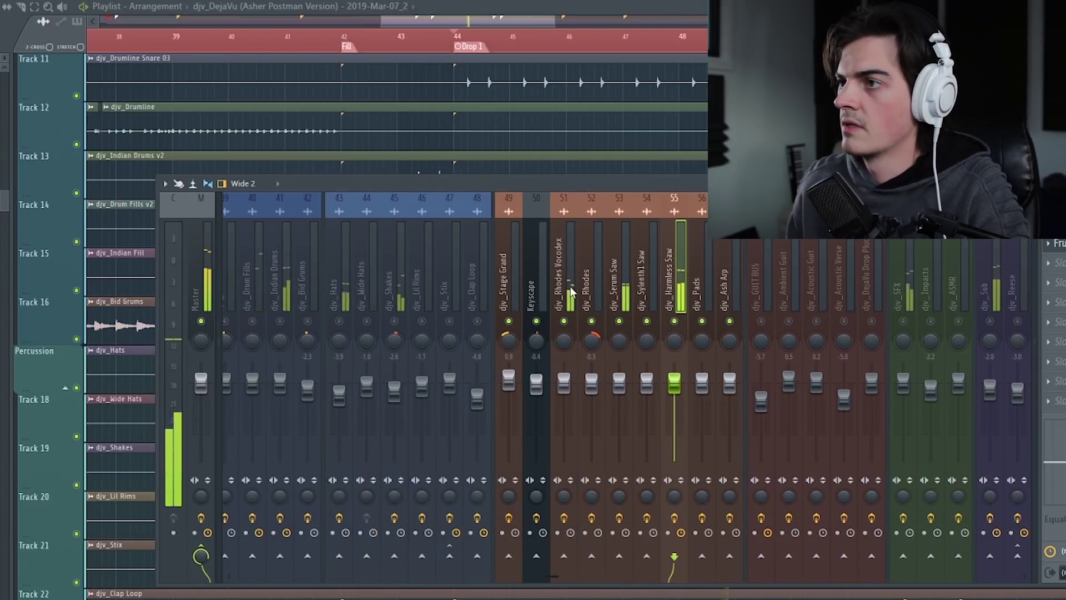
Play Drop 1 from bar 44 with only the chord and synth inserts 49 to 57 soloed.
scroll(571, 285, down, 6)
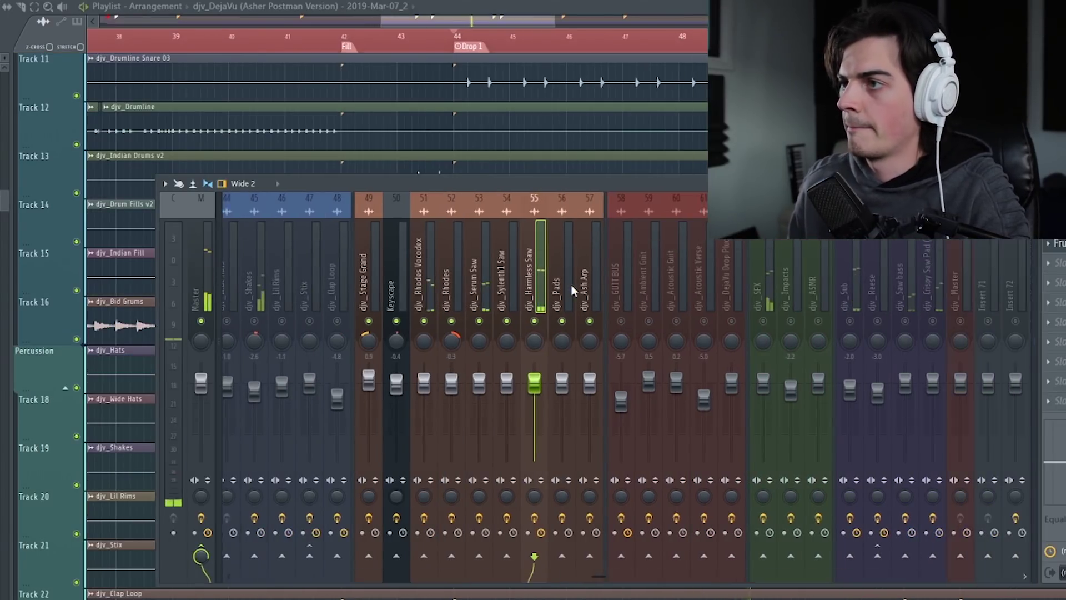
key(space)
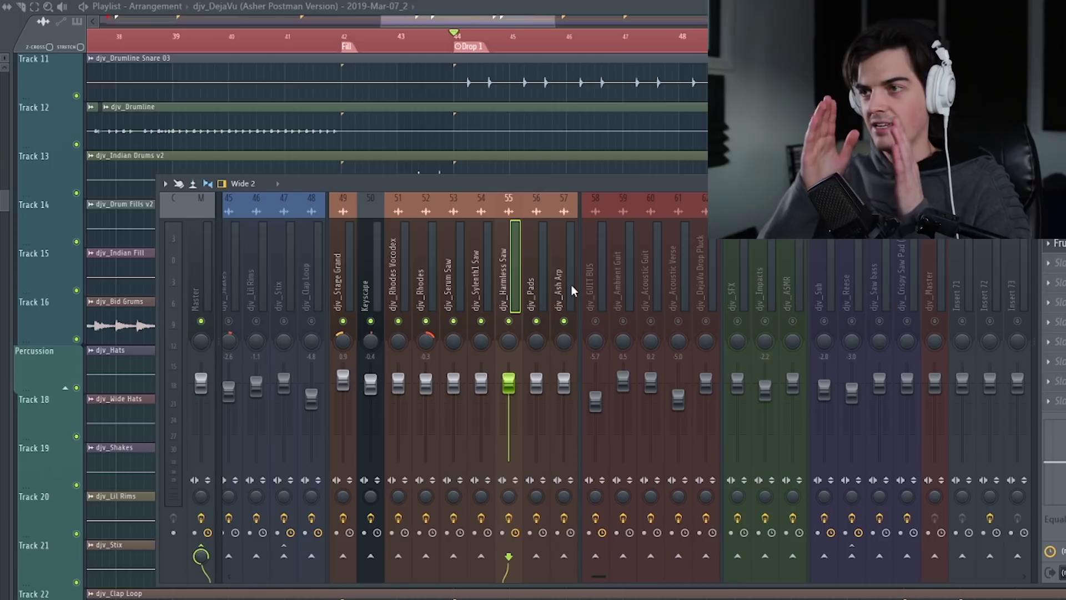
key(space)
scroll(572, 285, down, 1)
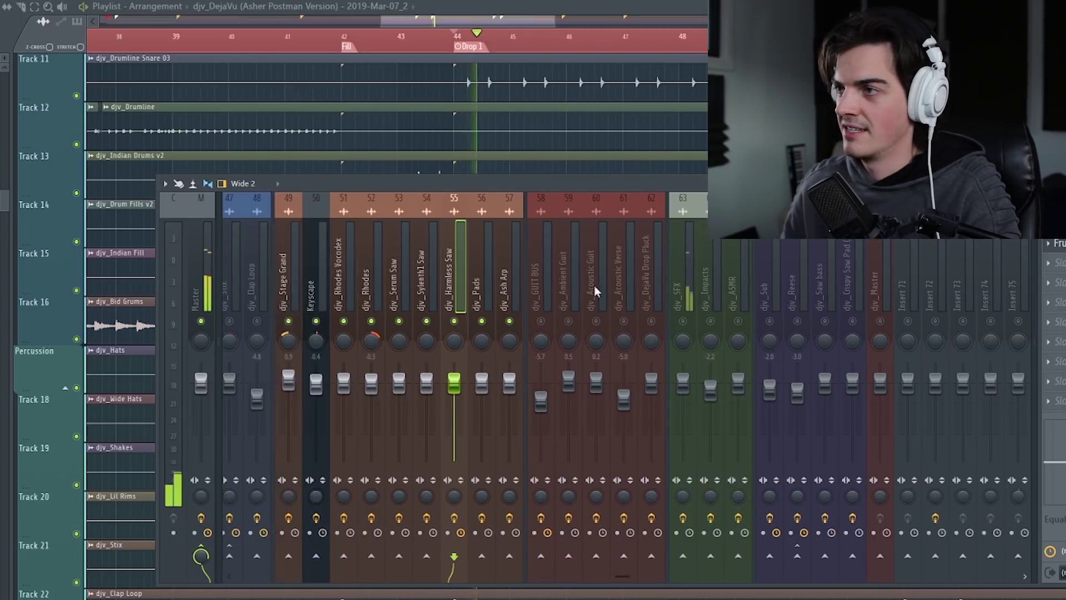
scroll(544, 289, up, 1)
Solo the Harmless Saw, Serum Saw and Rhodes Vocodex inserts one after another from bar 44.
key(space)
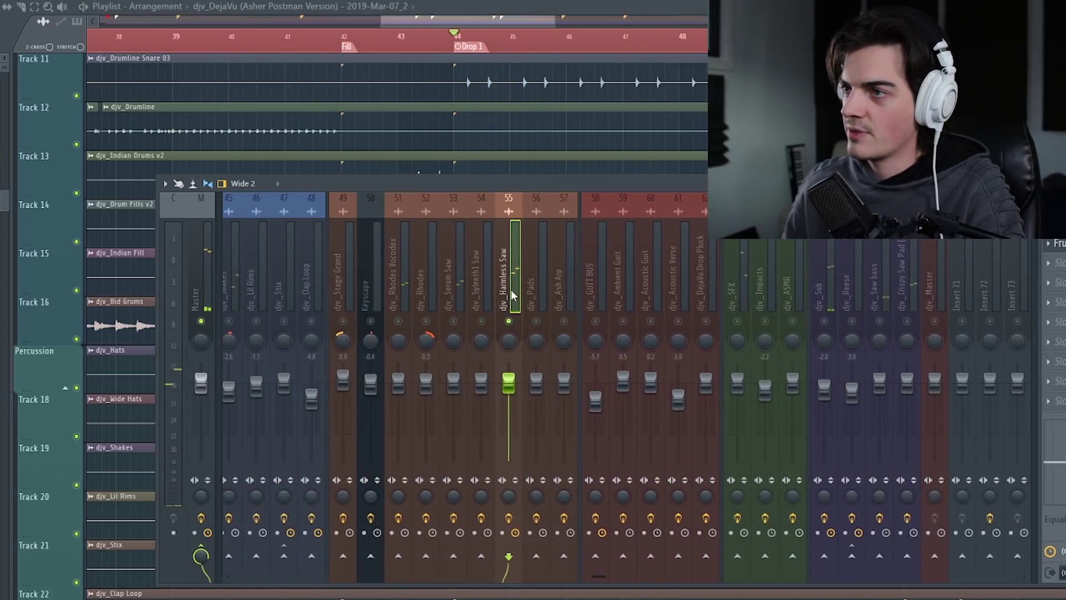
scroll(547, 132, down, 5)
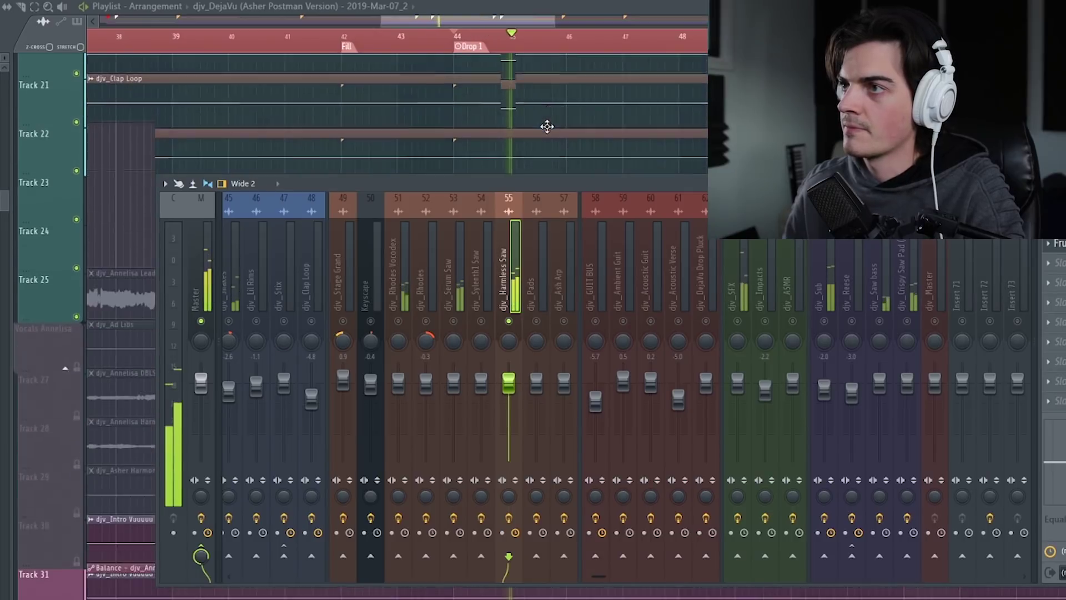
click(456, 298)
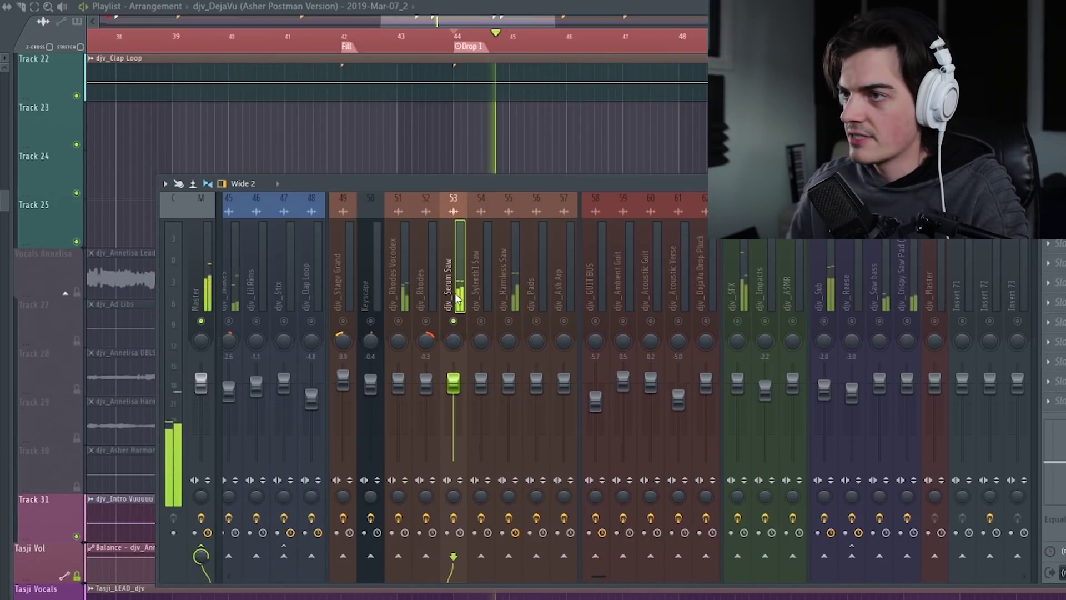
click(398, 300)
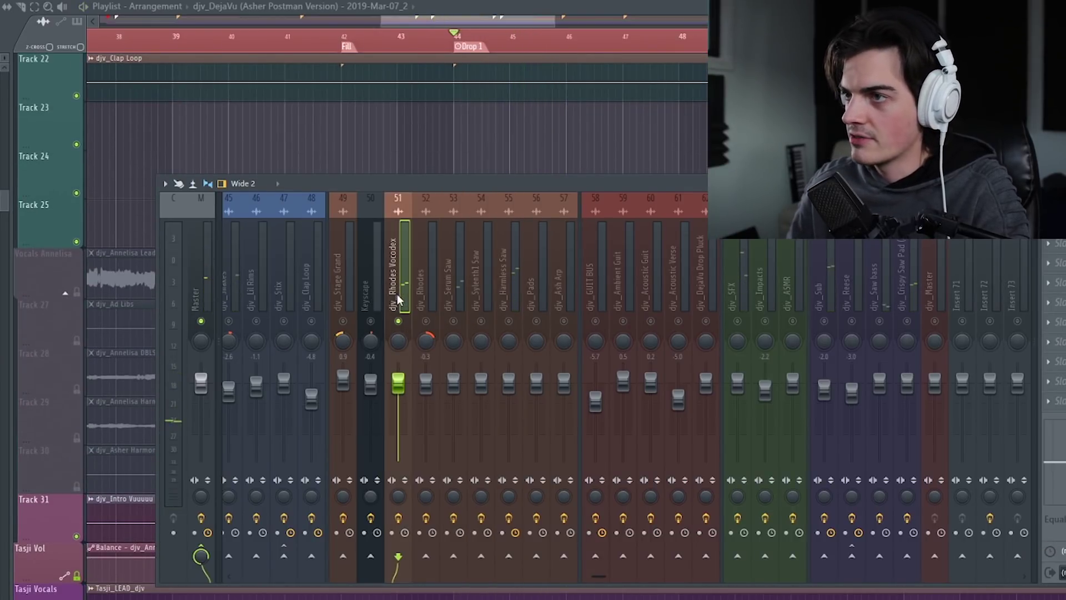
Enable Serum Saw and Harmless Saw together with Rhodes Vocodex, and play Drop 1.
click(454, 321)
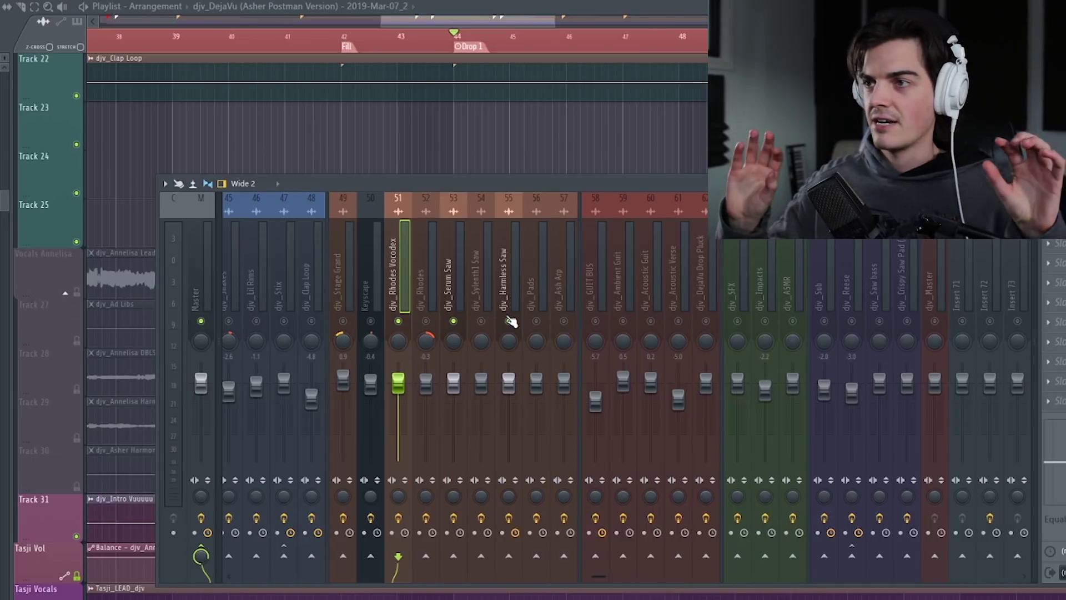
key(space)
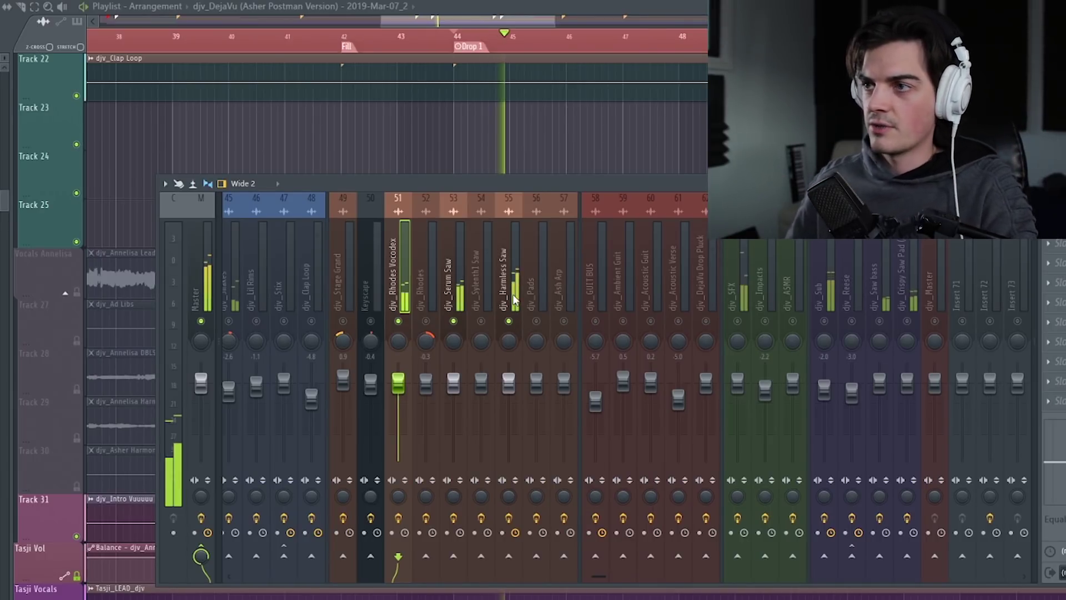
key(space)
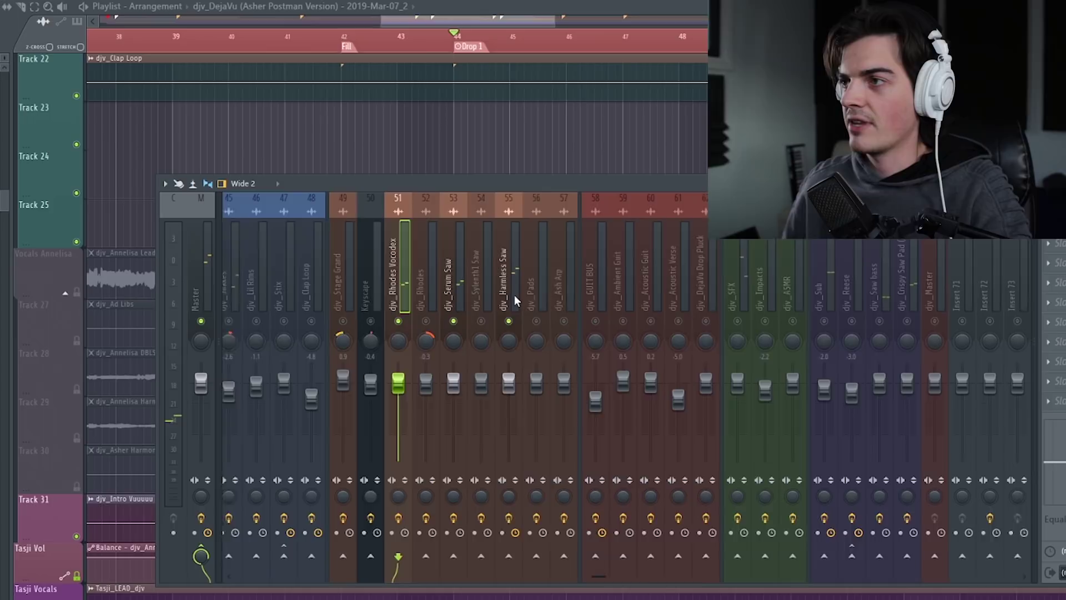
Solo the Sub insert and the Saw bass and Crispy Saw Pad inserts separately, and play all three together.
click(514, 294)
scroll(525, 295, down, 3)
scroll(581, 308, up, 4)
key(space)
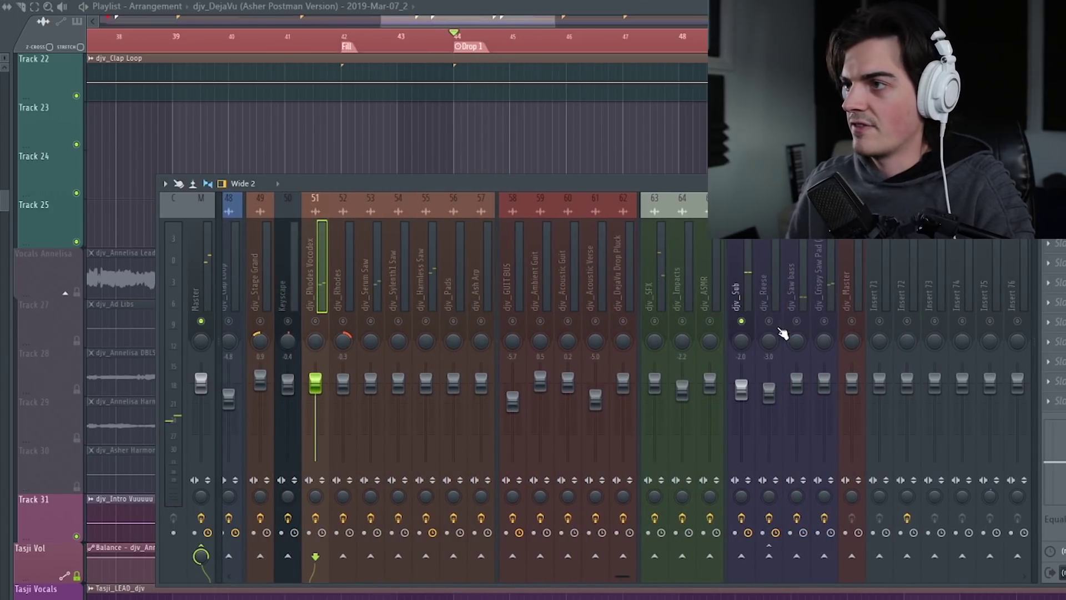
click(791, 297)
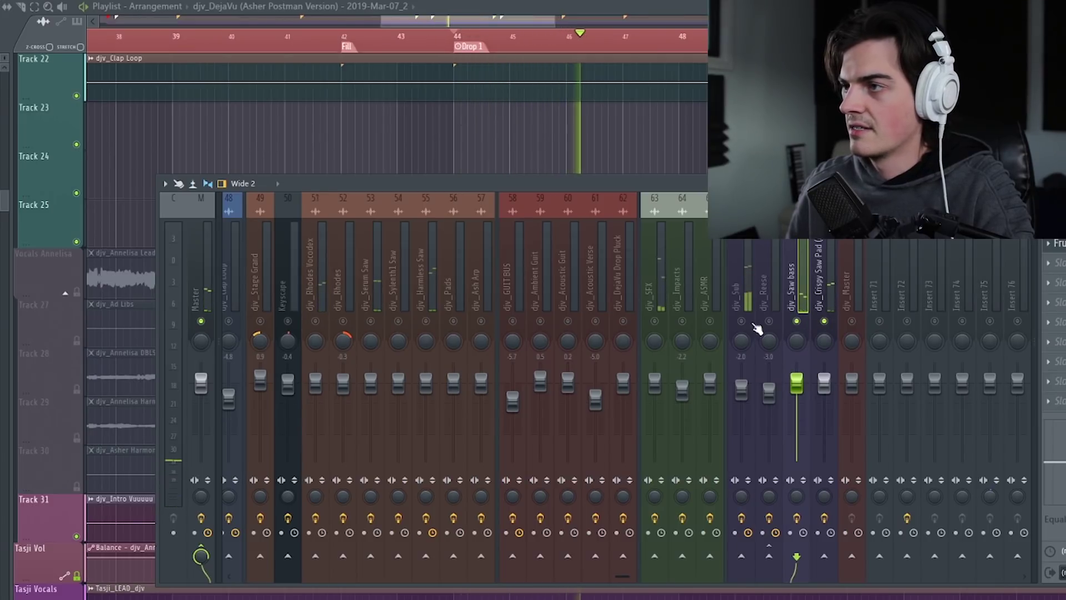
click(748, 291)
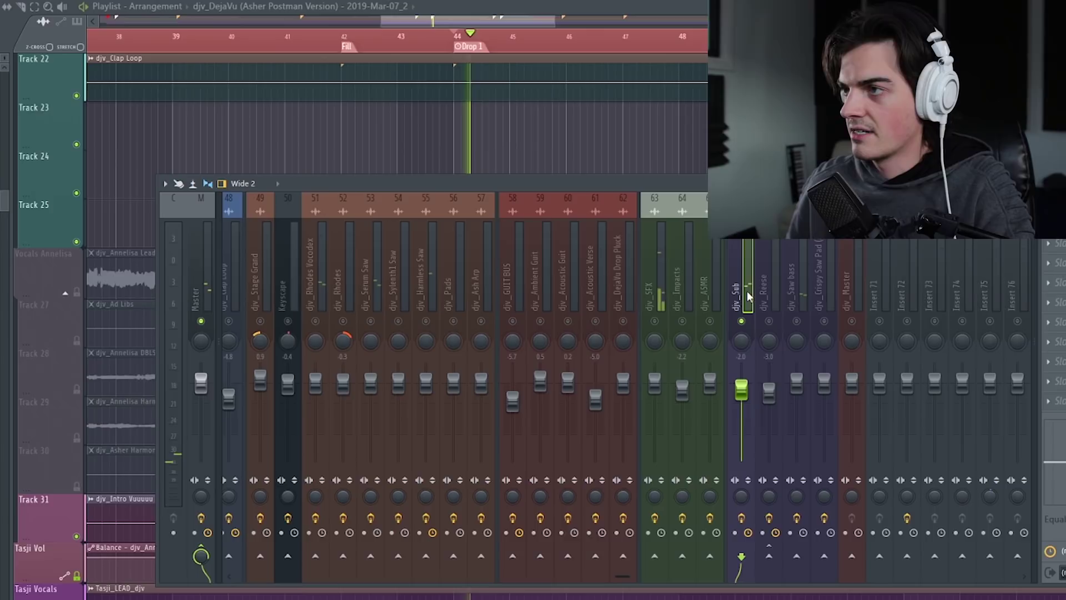
click(796, 320)
click(824, 321)
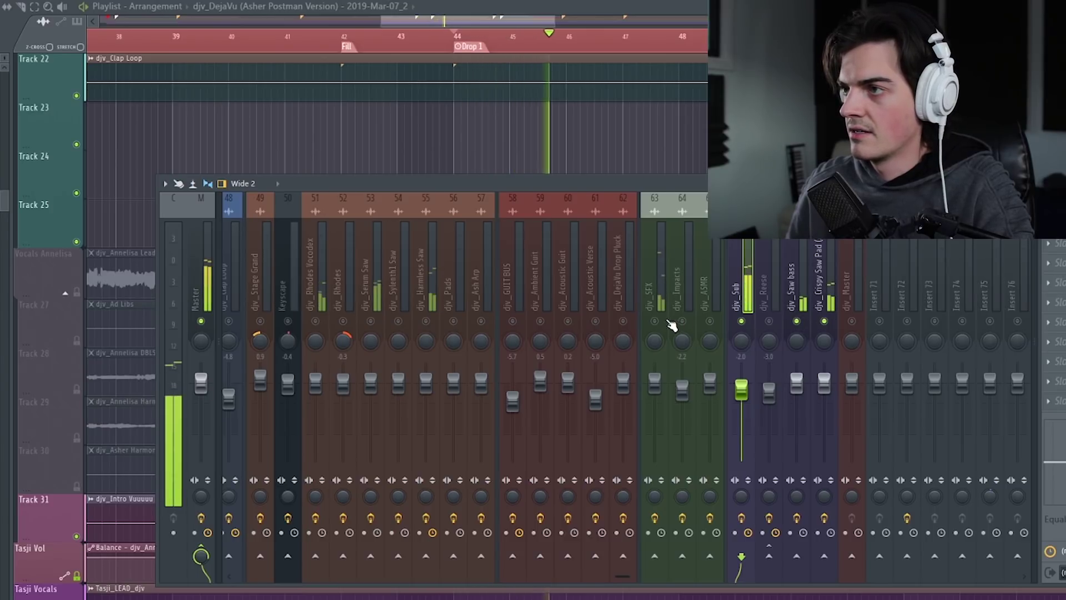
Add the SFX, Harmless Saw, Sylenth1 Saw, Serum Saw, Rhodes and Rhodes Vocodex inserts to the soloed bass inserts.
click(426, 321)
click(398, 321)
click(371, 321)
click(343, 320)
drag(324, 321, 314, 320)
Enable all drum and percussion inserts from 30 to 48 with the soloed synths and basses, and play Drop 1.
scroll(333, 316, up, 5)
drag(555, 321, 990, 320)
scroll(993, 325, right, 3)
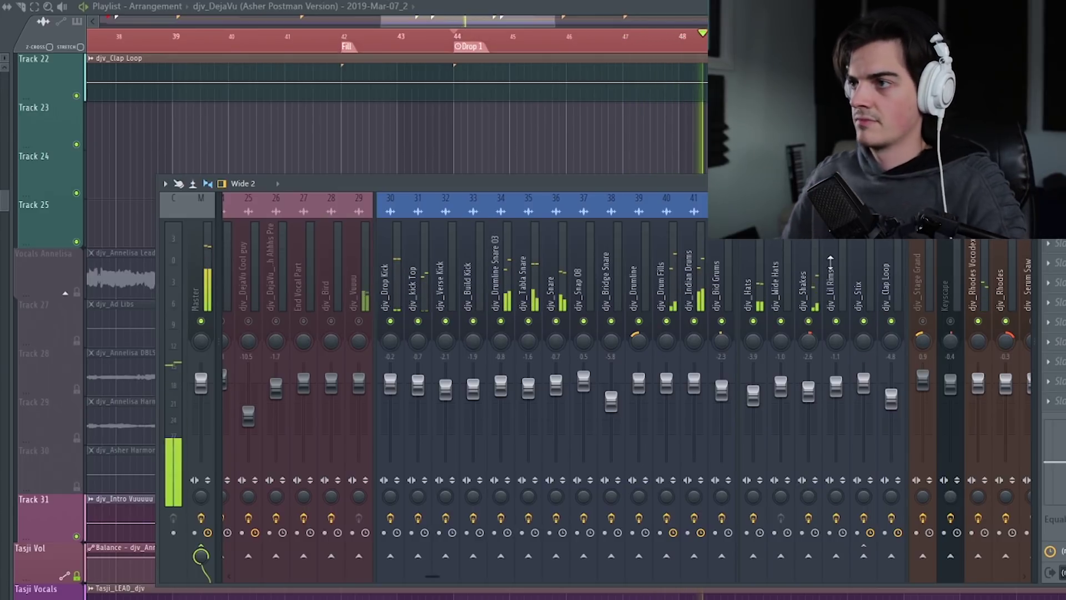
scroll(803, 282, left, 1)
scroll(714, 283, left, 11)
key(space)
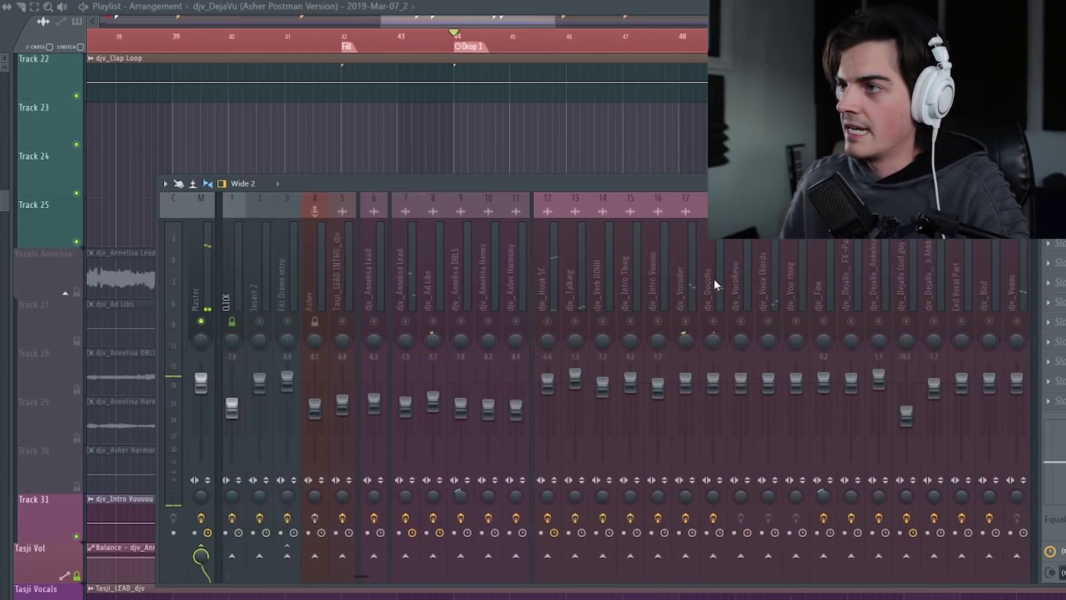
scroll(714, 285, right, 15)
scroll(714, 278, right, 6)
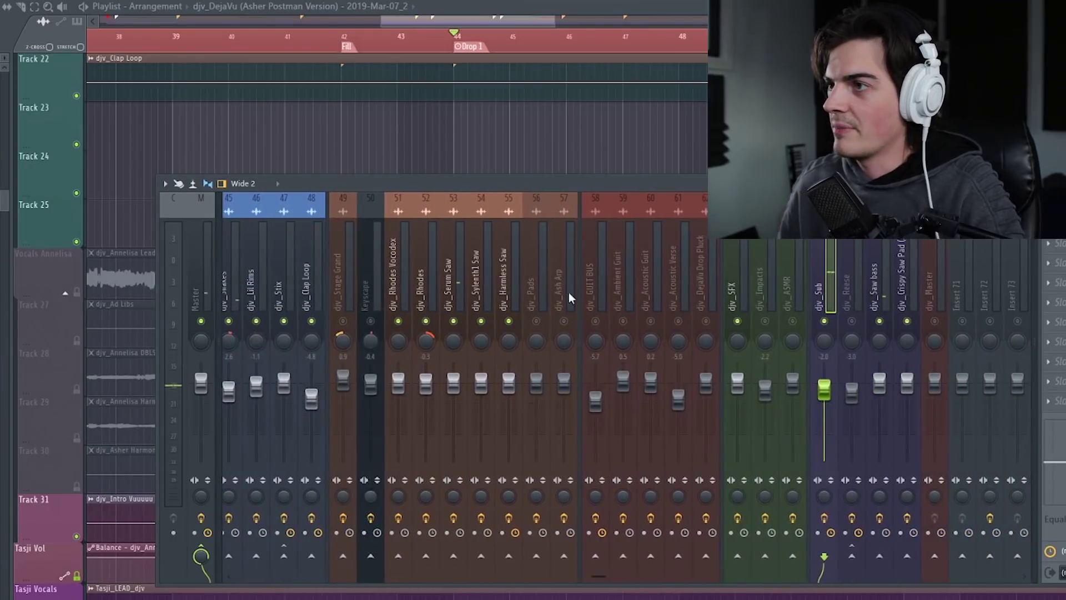
Solo the Vuuuu vocal insert in the mixer and play it in Drop 1.
scroll(619, 291, left, 12)
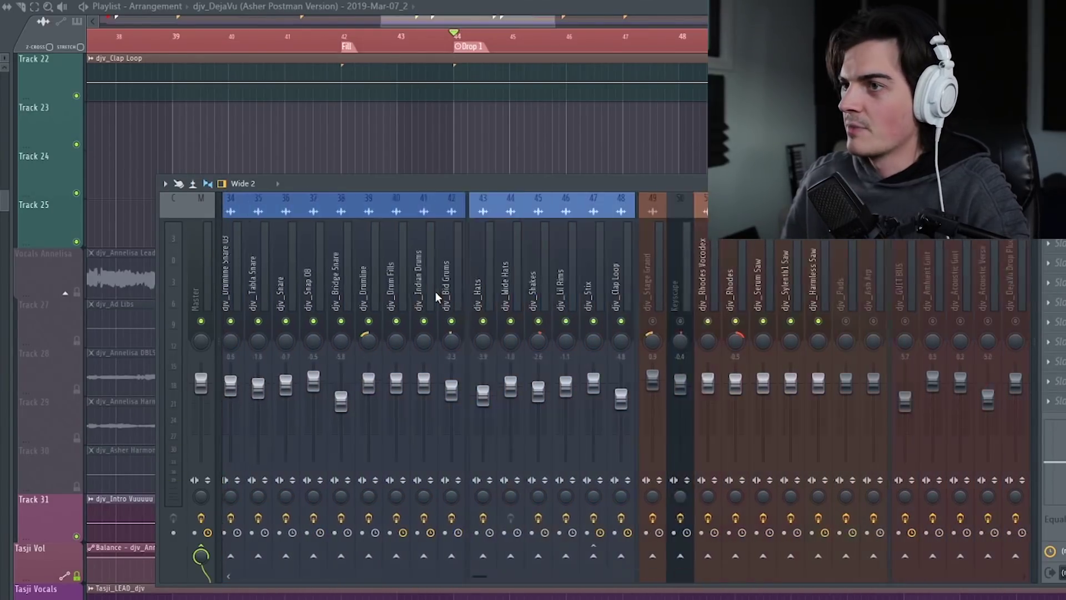
scroll(398, 286, left, 4)
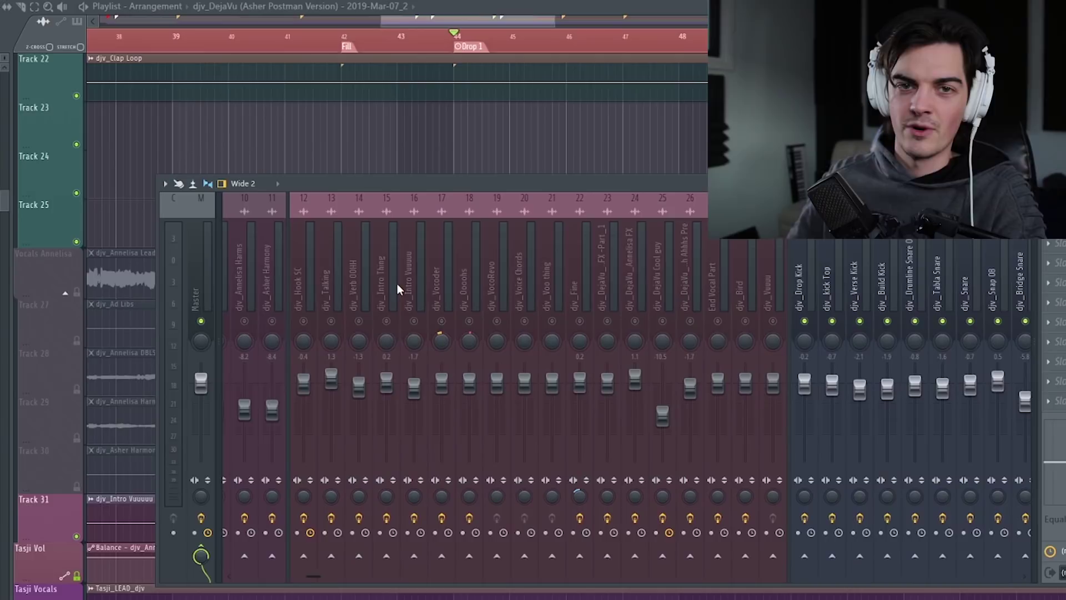
scroll(411, 285, right, 3)
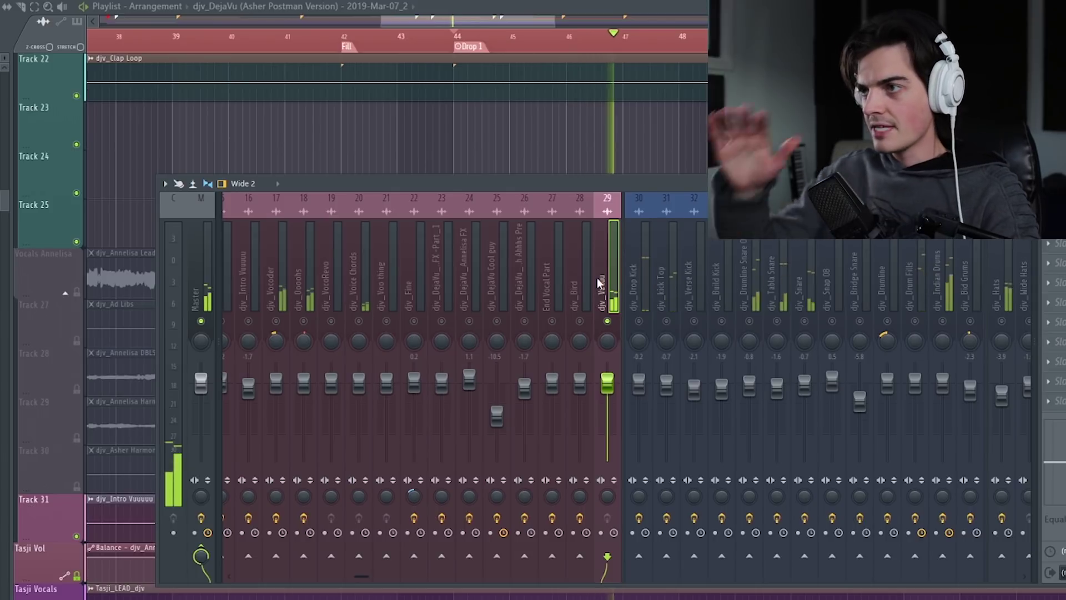
key(space)
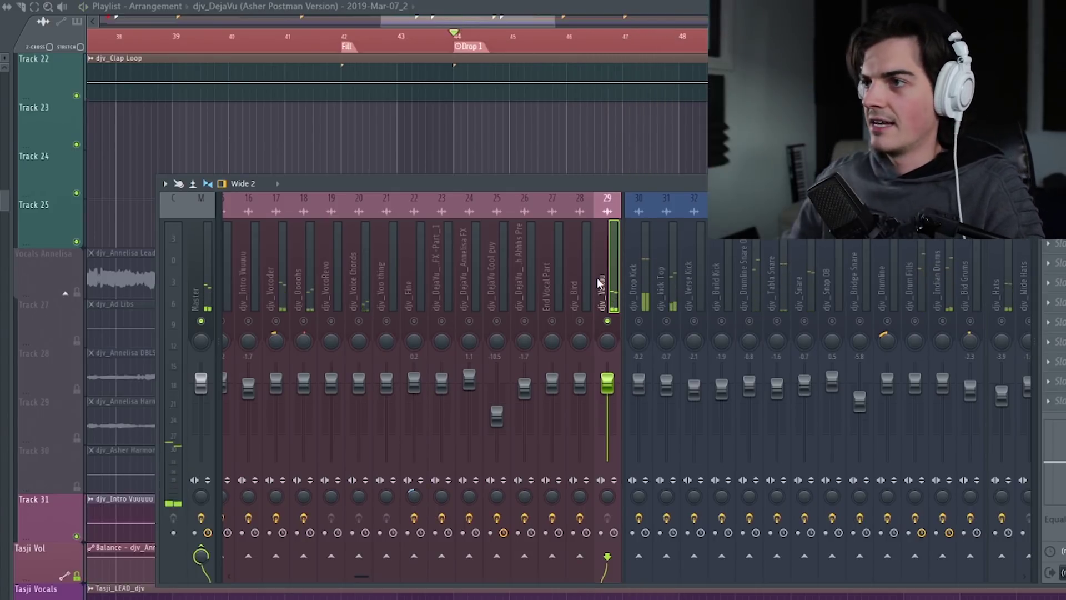
scroll(523, 303, up, 6)
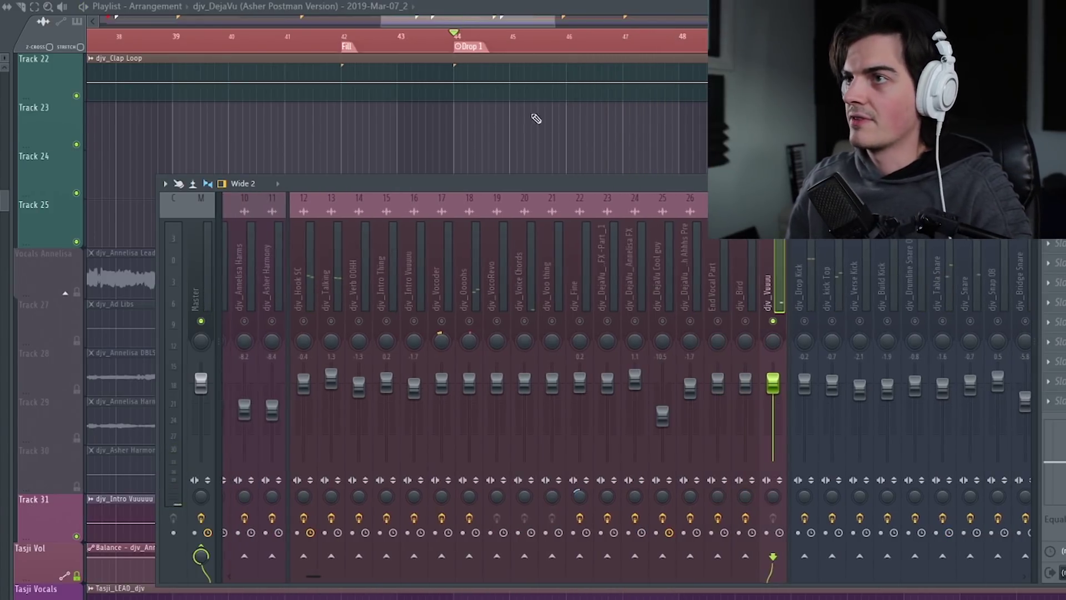
Locate the vocal FX tracks in the playlist, and solo the Voice Chords insert over Drop 1.
click(536, 140)
scroll(532, 147, down, 10)
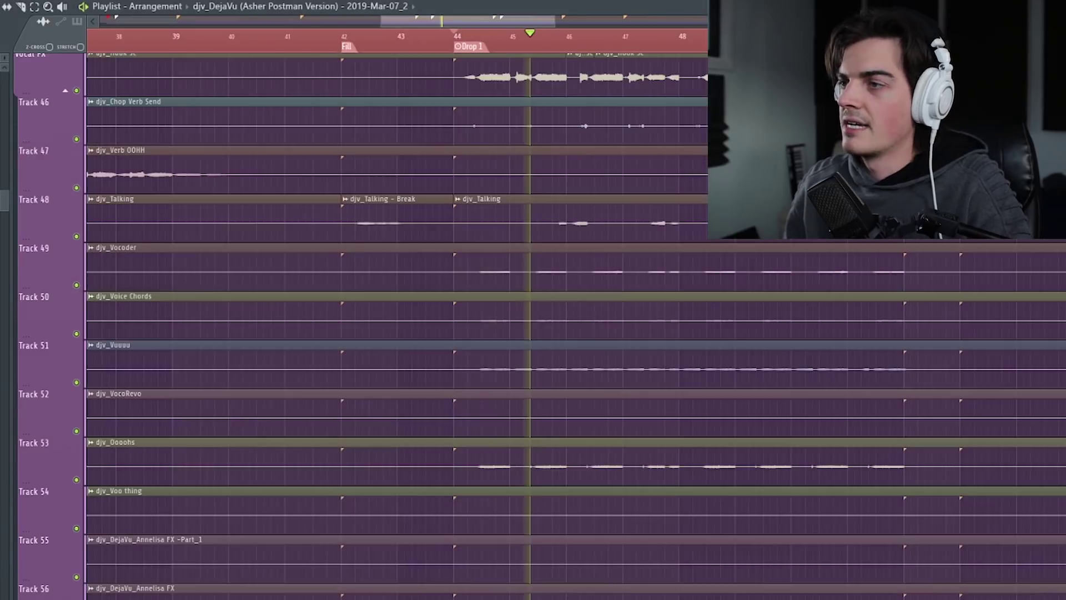
key(space)
key(F9)
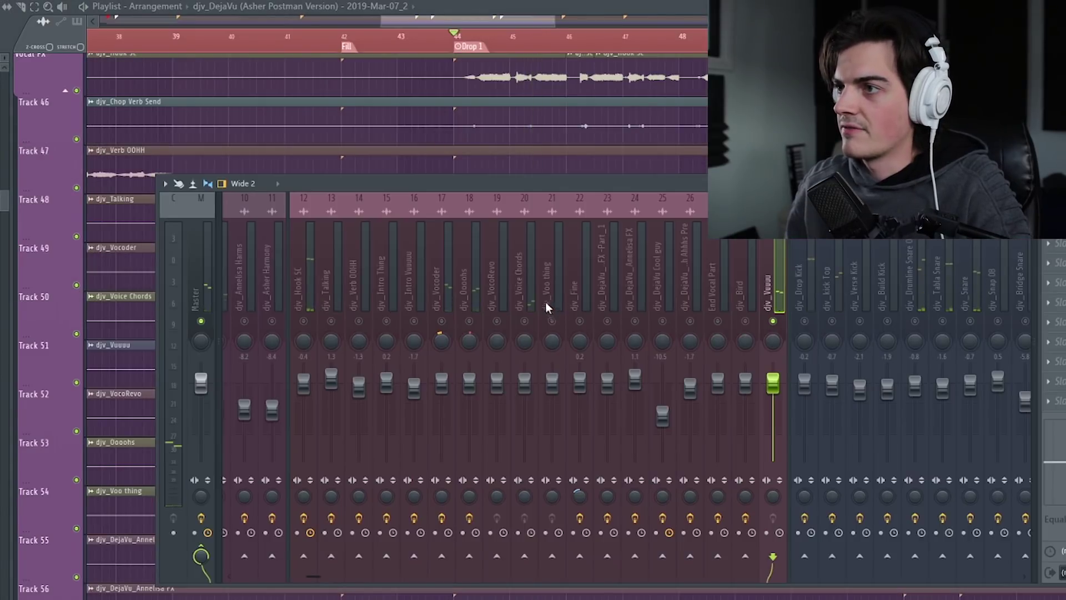
click(522, 293)
key(space)
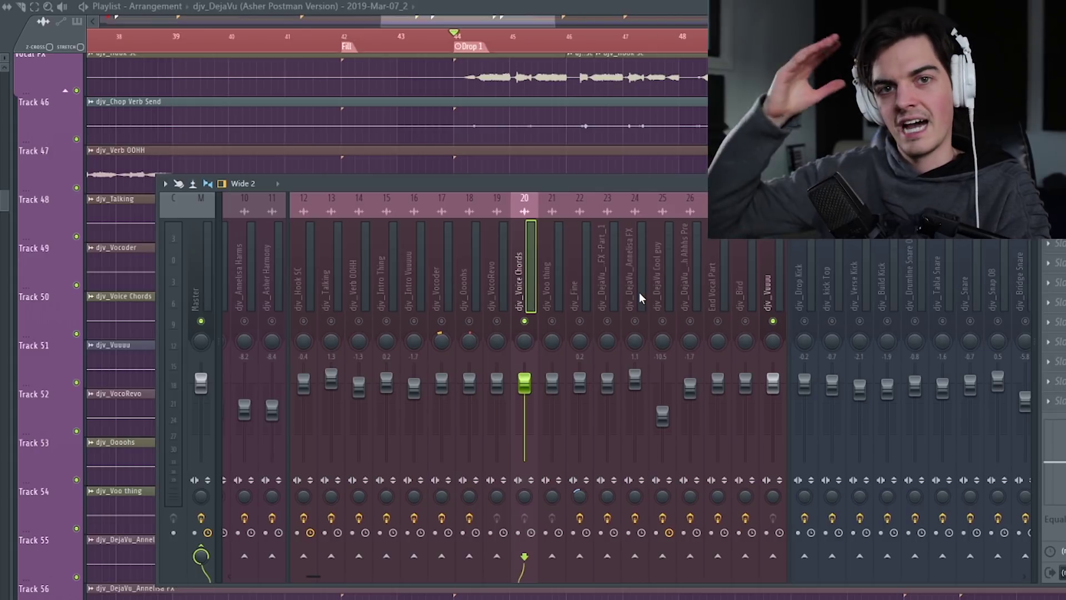
Solo the Oooohs and Vocoder inserts separately, and play both together with Voice Chords and Vuuuu.
key(space)
click(474, 297)
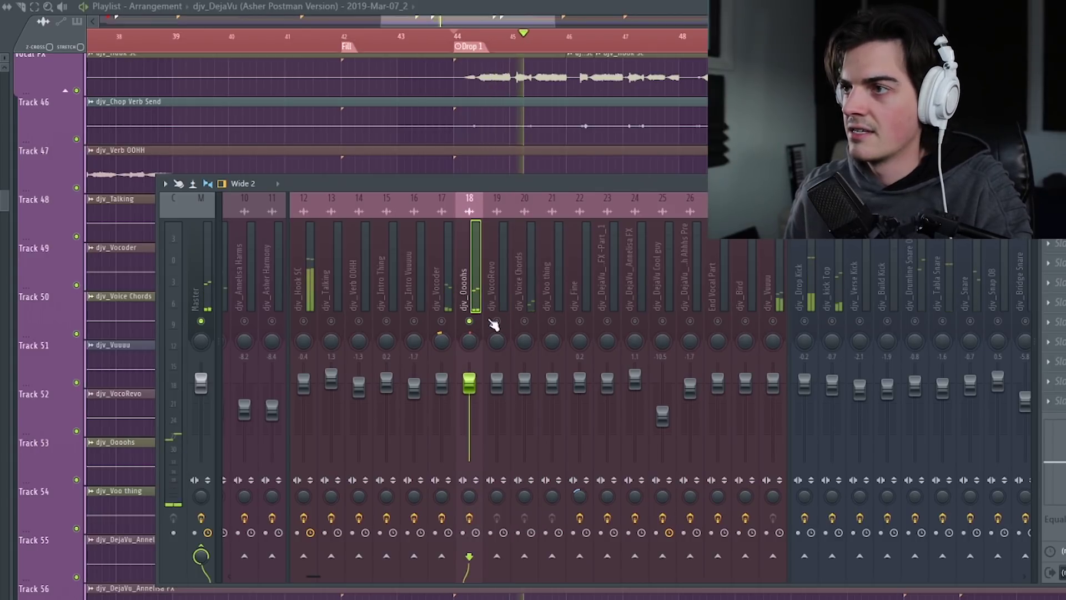
click(438, 294)
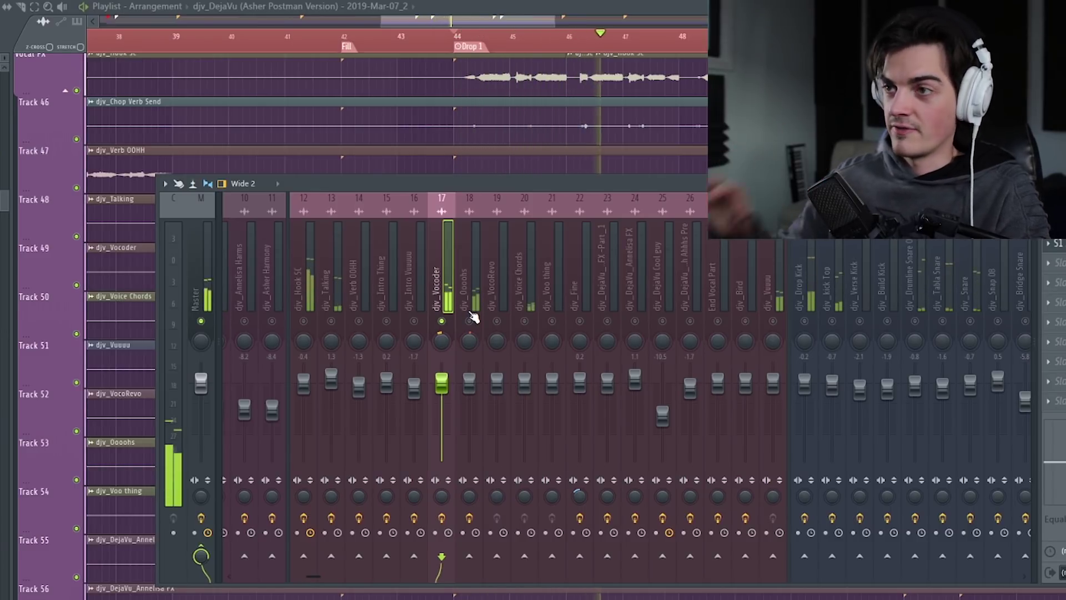
click(525, 321)
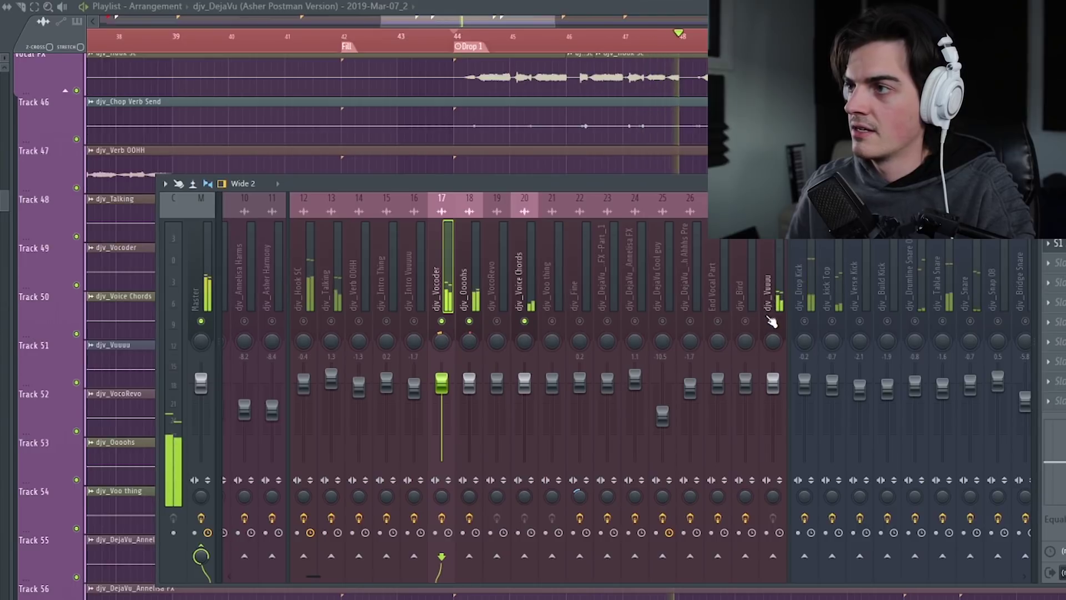
Play Drop 1 with the Harmless Saw, Sub, Saw bass and Crispy Saw Pad inserts enabled.
scroll(613, 284, left, 6)
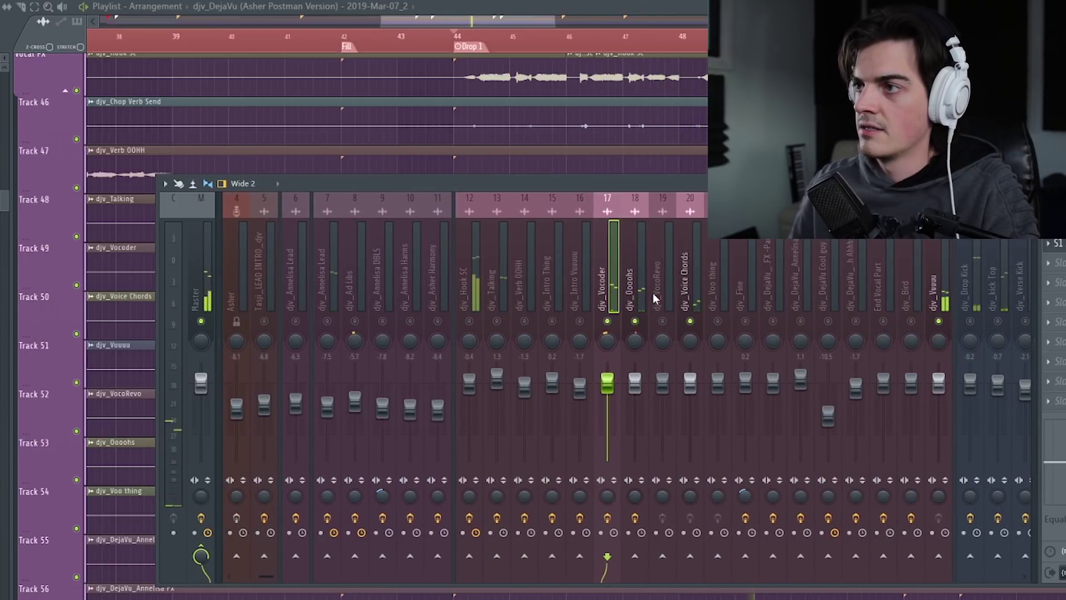
scroll(748, 304, right, 20)
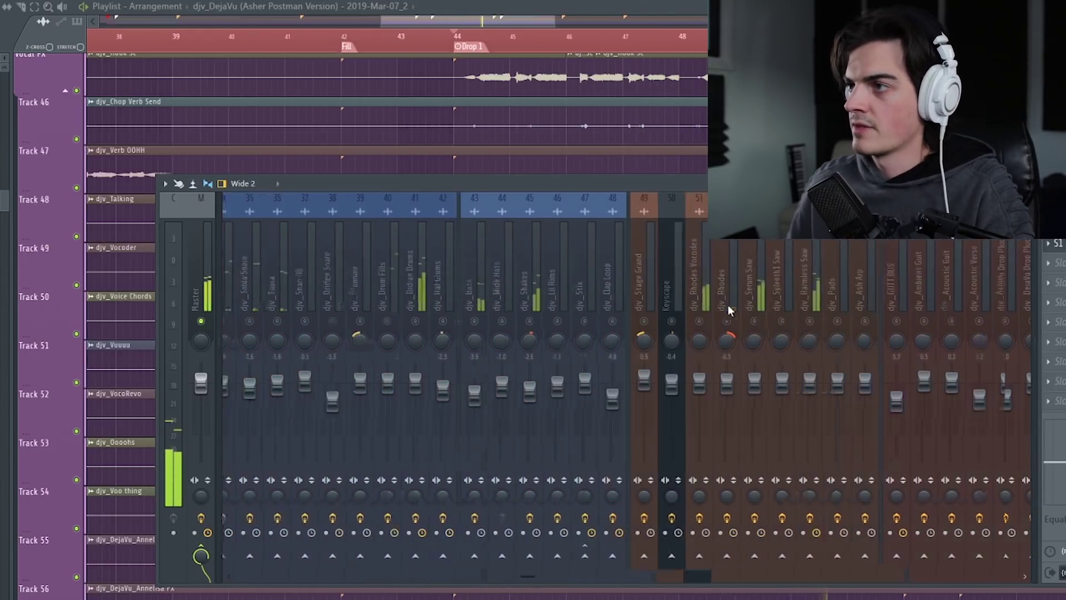
scroll(729, 309, right, 3)
scroll(765, 328, right, 18)
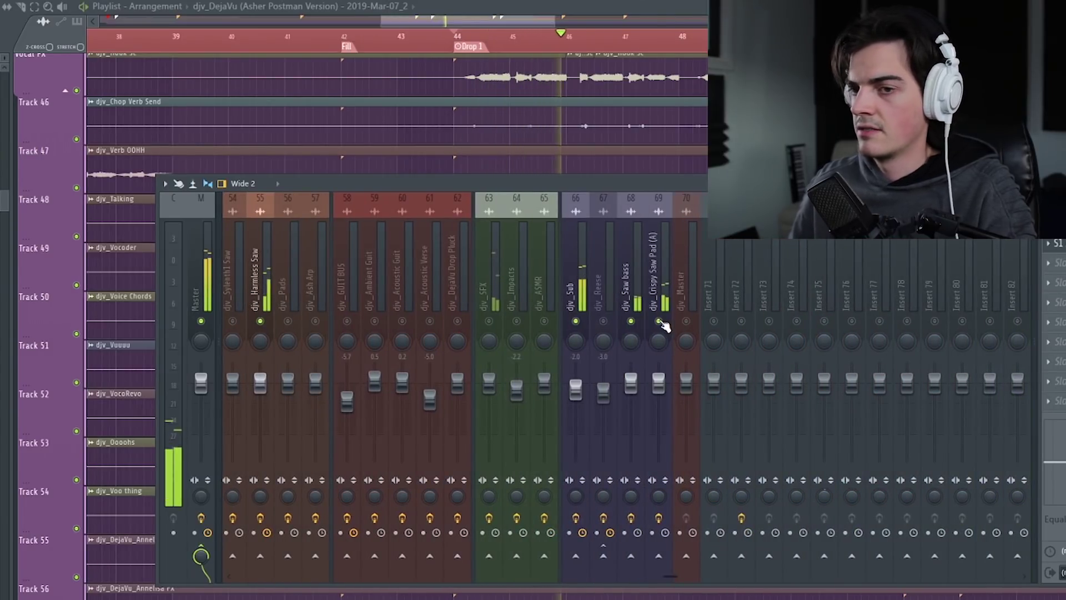
scroll(662, 324, left, 20)
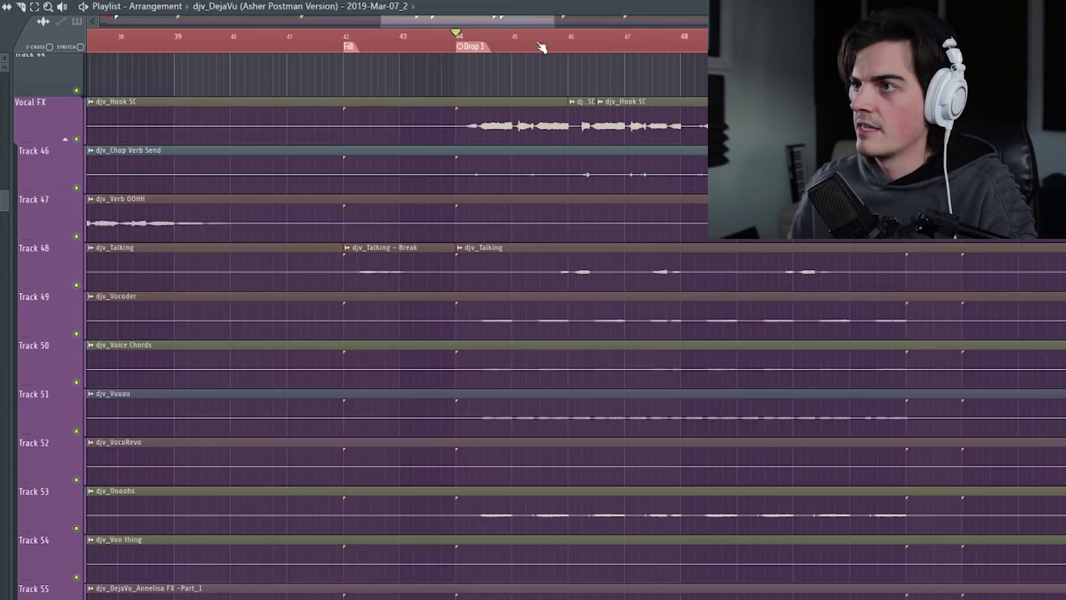
Play Drop 1 from bar 46 up to the break, following the vocal FX clips in the playlist.
scroll(543, 43, up, 3)
click(581, 35)
drag(514, 58, 380, 65)
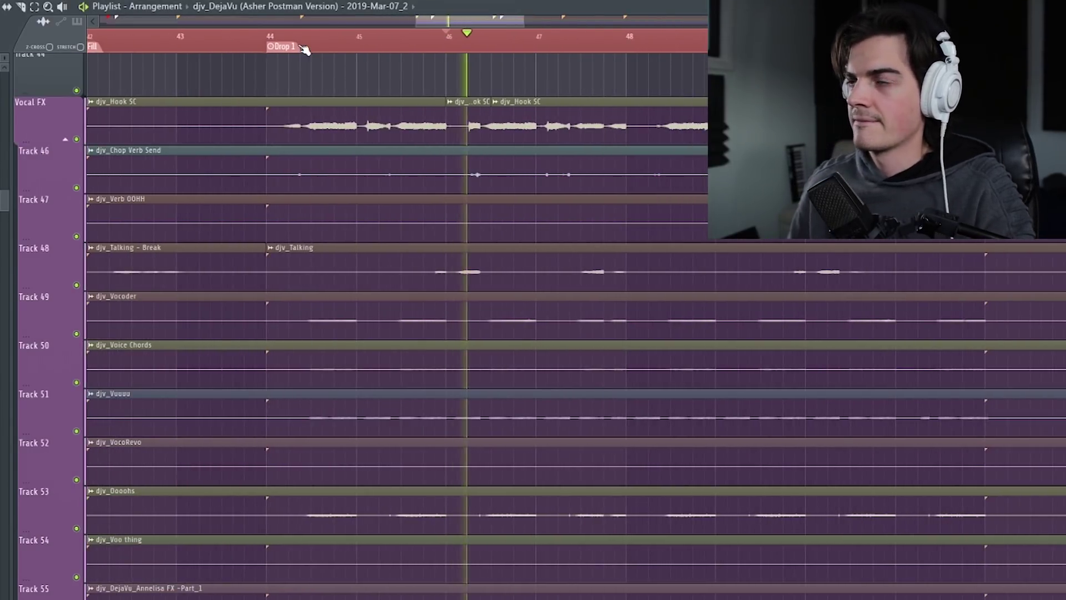
scroll(310, 48, down, 2)
scroll(310, 45, down, 1)
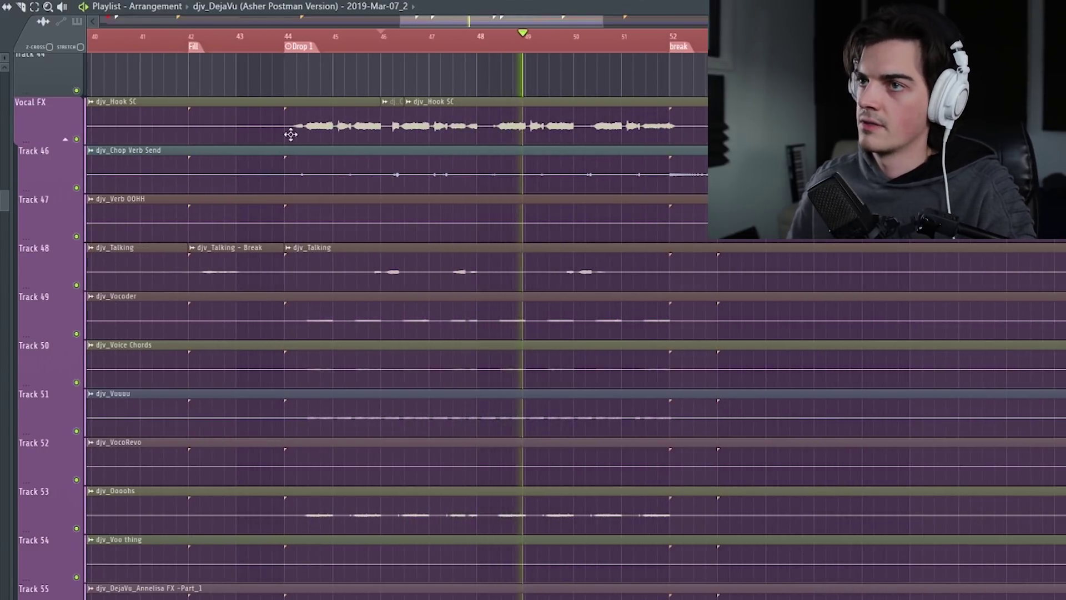
scroll(290, 133, up, 1)
scroll(409, 50, up, 3)
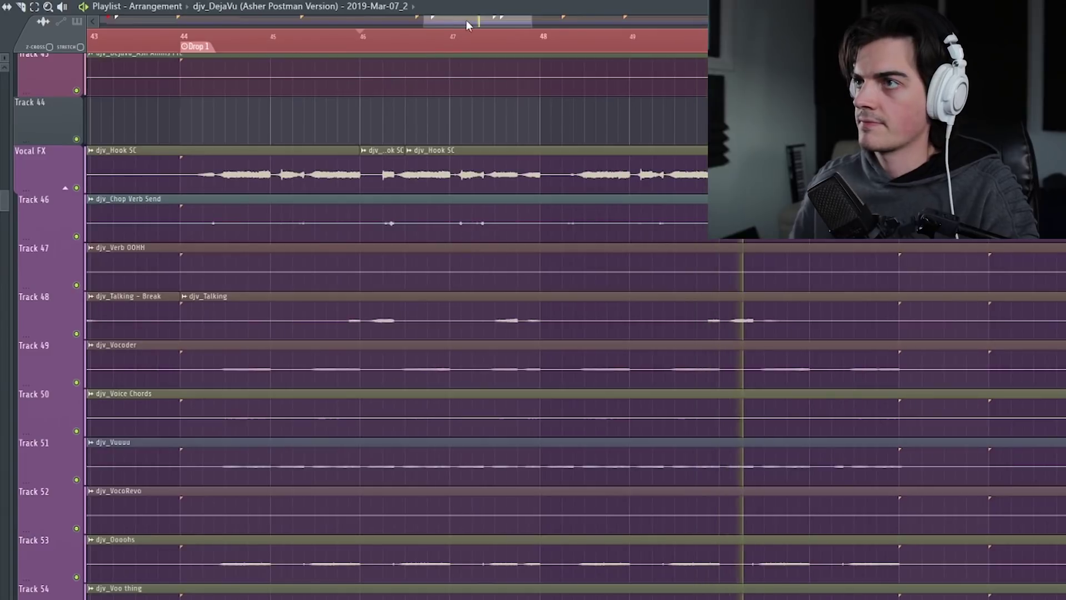
scroll(472, 32, down, 3)
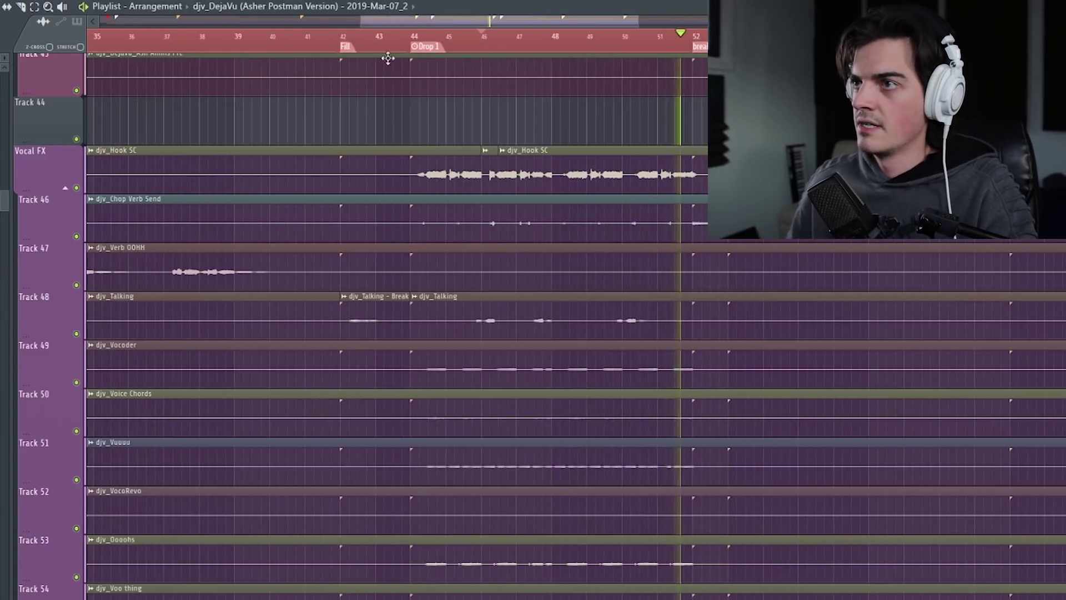
key(space)
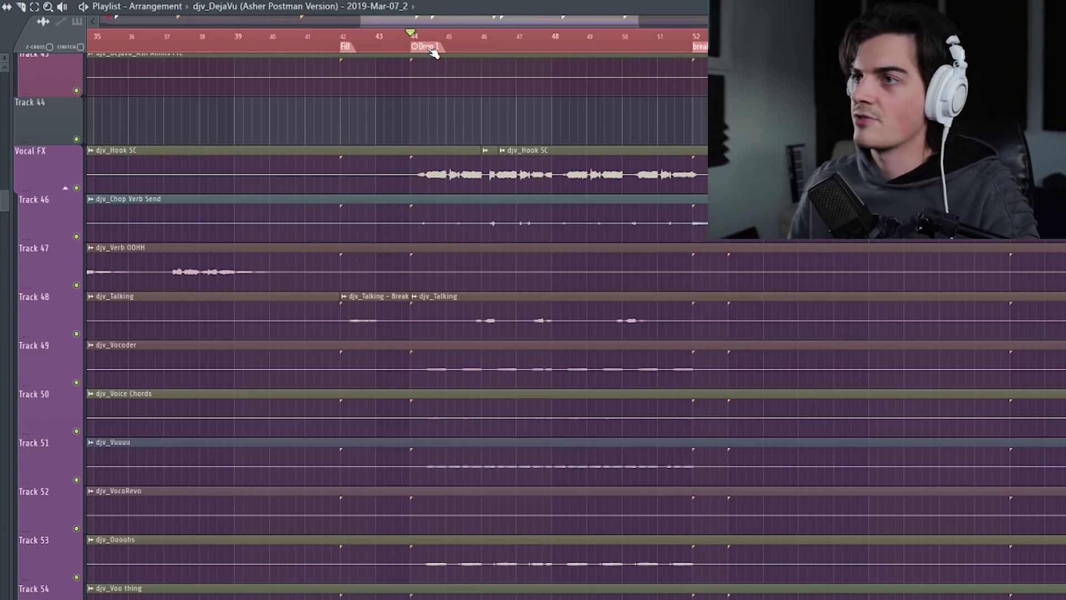
Examine the vocal FX clips across the whole arrangement, and play the start of Drop 1.
scroll(433, 52, up, 3)
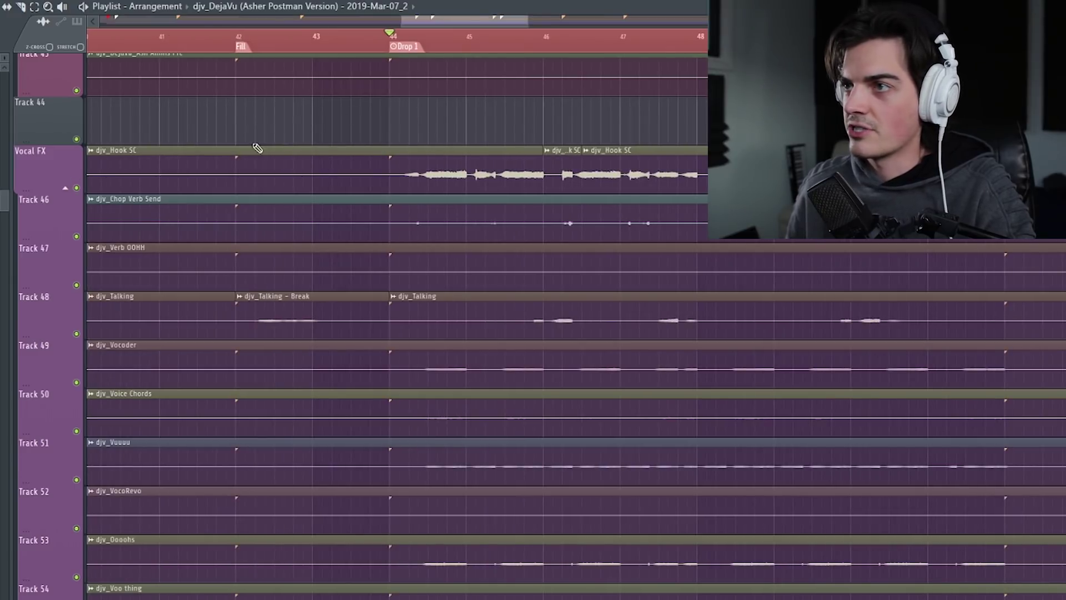
scroll(392, 56, down, 6)
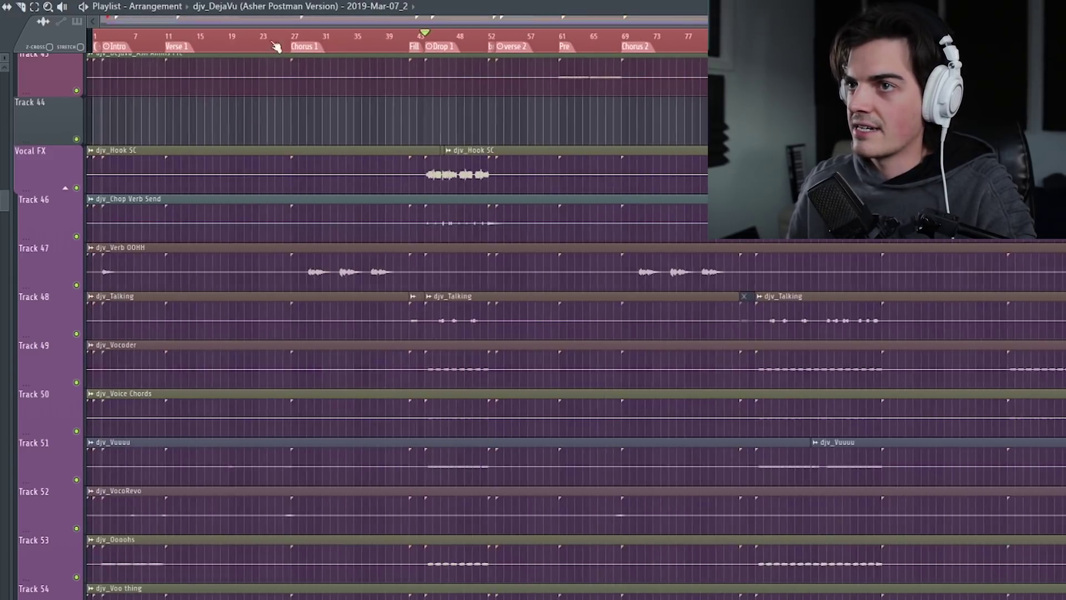
scroll(127, 51, up, 3)
scroll(127, 51, down, 2)
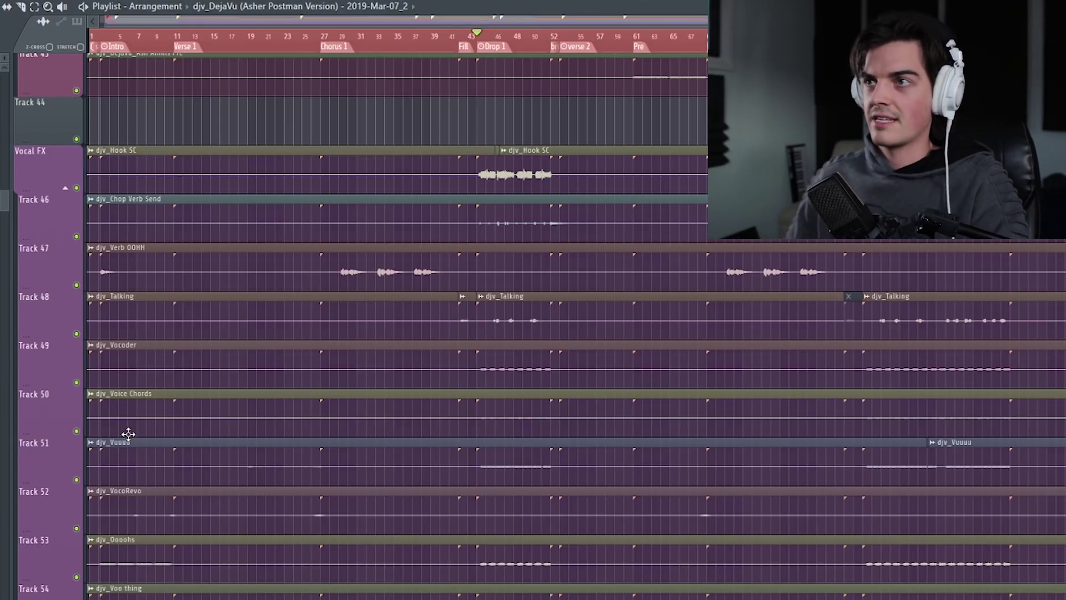
scroll(476, 49, up, 5)
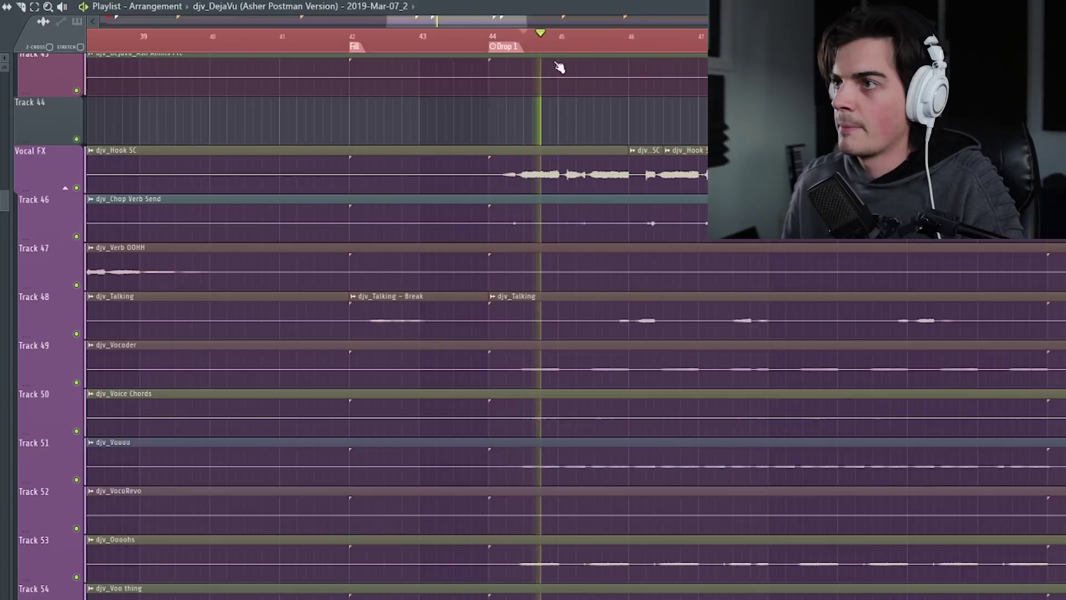
scroll(575, 55, up, 3)
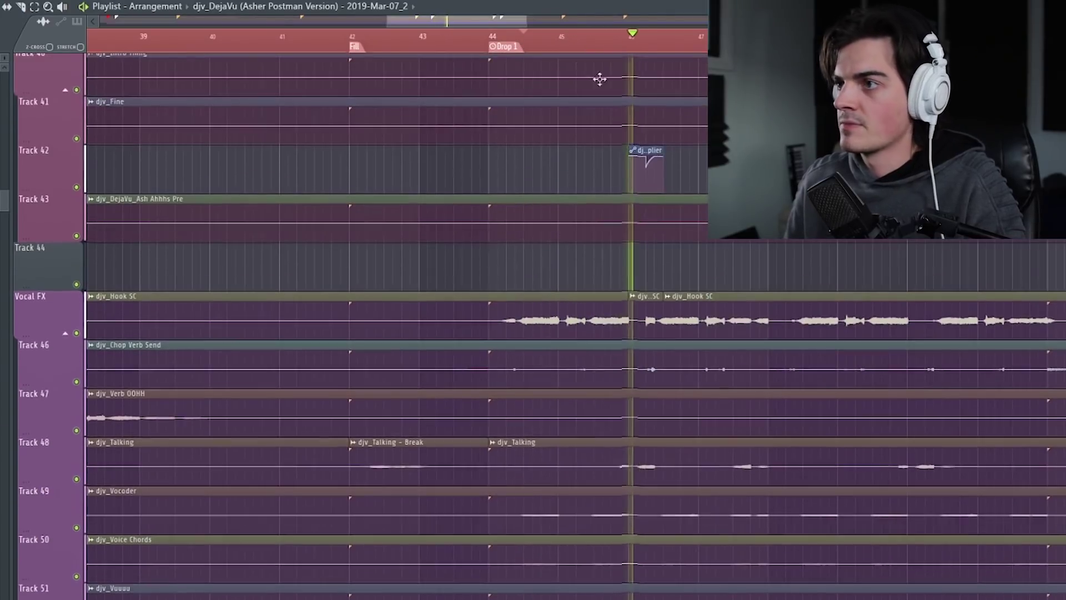
Solo the Hook SC track in Drop 1, and inspect the effect plugin on its mixer insert.
key(space)
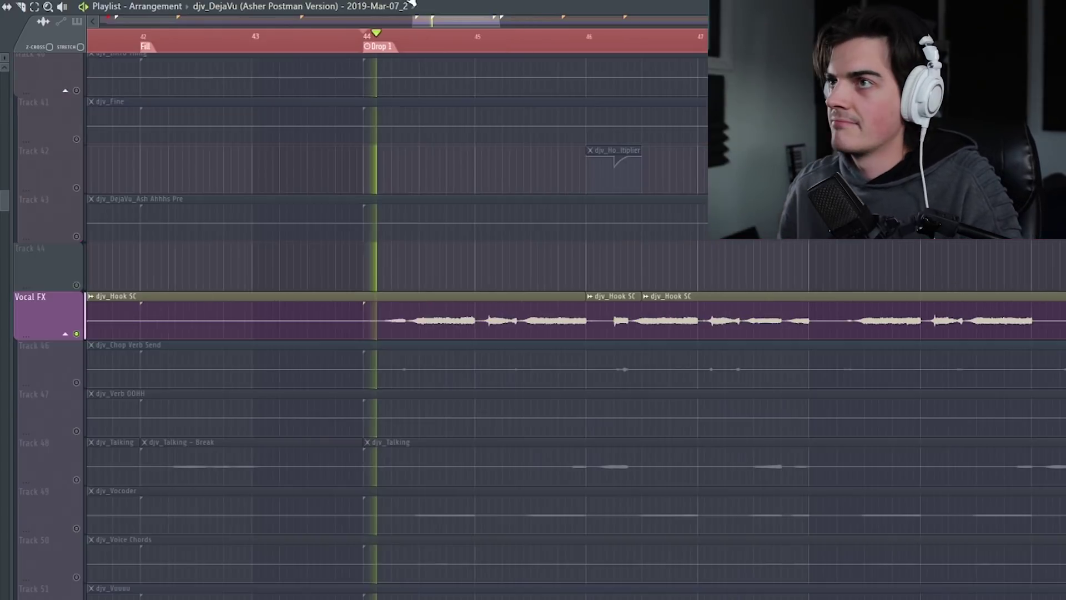
key(space)
key(F9)
click(410, 282)
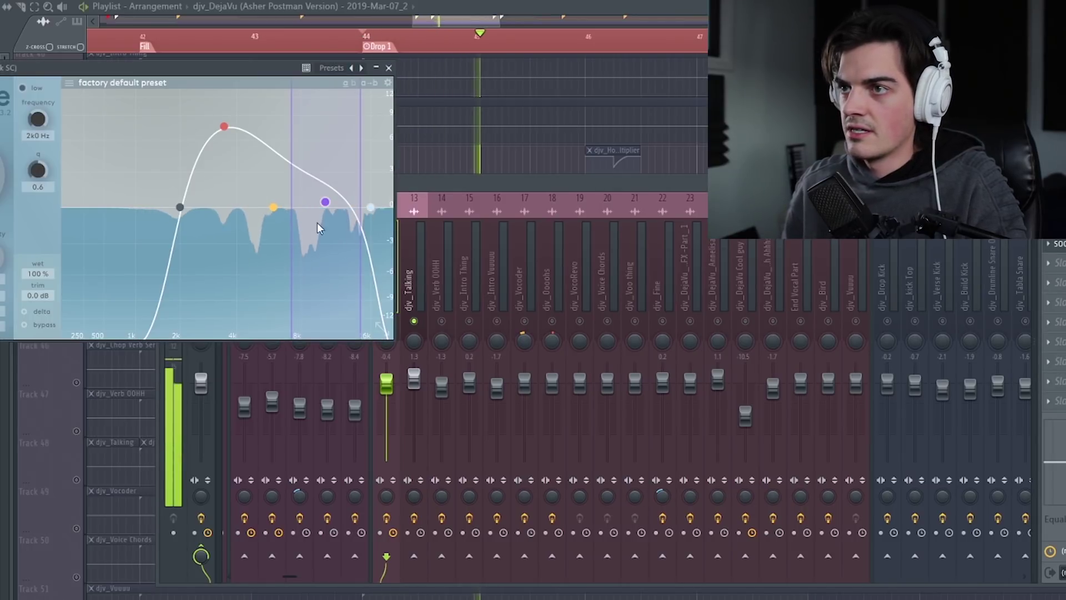
key(space)
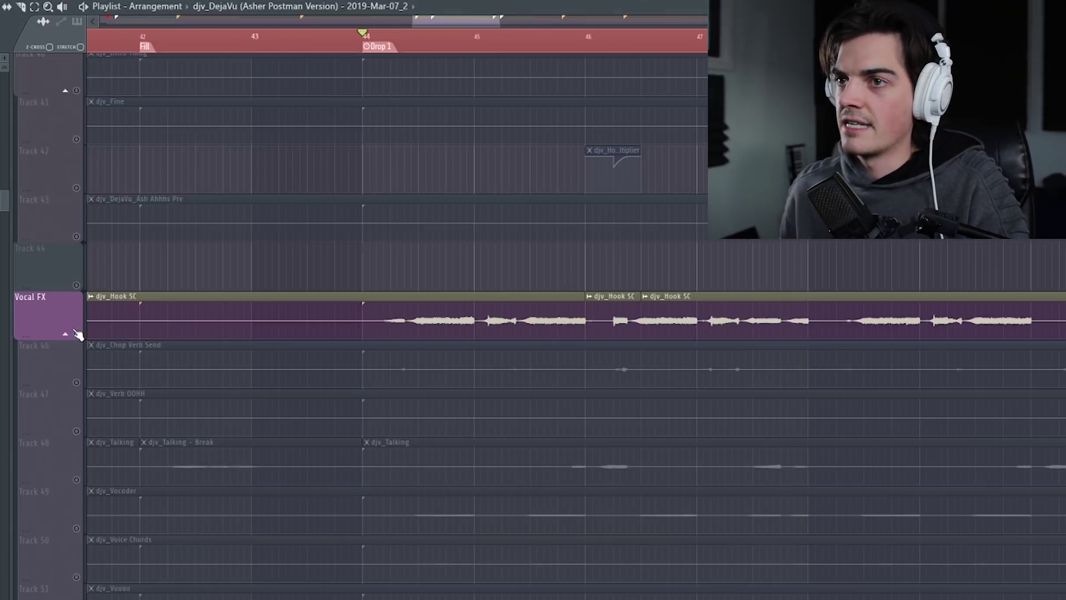
Unsolo the Hook SC track and play Drop 1 with all tracks enabled.
right_click(76, 334)
scroll(451, 57, down, 7)
key(F9)
key(space)
key(F9)
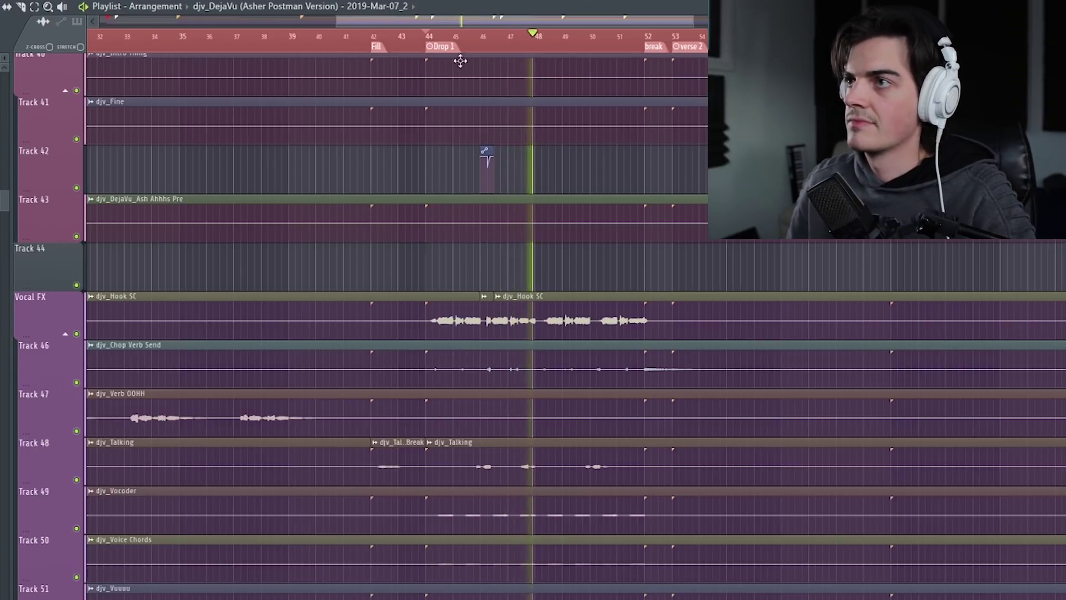
Play the Talking track together with Hook SC, and play Talking alone from just before bar 50.
scroll(488, 47, up, 3)
click(475, 43)
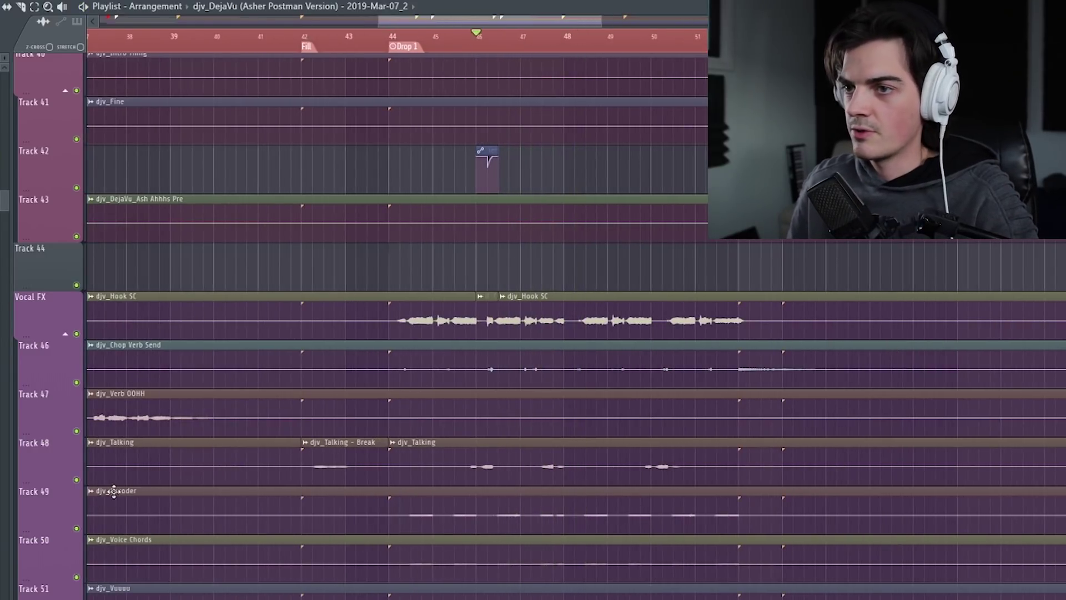
ctrl+click(77, 480)
click(77, 333)
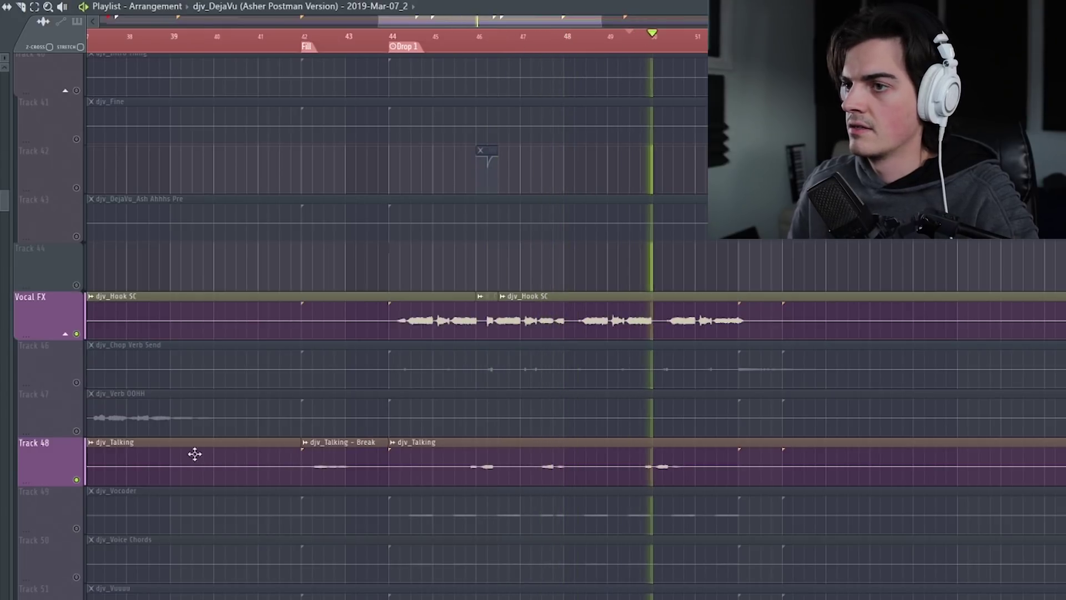
click(78, 334)
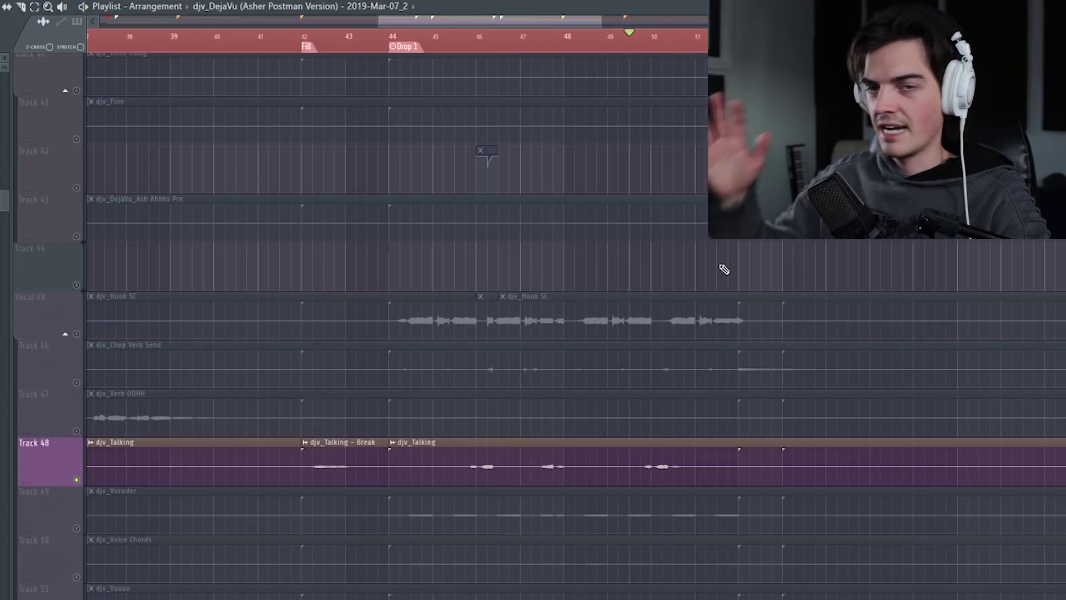
click(640, 44)
key(space)
key(space)
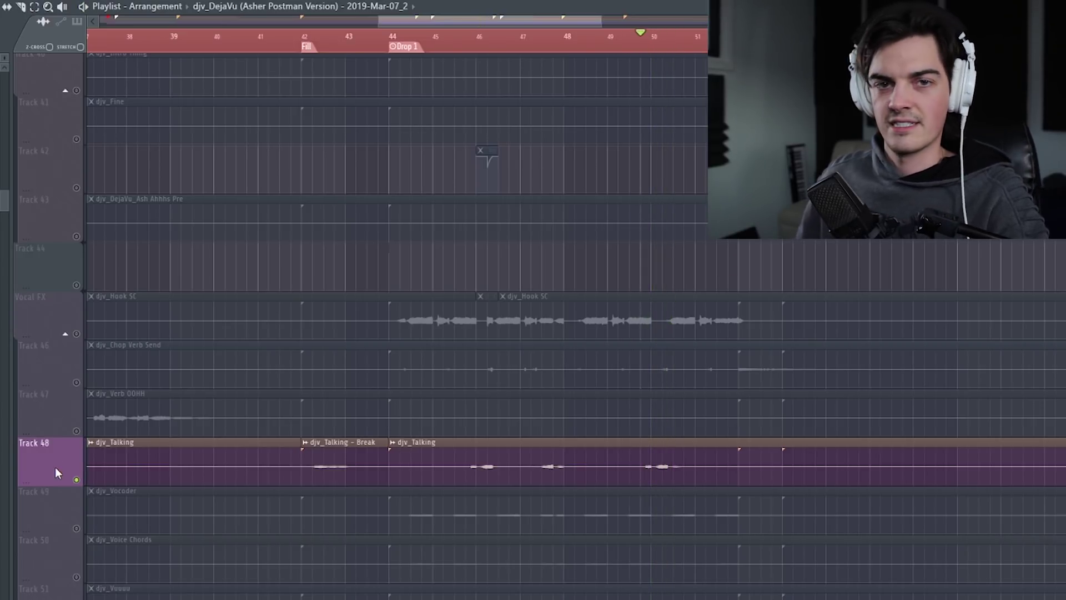
Unsolo the Talking track, and solo the Chop Verb Send track to play its tail after Drop 1.
right_click(78, 478)
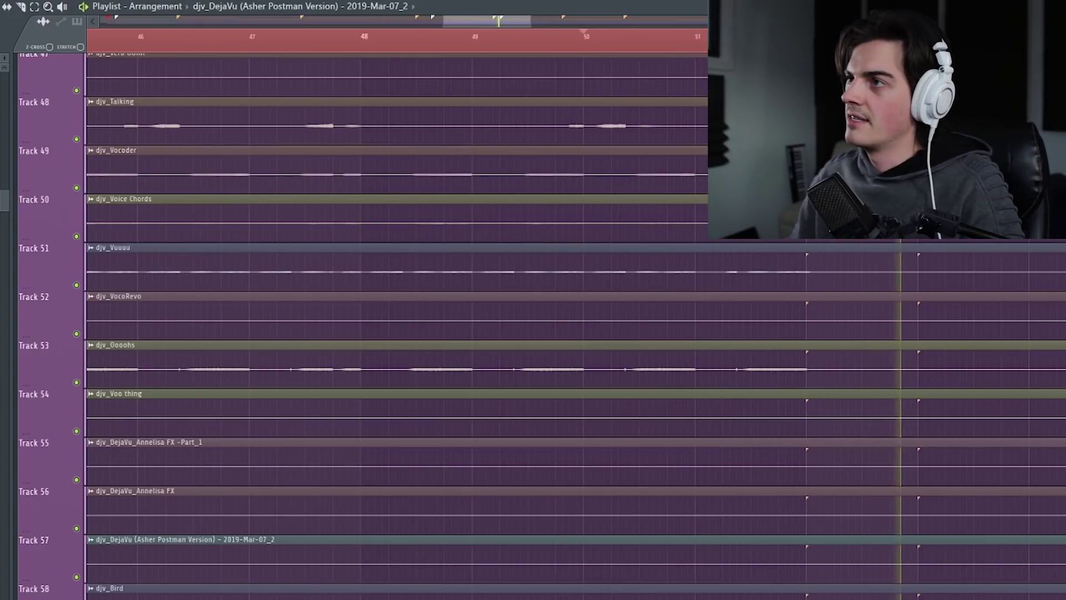
scroll(940, 245, up, 6)
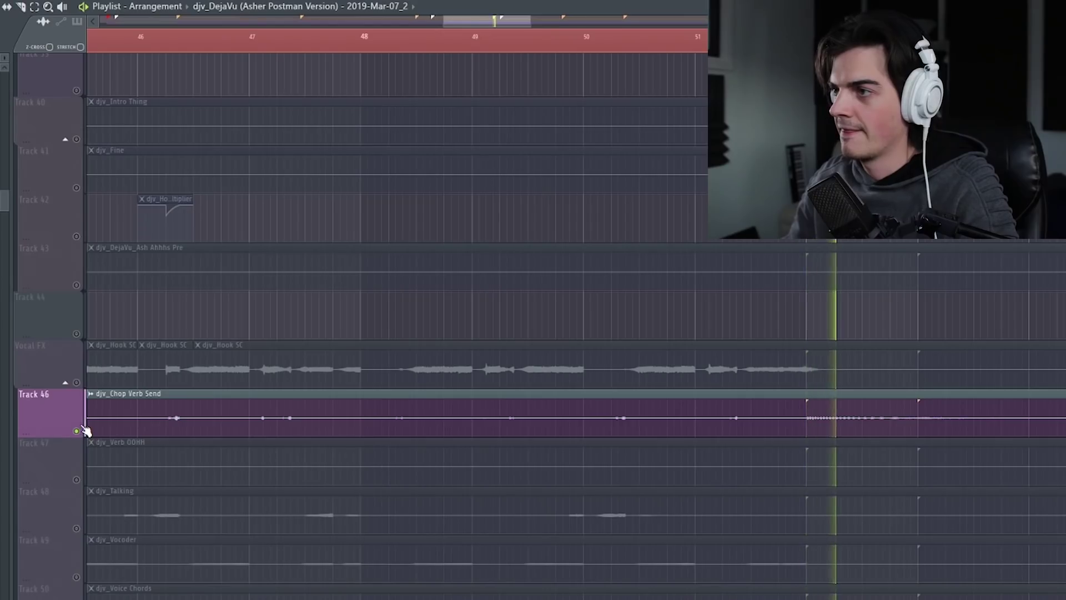
Unsolo the Chop Verb Send track and play the end of Drop 1 with all tracks enabled.
scroll(833, 333, down, 3)
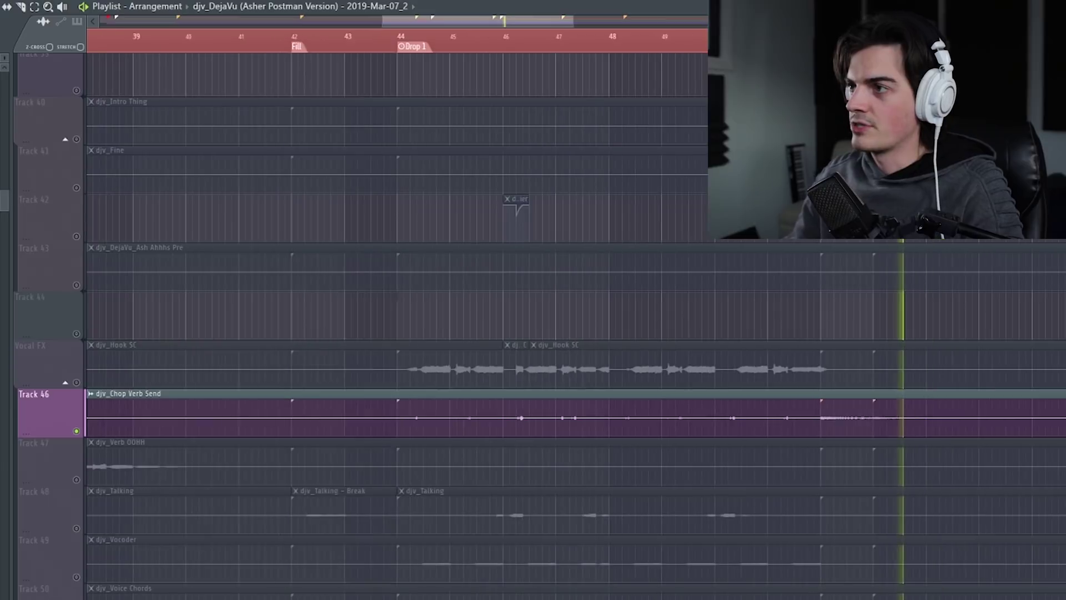
key(space)
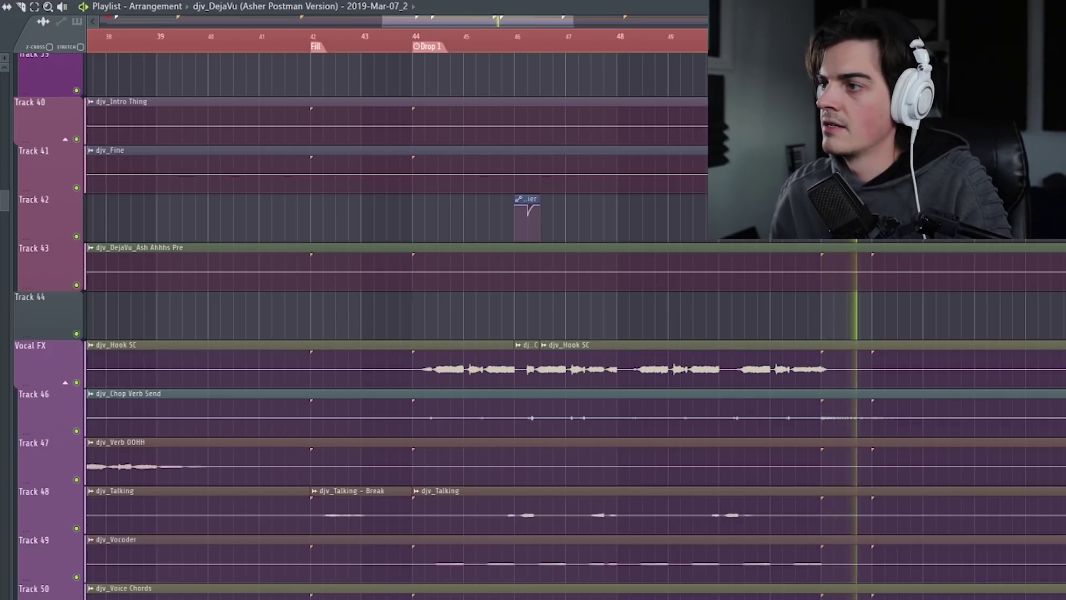
Solo the vocal FX Part_1 clip on Track 55 and play it from bar 55 in verse 2.
scroll(878, 320, down, 10)
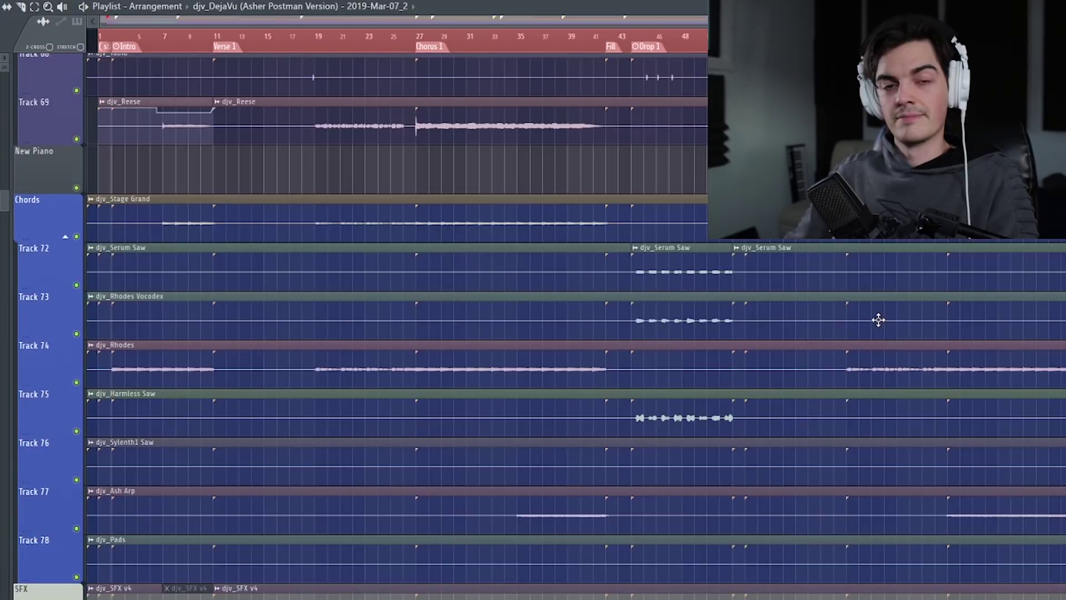
scroll(720, 334, up, 4)
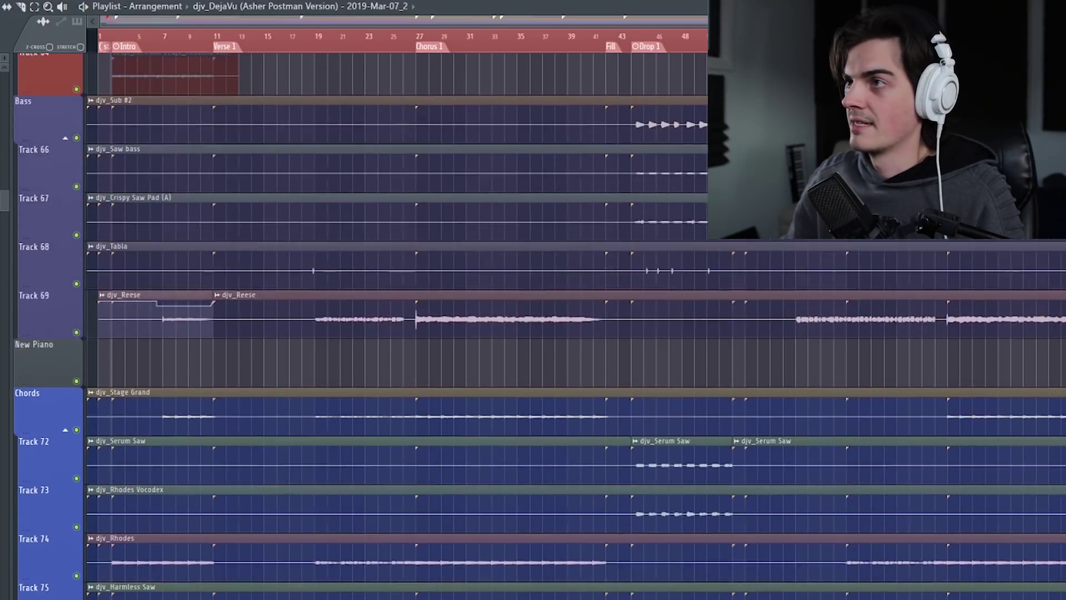
scroll(720, 333, up, 3)
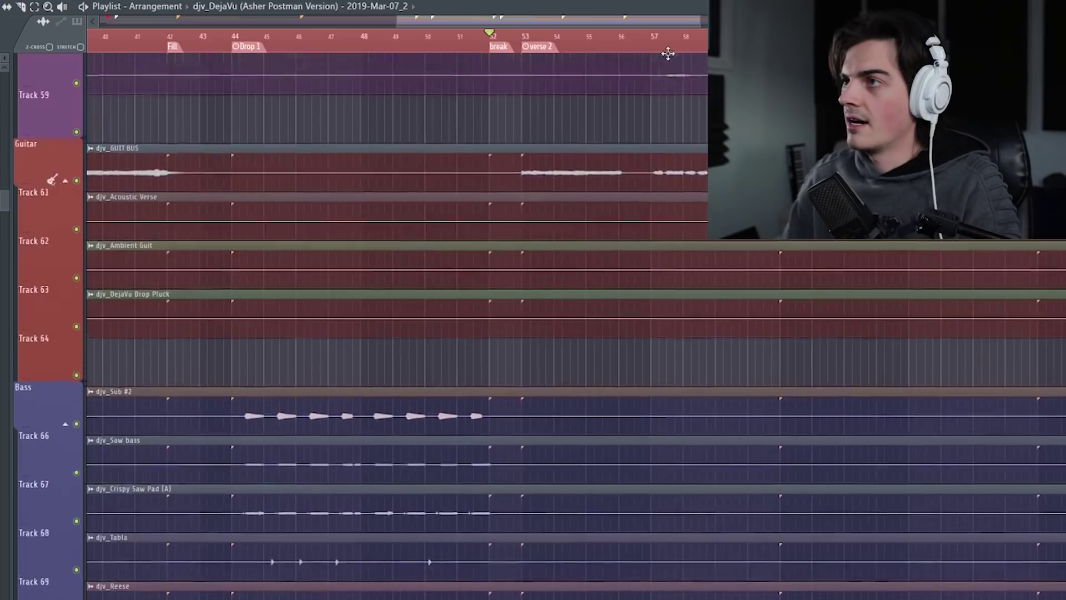
scroll(668, 54, down, 4)
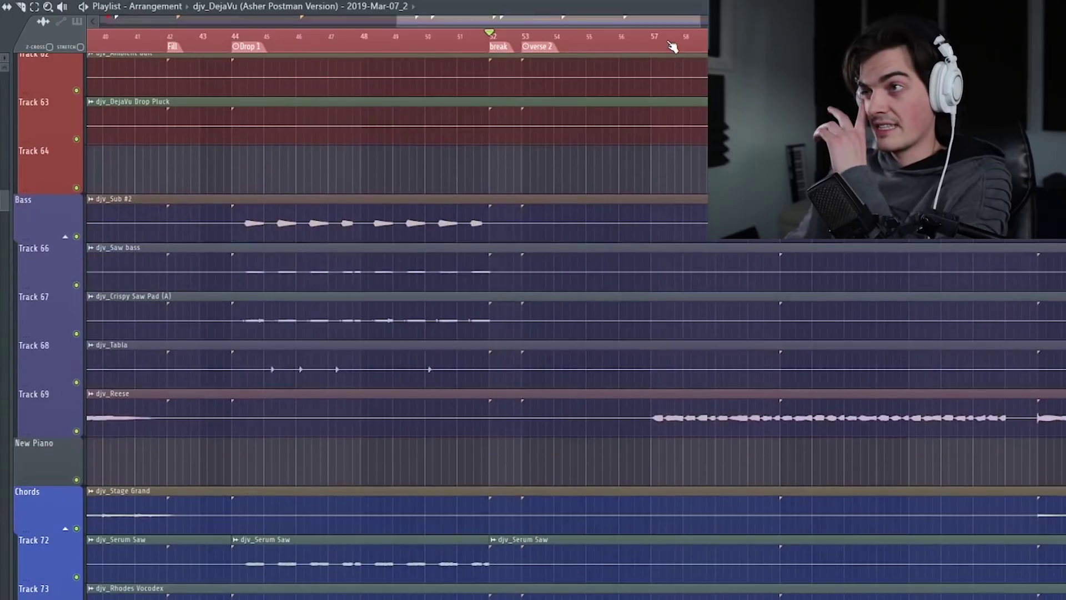
scroll(672, 127, up, 12)
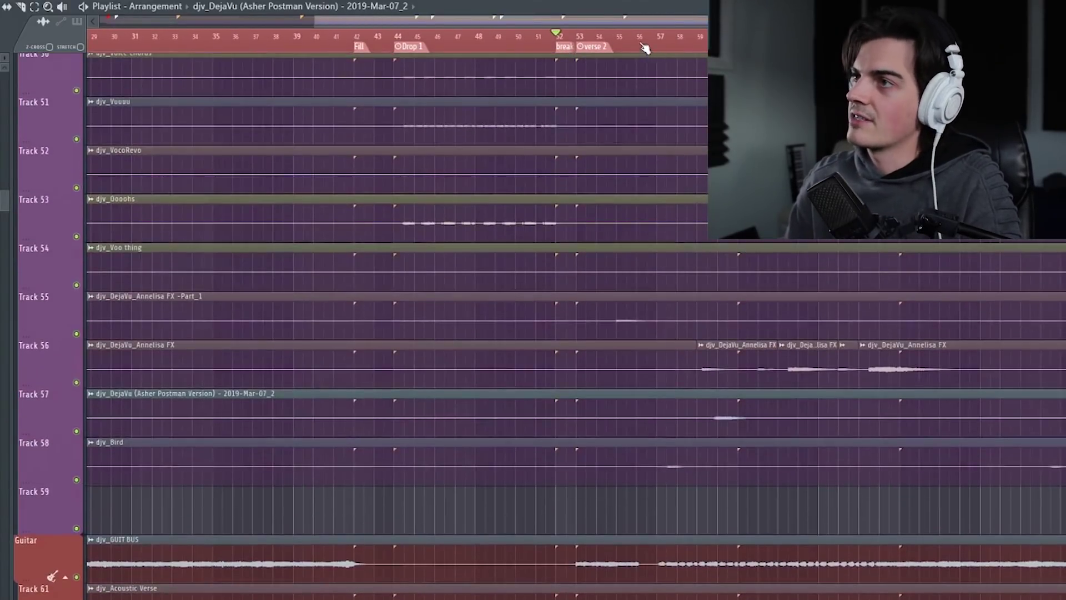
scroll(623, 46, up, 2)
click(615, 38)
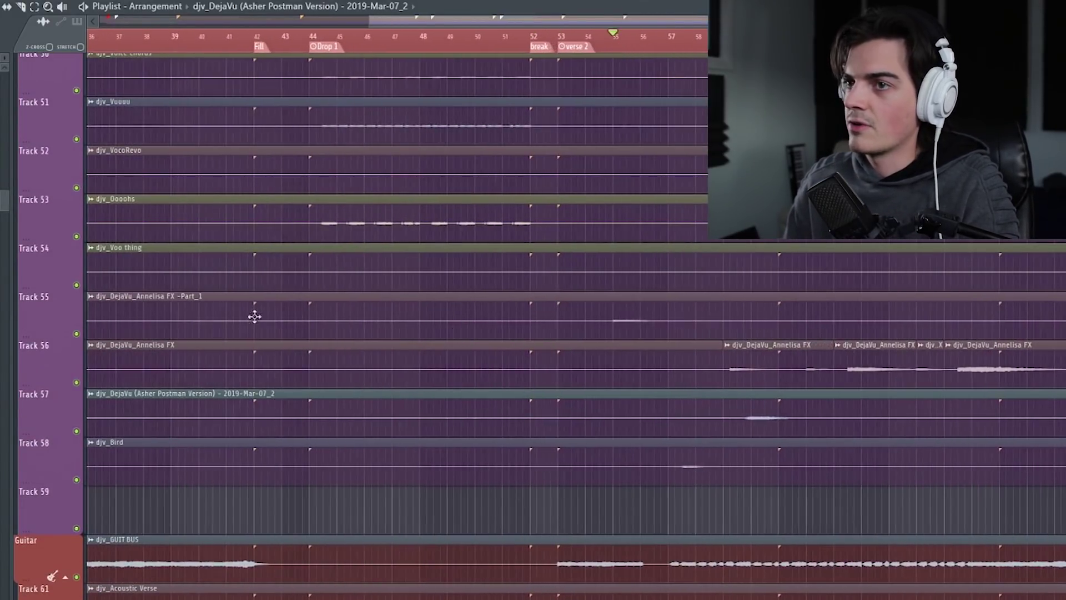
right_click(76, 333)
key(space)
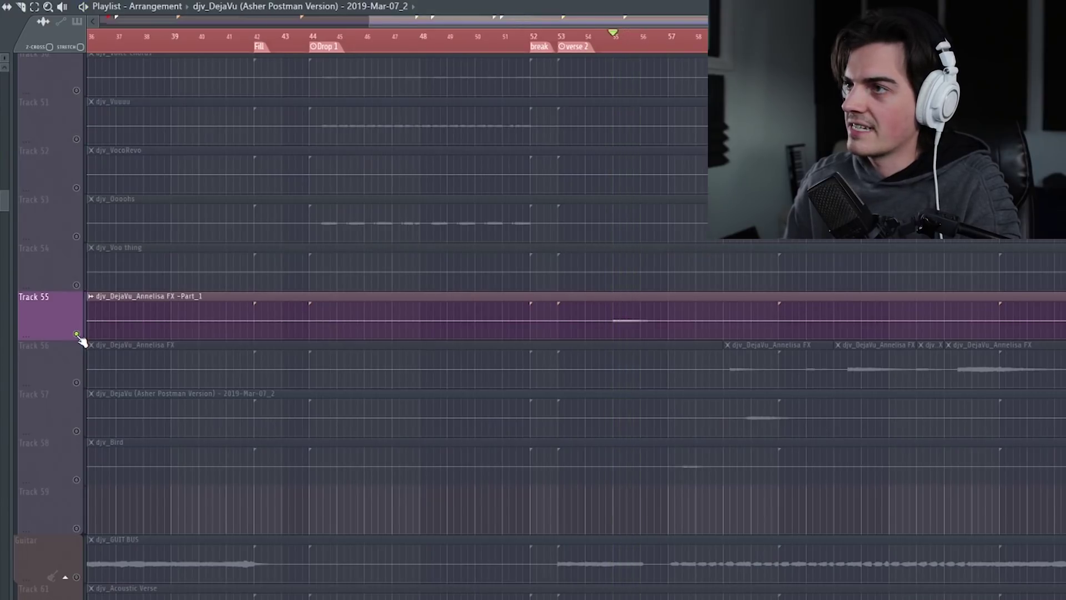
Unsolo Track 55 and play verse 2 with all tracks enabled, looking over the vocal layers.
ctrl+click(77, 333)
drag(632, 23, 645, 24)
drag(663, 216, 646, 265)
scroll(653, 49, up, 2)
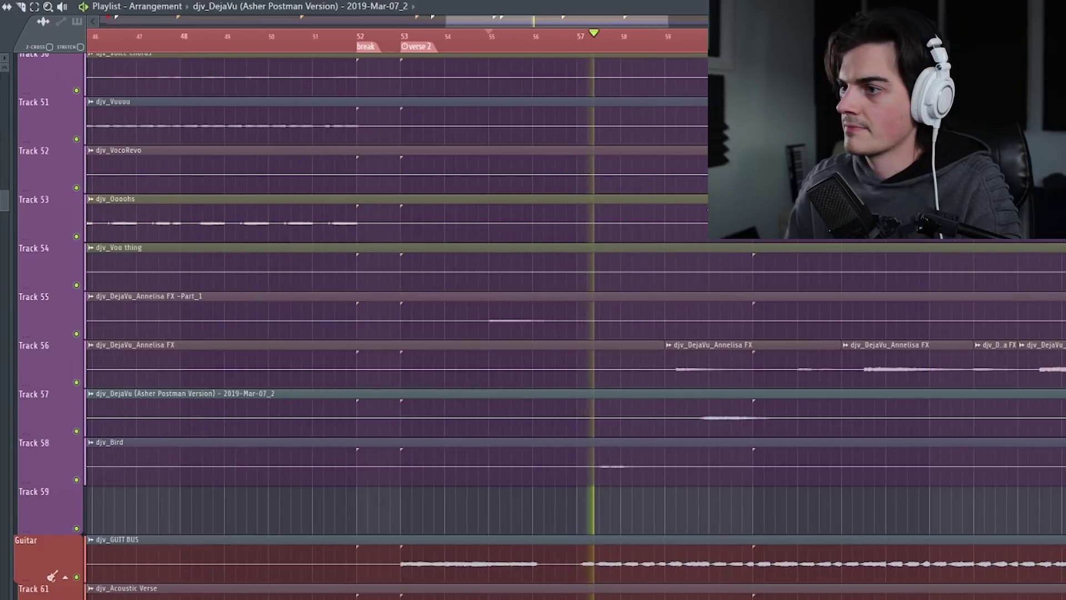
scroll(714, 213, down, 5)
scroll(388, 327, up, 11)
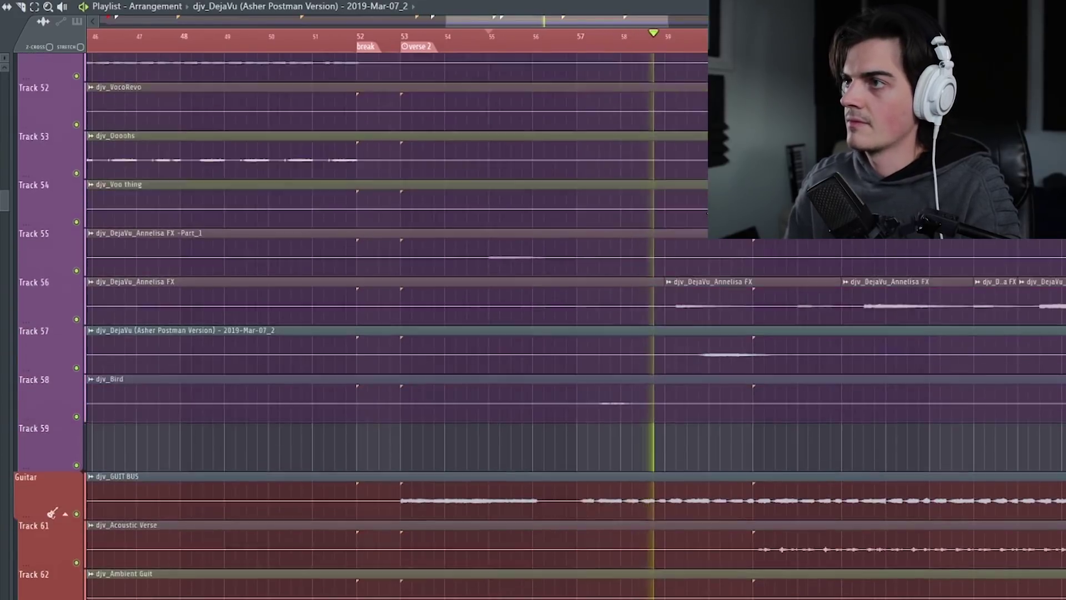
scroll(389, 327, up, 16)
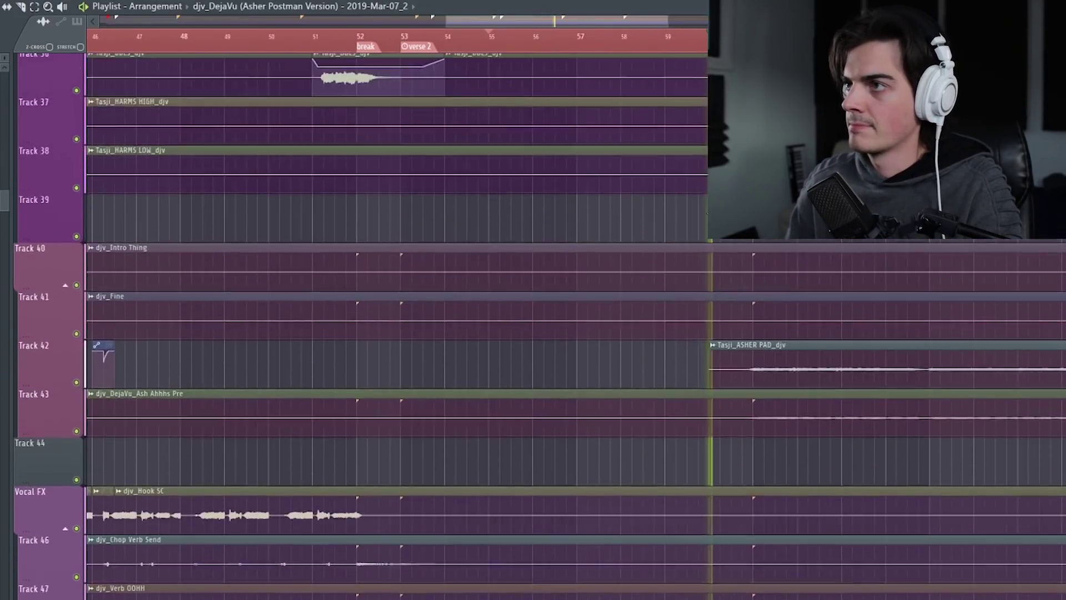
Isolate the Ash Ahhhs Pre and ASHER PAD tracks, play them from the Pre marker at bar 61, and check their mixer levels.
scroll(739, 211, down, 3)
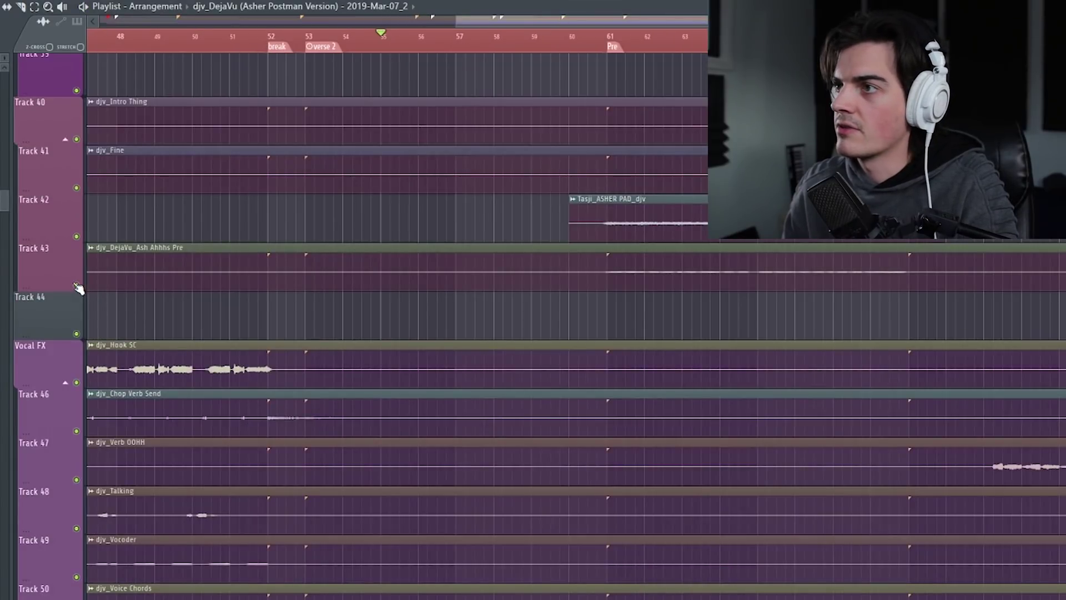
right_click(77, 285)
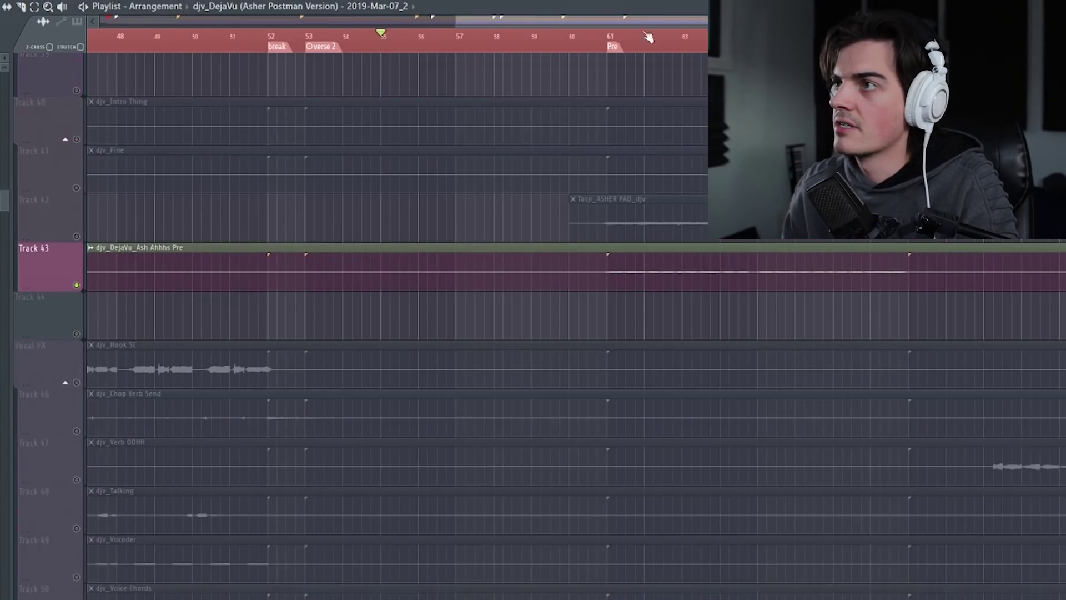
key(space)
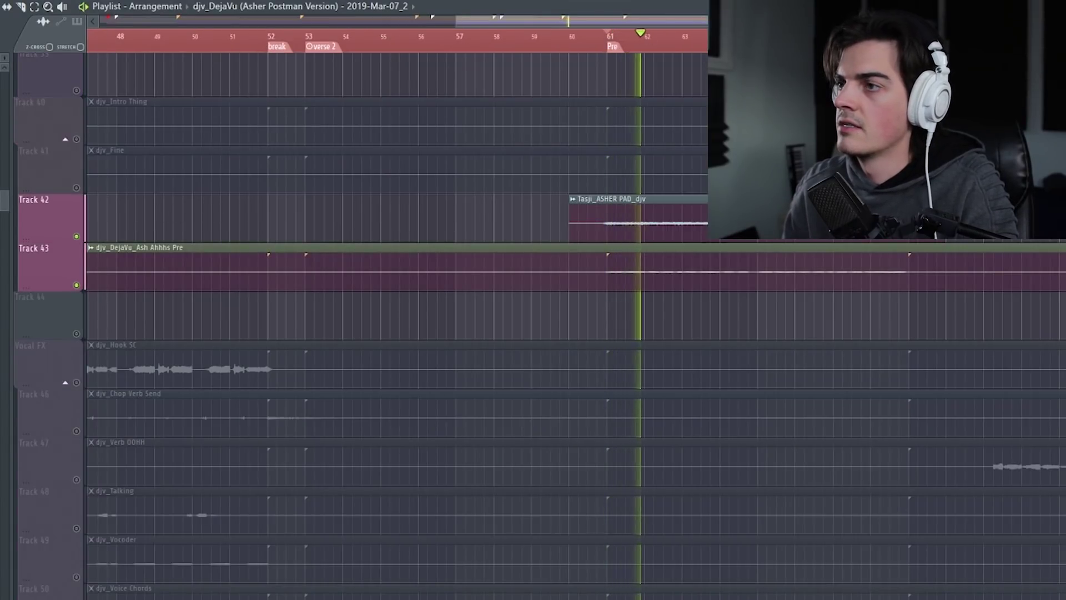
key(F9)
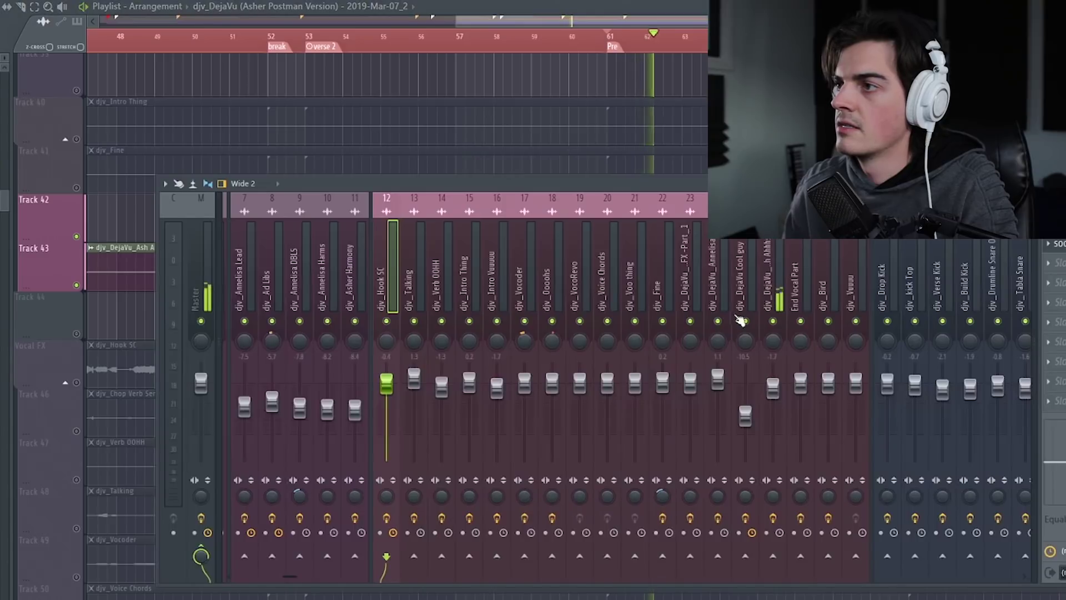
key(F9)
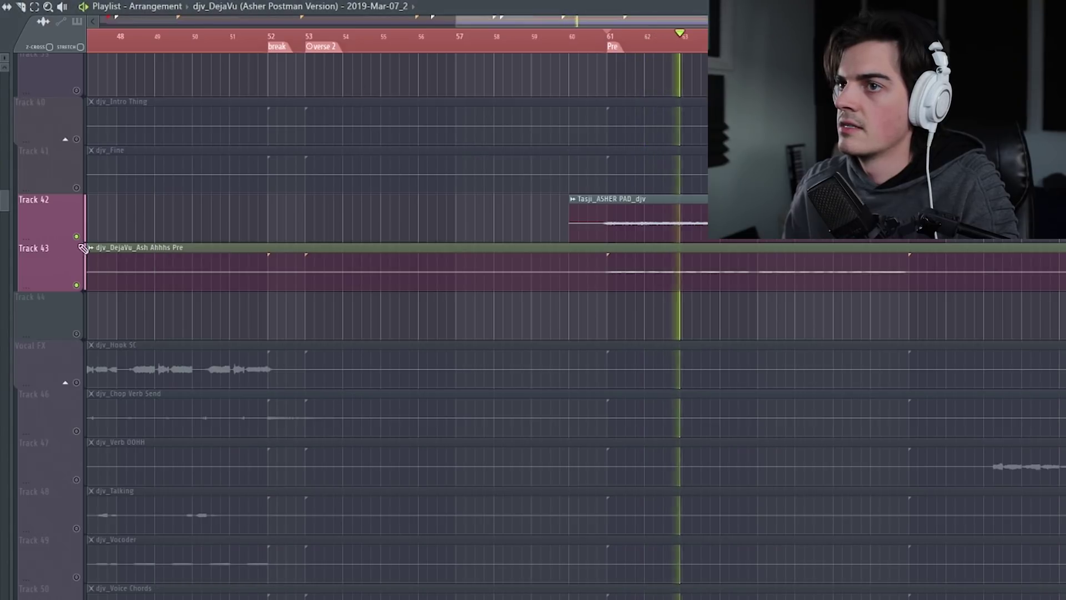
Restore all tracks and play the Pre section up to Chorus 2.
right_click(77, 286)
right_click(78, 285)
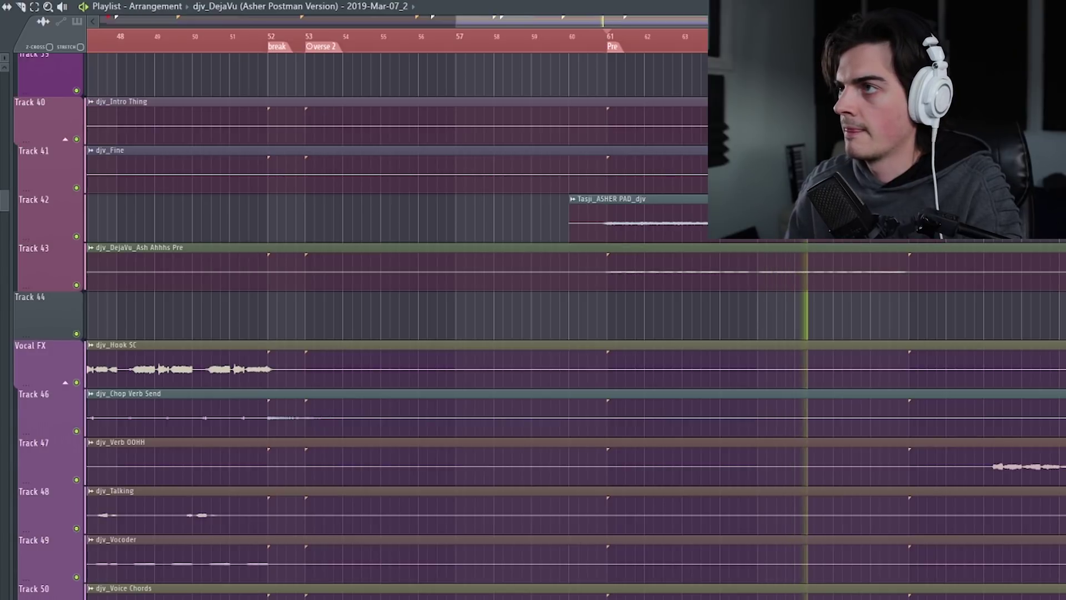
scroll(555, 333, up, 6)
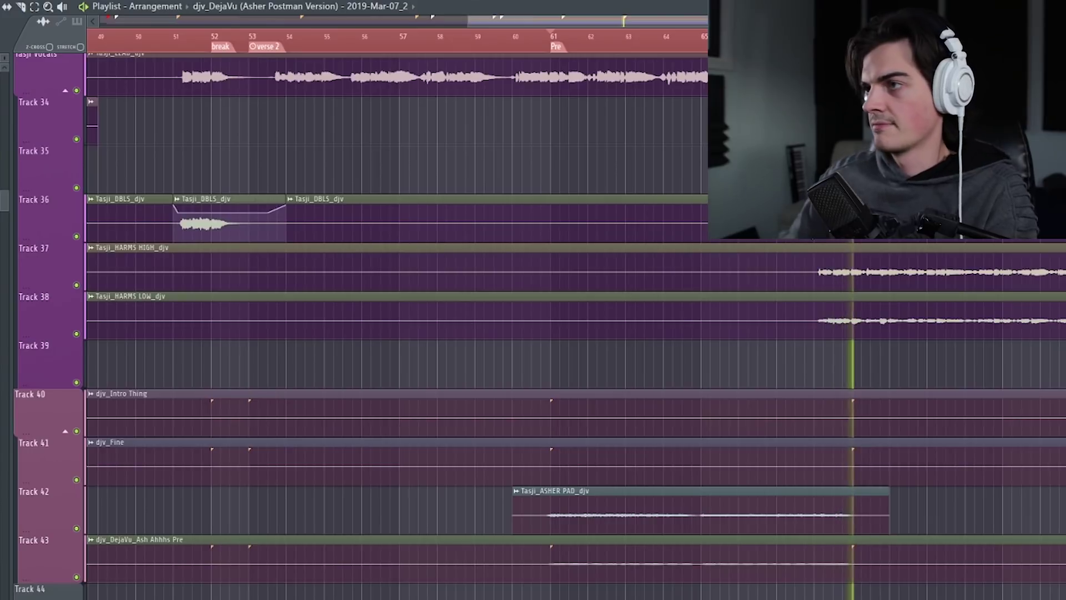
key(space)
Isolate the Indian Drums v2, Shakes, Lil Rims, Tabla Snare and Drumline Snare 03 tracks and play them from the Pre marker.
scroll(728, 134, down, 4)
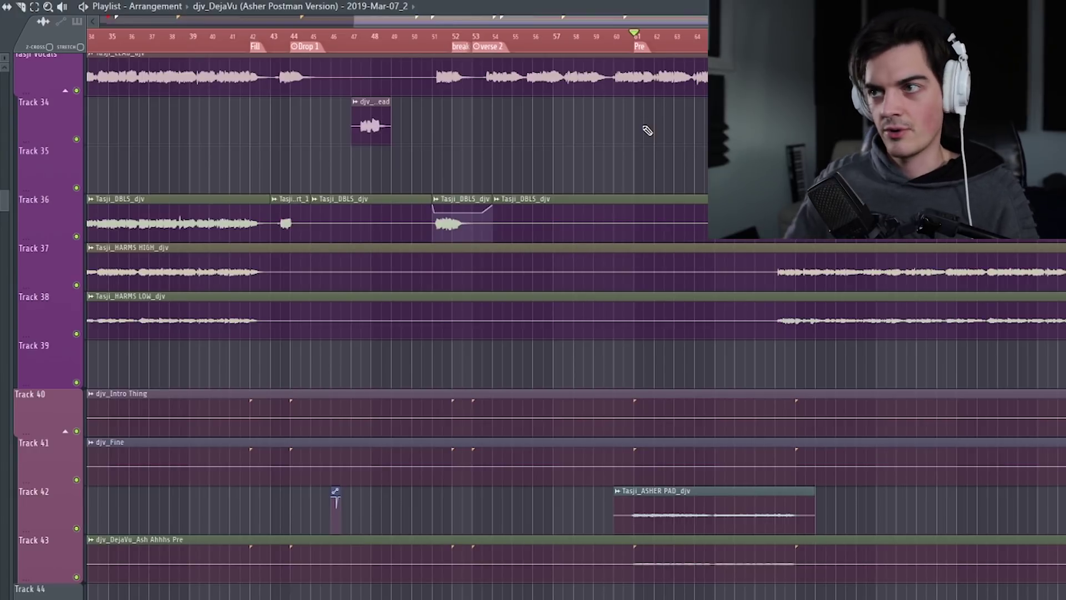
scroll(648, 130, up, 20)
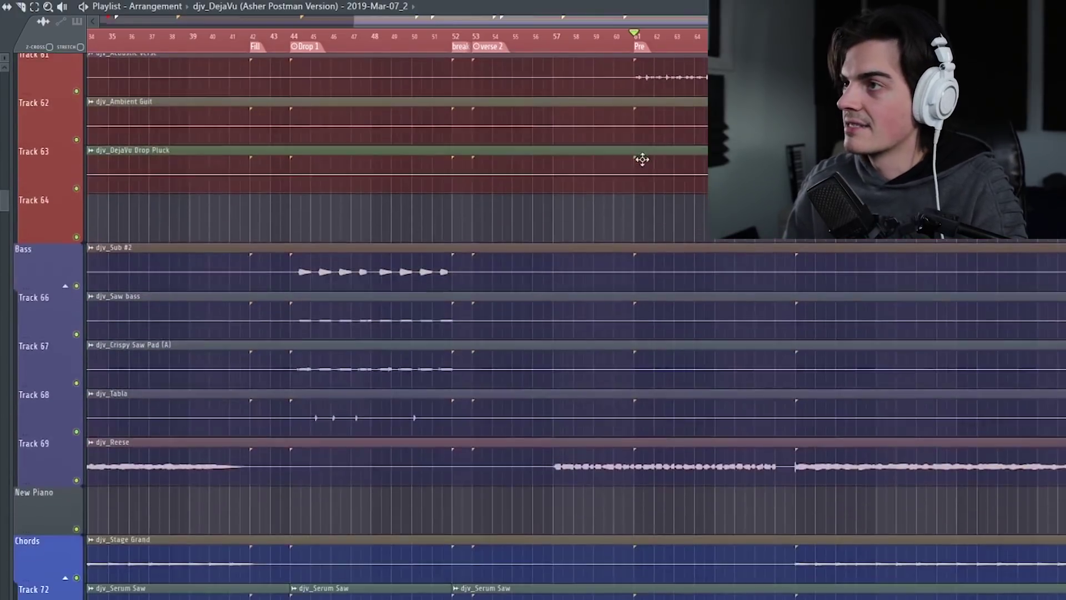
click(77, 242)
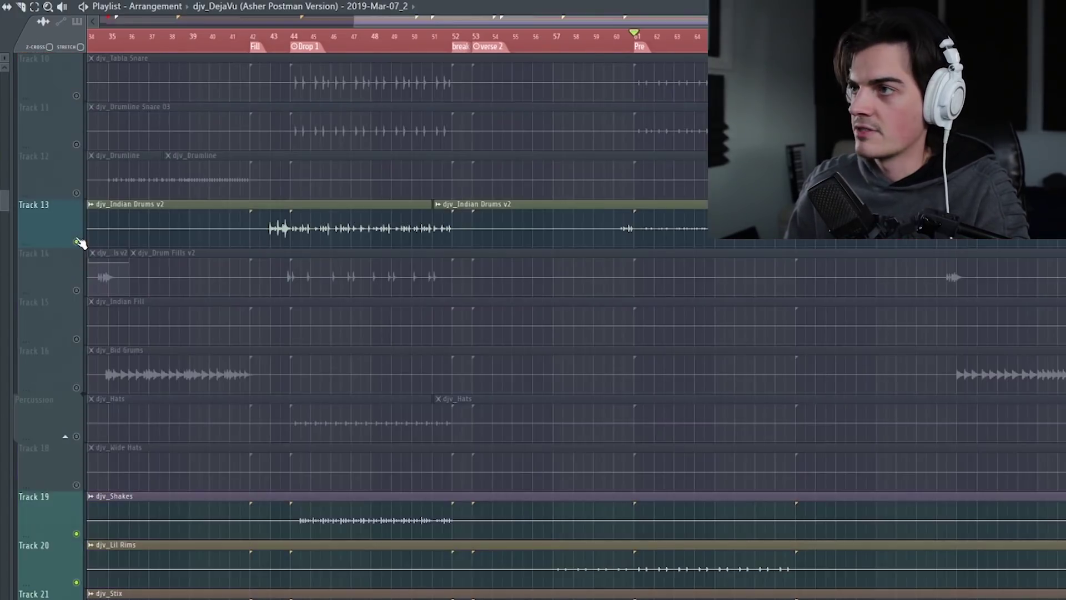
scroll(79, 240, up, 2)
click(78, 243)
click(78, 194)
key(space)
Add the Verse Kick, Build Kick and Snare tracks to the isolated drums during playback of the Pre section.
scroll(81, 192, up, 2)
scroll(83, 195, up, 2)
click(78, 193)
click(78, 145)
scroll(84, 152, up, 3)
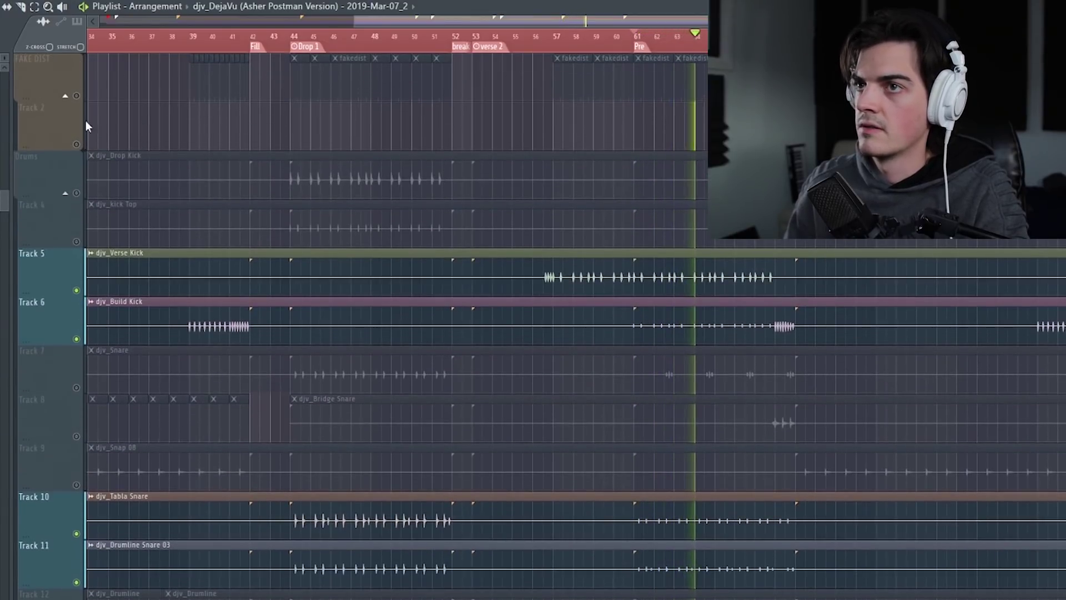
click(77, 387)
Solo the Build Kick track from the Pre marker, and add the Verse Kick to hear both together.
scroll(607, 55, up, 2)
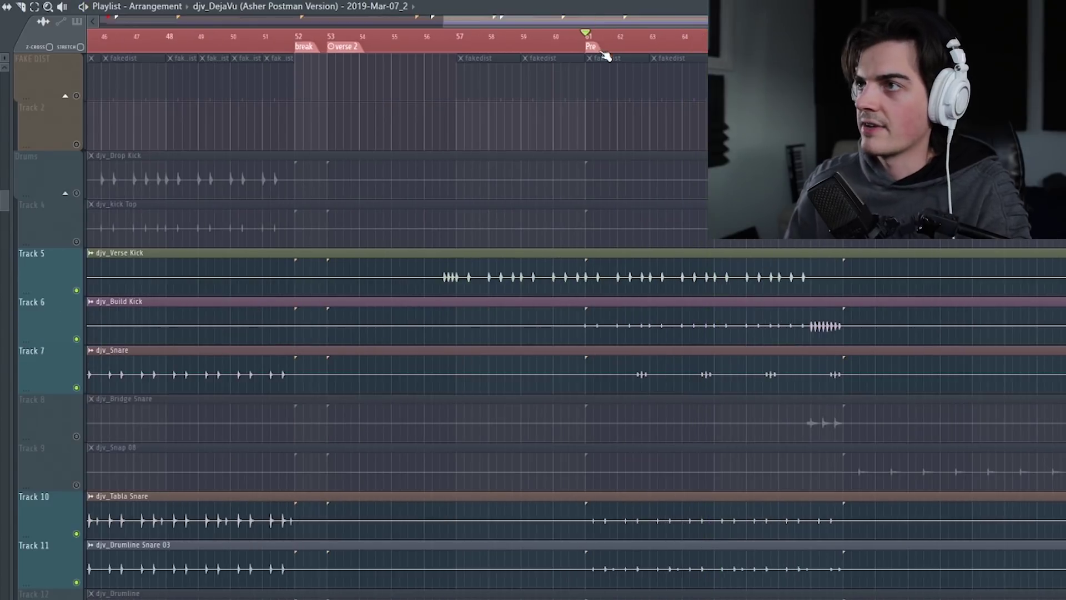
right_click(76, 339)
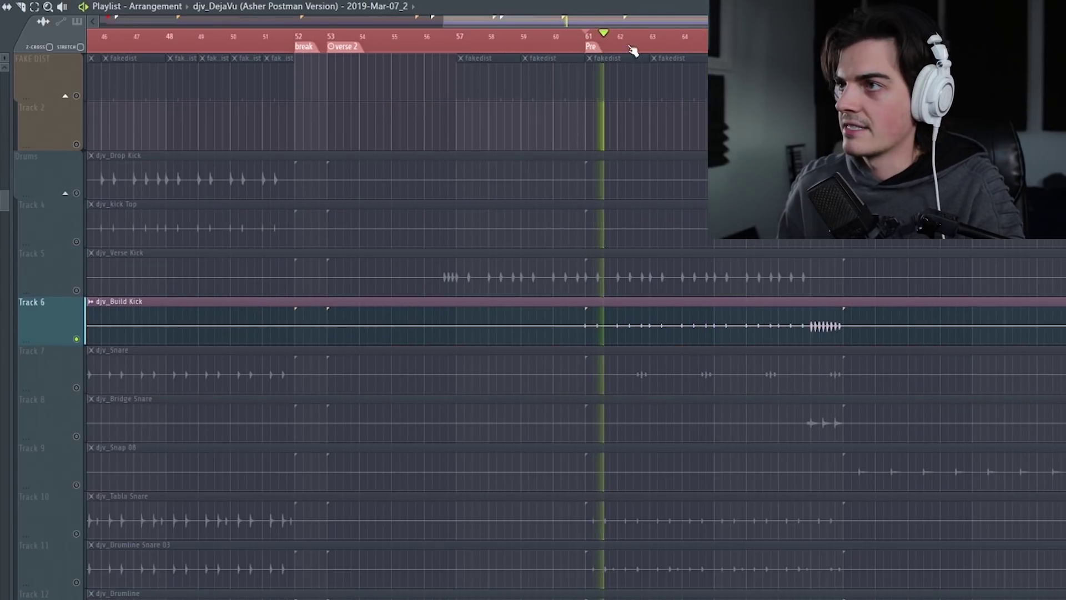
click(77, 290)
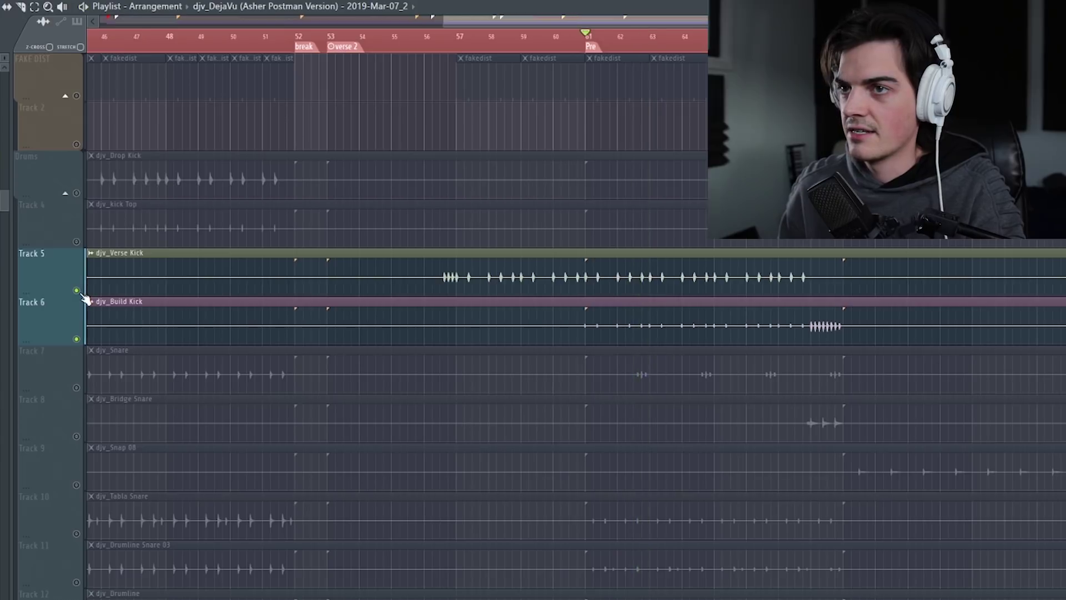
key(space)
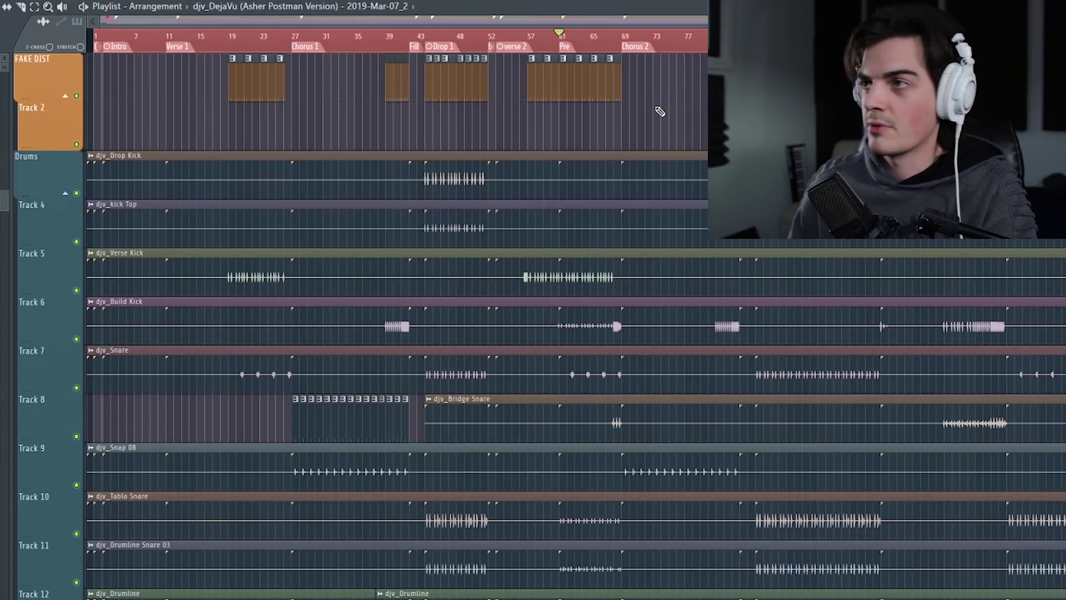
Play Drop 2 with all tracks enabled, placing the playhead at bar 86 and at about bar 93.
scroll(660, 111, up, 4)
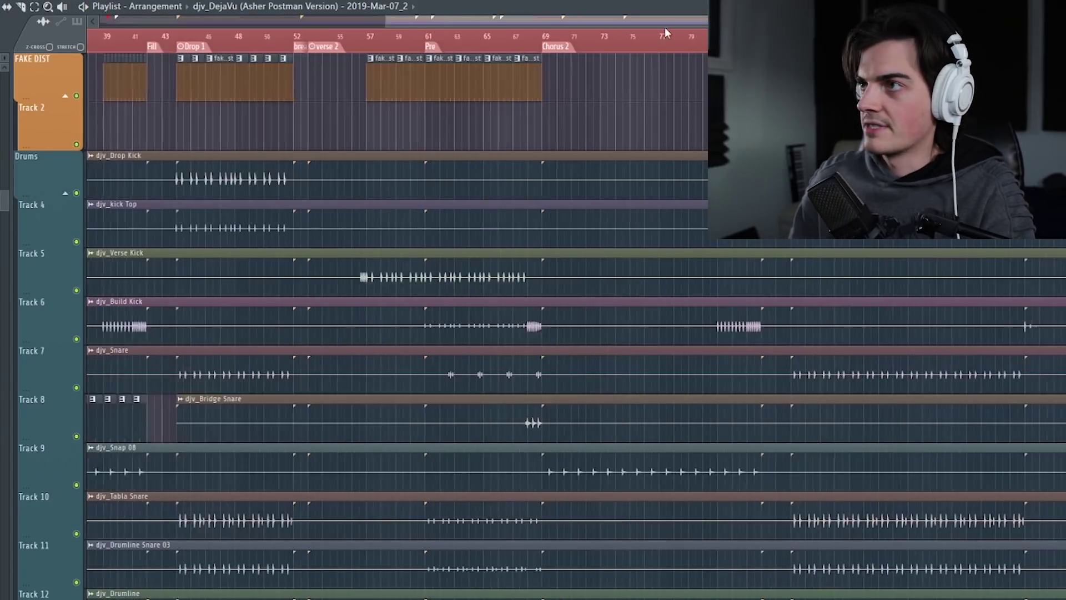
scroll(649, 146, down, 2)
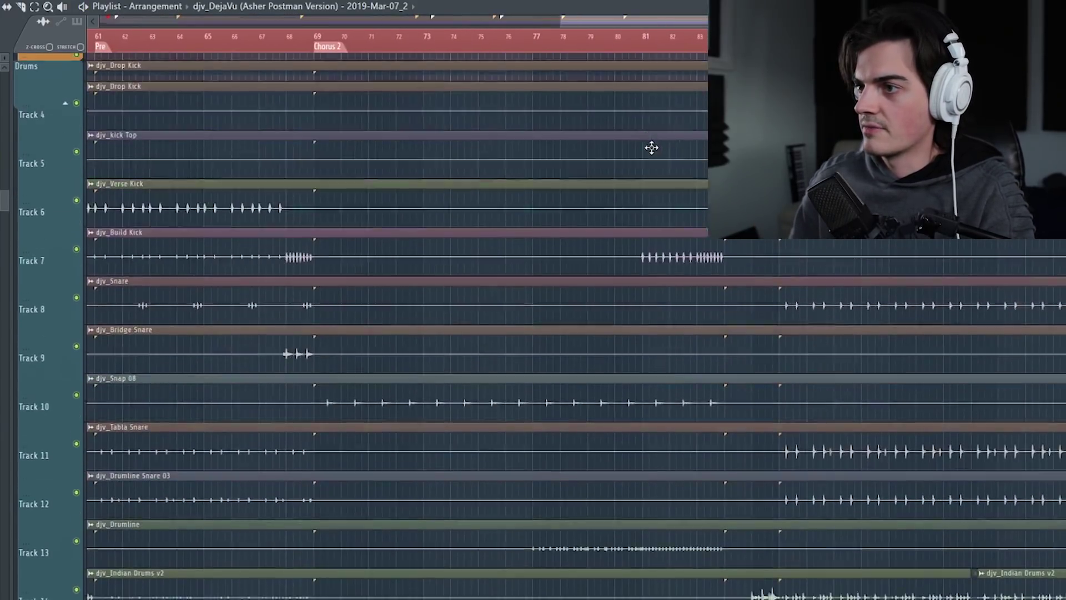
scroll(649, 147, up, 2)
scroll(715, 147, down, 1)
scroll(715, 148, right, 2)
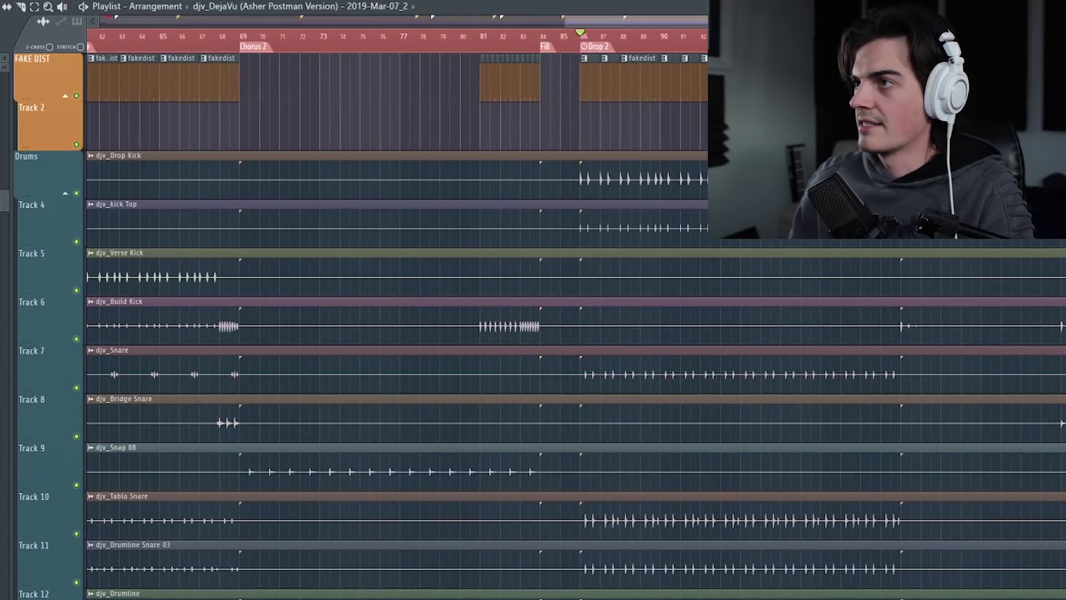
scroll(674, 117, right, 3)
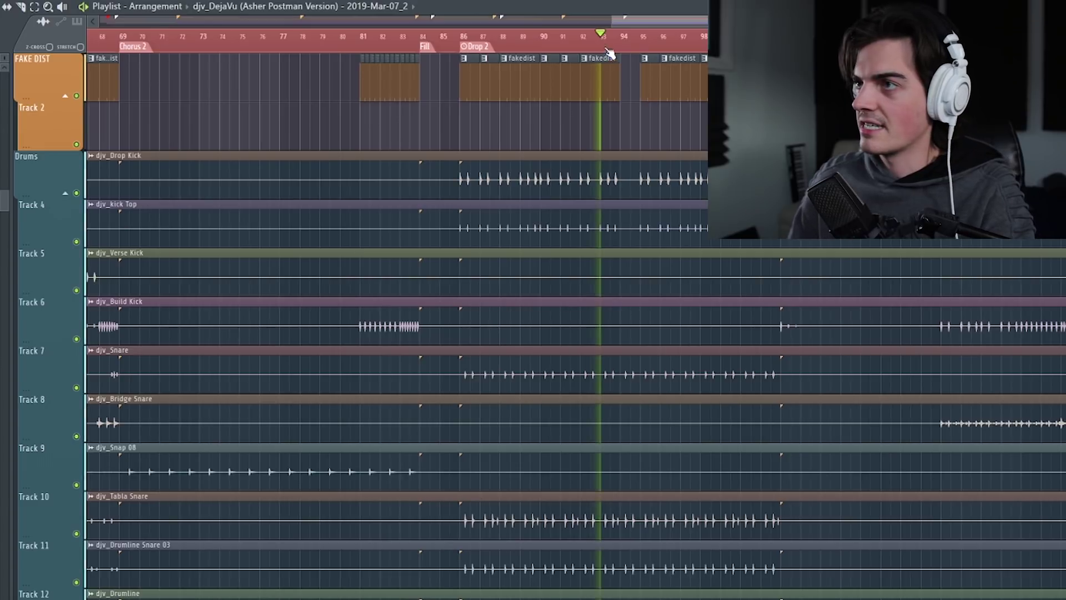
scroll(628, 47, up, 3)
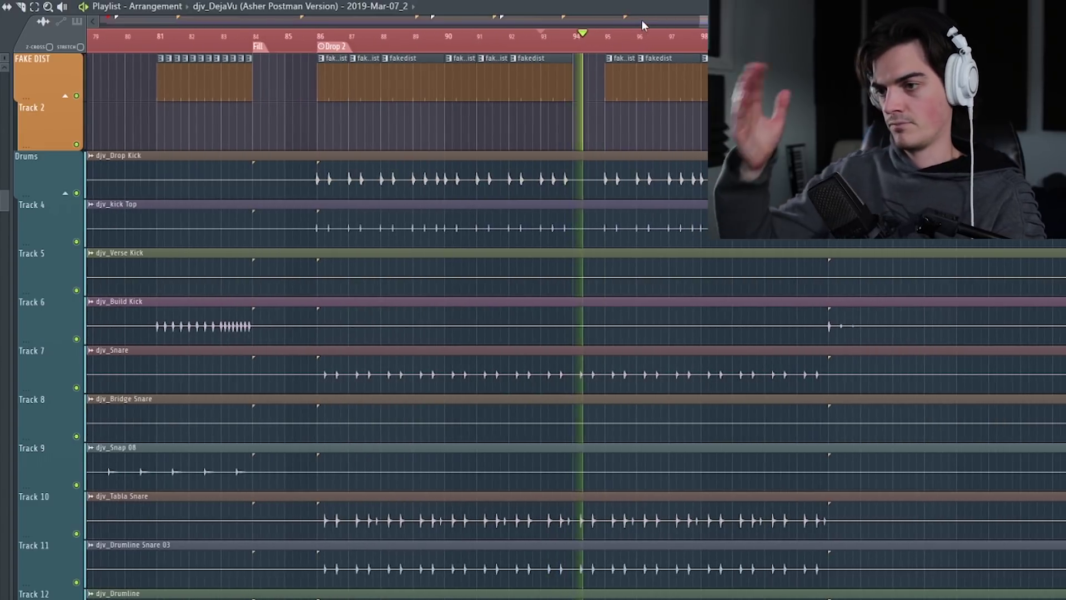
Solo the Ambient Guit track and play it from bar 94 in Drop 2.
scroll(694, 175, down, 3)
scroll(528, 337, down, 15)
key(space)
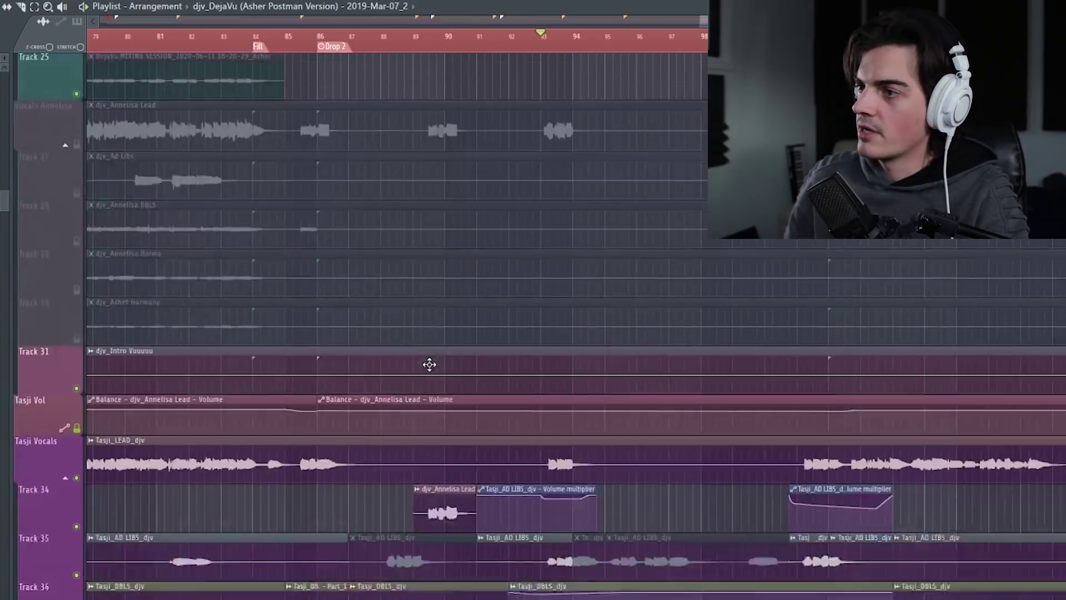
scroll(429, 365, down, 18)
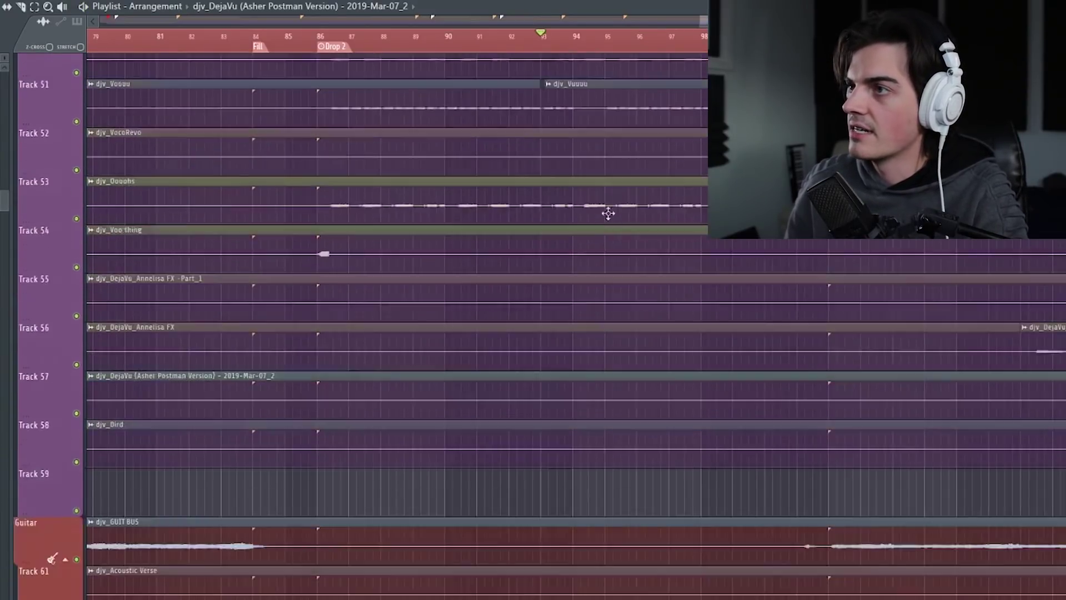
scroll(607, 213, down, 1)
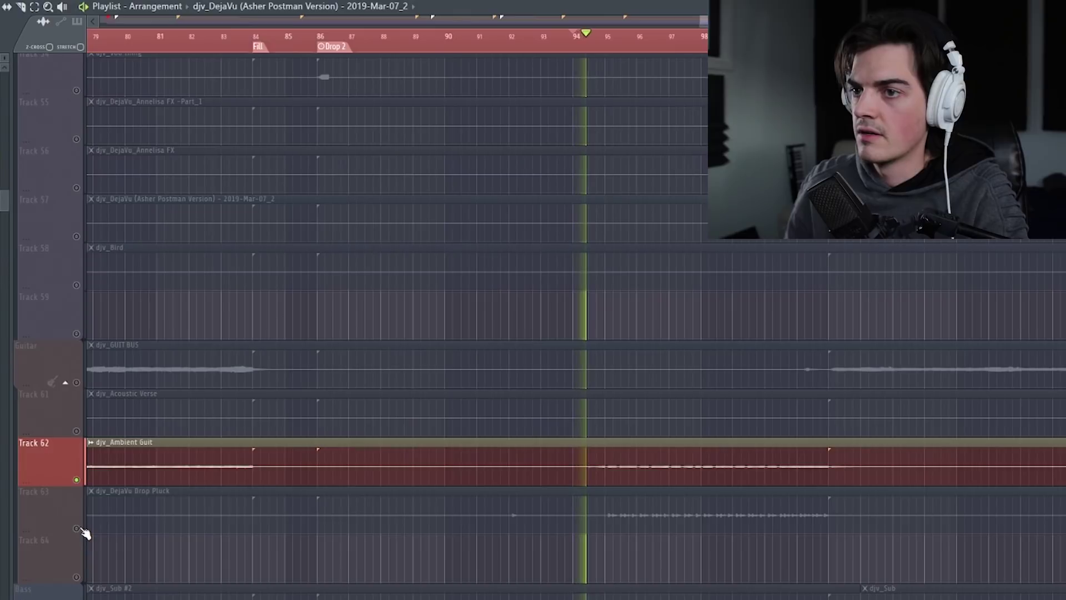
Compare the soloed Ambient Guit track with the DejaVu Drop Pluck track added, playing both together from about bar 95 in Drop 2.
click(78, 528)
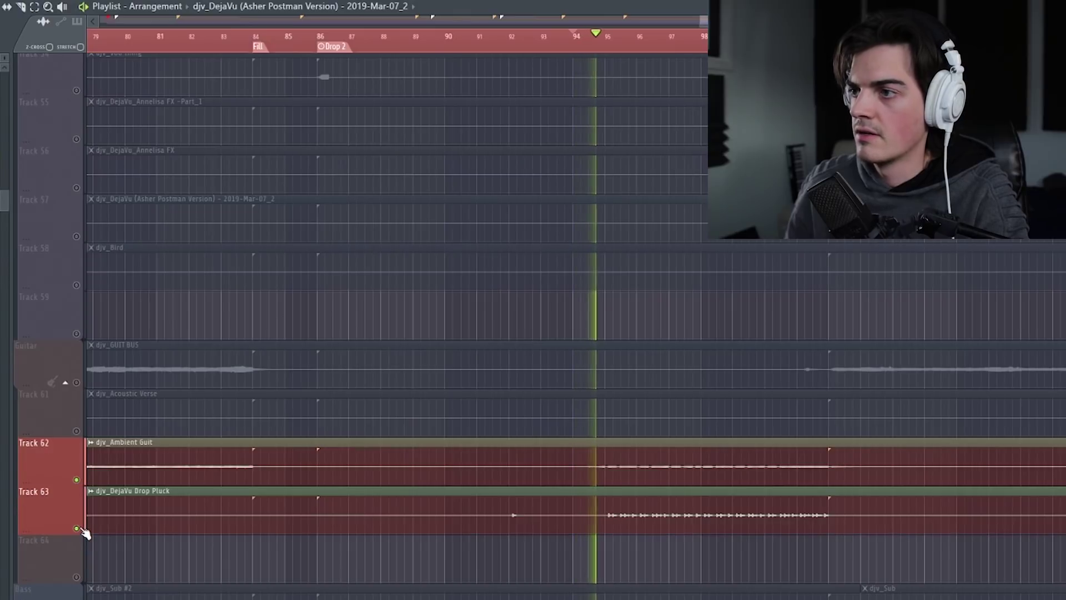
right_click(76, 480)
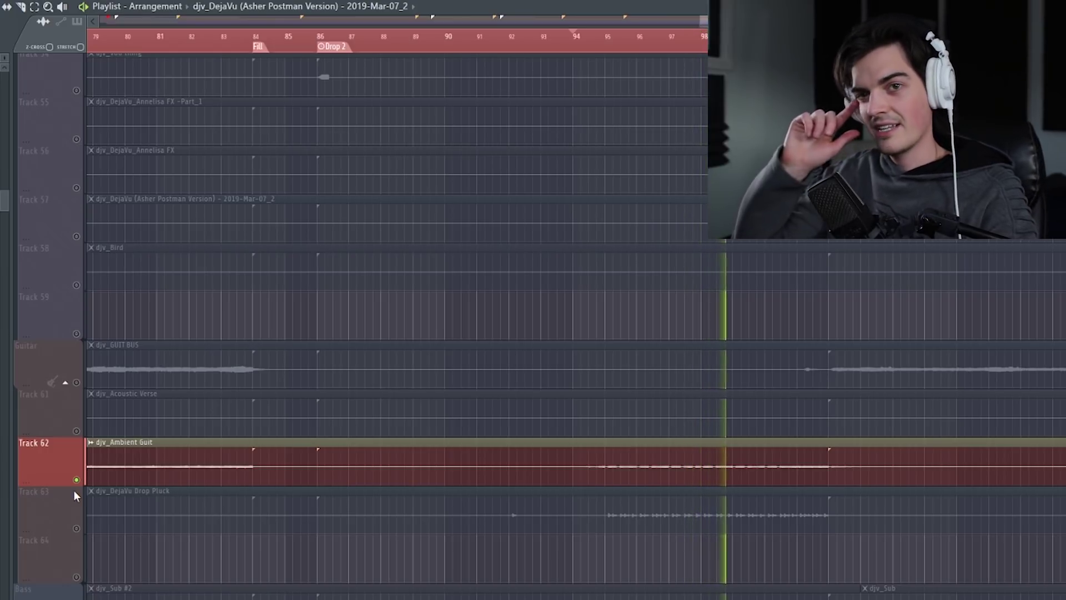
key(space)
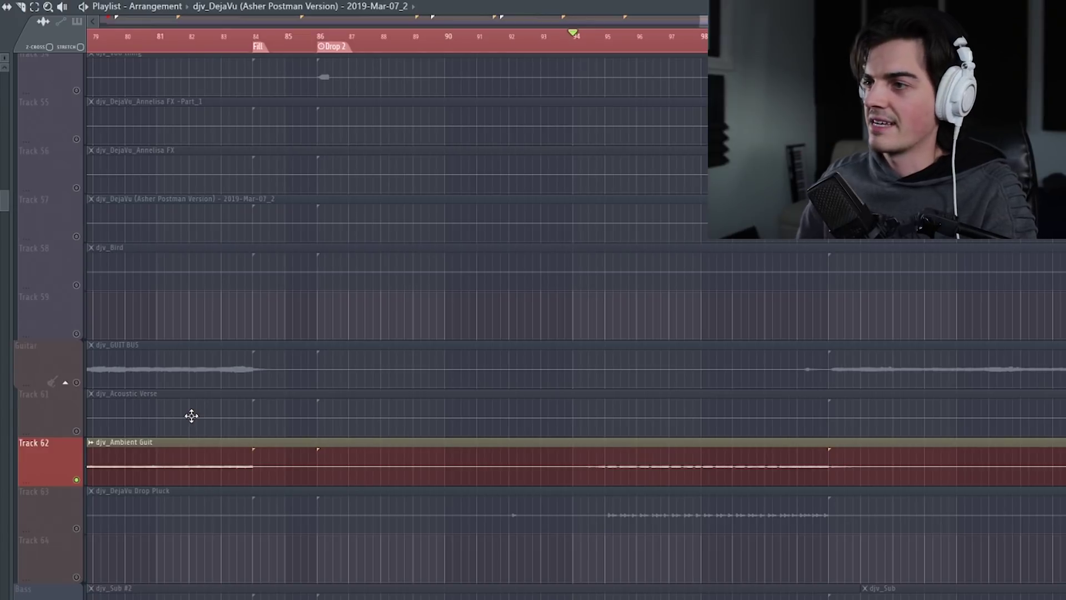
click(77, 528)
click(609, 41)
scroll(610, 43, up, 3)
key(space)
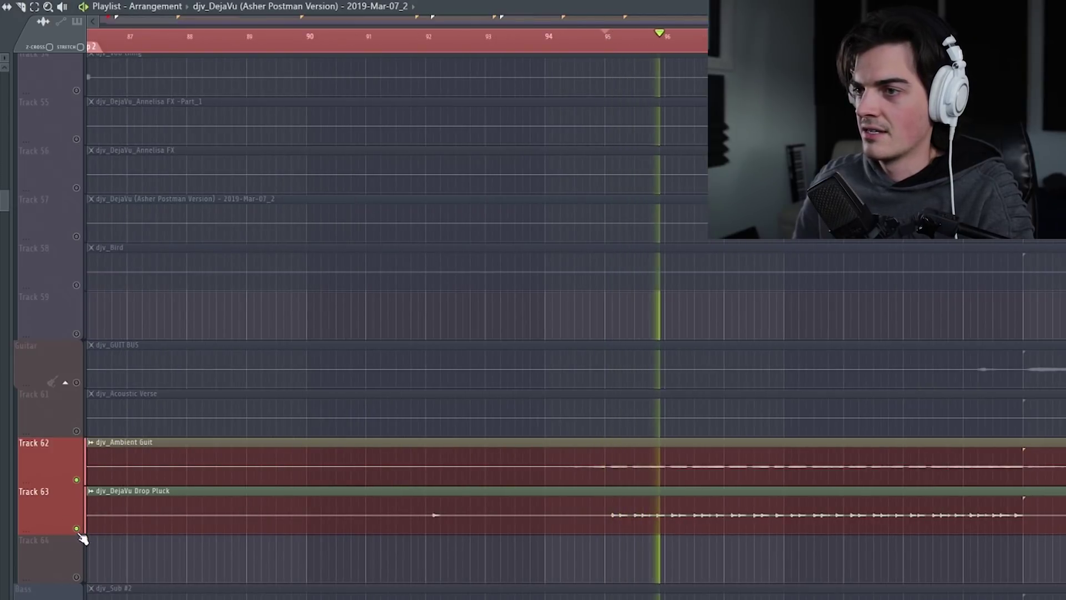
Stop the Drop 2 playback and clear the solo so all tracks are enabled.
scroll(80, 541, down, 6)
click(77, 333)
key(space)
right_click(78, 237)
right_click(77, 237)
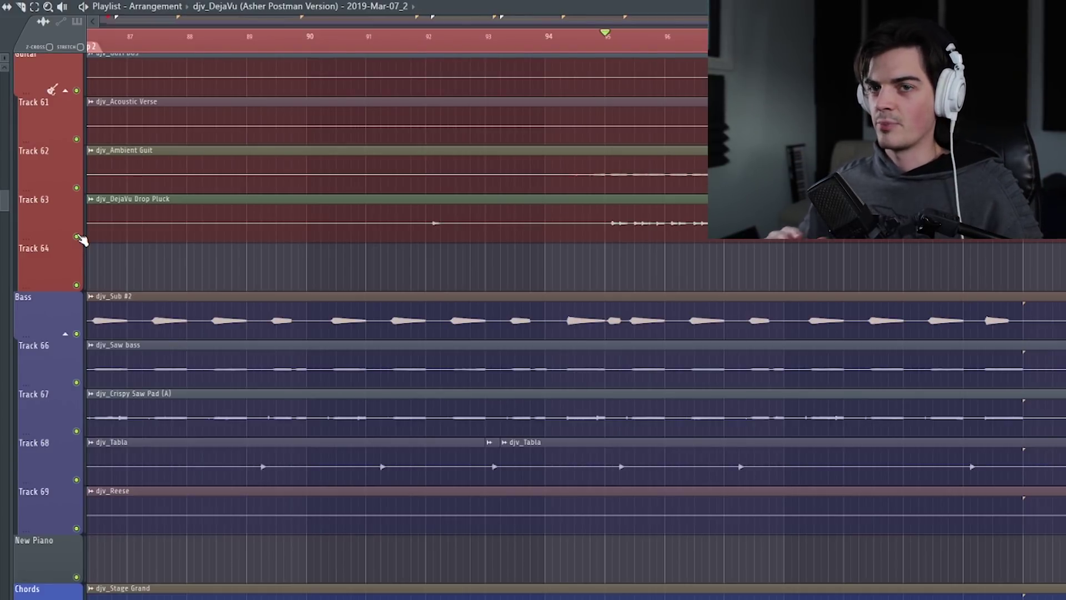
Place the playhead at the Bridge marker at bar 102 and play the soloed GUIT BUS track.
scroll(468, 73, down, 5)
click(572, 38)
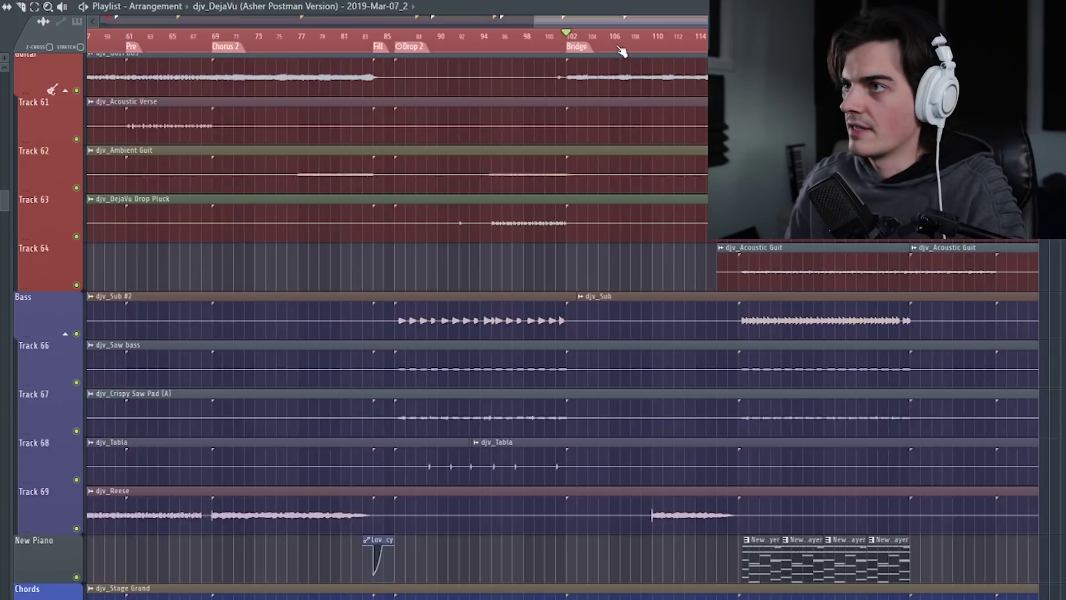
scroll(619, 100, up, 3)
scroll(601, 185, up, 6)
right_click(77, 382)
key(space)
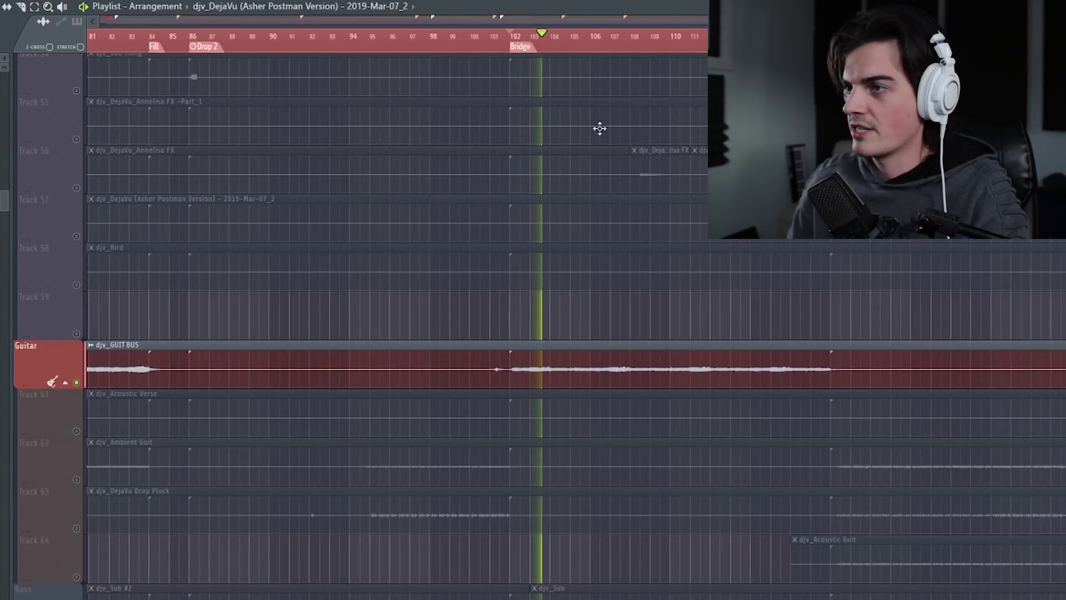
Restore all tracks during Bridge playback and bring the vocal tracks above the Vocal FX group into view.
right_click(78, 382)
right_click(77, 382)
right_click(77, 382)
scroll(485, 395, down, 4)
scroll(685, 128, up, 10)
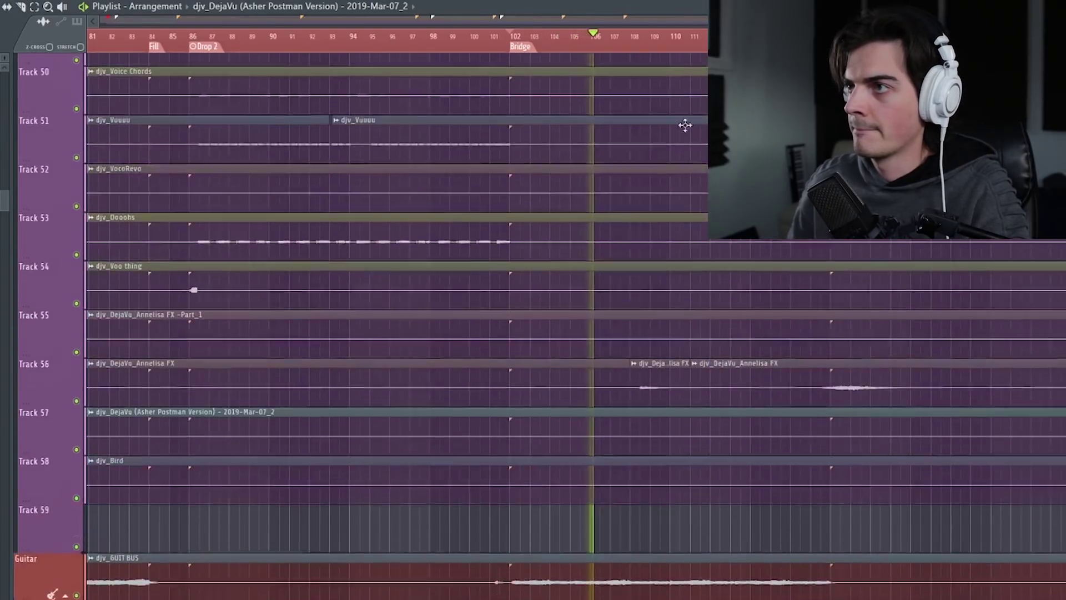
scroll(692, 133, up, 15)
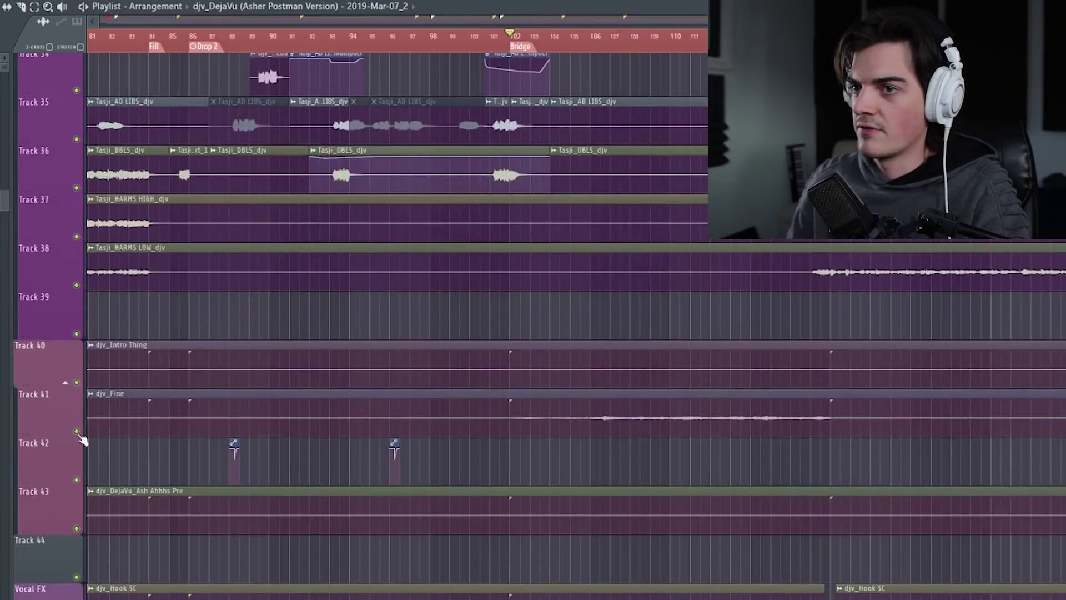
Solo the Fine track and play it from about bar 106 in the Bridge.
right_click(76, 431)
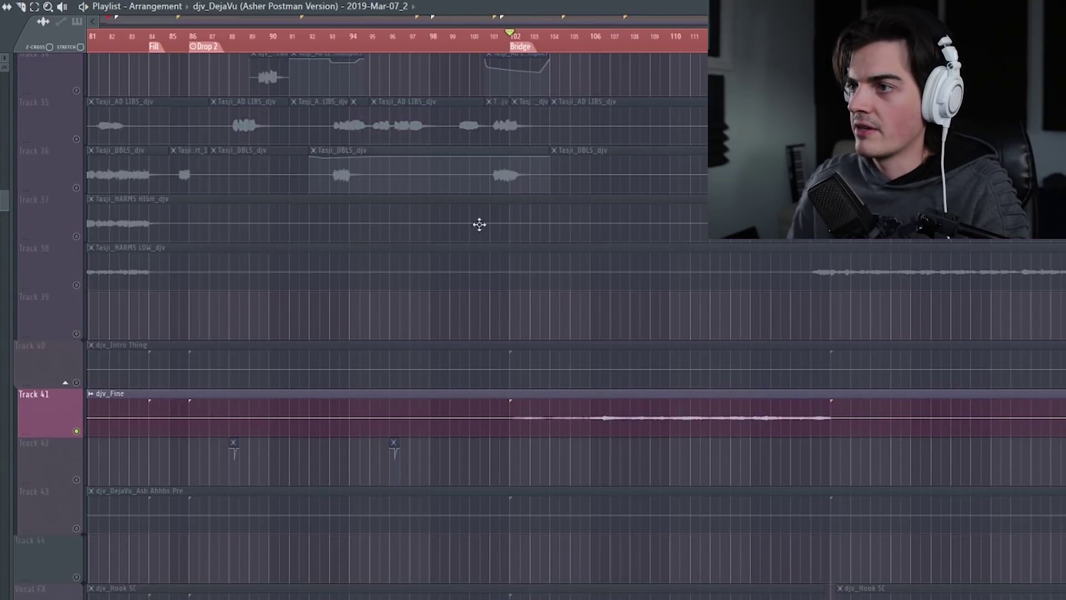
click(583, 40)
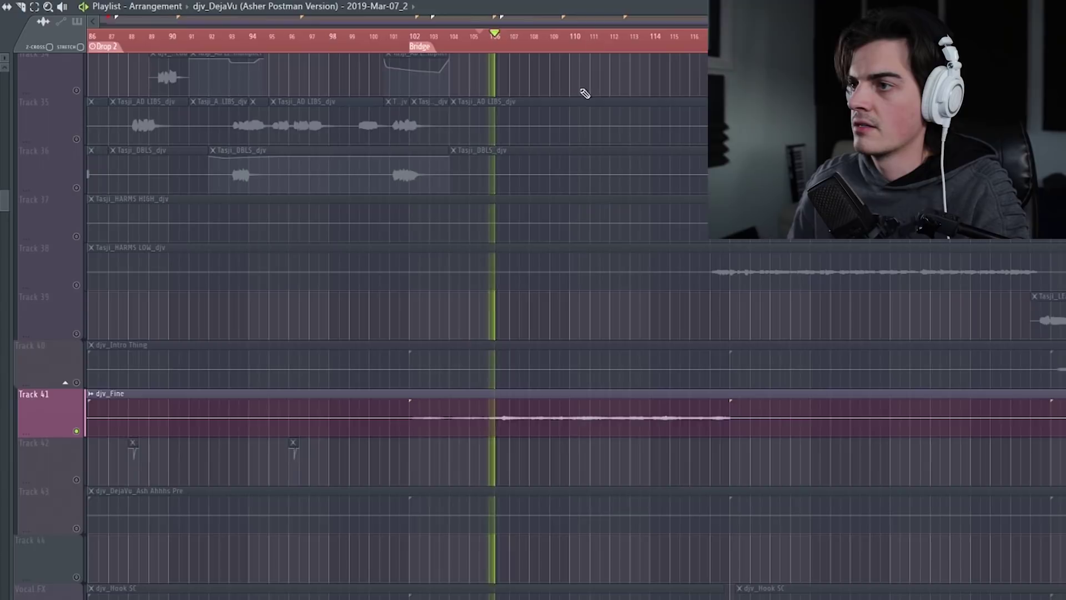
ctrl+scroll(536, 66, up, 3)
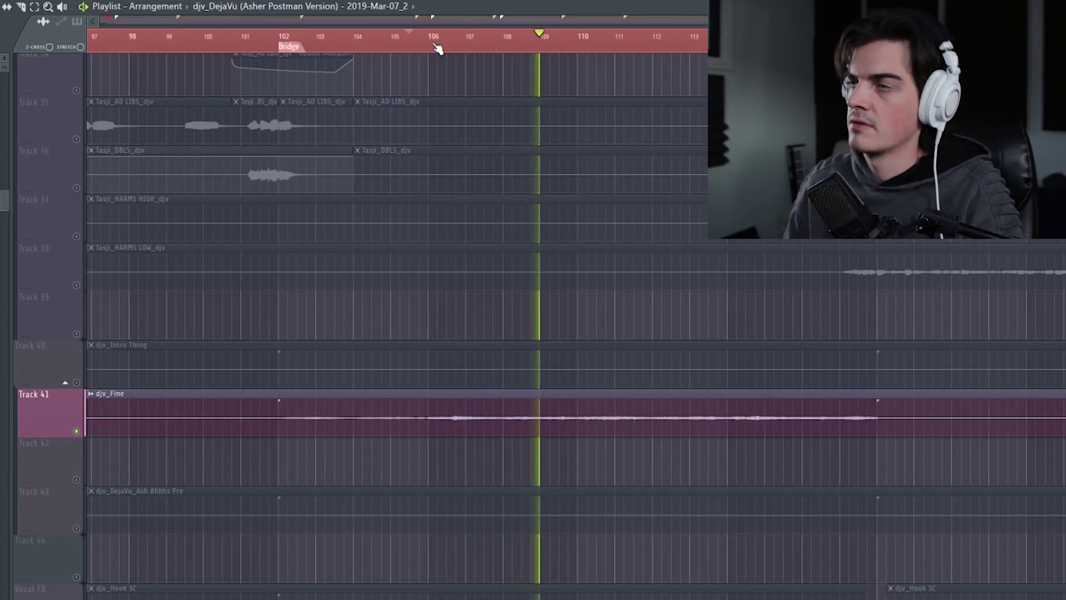
Play the Bridge from about bar 106 with all tracks restored, and mute the Tasji lead vocal.
click(77, 432)
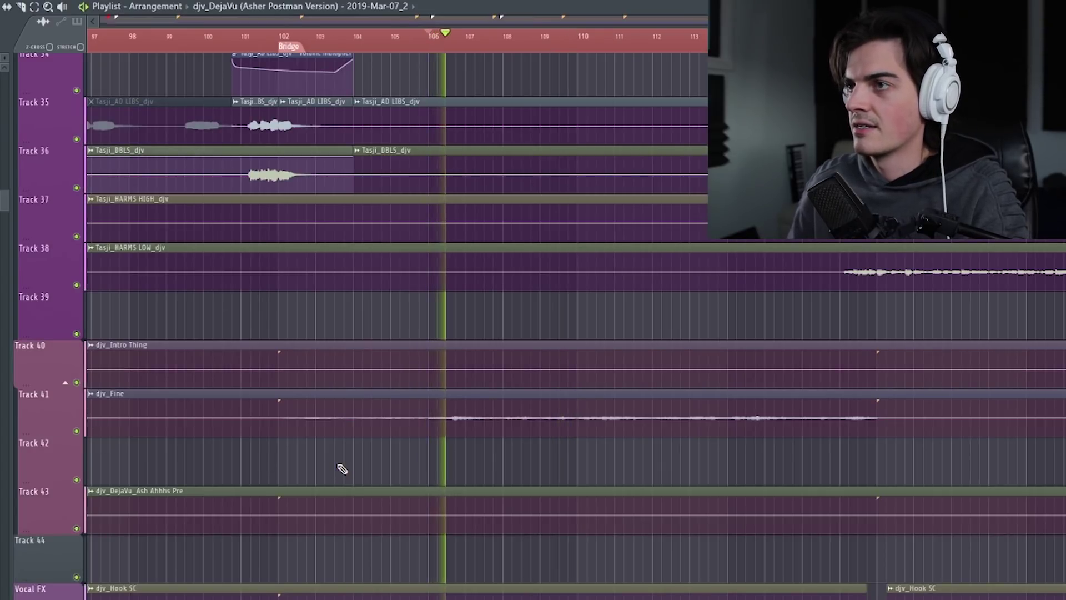
scroll(533, 364, up, 3)
click(77, 188)
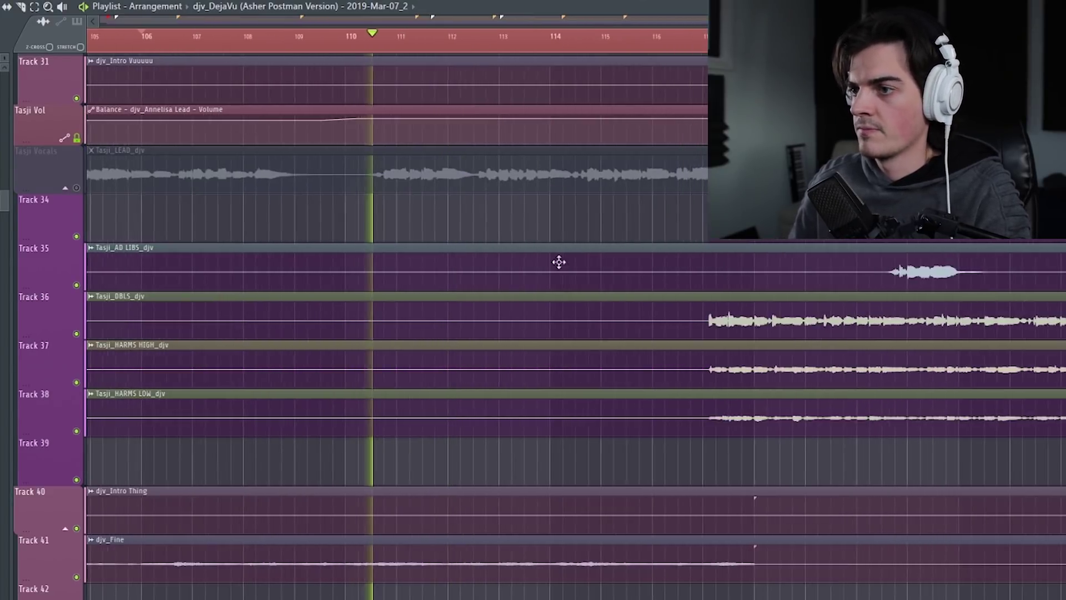
Solo the Bridge Snare track during the Bridge build-up, and restore the other tracks.
scroll(440, 377, down, 12)
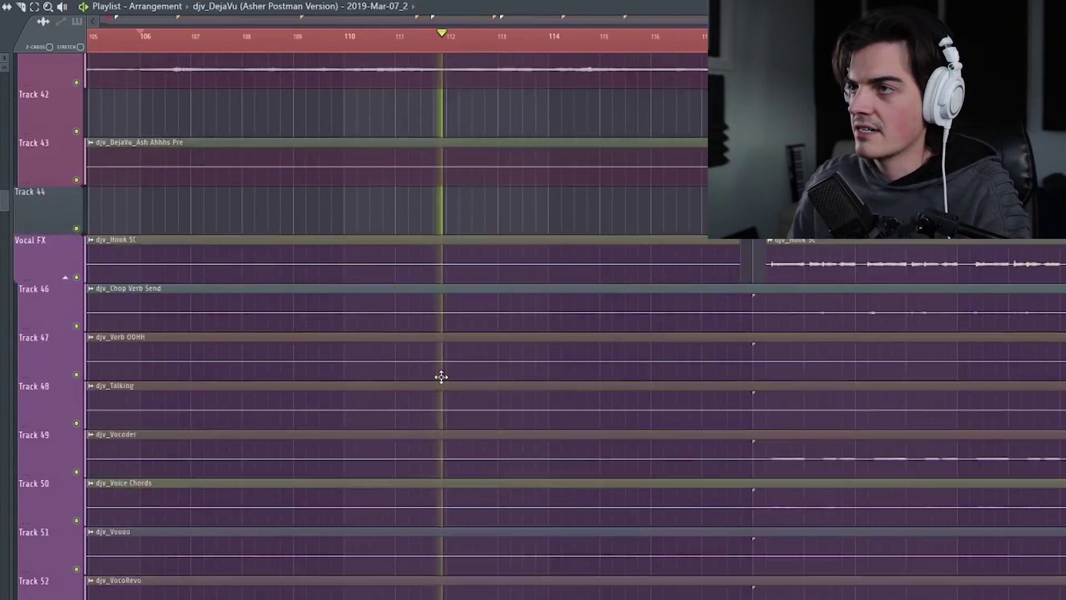
scroll(441, 377, up, 20)
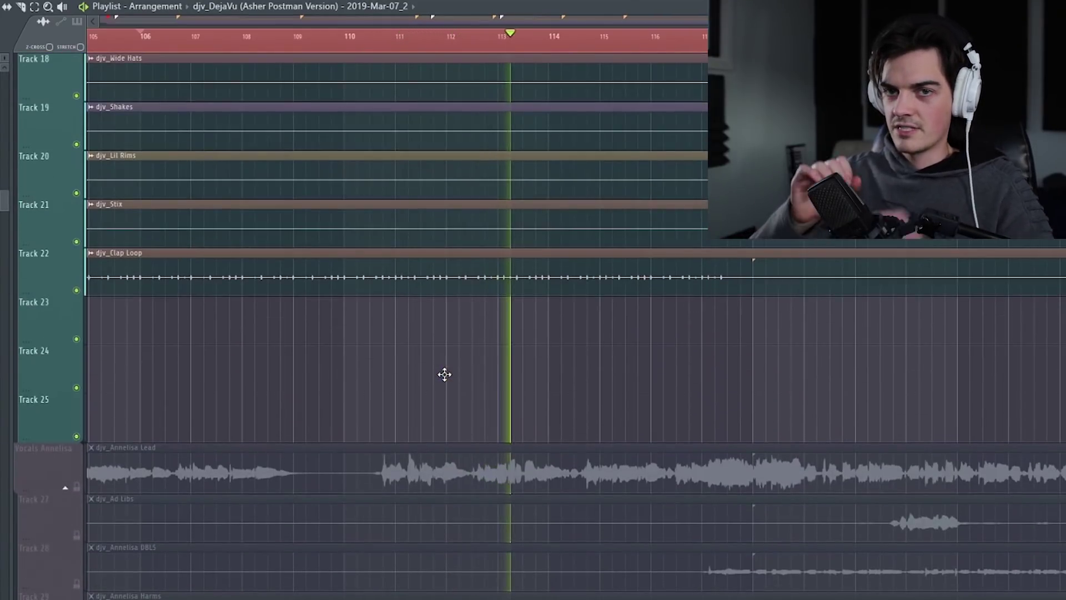
scroll(445, 374, up, 8)
scroll(368, 348, up, 4)
ctrl+click(77, 193)
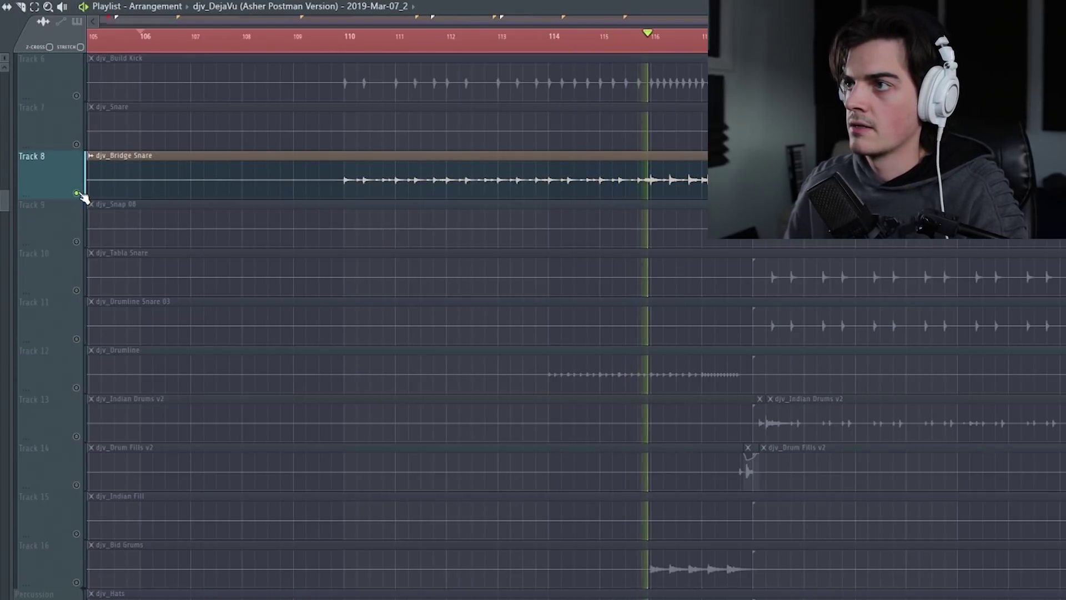
ctrl+click(77, 194)
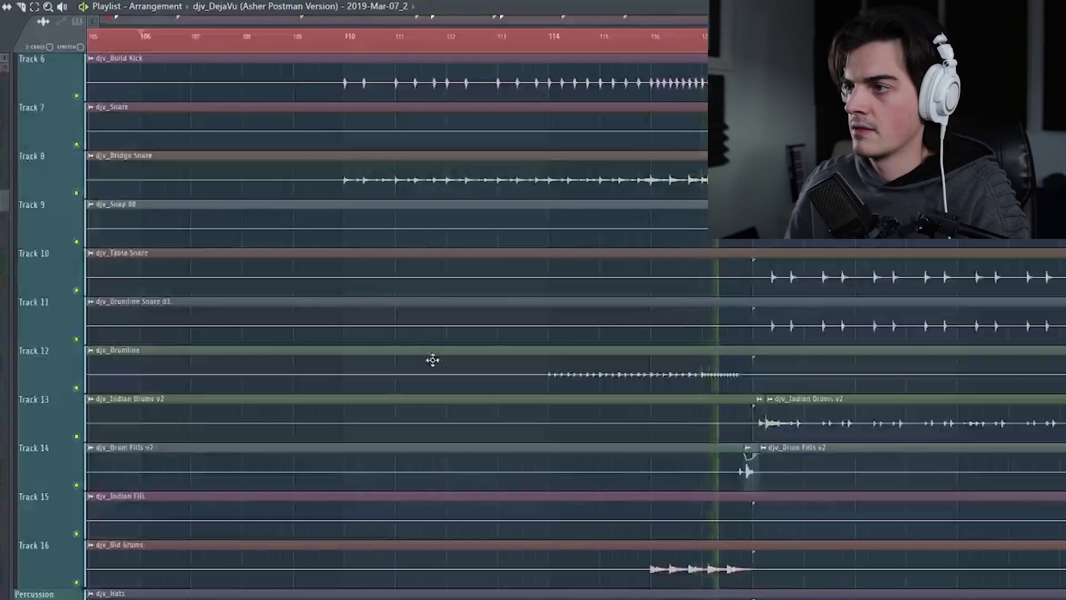
Place the playhead at the Final Chorus marker at bar 118.
scroll(676, 26, down, 3)
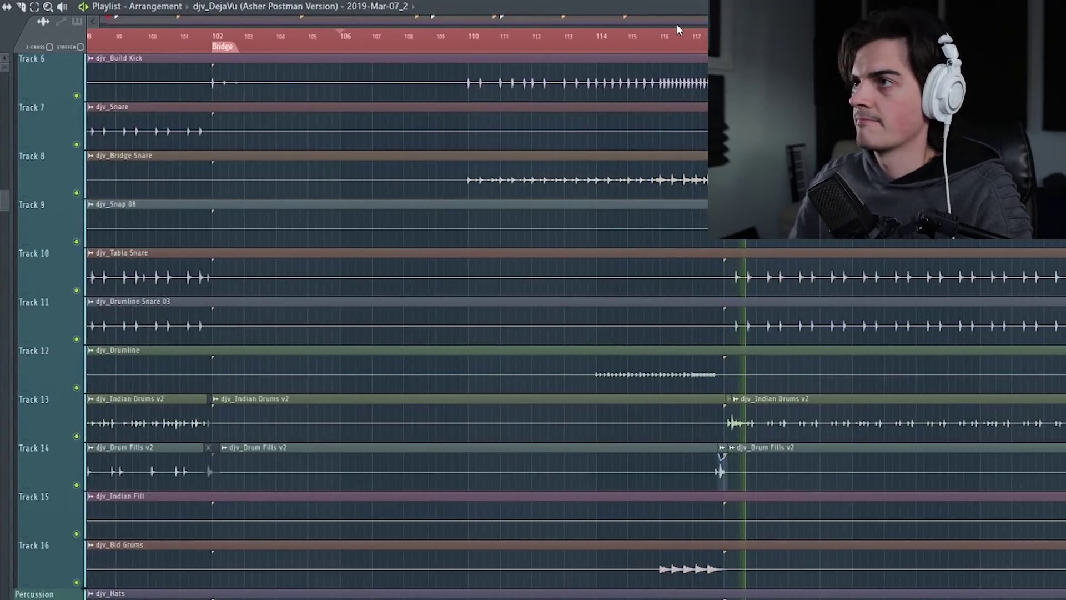
scroll(676, 24, down, 4)
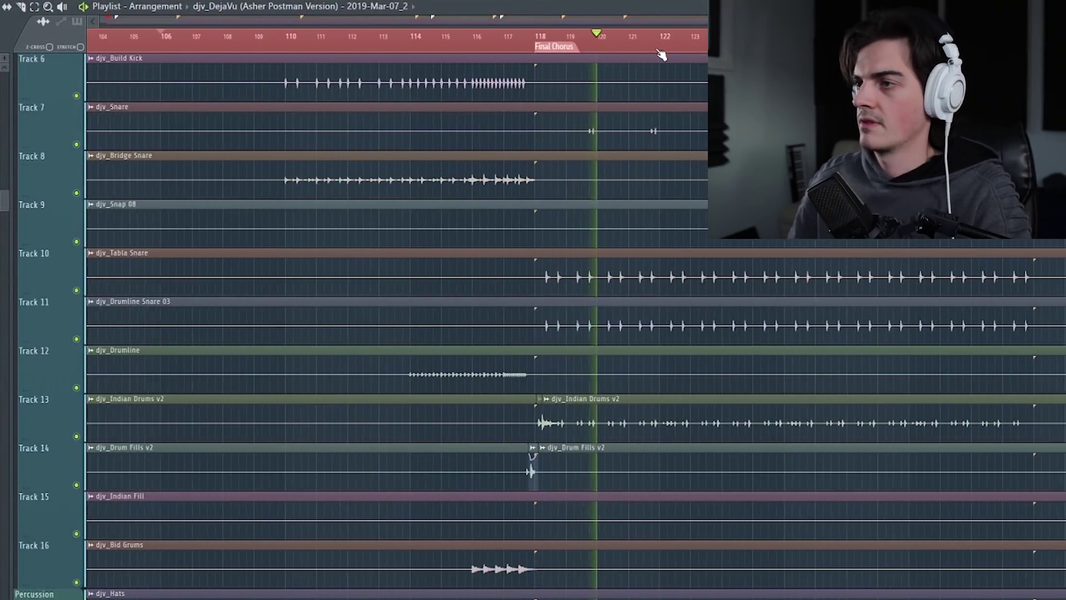
click(615, 48)
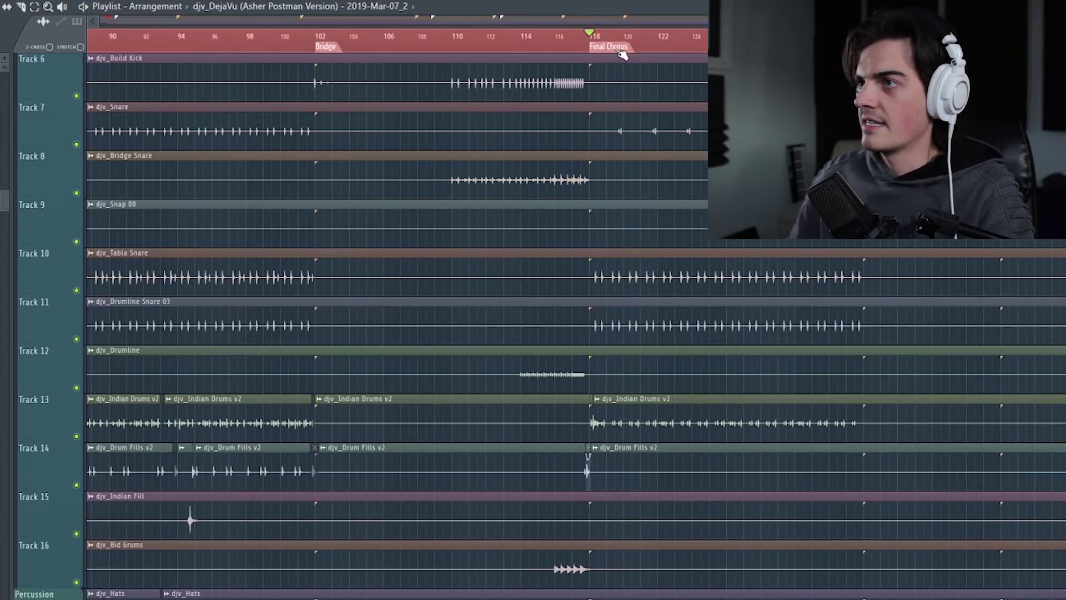
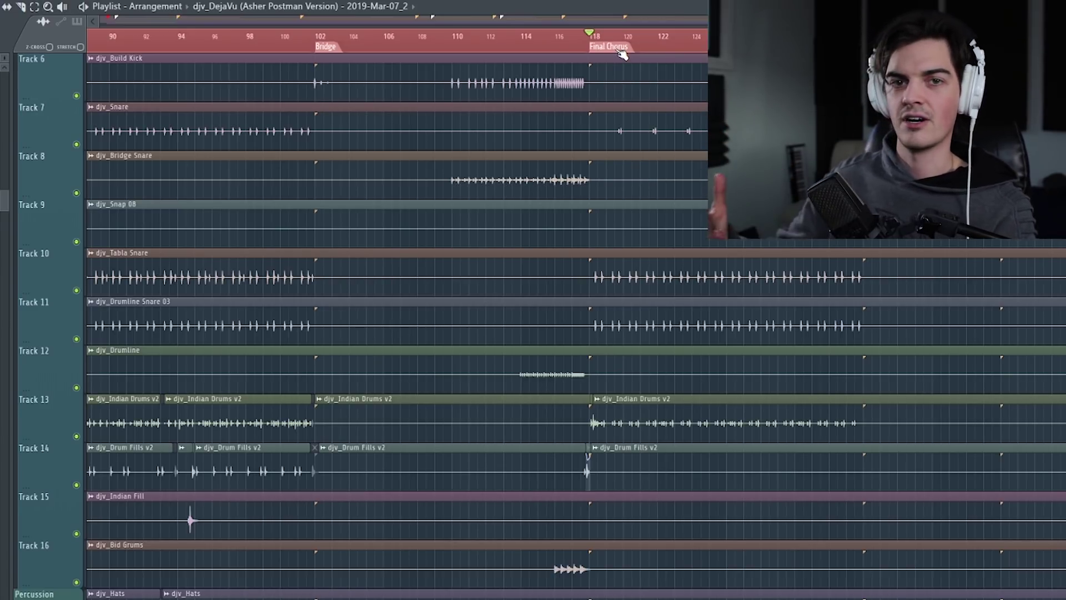
Play the Ambient Guit track soloed in the Final Chorus, and solo the DejaVu Drop Pluck track in its place.
scroll(552, 183, down, 6)
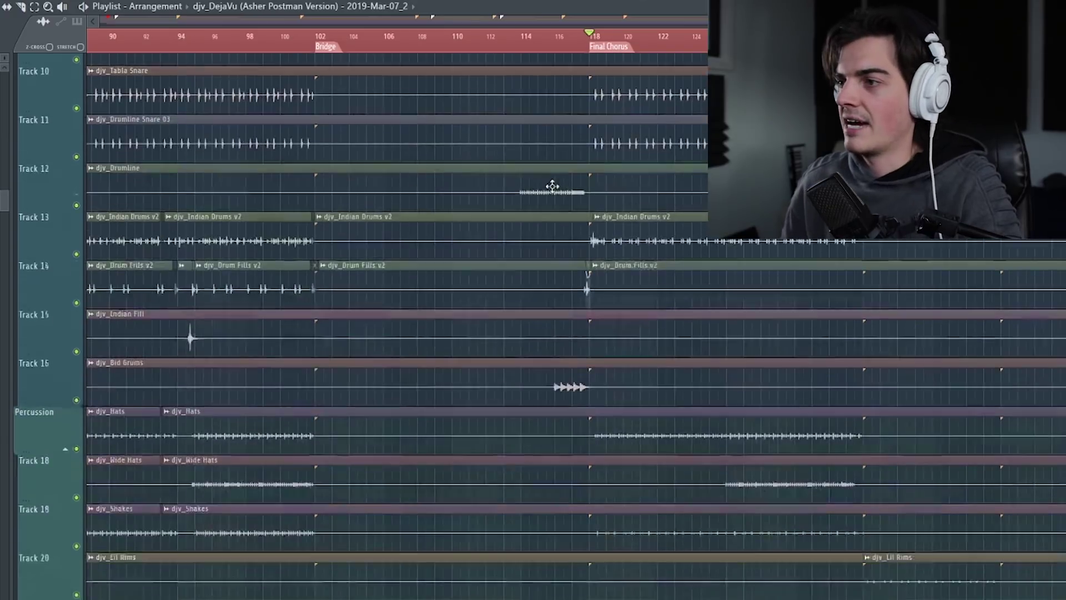
scroll(217, 302, down, 3)
scroll(217, 301, down, 10)
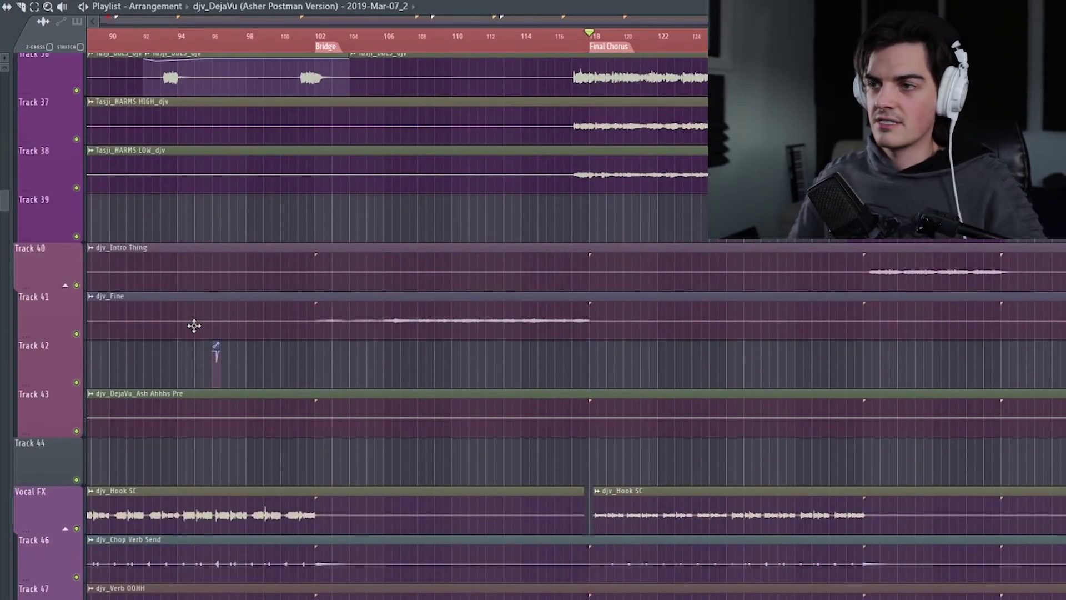
scroll(194, 326, down, 3)
scroll(75, 306, down, 3)
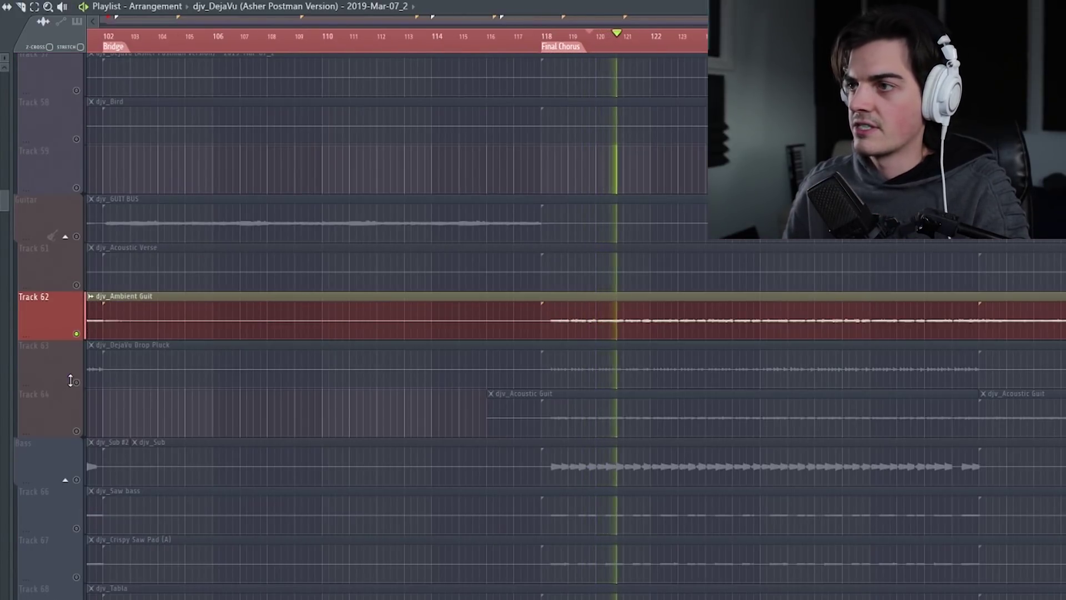
right_click(73, 383)
click(62, 382)
right_click(76, 381)
key(space)
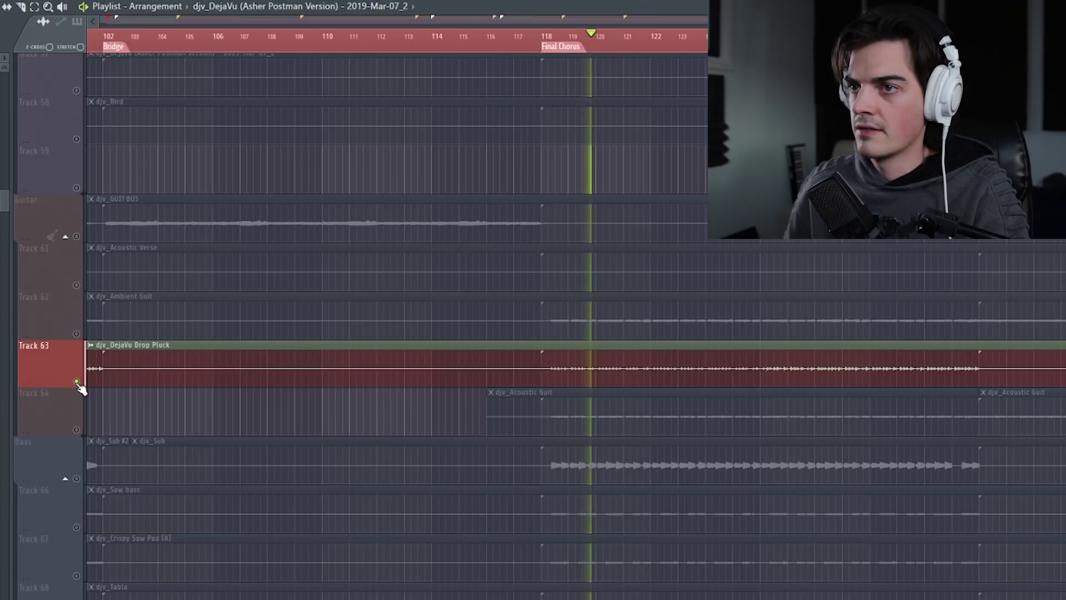
Solo the Acoustic Guit track in the Final Chorus, switch the solo to the Sub bass, and stop playback.
click(76, 430)
click(77, 434)
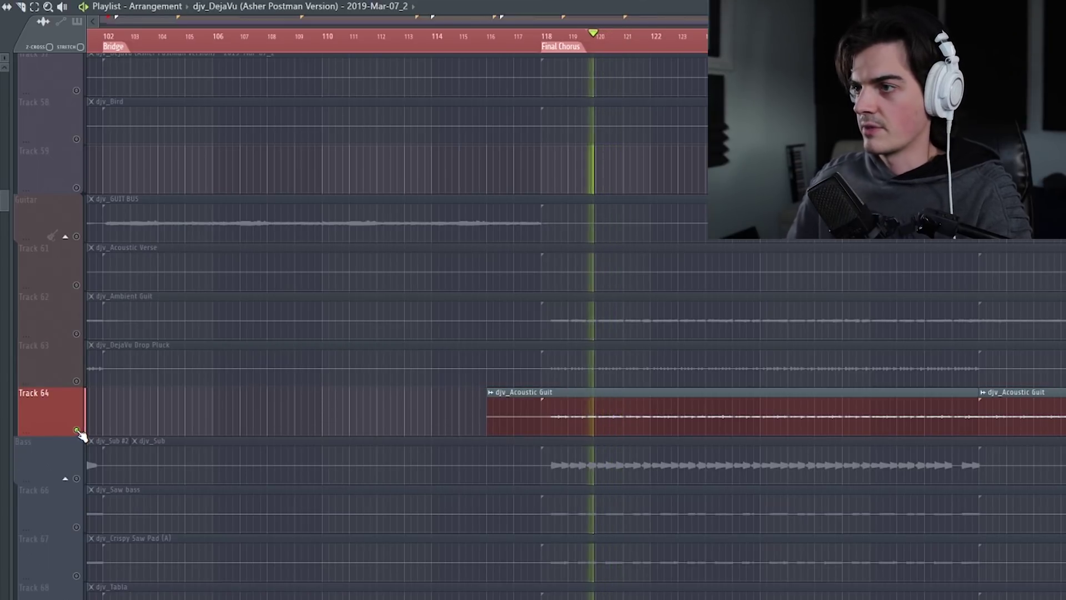
click(81, 479)
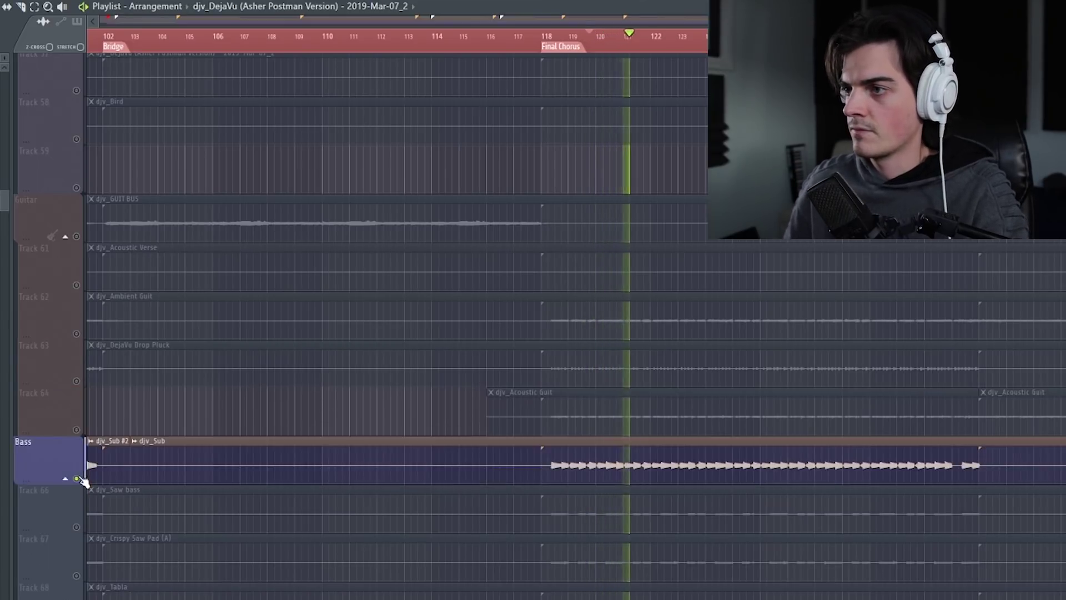
scroll(77, 444, down, 3)
key(space)
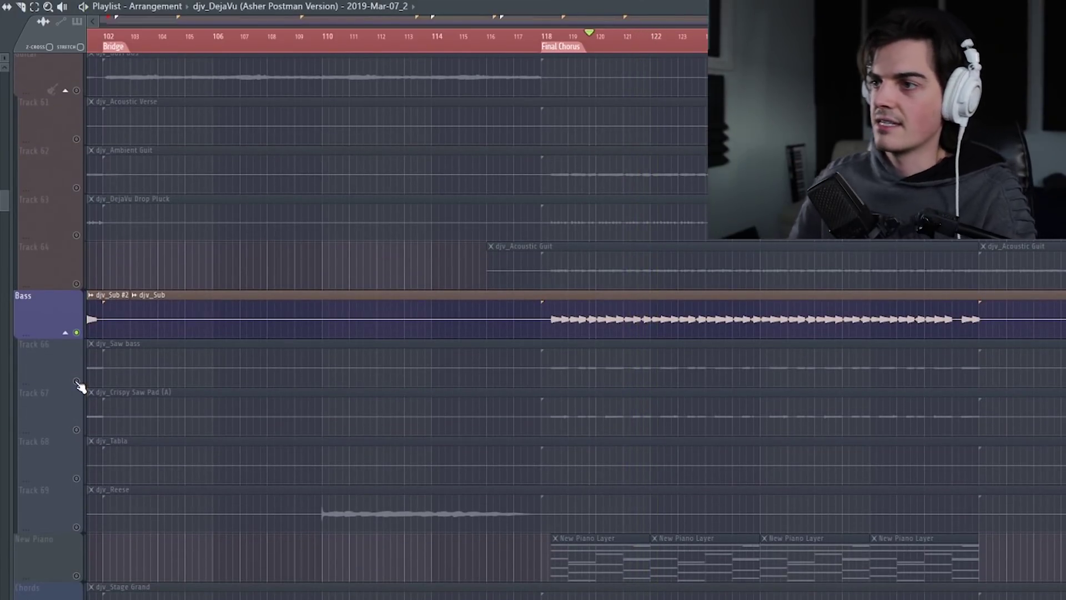
Solo the New Piano track and play its piano layer in the Final Chorus.
click(78, 411)
scroll(76, 435, down, 3)
click(77, 435)
key(space)
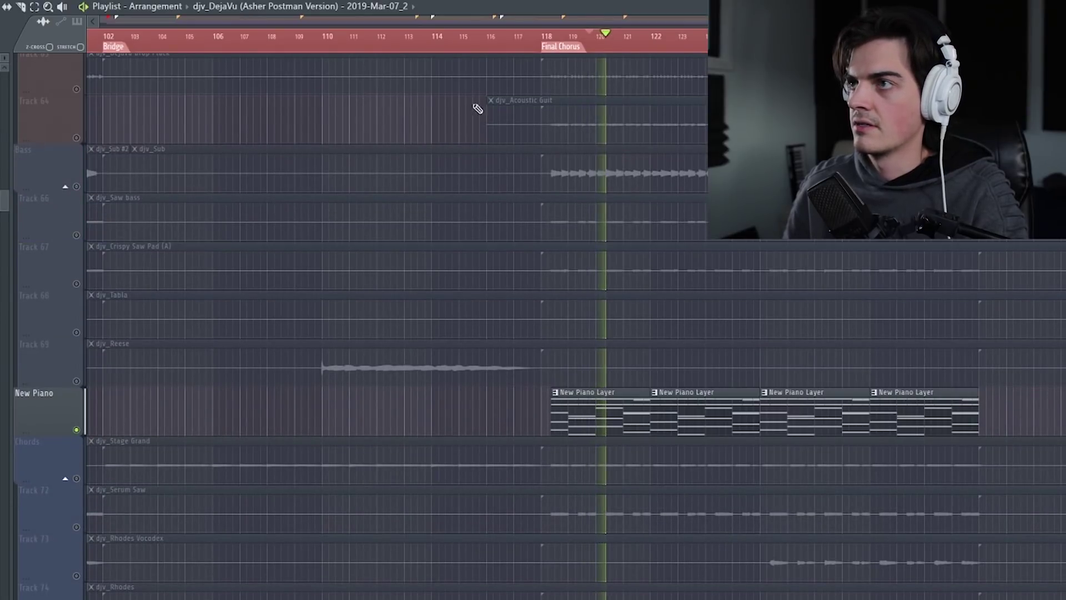
scroll(575, 48, down, 3)
scroll(635, 48, up, 2)
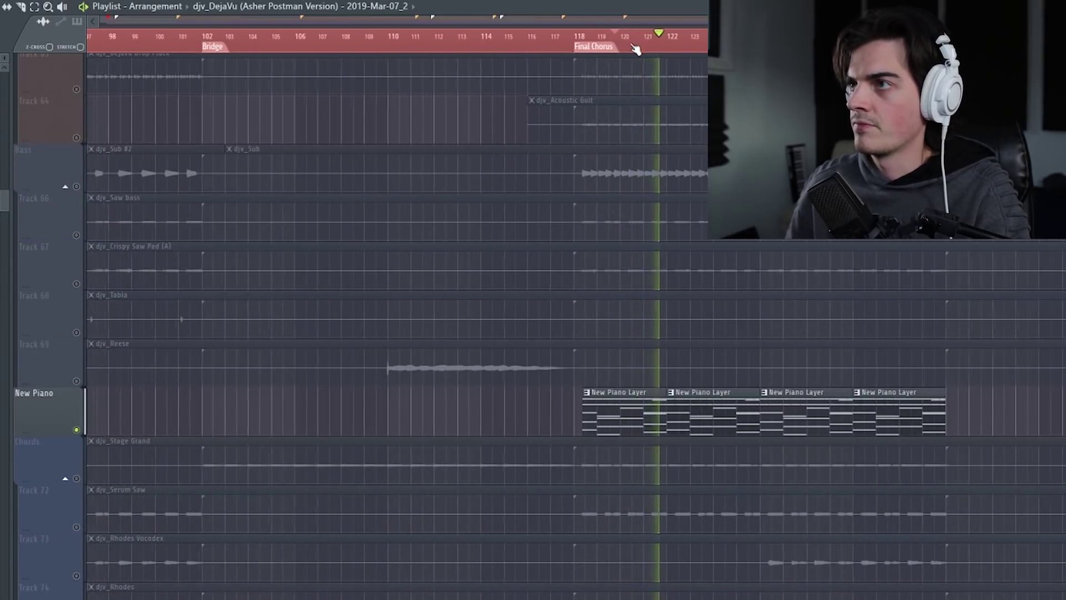
scroll(644, 20, down, 1)
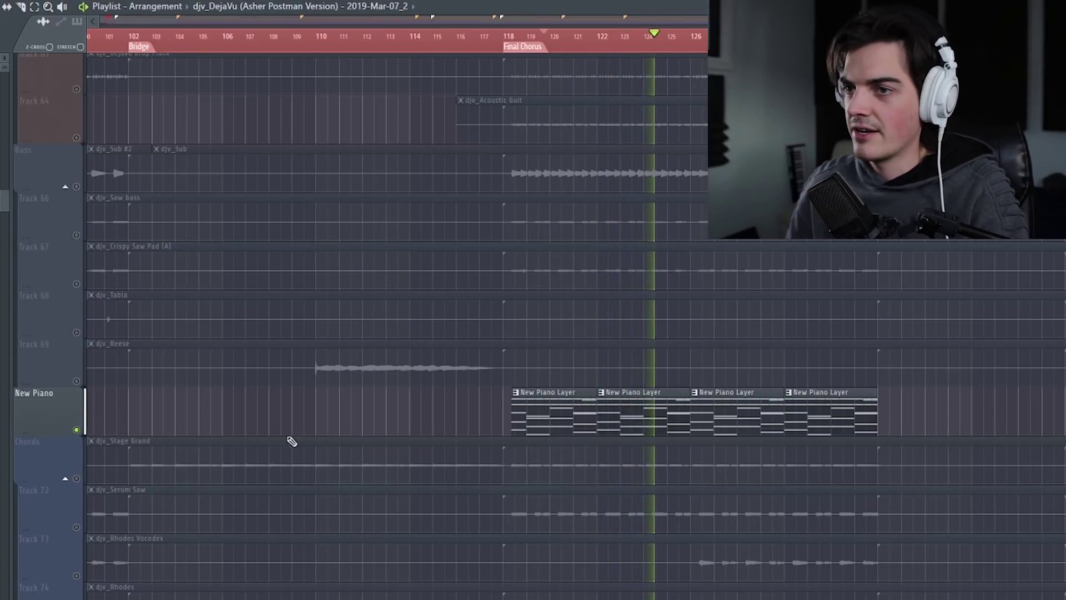
Audition the Serum Saw and Rhodes tracks individually, and the Ash Arp and Pads tracks together, during Final Chorus playback.
right_click(77, 527)
scroll(80, 527, down, 3)
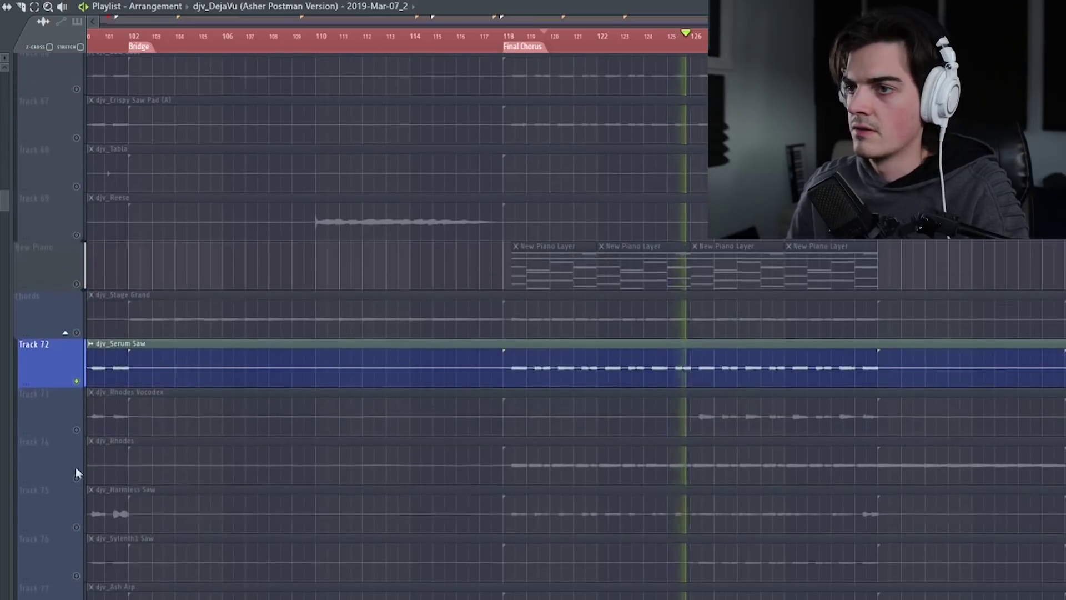
right_click(76, 478)
scroll(73, 476, down, 1)
scroll(77, 478, down, 2)
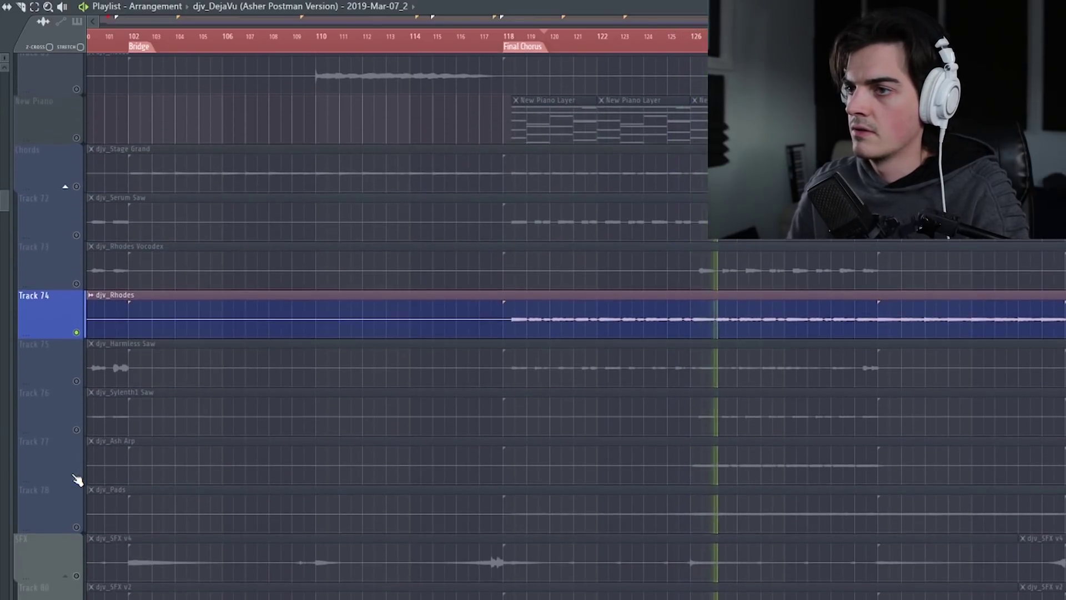
click(78, 478)
click(76, 527)
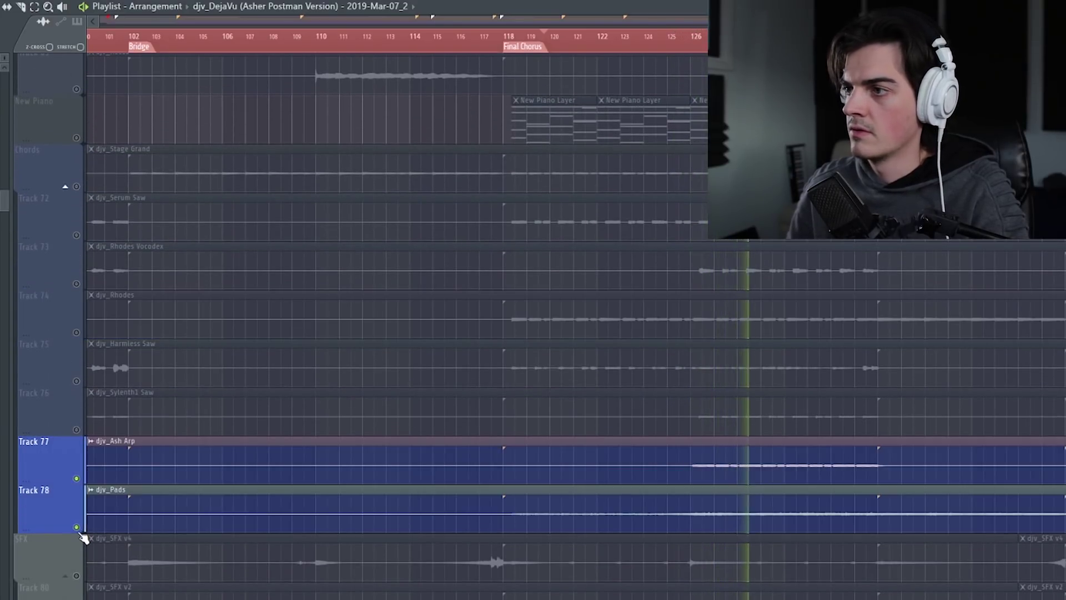
Remove the Ash Arp track from the solo, play the Pads track alone, and restore all tracks to the mix.
scroll(263, 444, down, 2)
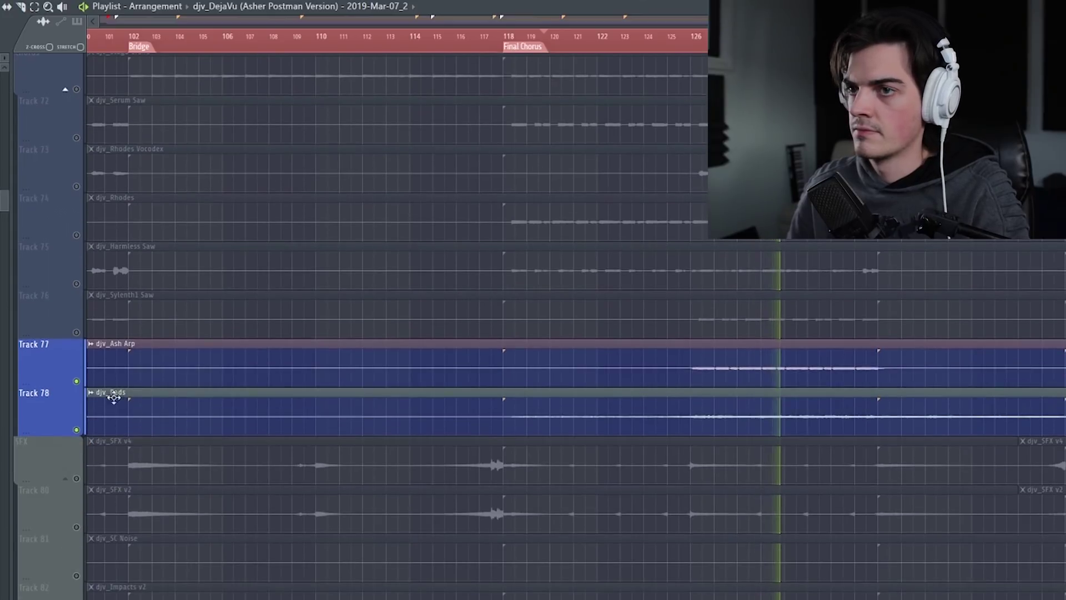
click(81, 383)
scroll(577, 328, up, 2)
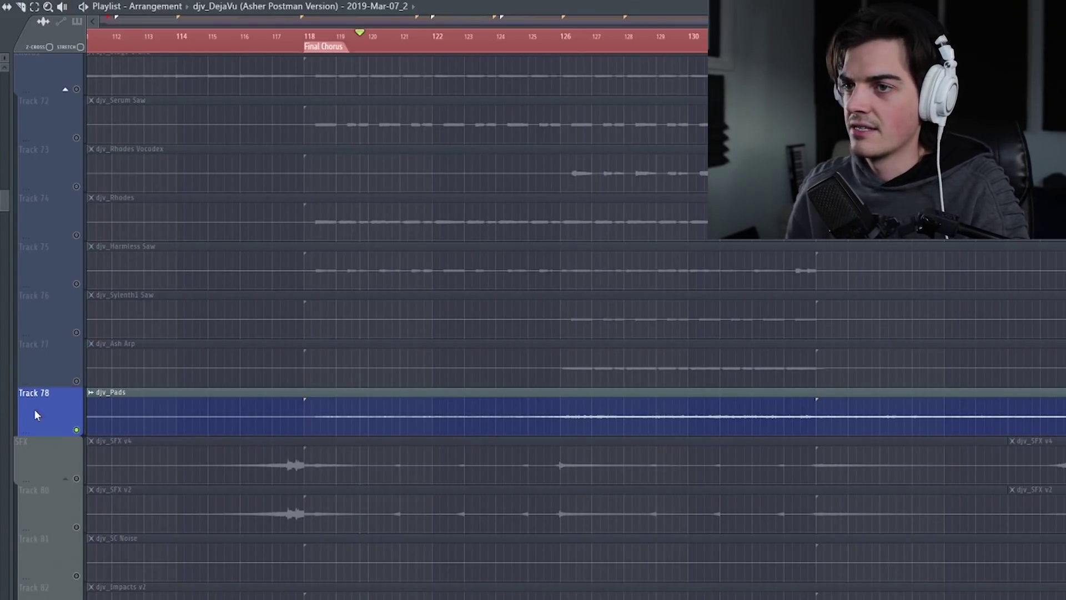
right_click(77, 430)
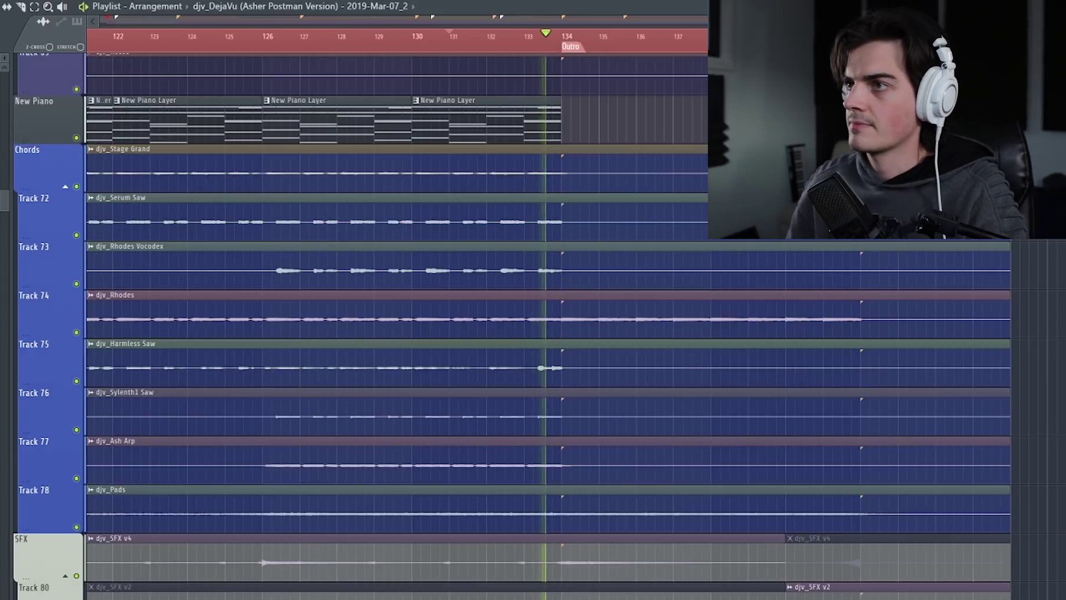
Play the full mix through the end of the Final Chorus and return the playhead to the start of the Outro.
scroll(512, 326, up, 1)
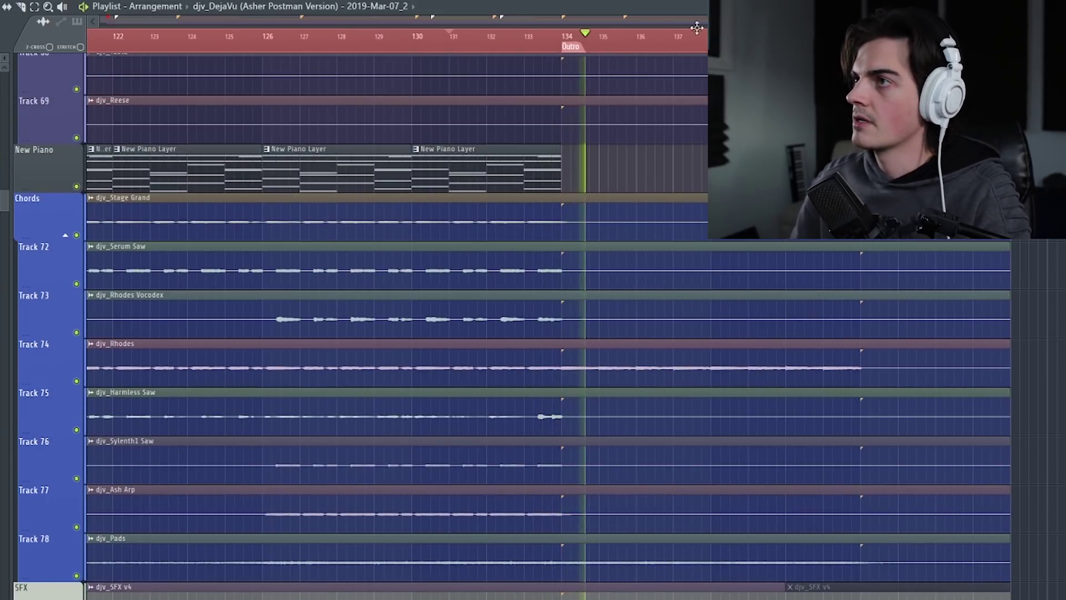
scroll(815, 286, up, 3)
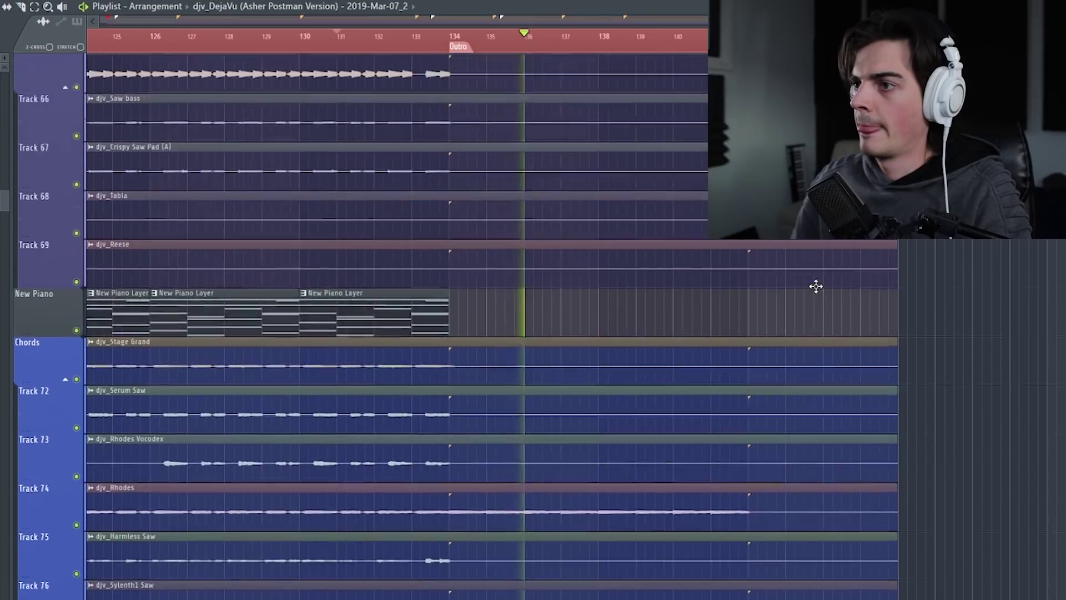
scroll(578, 150, up, 9)
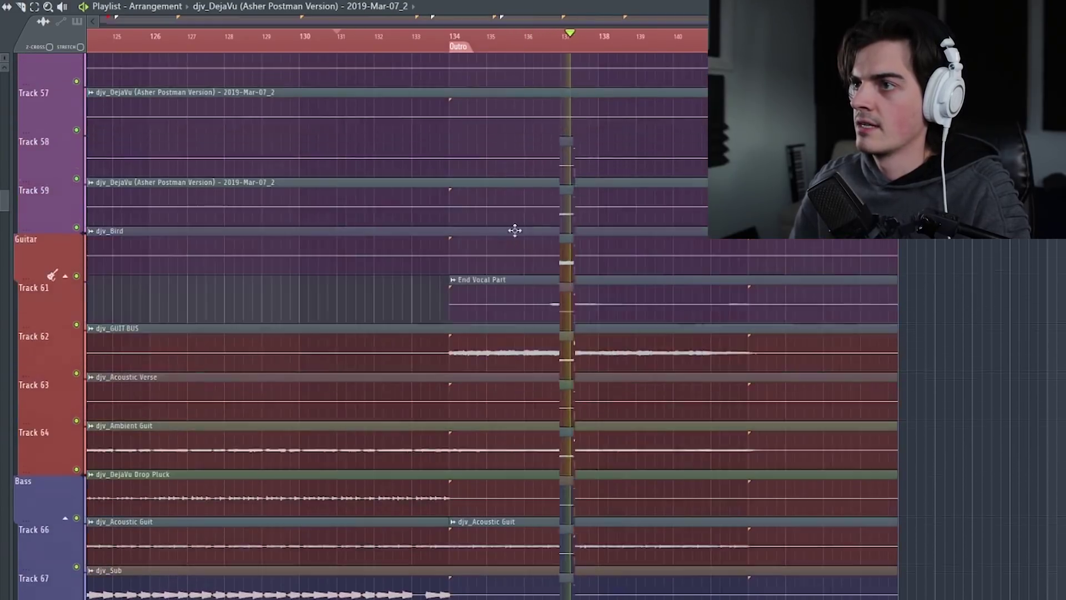
scroll(515, 230, up, 3)
click(464, 48)
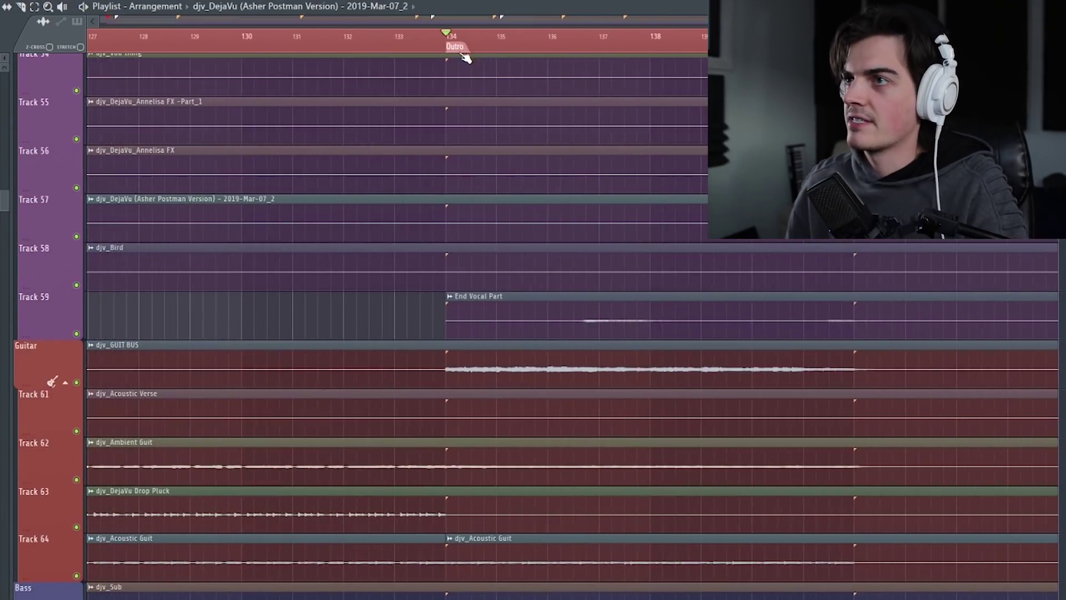
Mute the Tasji lead, lead intro and Intro Thing vocal tracks and play the Outro without them.
scroll(472, 312, up, 13)
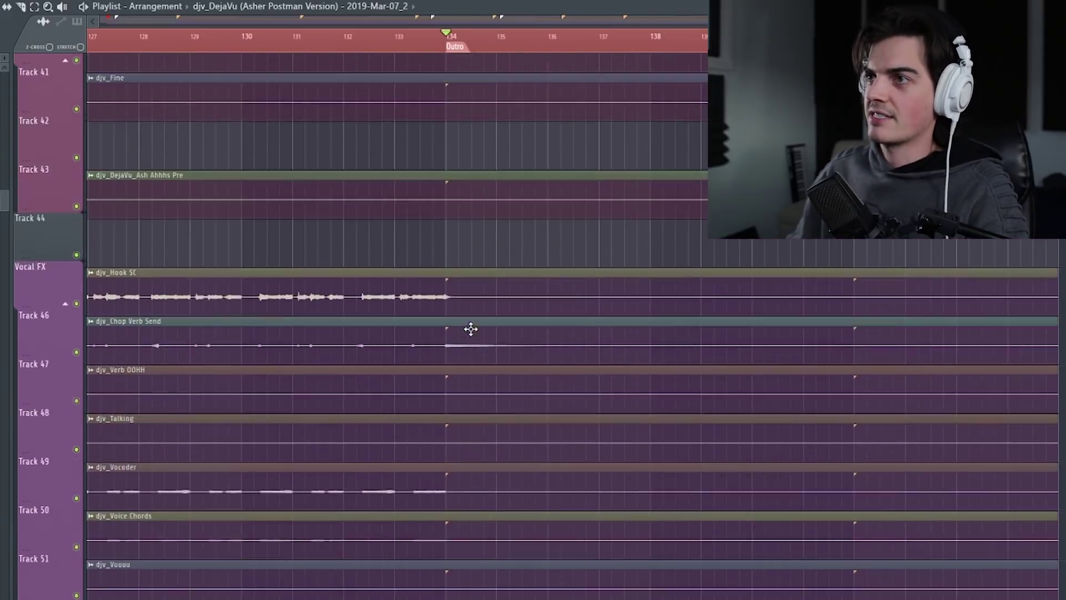
scroll(470, 329, up, 6)
scroll(199, 322, up, 4)
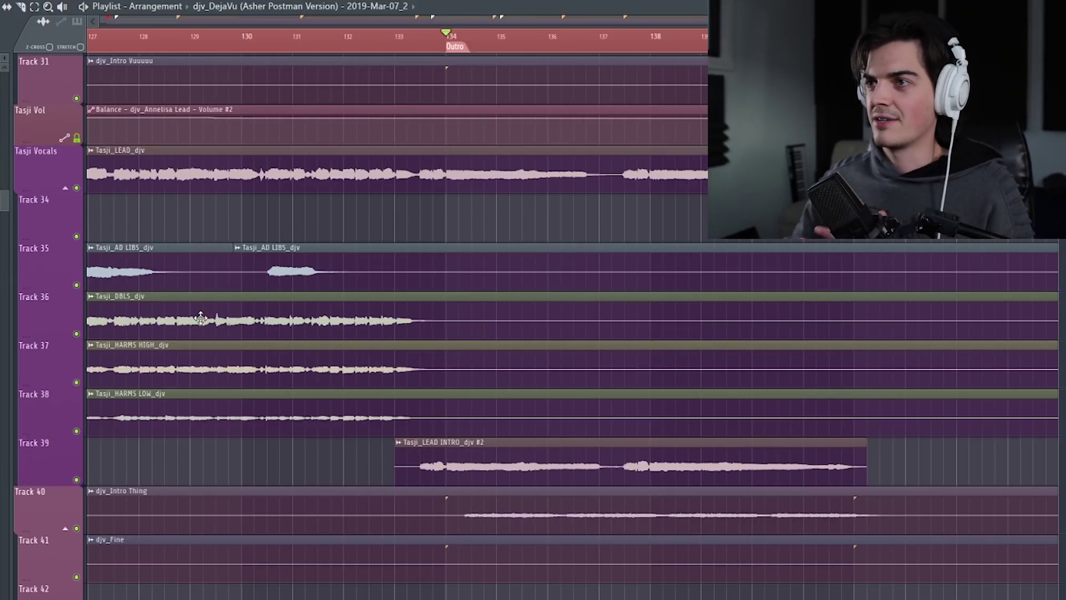
click(76, 187)
click(77, 480)
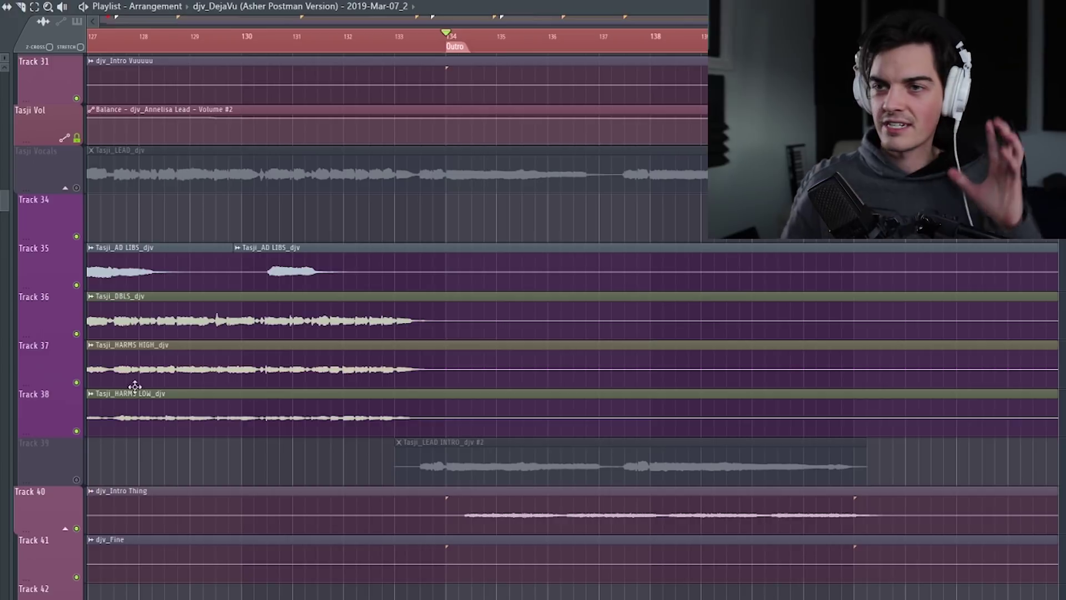
key(space)
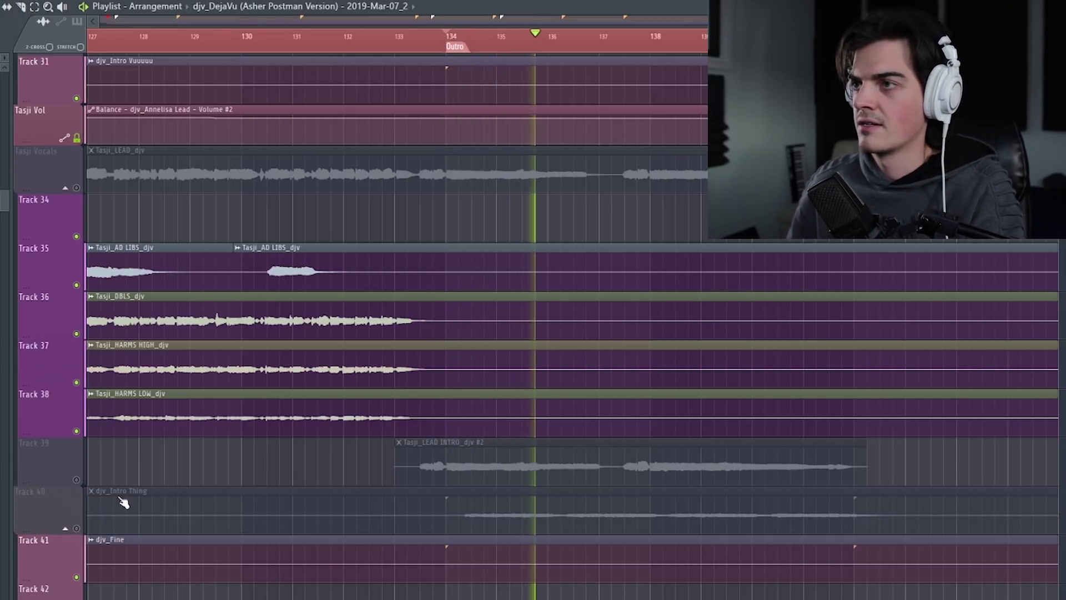
Examine the remaining vocal, vocal FX and guitar tracks while the Outro plays.
scroll(520, 371, up, 4)
scroll(574, 323, down, 15)
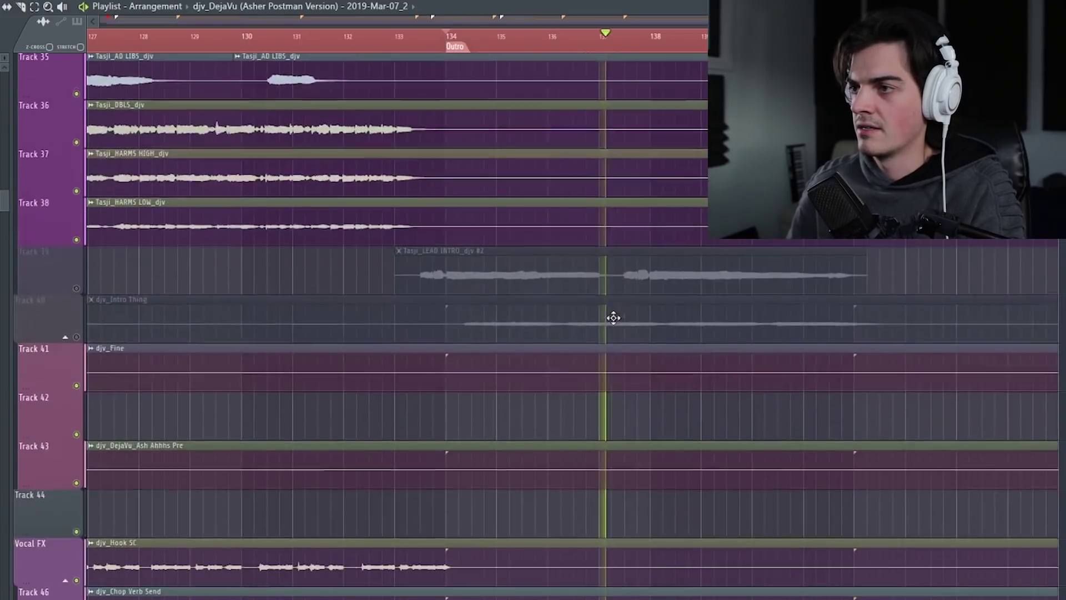
scroll(613, 318, down, 9)
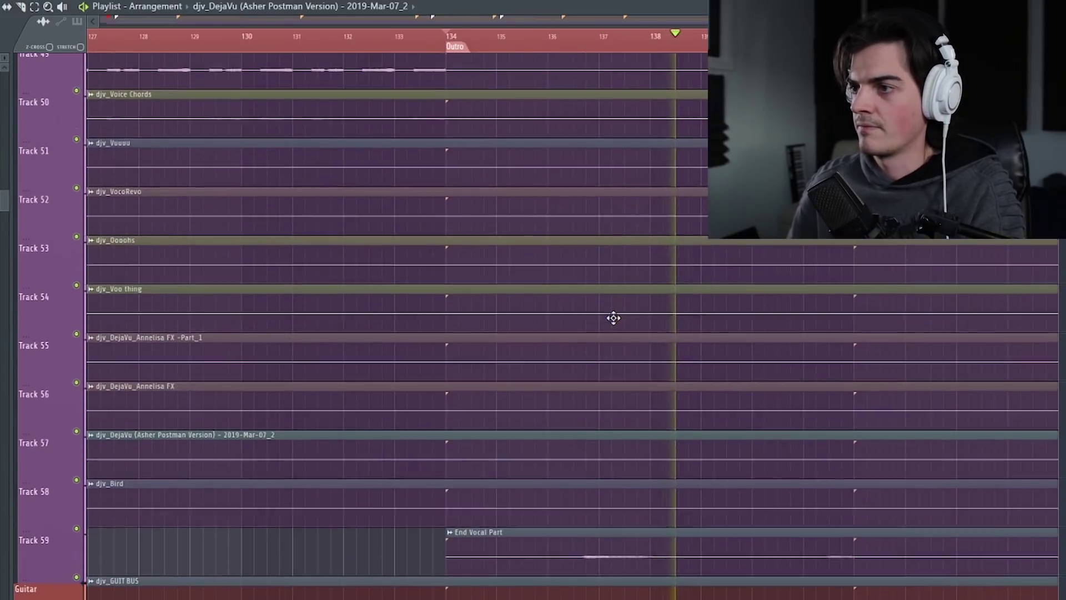
scroll(610, 49, up, 1)
scroll(467, 245, down, 1)
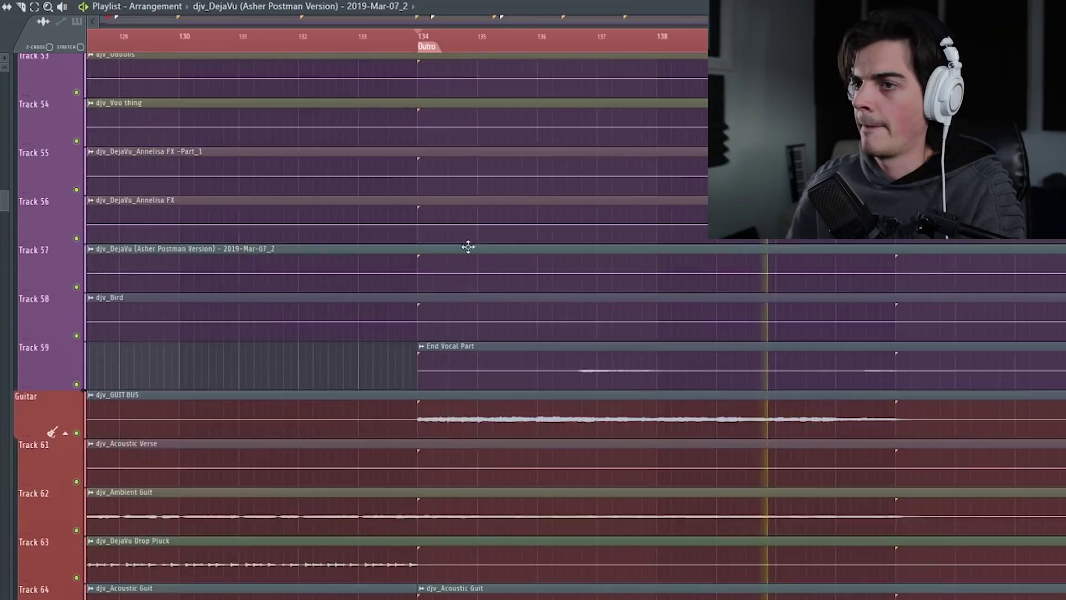
scroll(591, 49, down, 3)
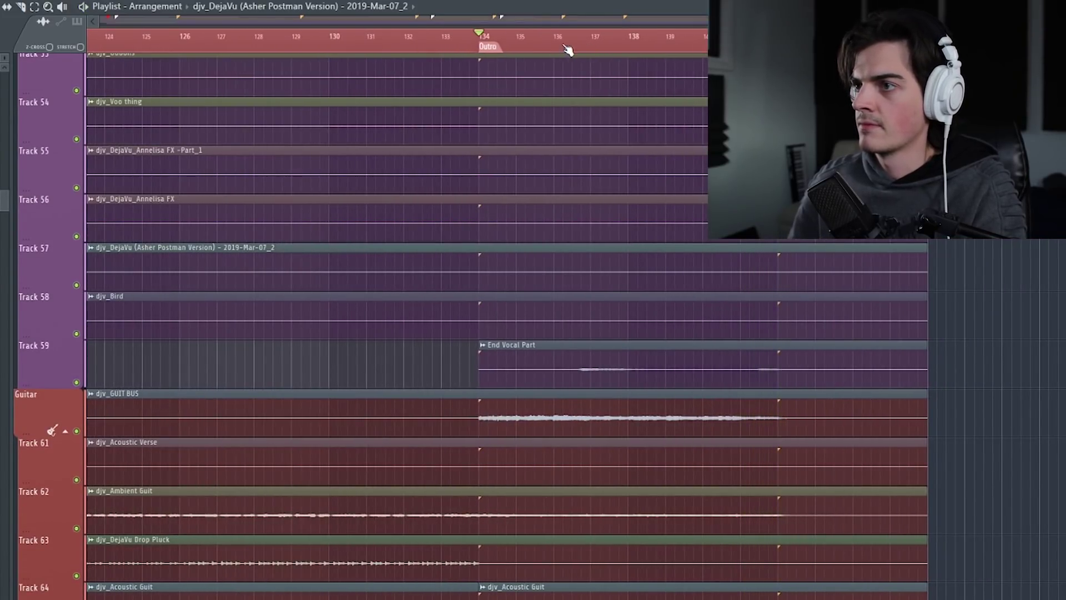
Solo the End Vocal Part track in the Outro, stop playback, and clear the solo.
right_click(77, 383)
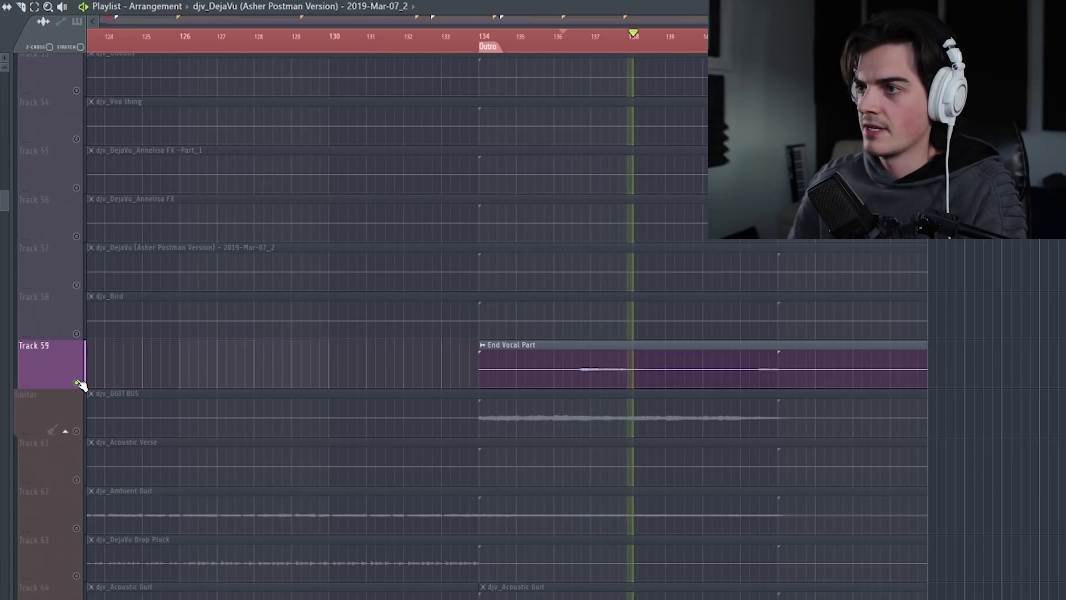
key(space)
right_click(77, 382)
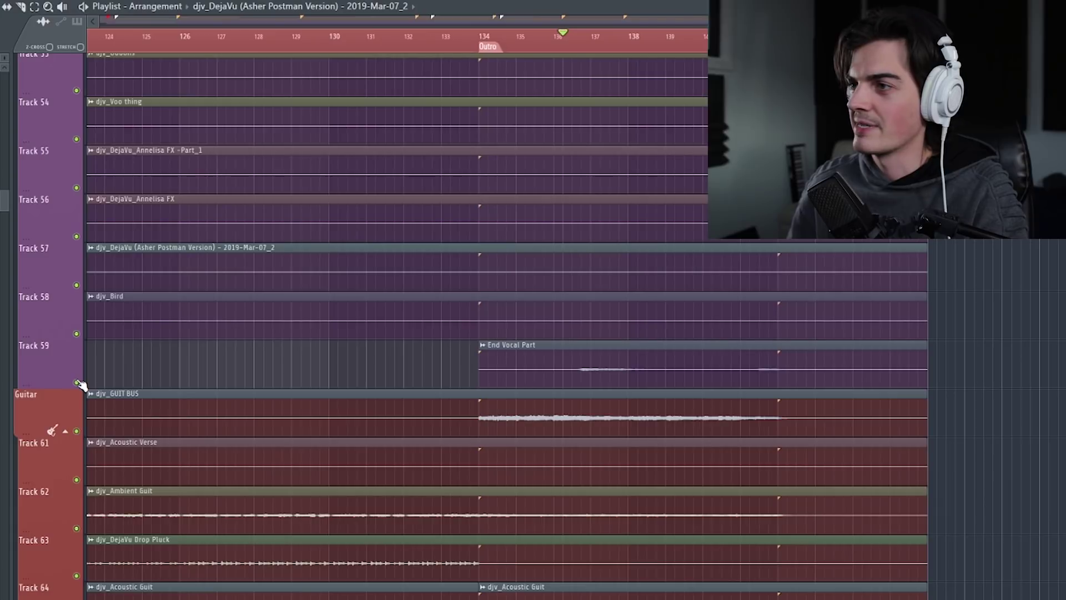
Play the GUIT BUS track soloed in the Outro, switch the solo to Ambient Guit, and stop playback.
right_click(77, 430)
key(space)
scroll(305, 195, down, 2)
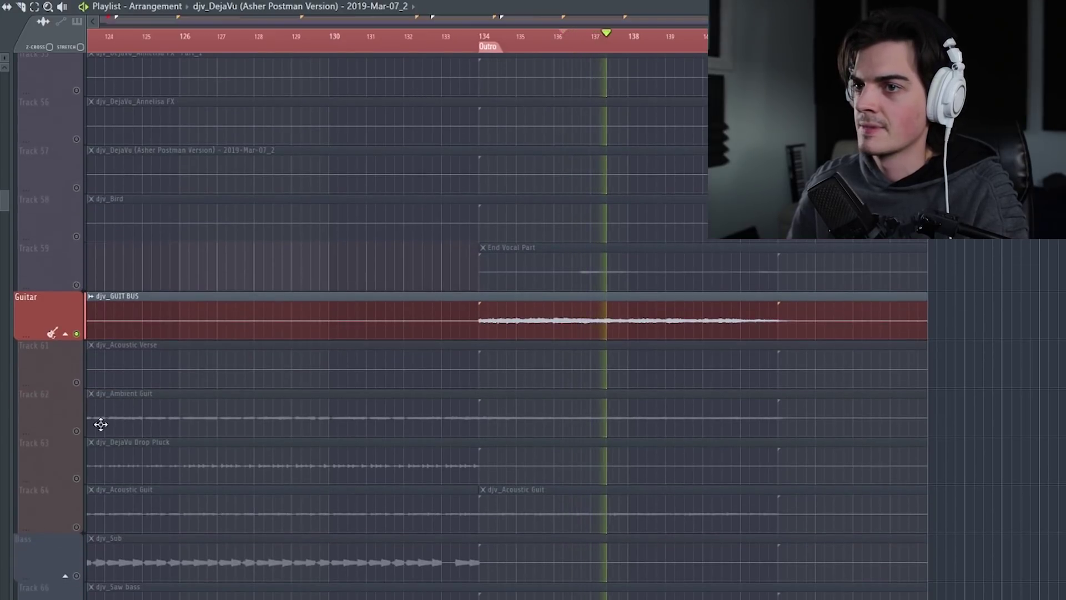
right_click(77, 431)
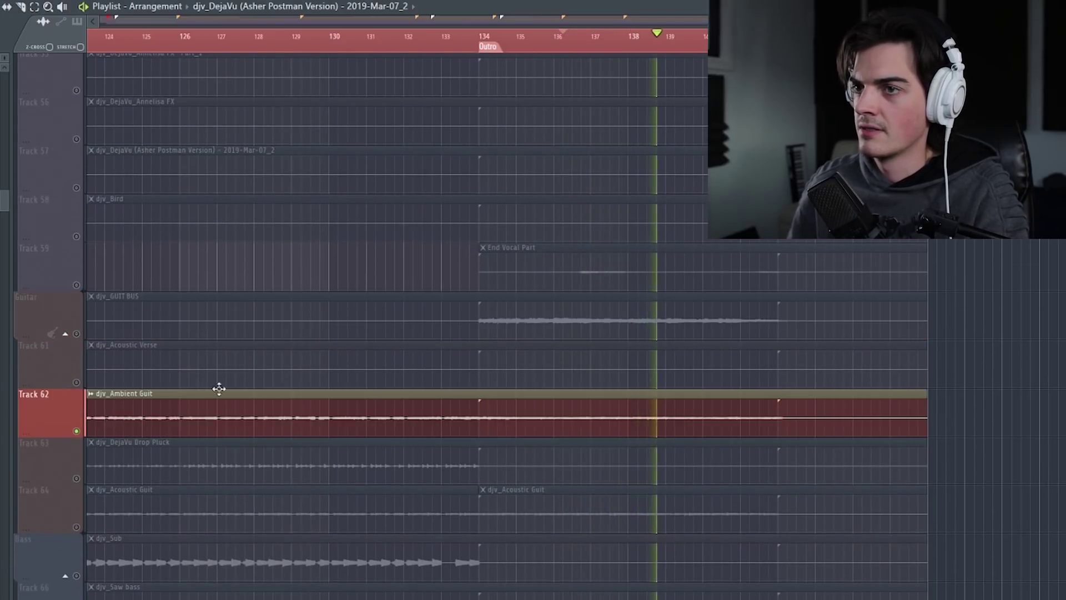
scroll(107, 442, down, 2)
key(space)
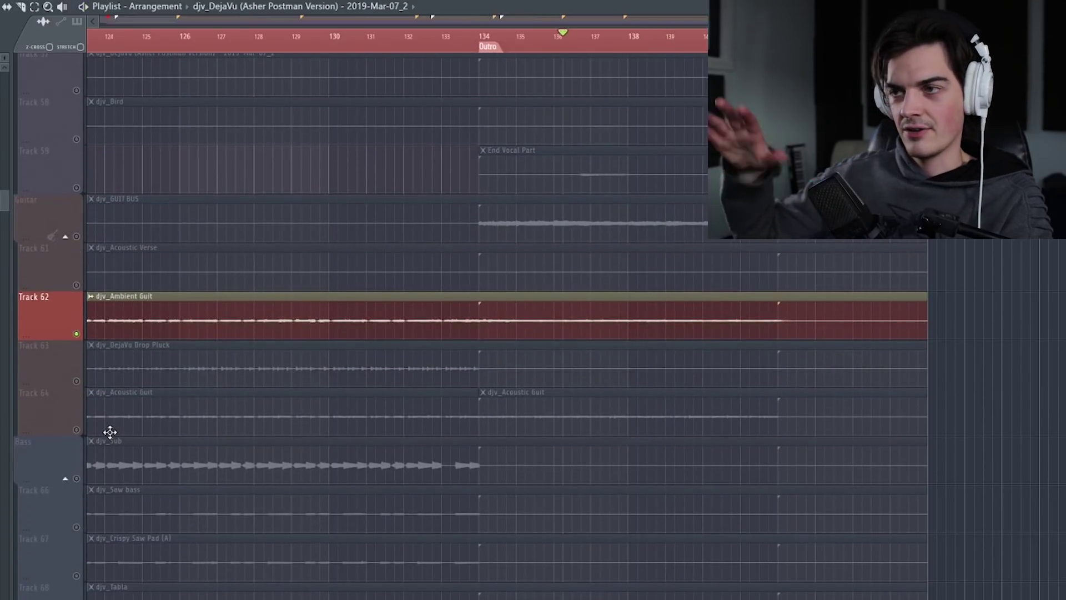
Solo the Acoustic Guit track, add the Ambient Guit track, and play both guitars in the Outro.
right_click(77, 429)
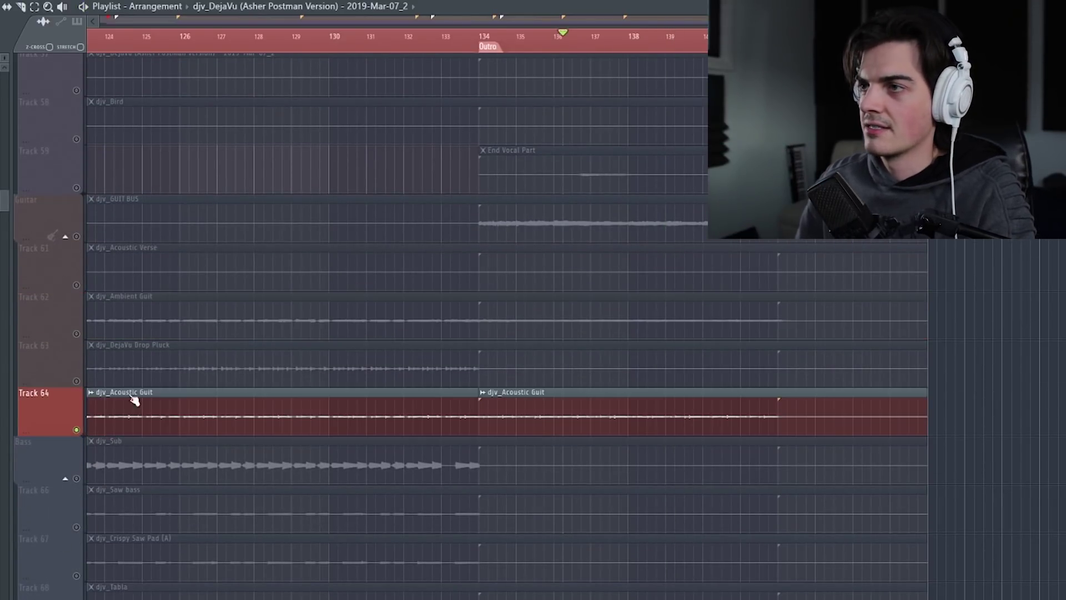
click(78, 334)
key(space)
scroll(43, 417, down, 1)
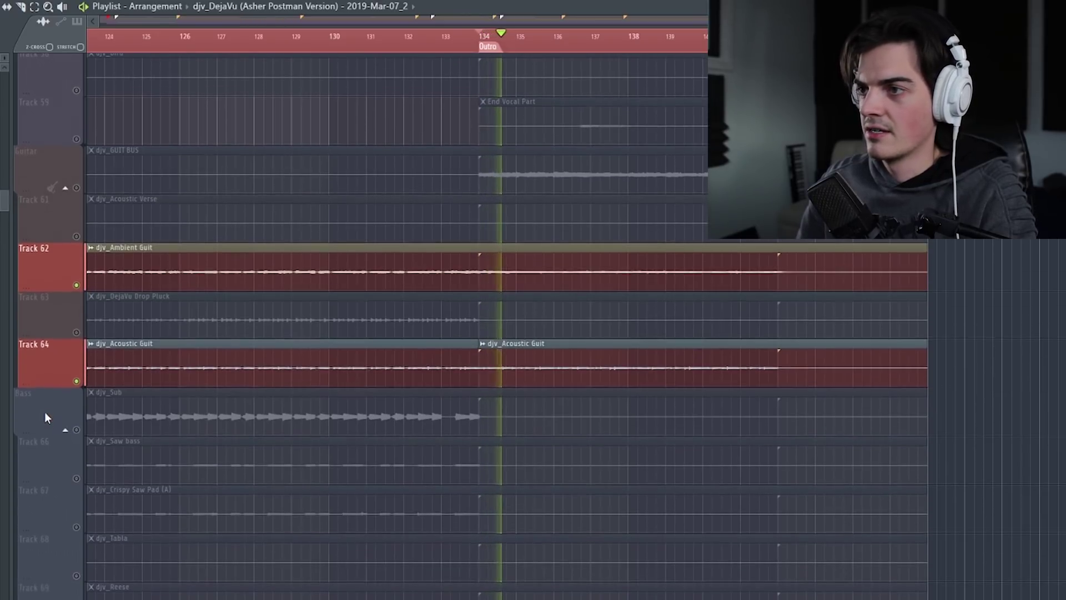
scroll(42, 455, down, 2)
scroll(46, 452, down, 5)
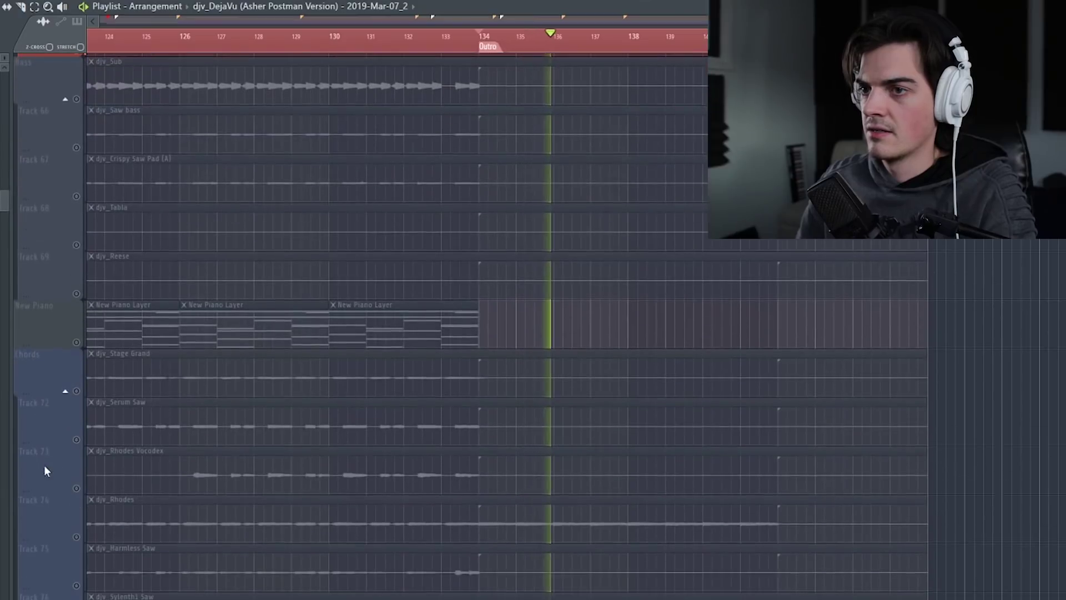
scroll(77, 524, down, 6)
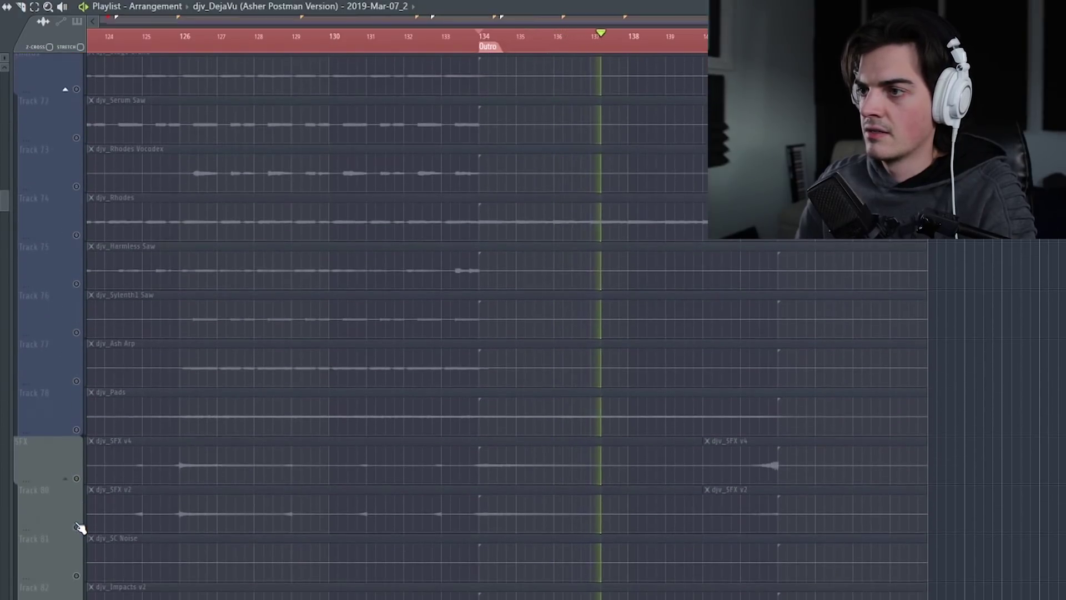
Solo the ASMR track in the SFX group and play it in the Outro.
click(77, 526)
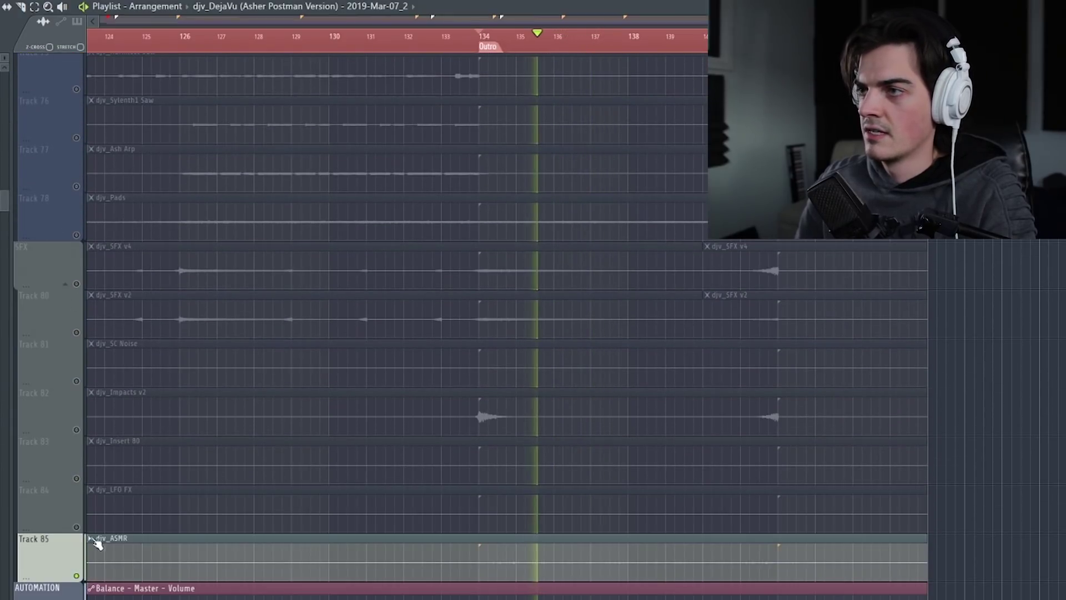
scroll(531, 126, down, 3)
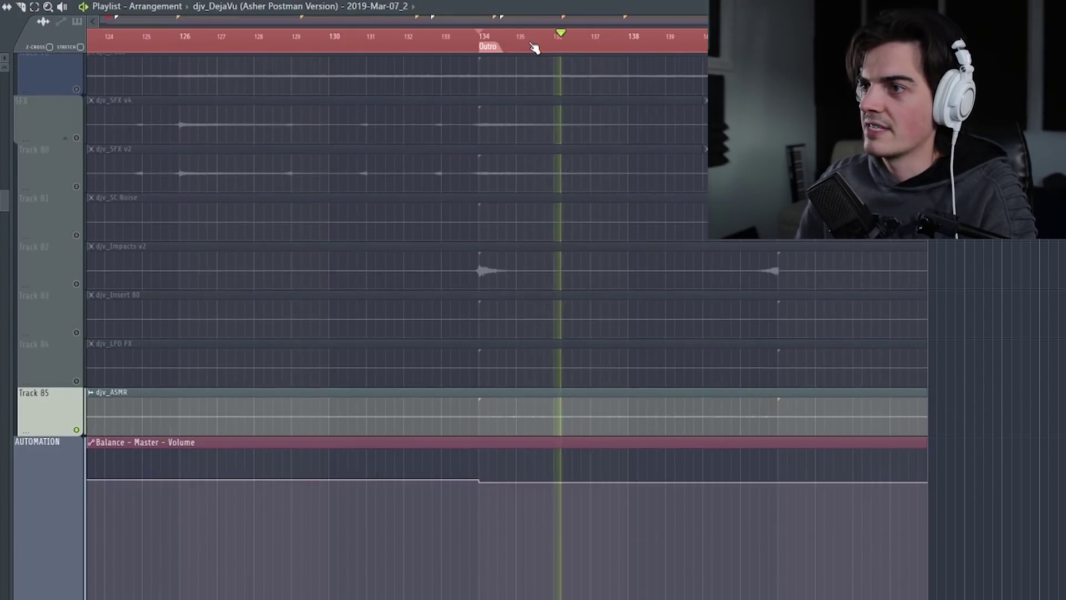
scroll(536, 43, up, 2)
scroll(669, 37, down, 3)
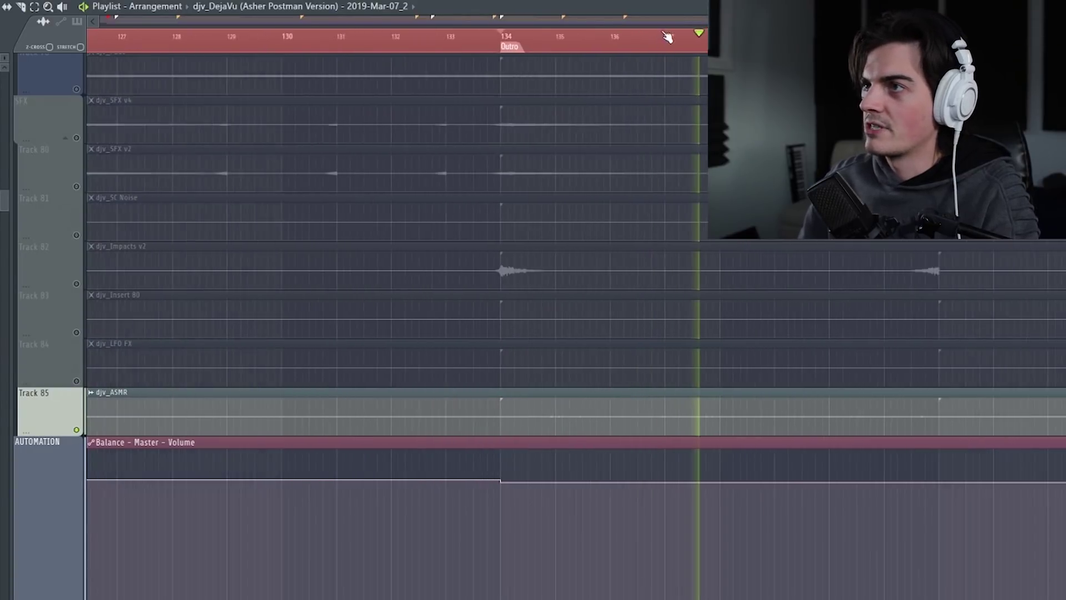
scroll(669, 36, down, 1)
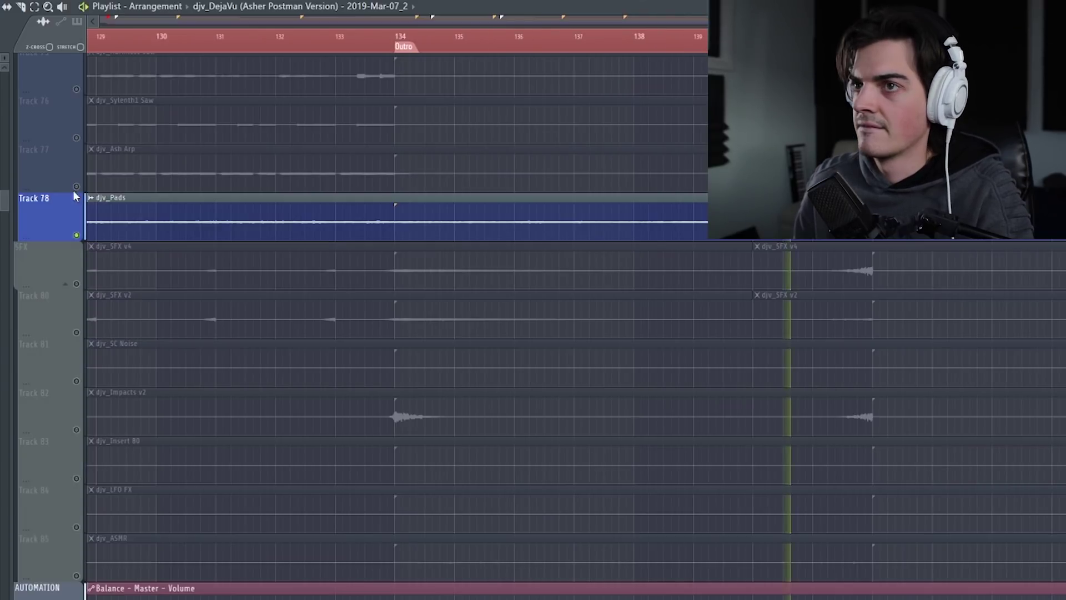
Play the soloed Pads track from bar 138, add the Rhodes track, and stop playback.
click(674, 44)
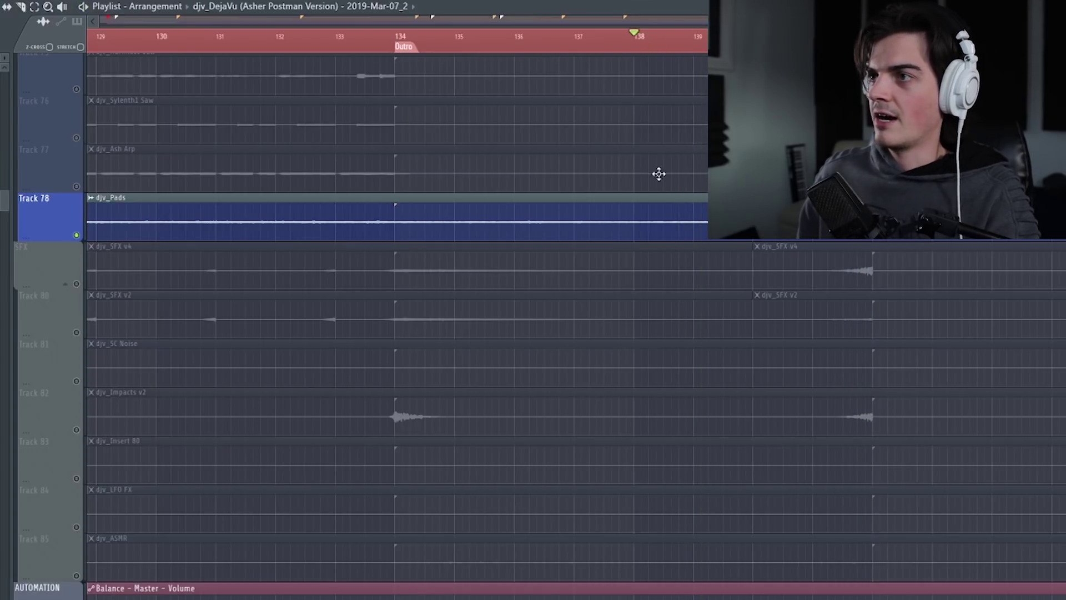
scroll(659, 174, up, 3)
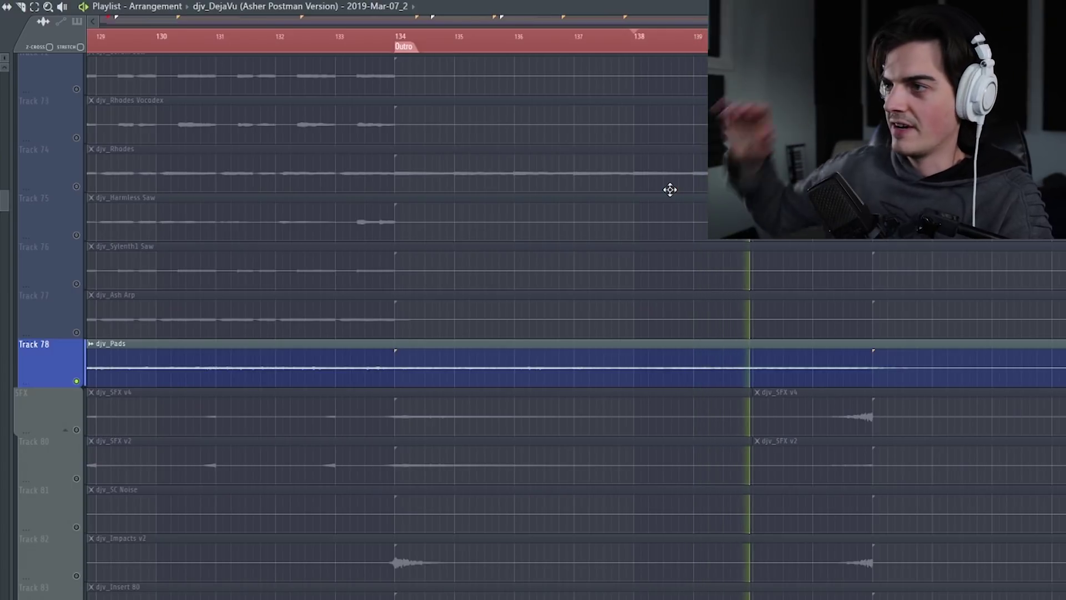
ctrl+click(85, 187)
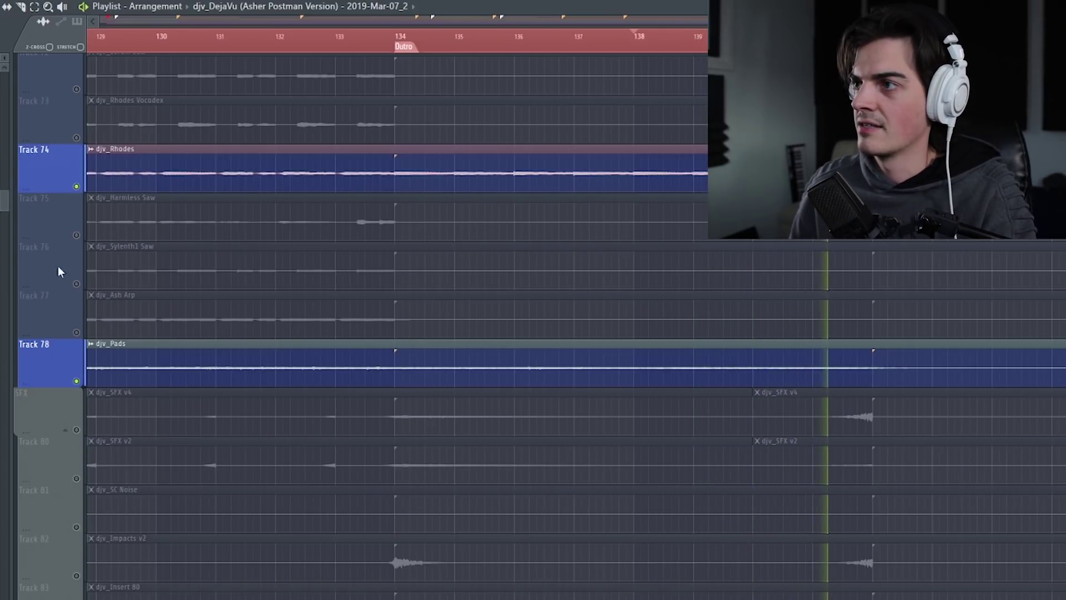
scroll(60, 269, up, 3)
key(space)
scroll(81, 333, up, 1)
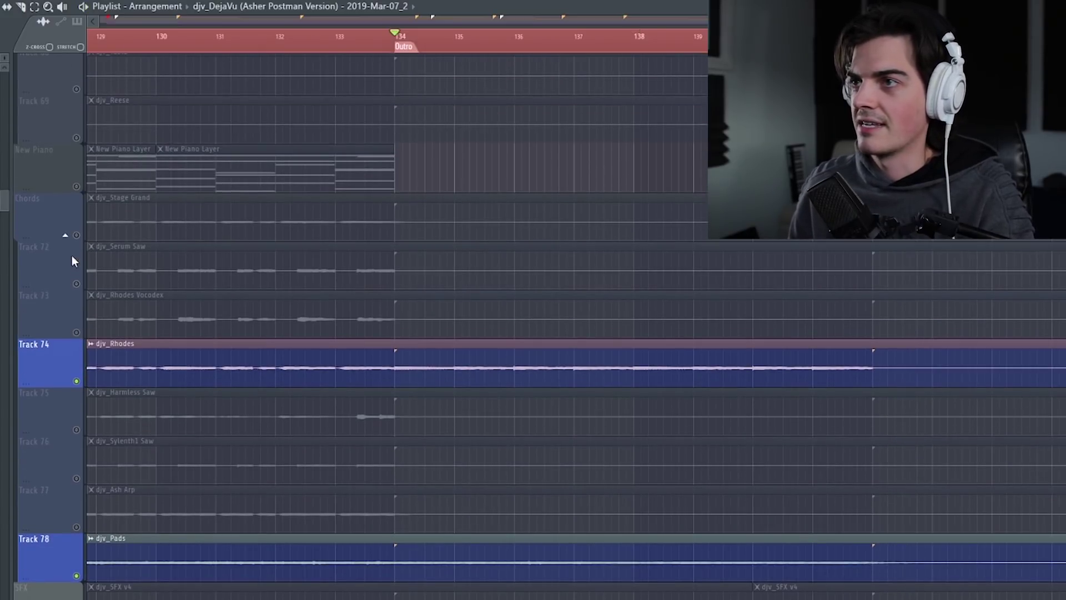
Play the Outro and add the Acoustic Guit, Ambient Guit and GUIT BUS tracks to the audible Rhodes and Pads.
scroll(75, 262, up, 8)
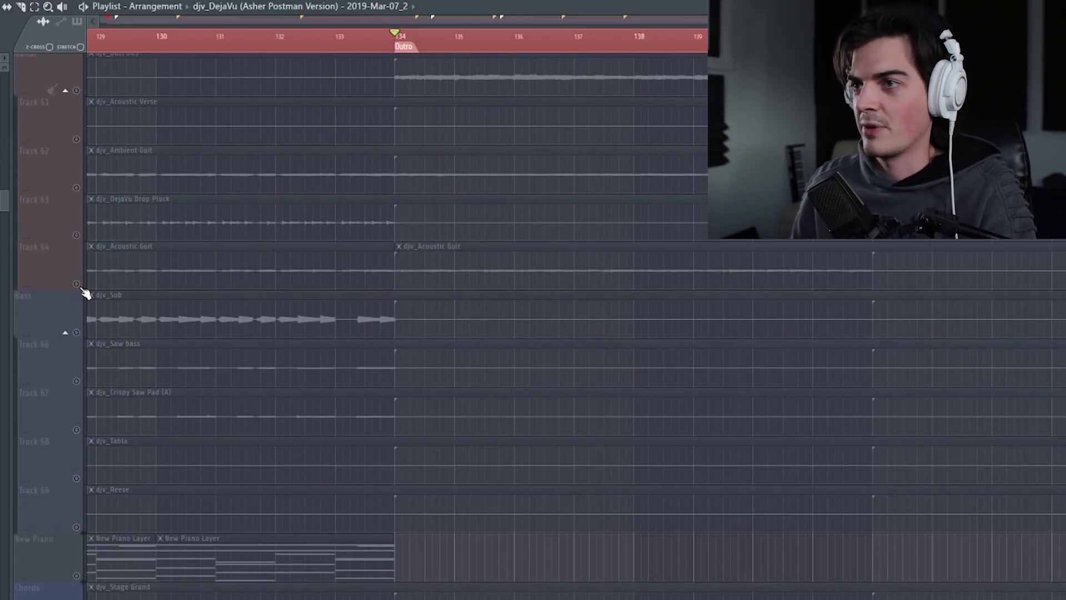
click(79, 262)
key(space)
click(78, 187)
scroll(80, 189, up, 2)
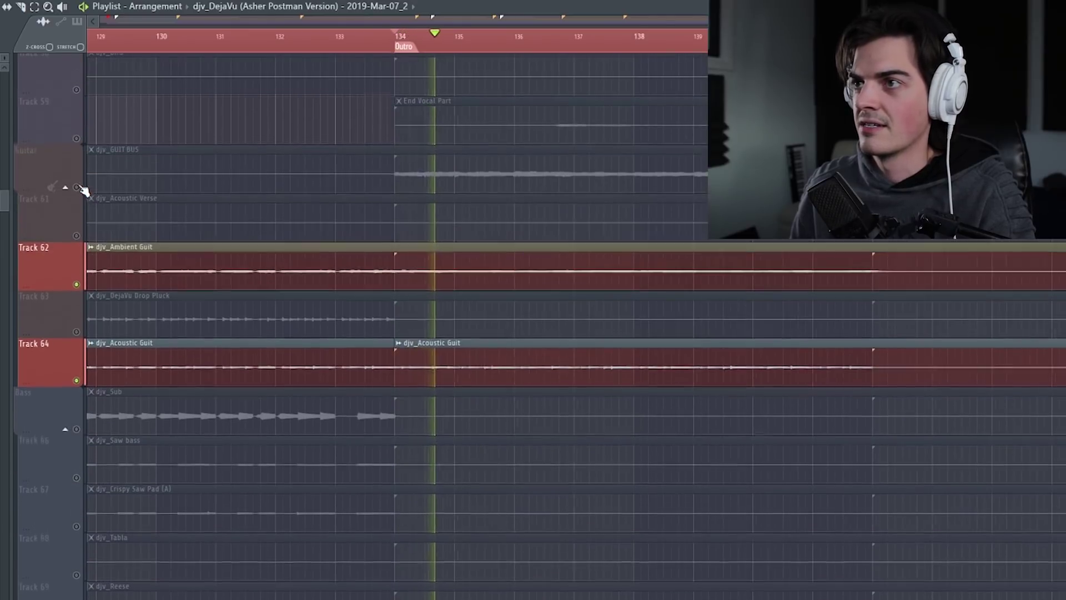
click(79, 191)
Add the End Vocal Part track to the audible layers and play from near the end of the Outro.
scroll(81, 211, up, 9)
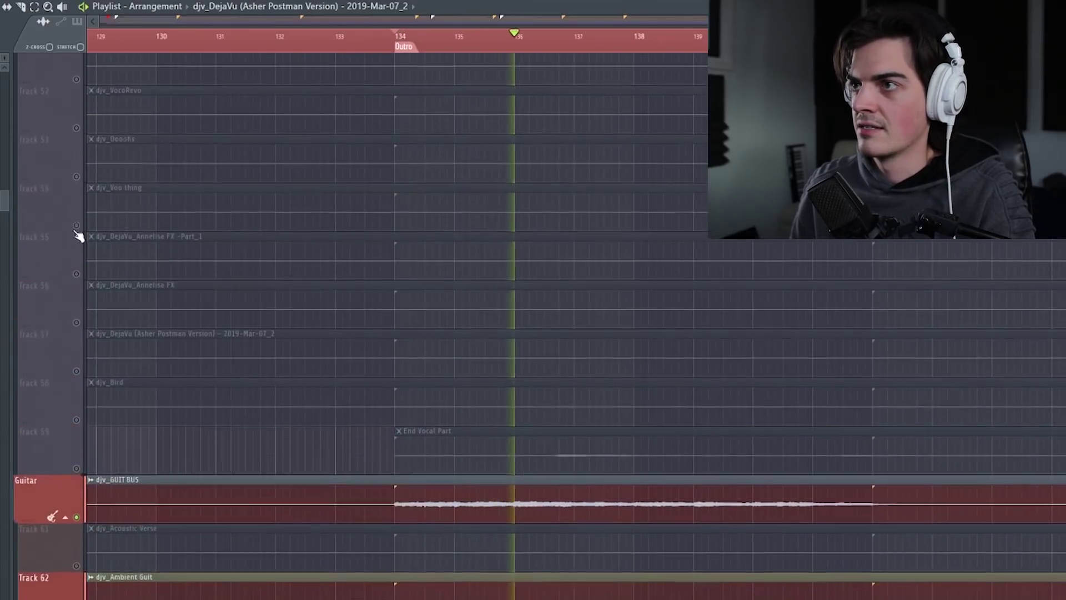
click(78, 577)
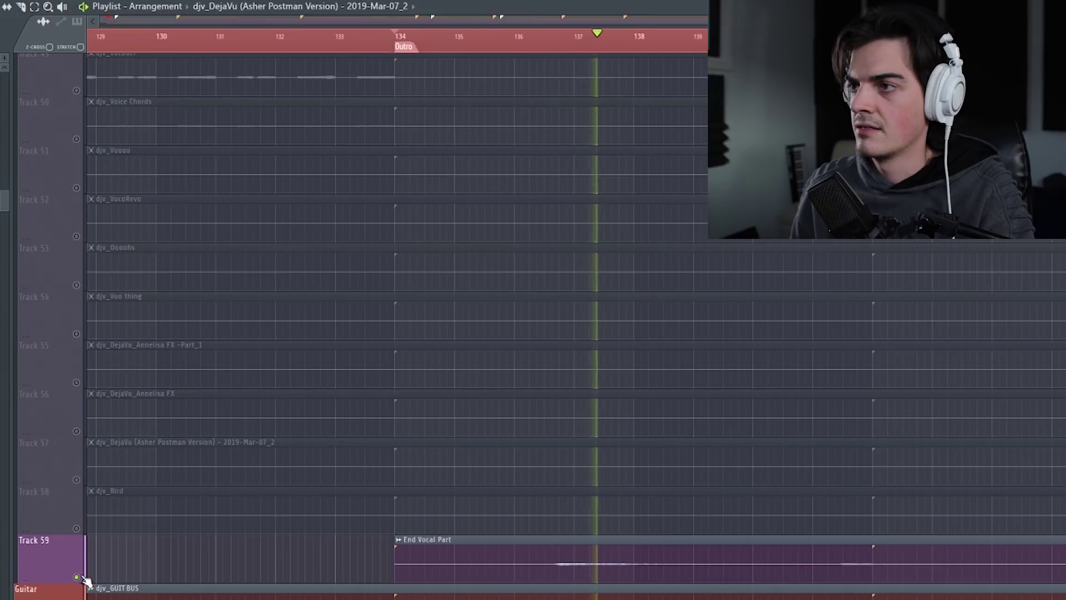
click(790, 36)
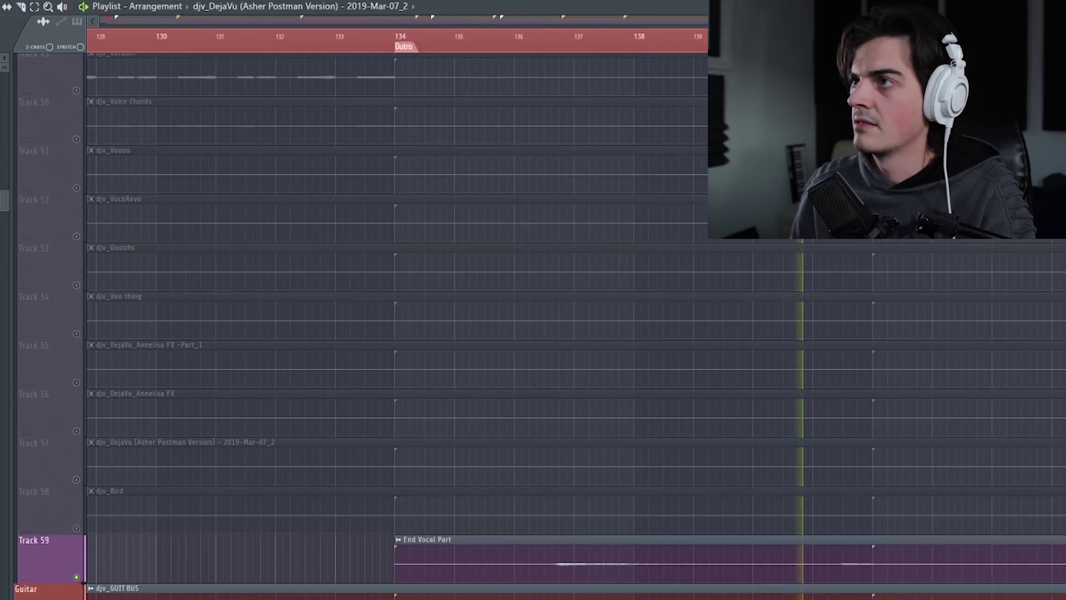
scroll(356, 495, right, 2)
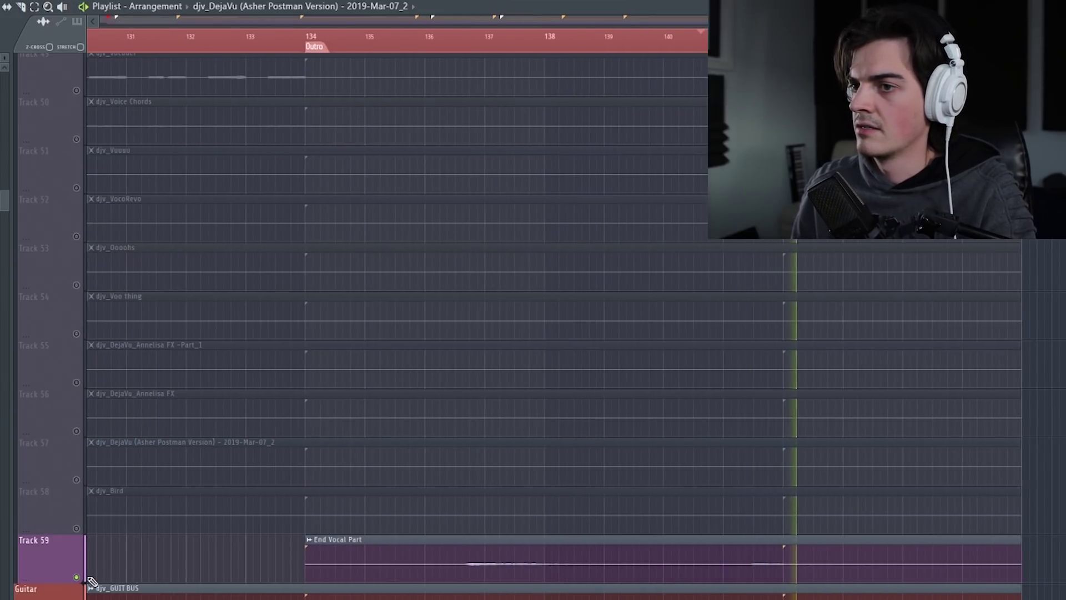